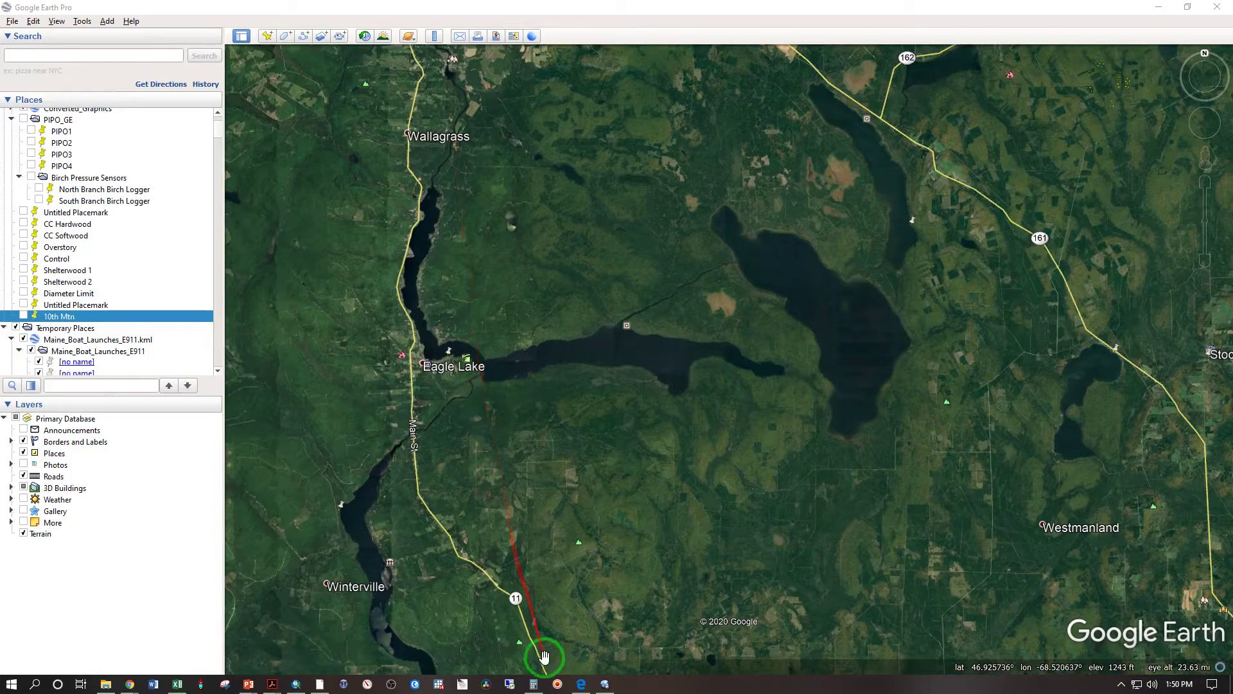
Locate the dark square conifer stand among the hardwoods northeast of Eagle Lake and examine its canopy texture up close
scroll(781, 458, "up", 5)
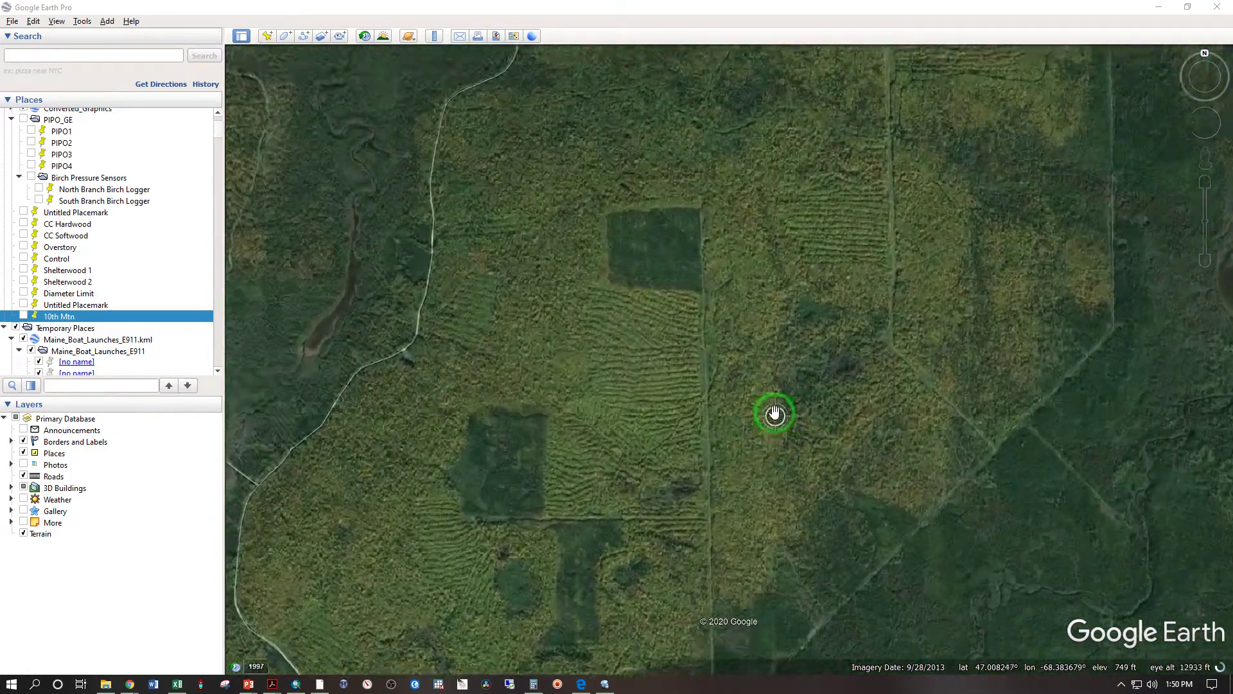
scroll(661, 184, "up", 5)
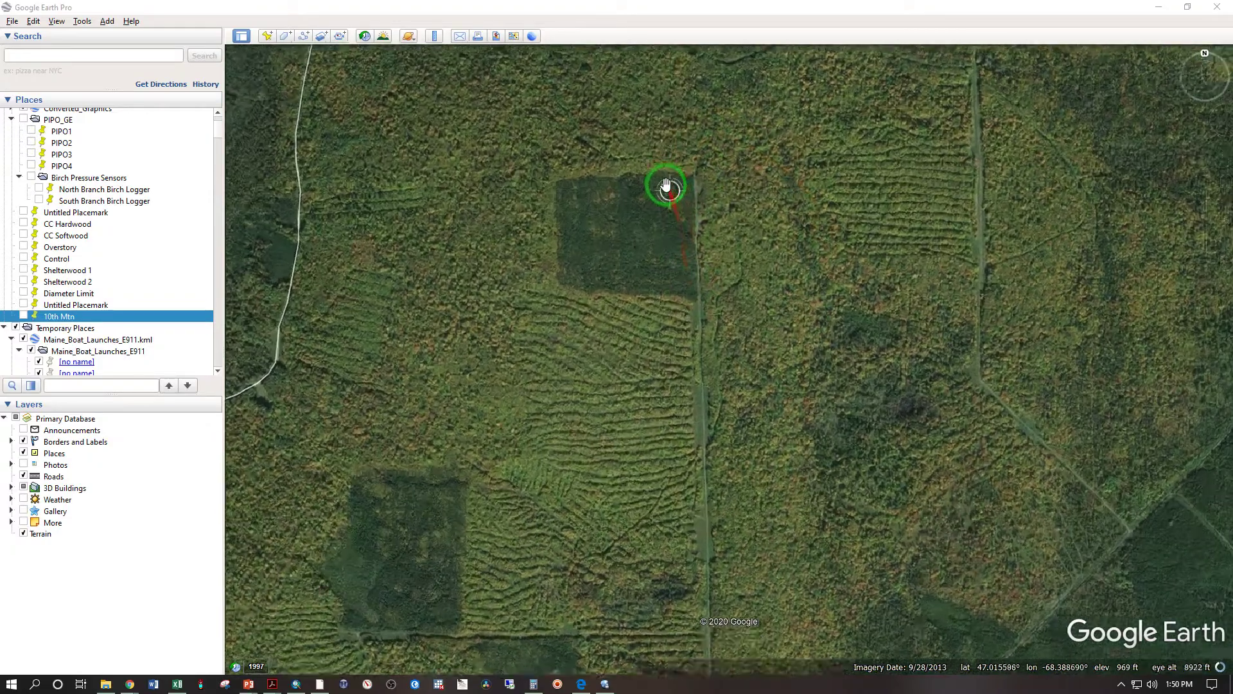
scroll(496, 170, "up", 2)
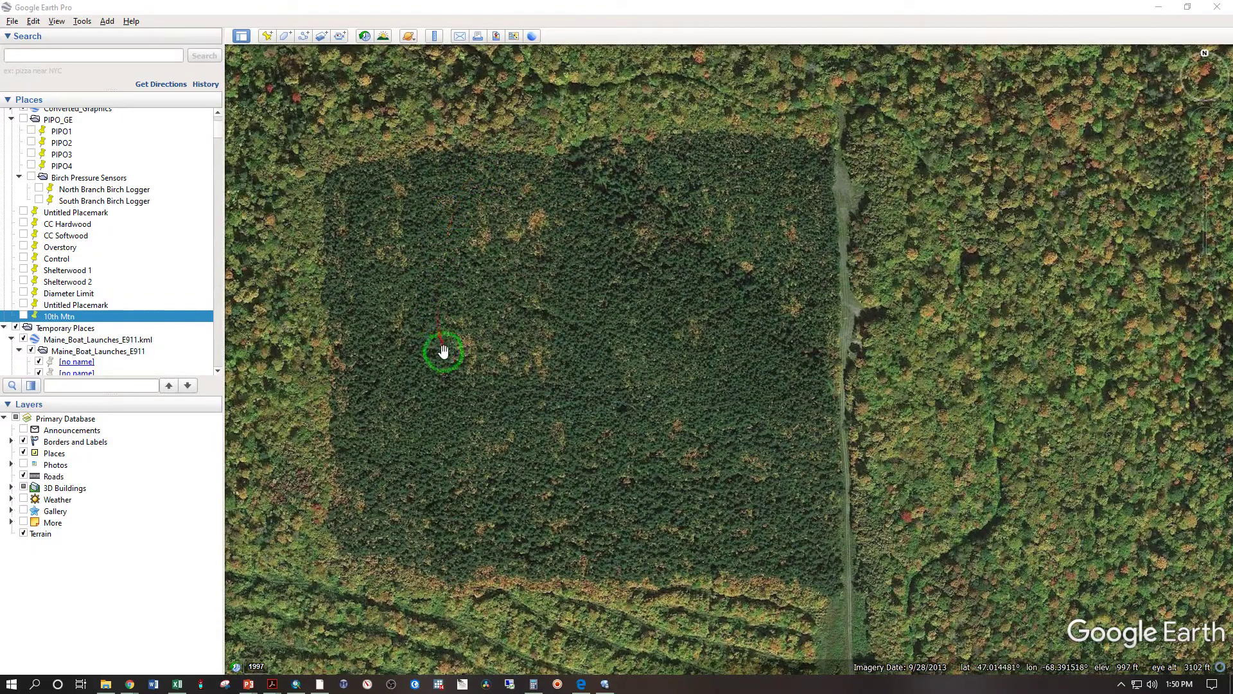
scroll(456, 356, "up", 2)
scroll(456, 352, "up", 3)
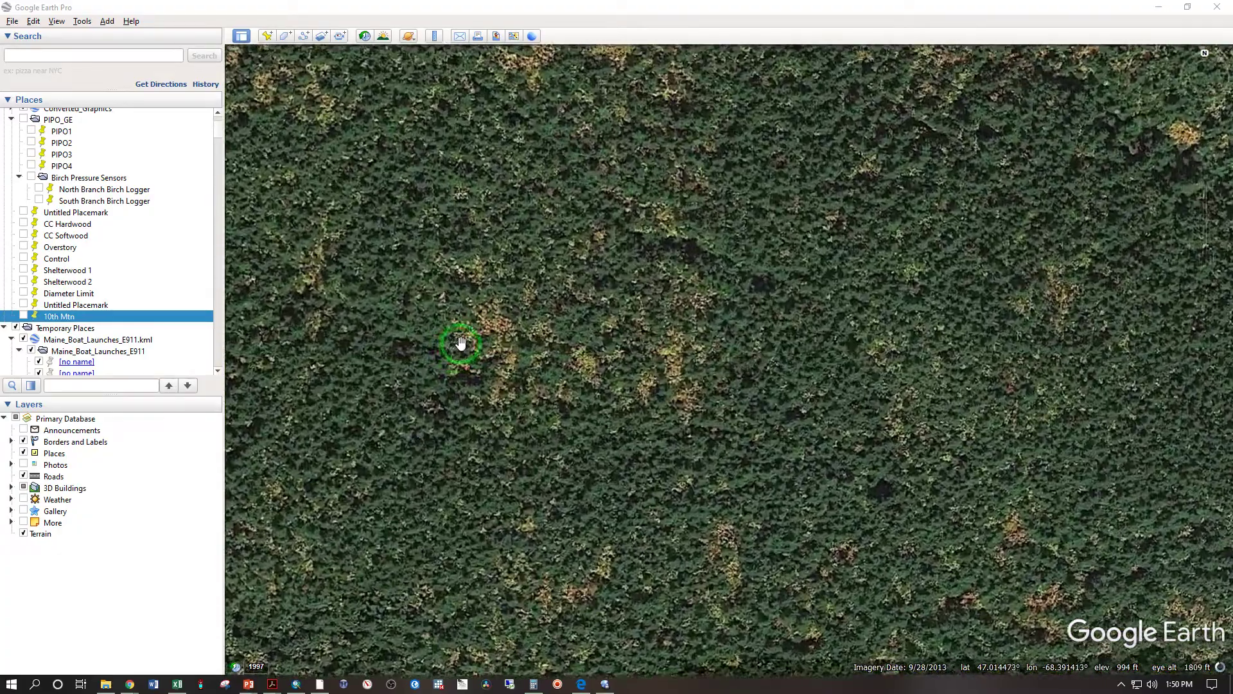
scroll(525, 305, "up", 1)
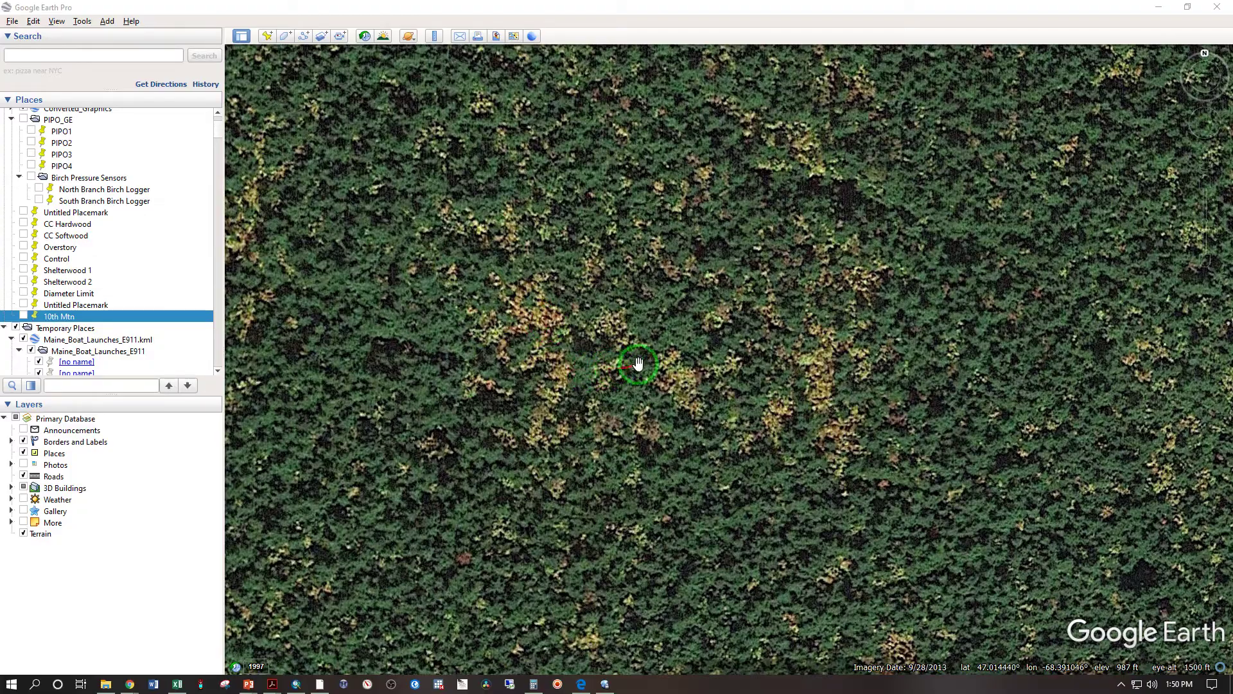
scroll(638, 363, "down", 2)
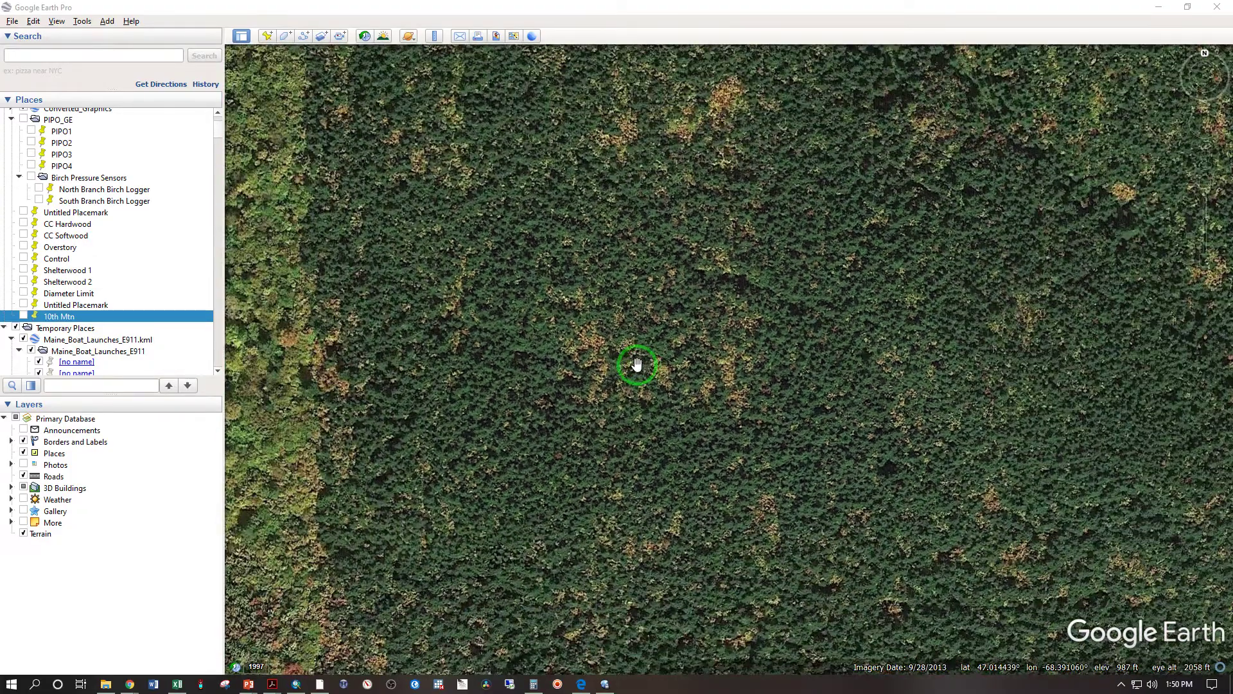
scroll(636, 363, "down", 5)
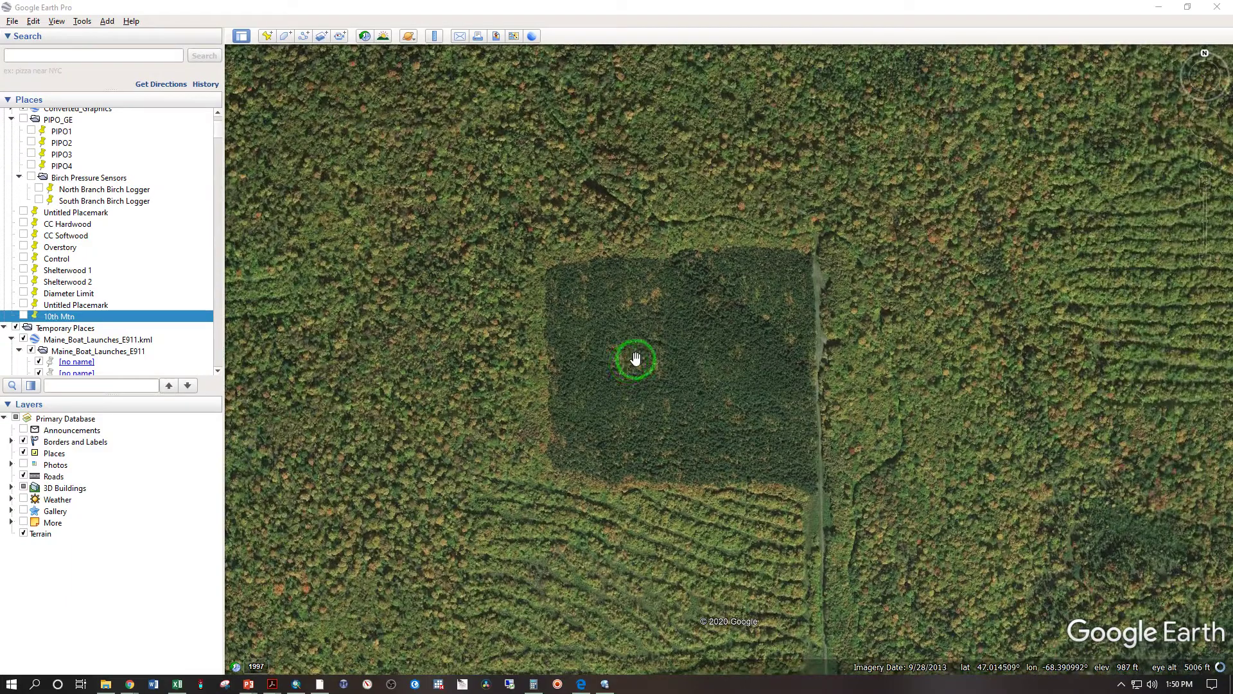
Examine the dark grey patch in the mixed forest southeast of the square conifer stand, near the bend in the road
scroll(789, 271, "down", 4)
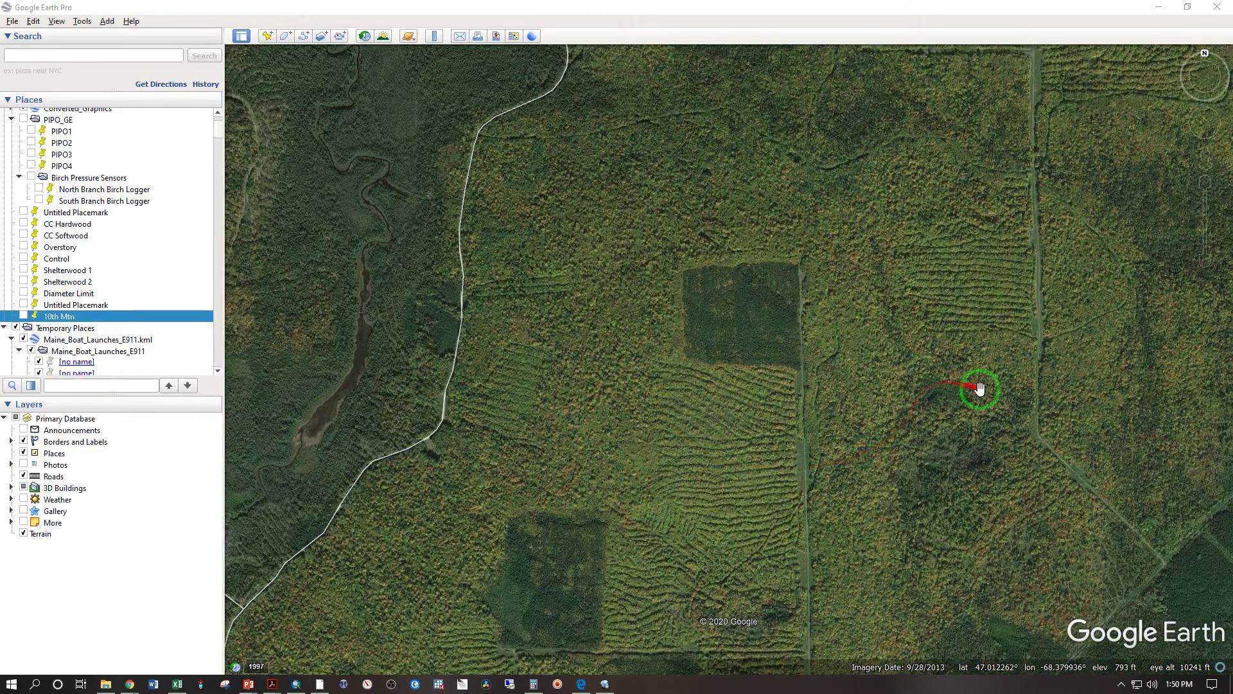
scroll(1004, 476, "up", 8)
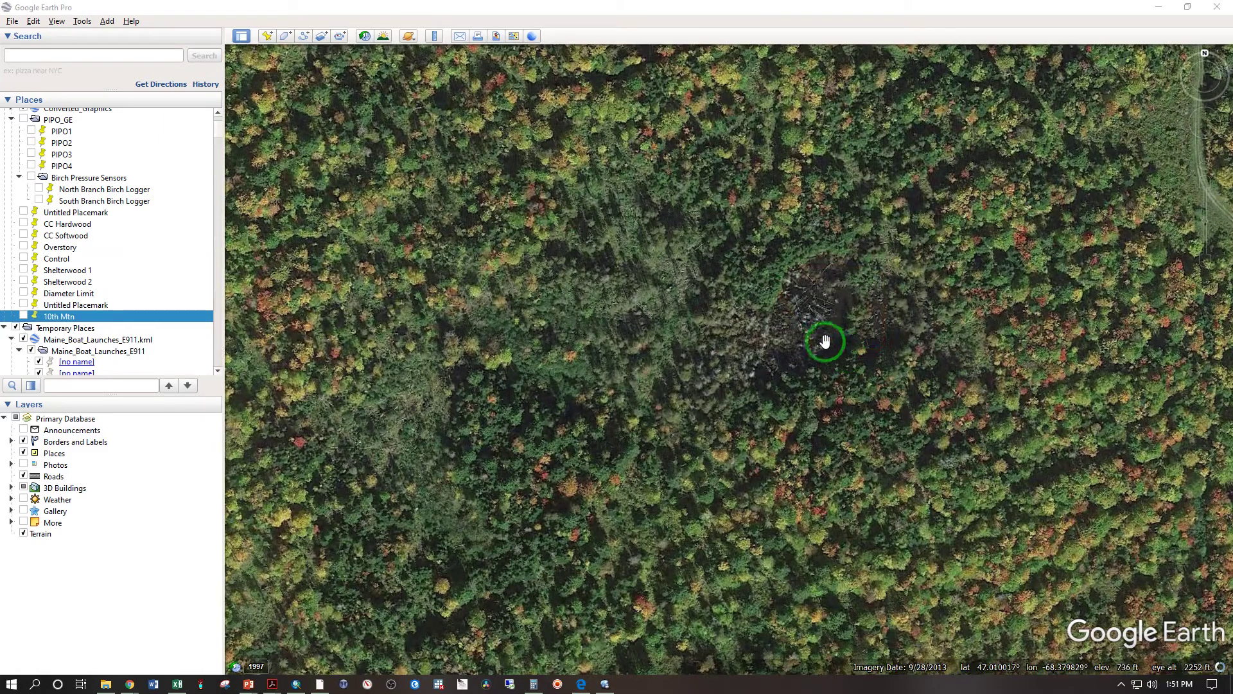
scroll(816, 344, "down", 1)
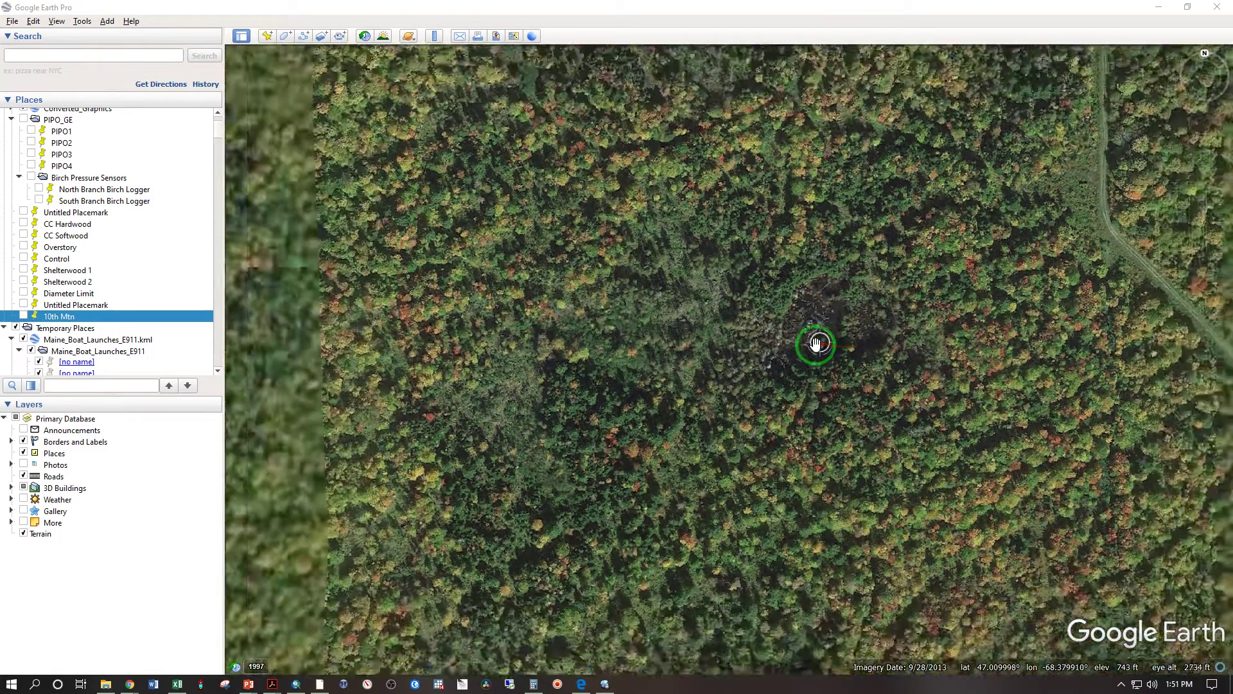
scroll(815, 344, "down", 2)
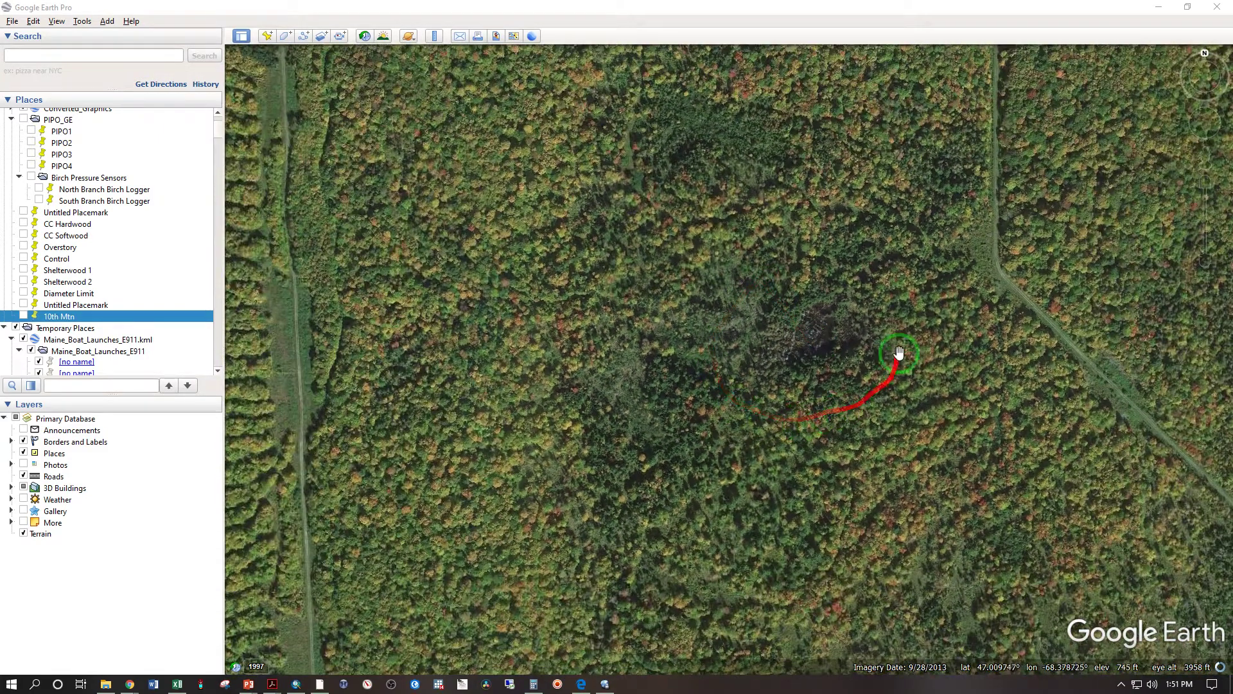
Examine the square conifer stand's boundaries against the surrounding hardwoods, from its northwest corner to its southern edge
scroll(677, 429, "down", 3)
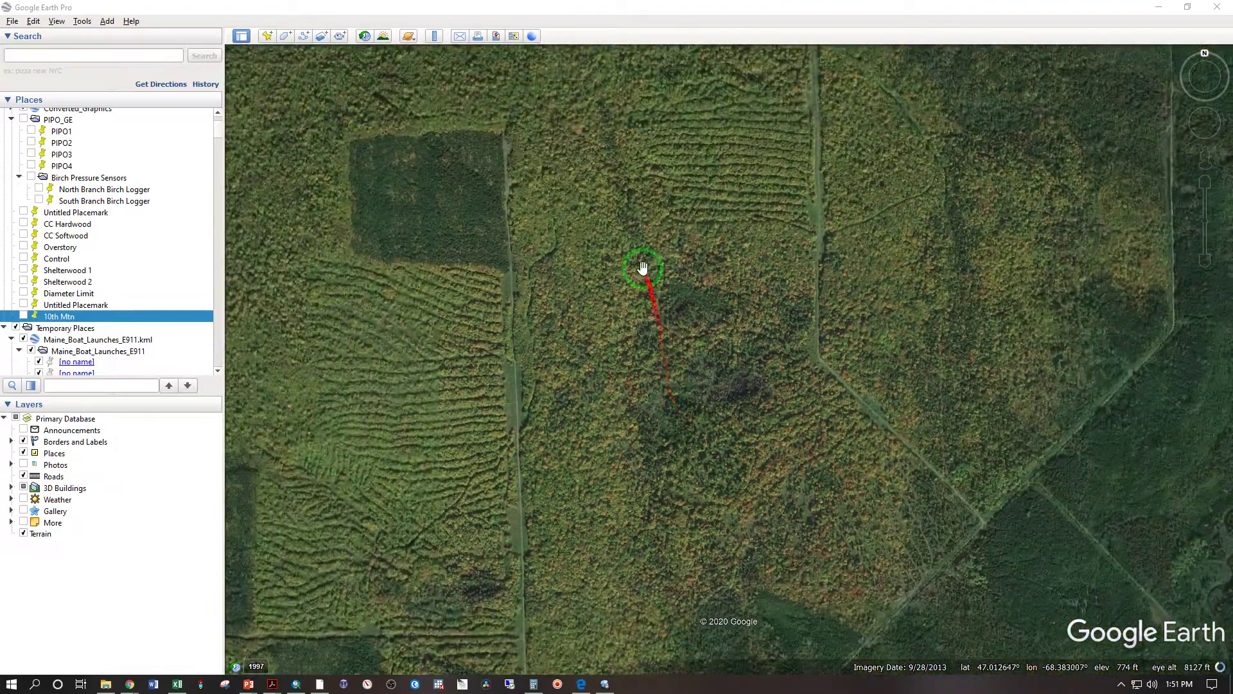
scroll(642, 265, "up", 2)
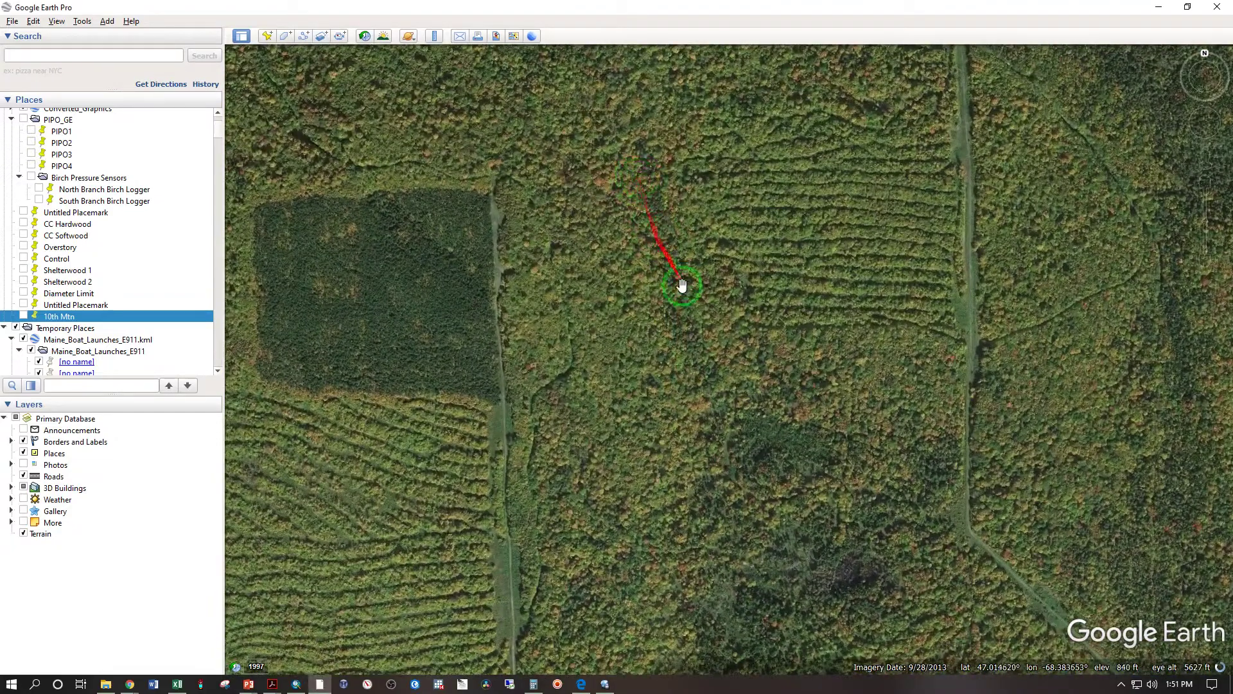
left_click_drag(699, 363, 840, 380)
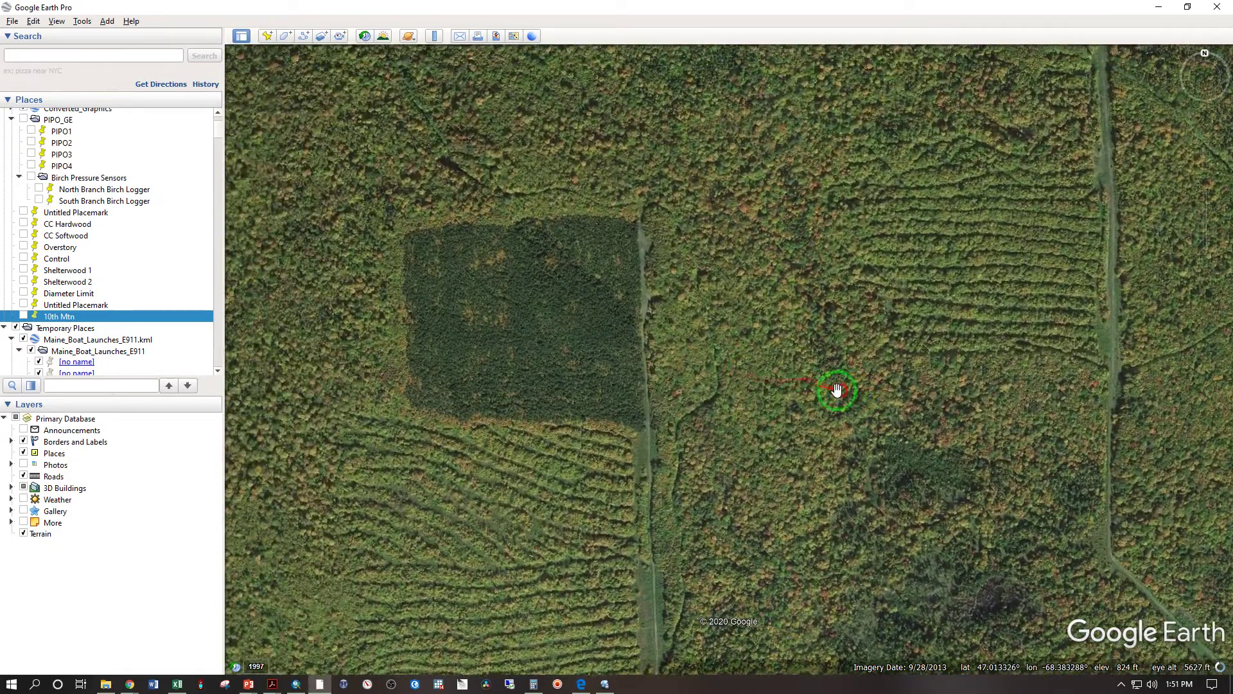
left_click_drag(708, 372, 830, 386)
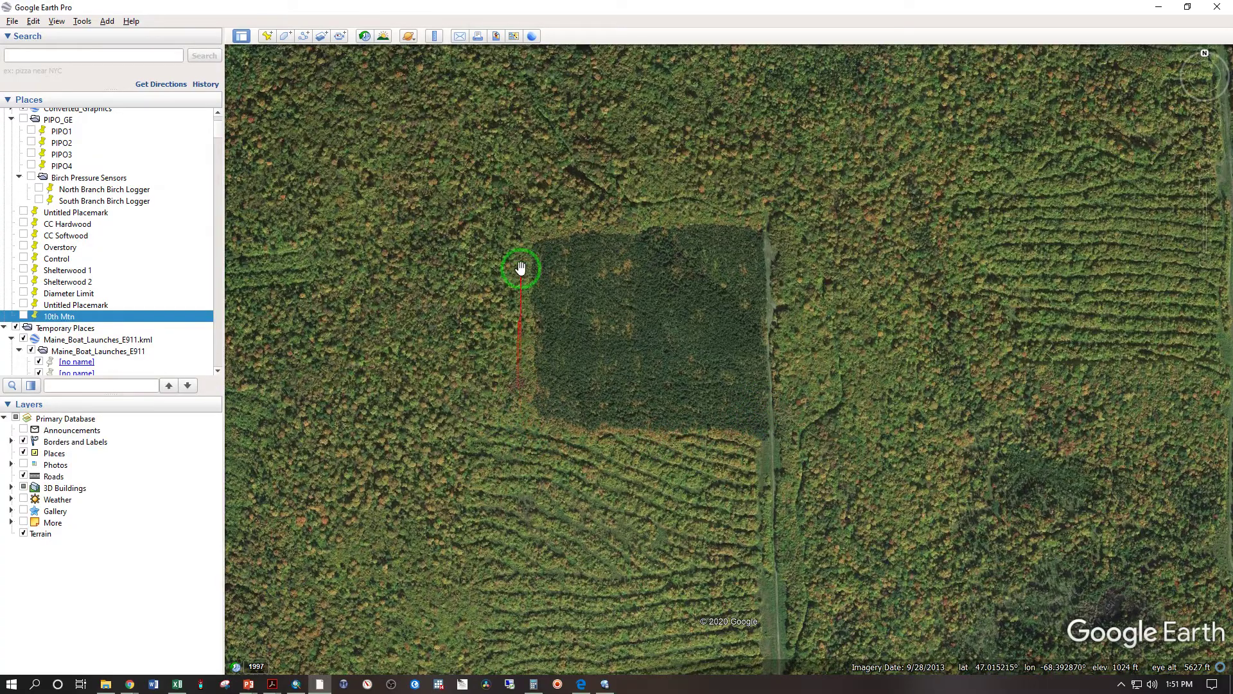
scroll(525, 251, "up", 5)
scroll(543, 262, "up", 2)
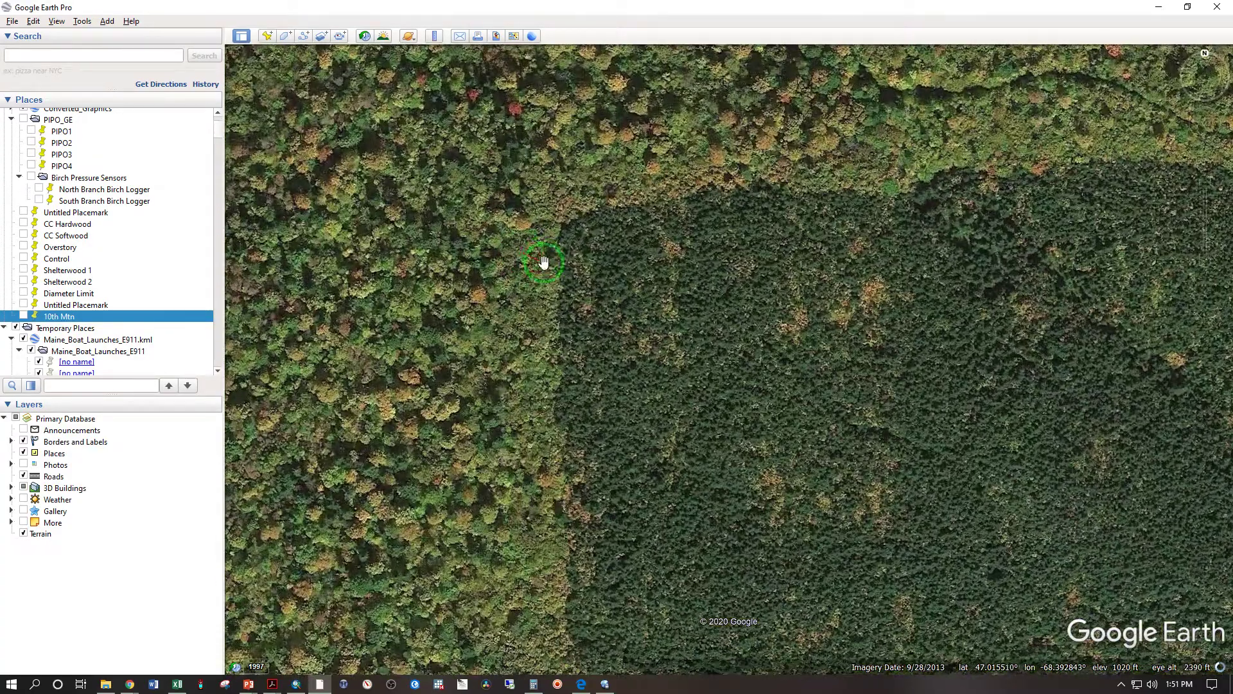
left_click_drag(922, 202, 842, 160)
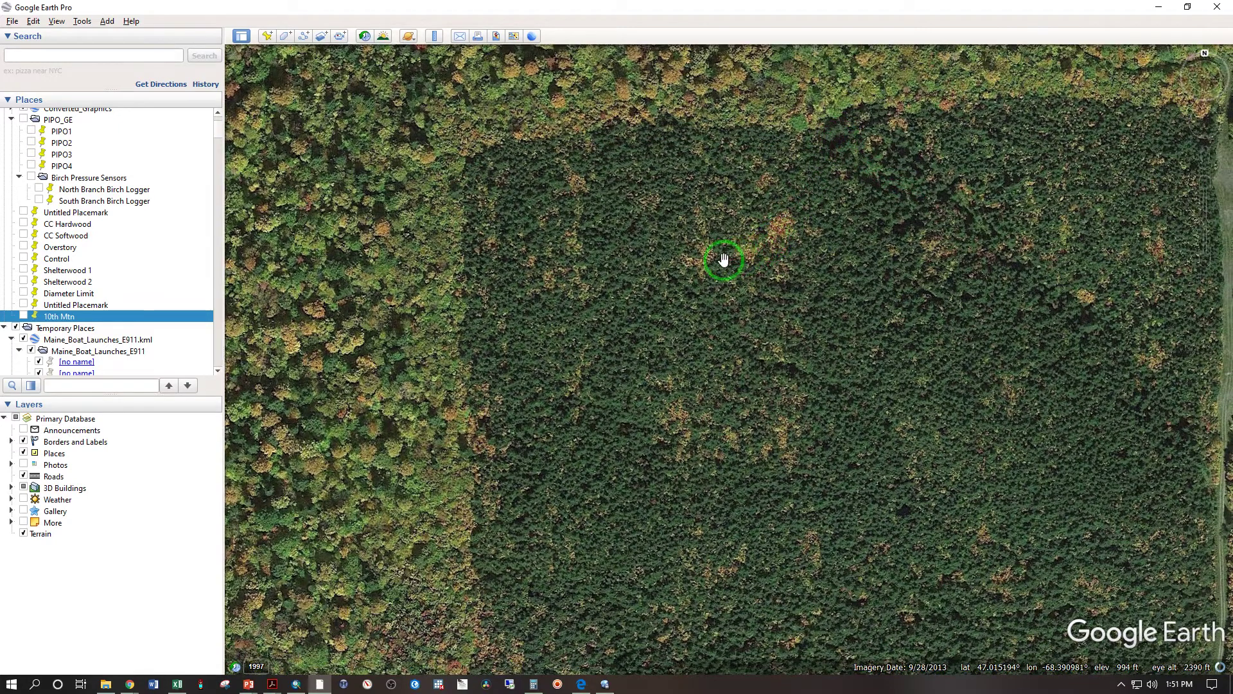
left_click_drag(702, 251, 683, 191)
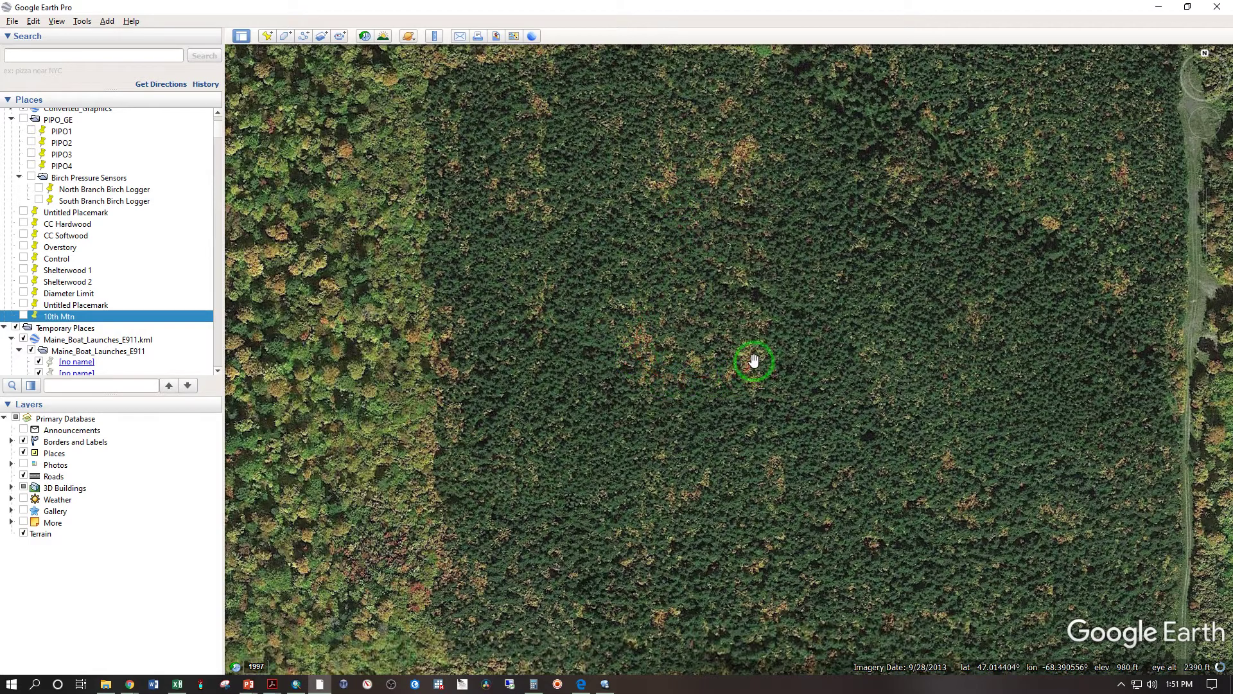
left_click_drag(754, 361, 704, 323)
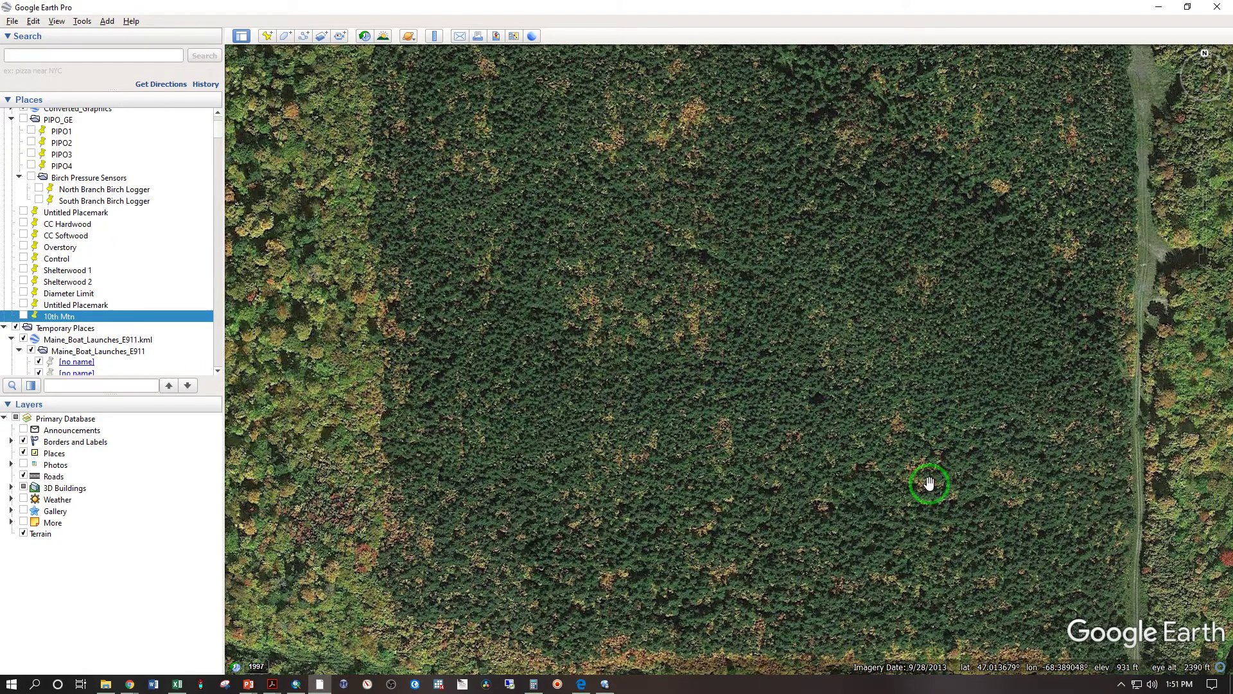
scroll(930, 482, "down", 2)
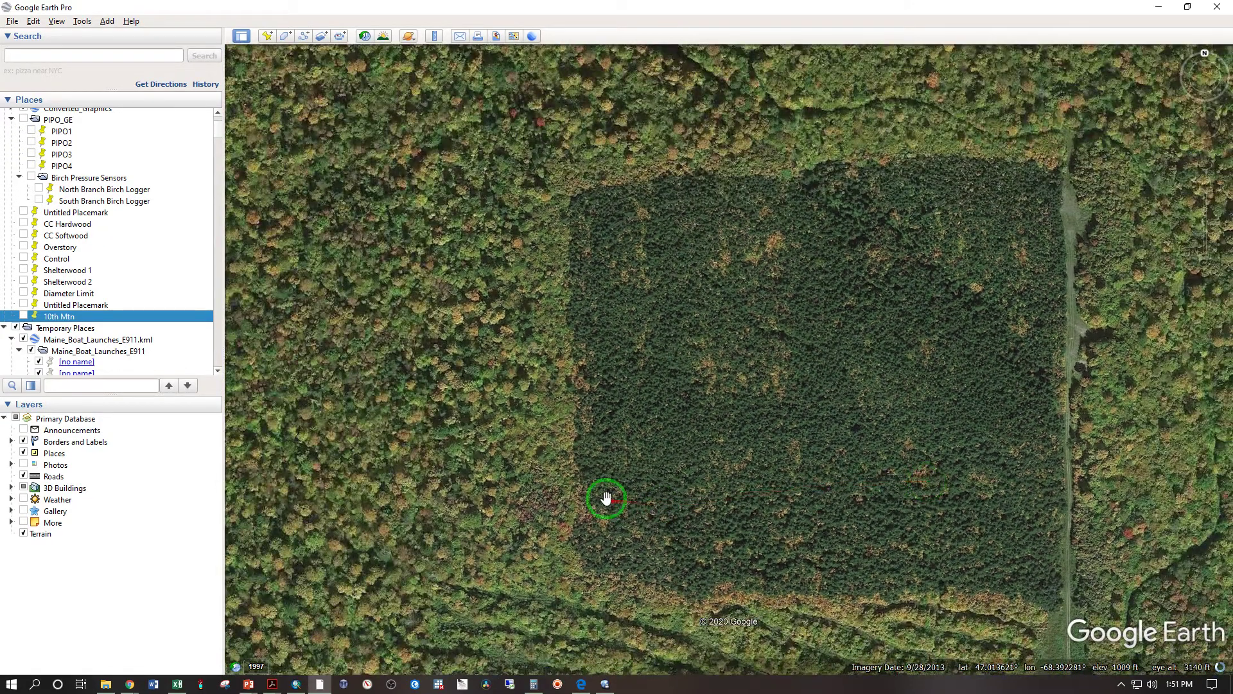
left_click_drag(787, 462, 740, 455)
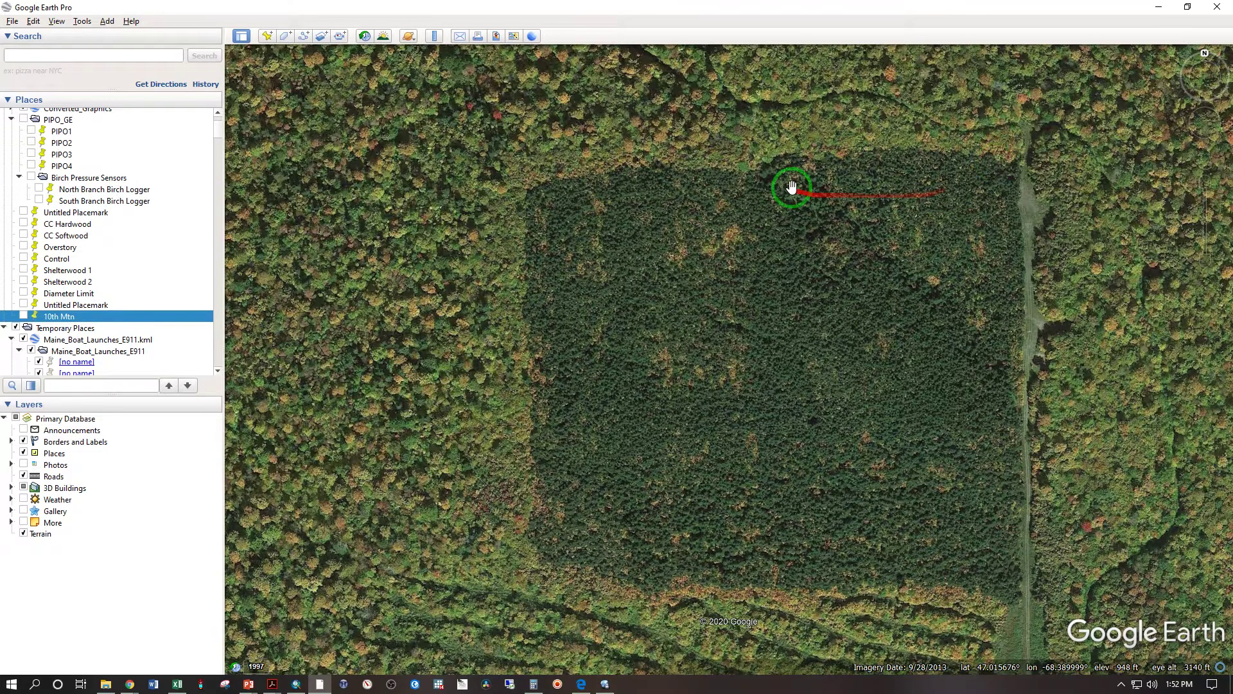
Inspect the canopy texture and gaps in the northern and eastern parts of the square stand, including its road edge
scroll(793, 187, "up", 2)
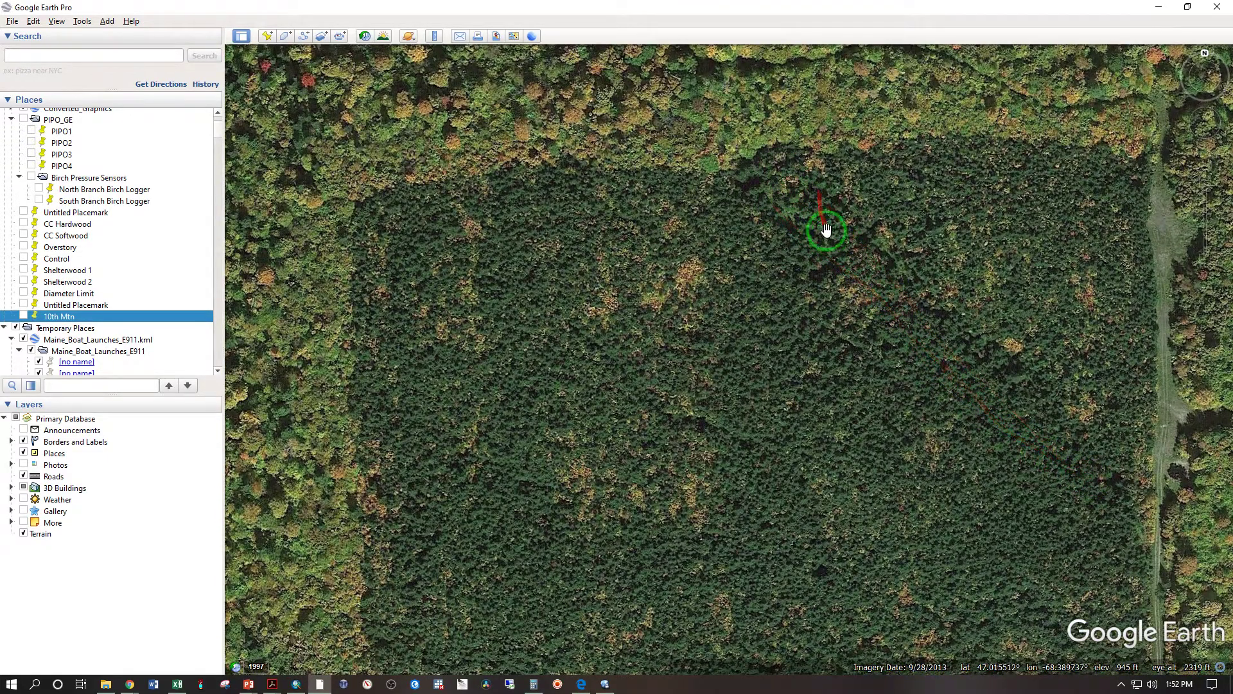
scroll(826, 229, "up", 2)
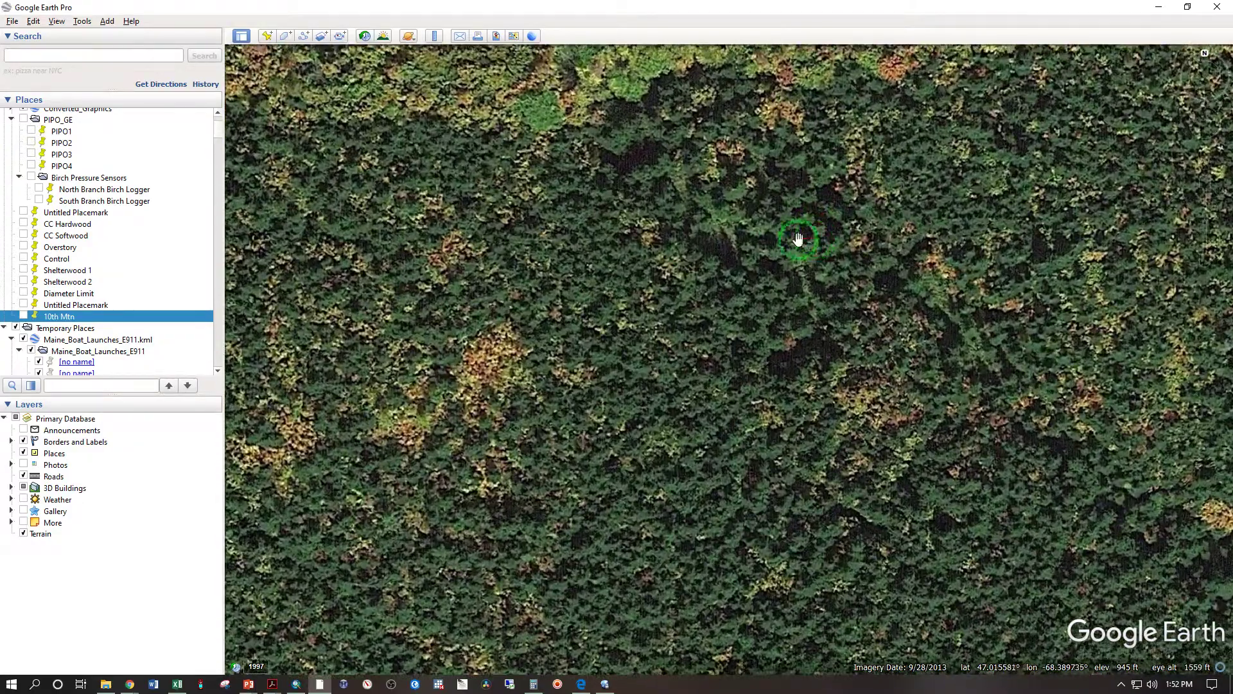
left_click_drag(941, 439, 700, 266)
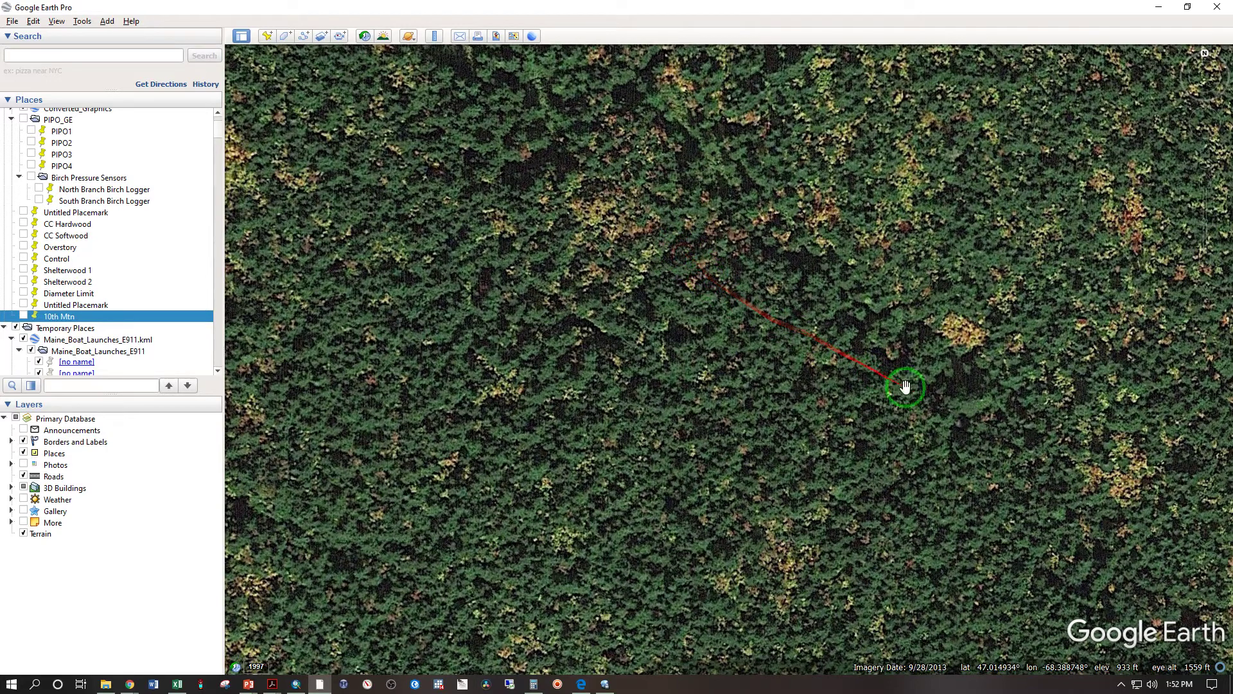
left_click_drag(900, 385, 799, 336)
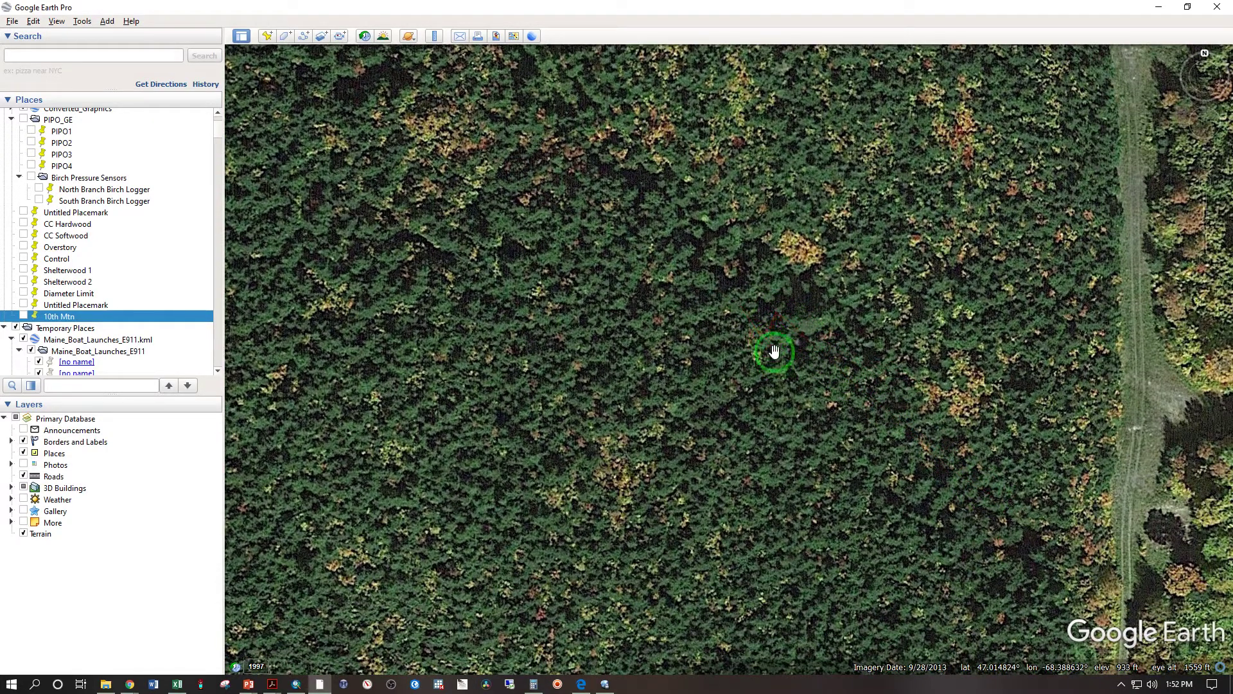
scroll(589, 383, "down", 1)
scroll(590, 382, "down", 3)
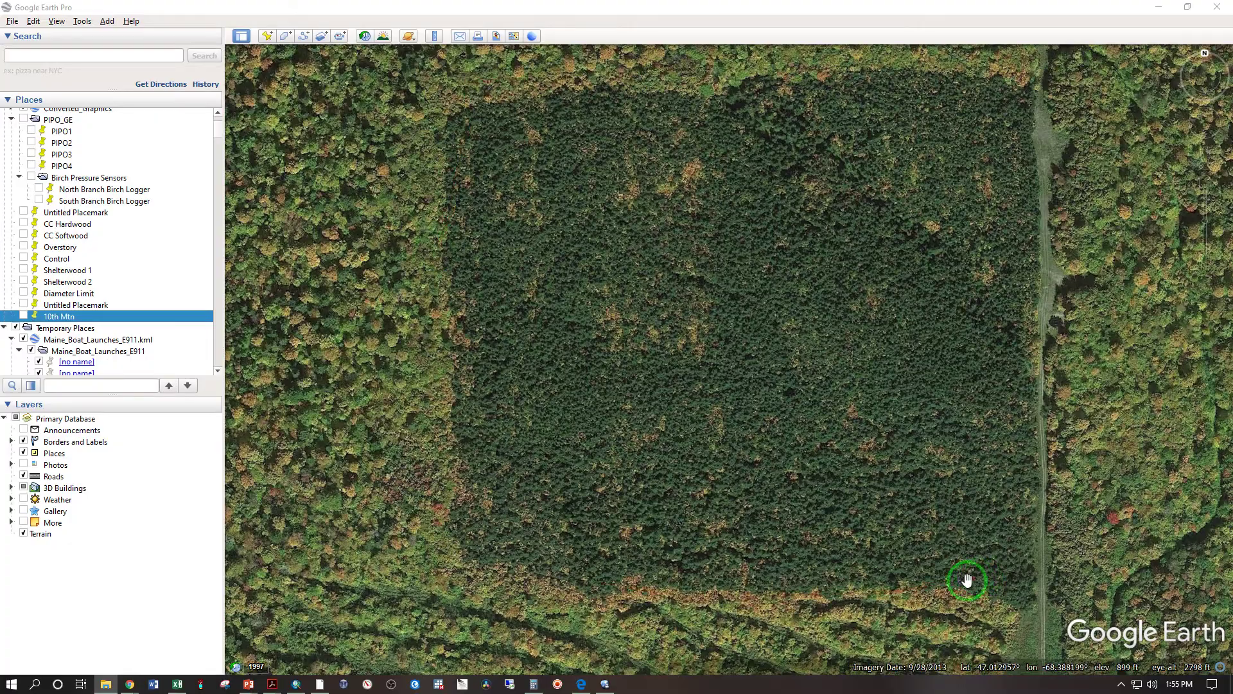
Examine the irregular green patch south of the plantation road, beside the long dark conifer strip, at close range
scroll(793, 587, "down", 3)
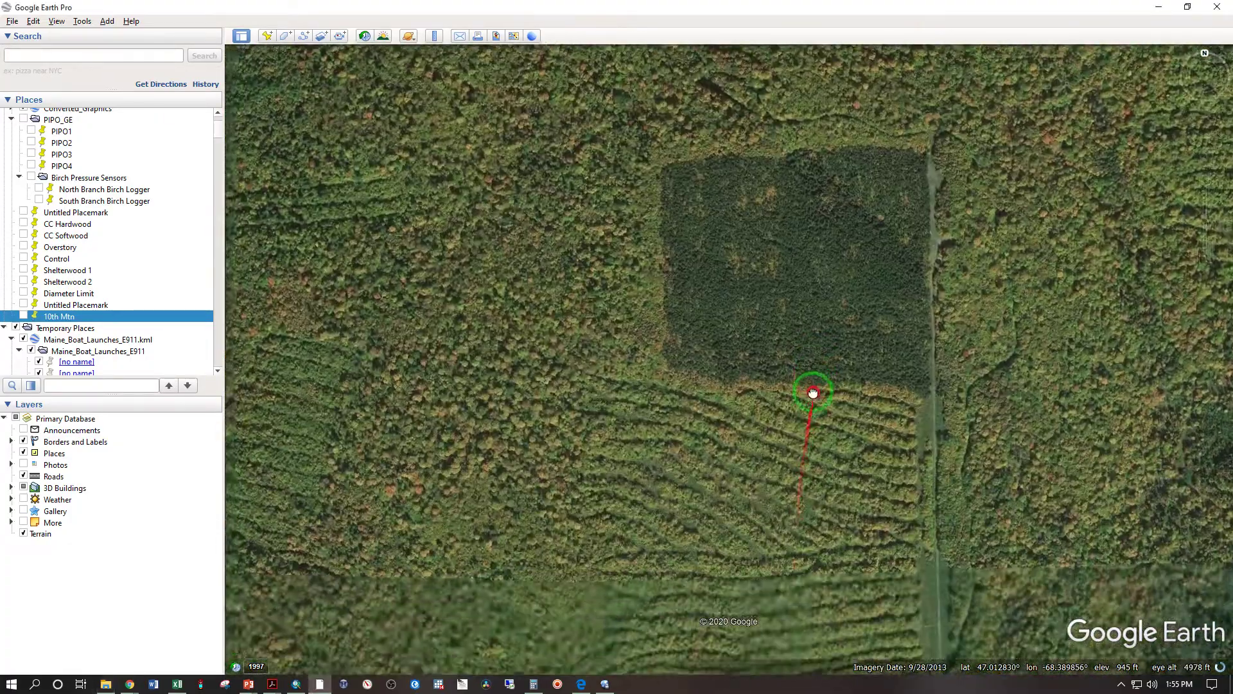
scroll(813, 393, "down", 3)
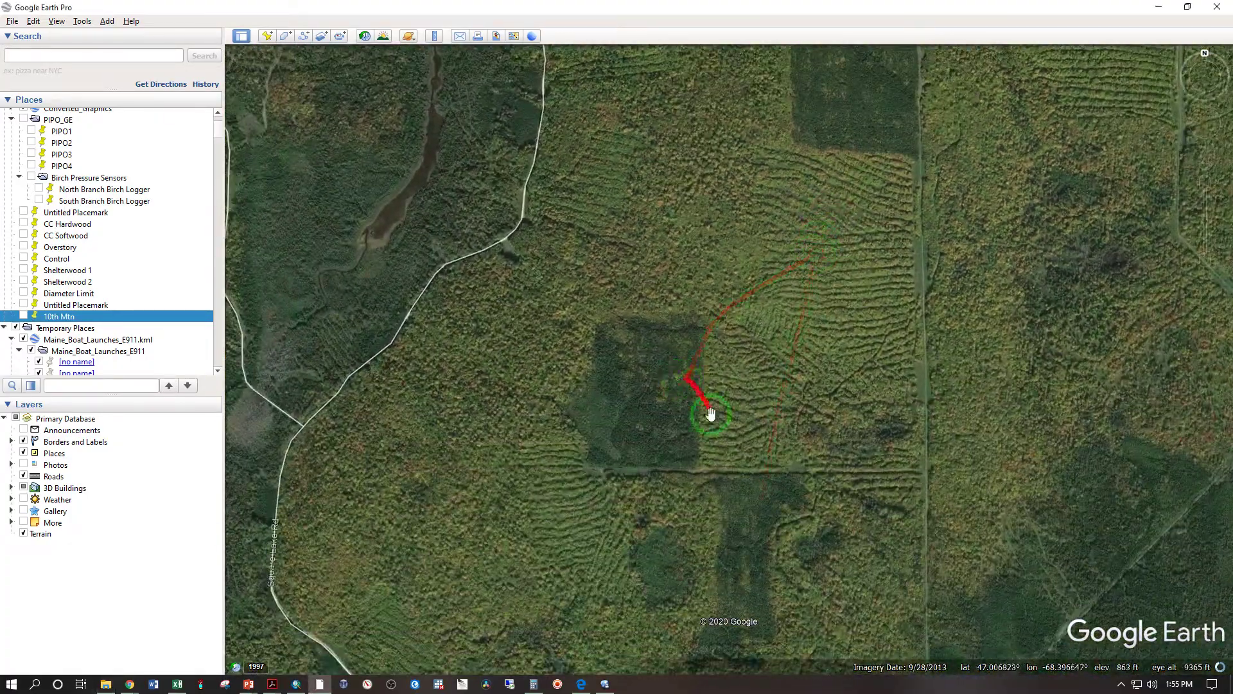
scroll(649, 600, "up", 5)
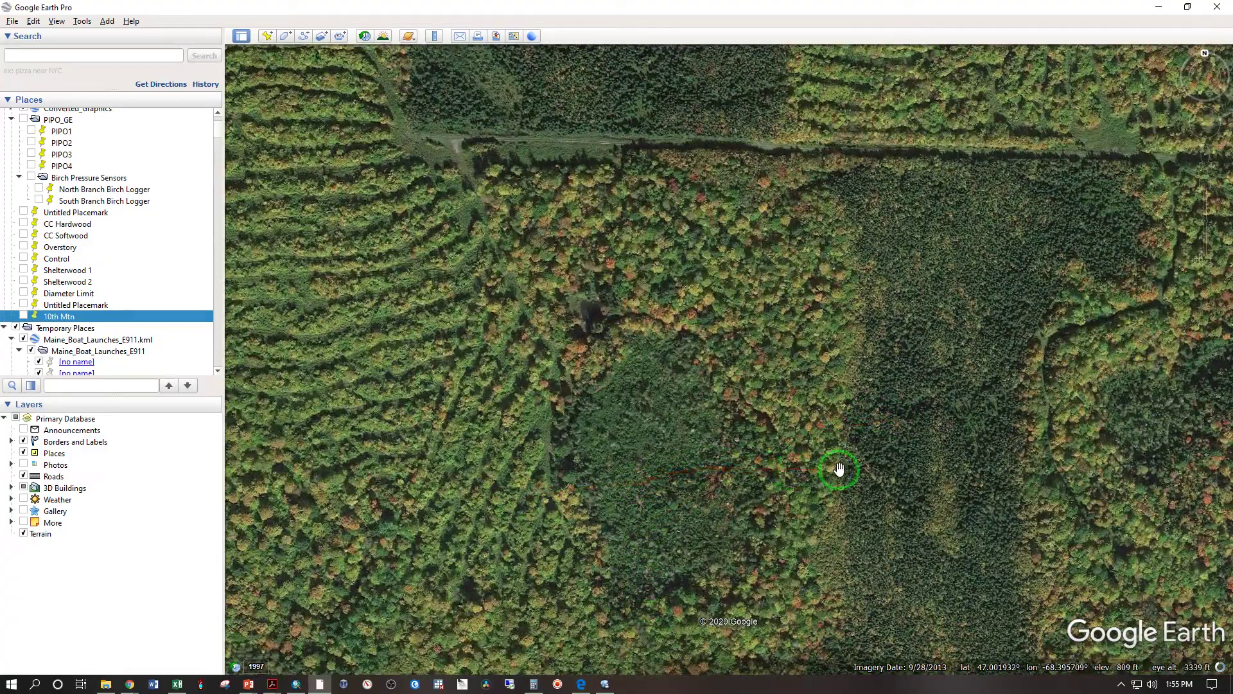
left_click_drag(839, 470, 834, 430)
scroll(819, 456, "up", 1)
scroll(627, 457, "up", 1)
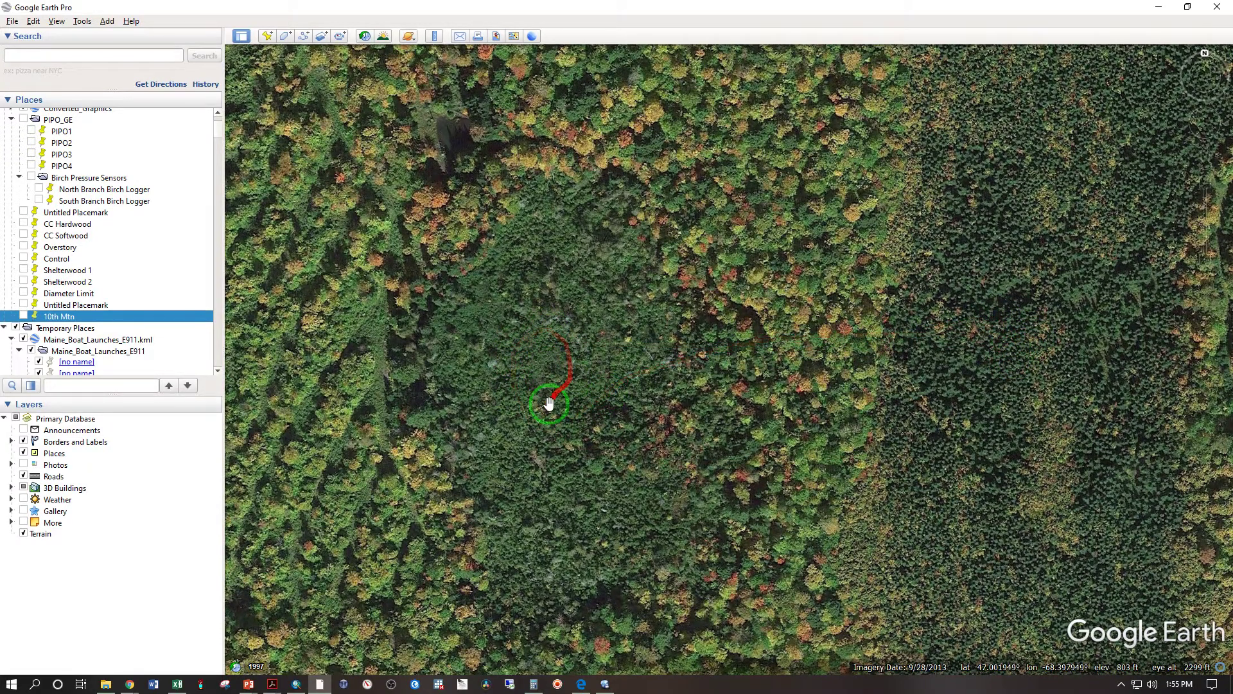
scroll(527, 397, "up", 2)
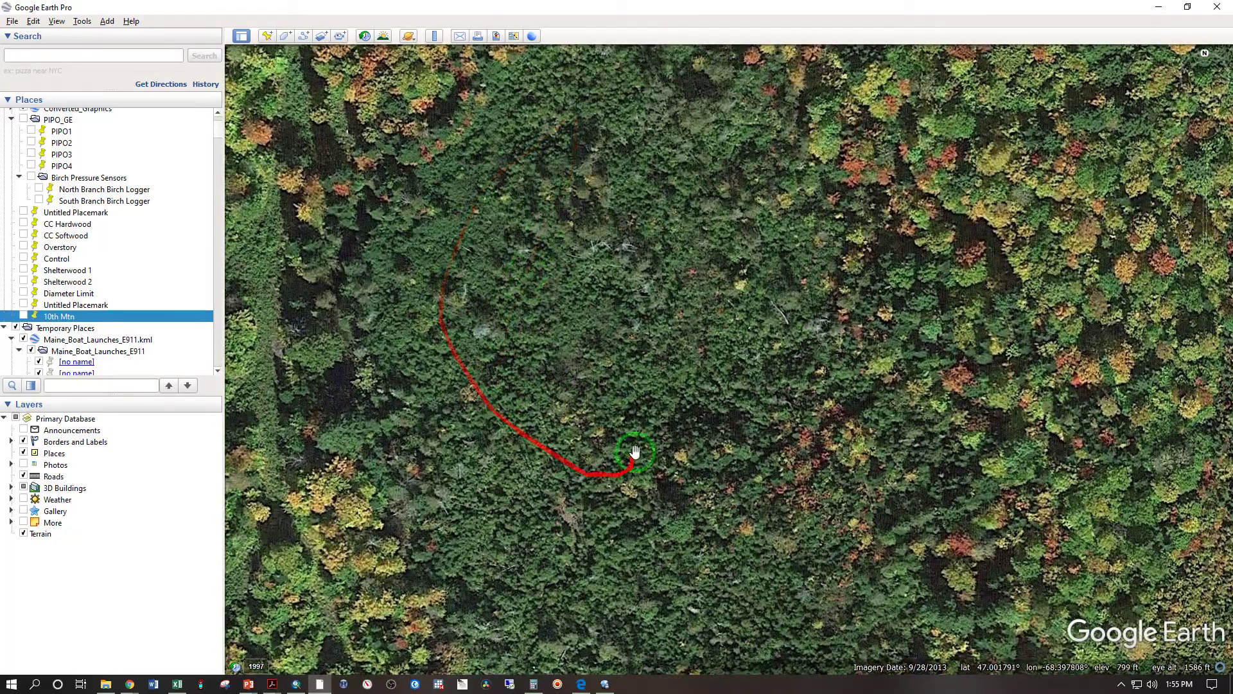
scroll(557, 369, "down", 3)
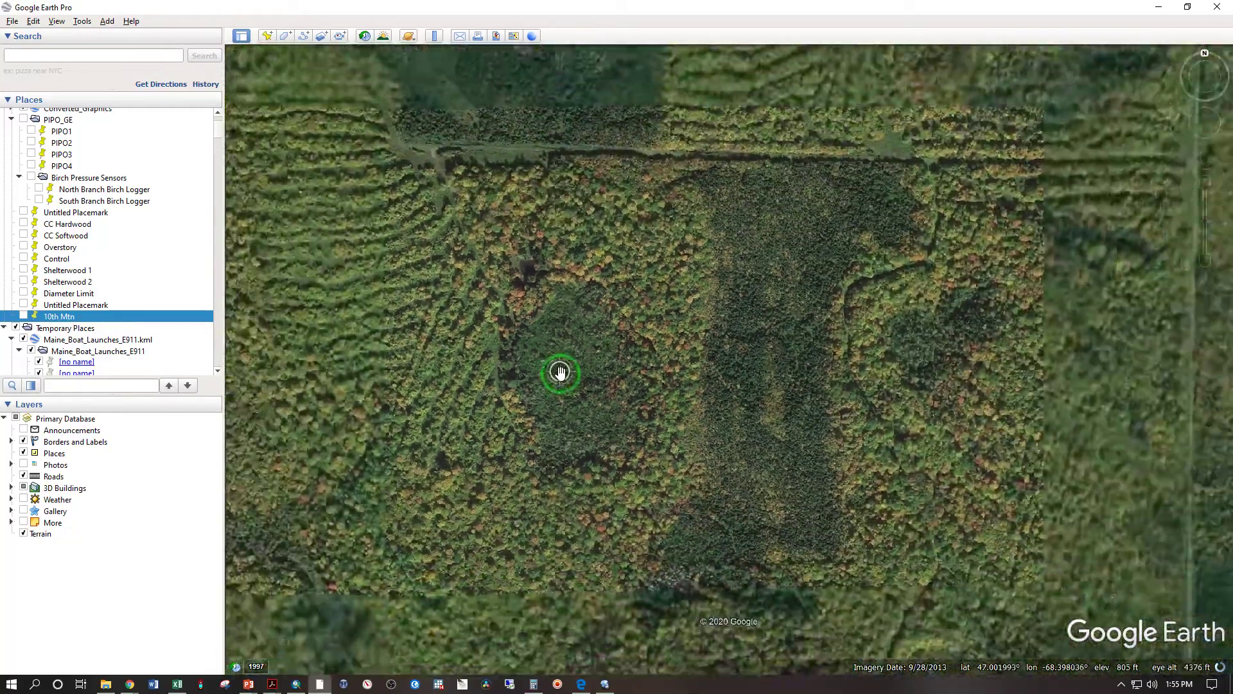
Examine the grey conifer patch and small pond southwest of the irregular green patch, at close range and in its surroundings
scroll(561, 374, "down", 1)
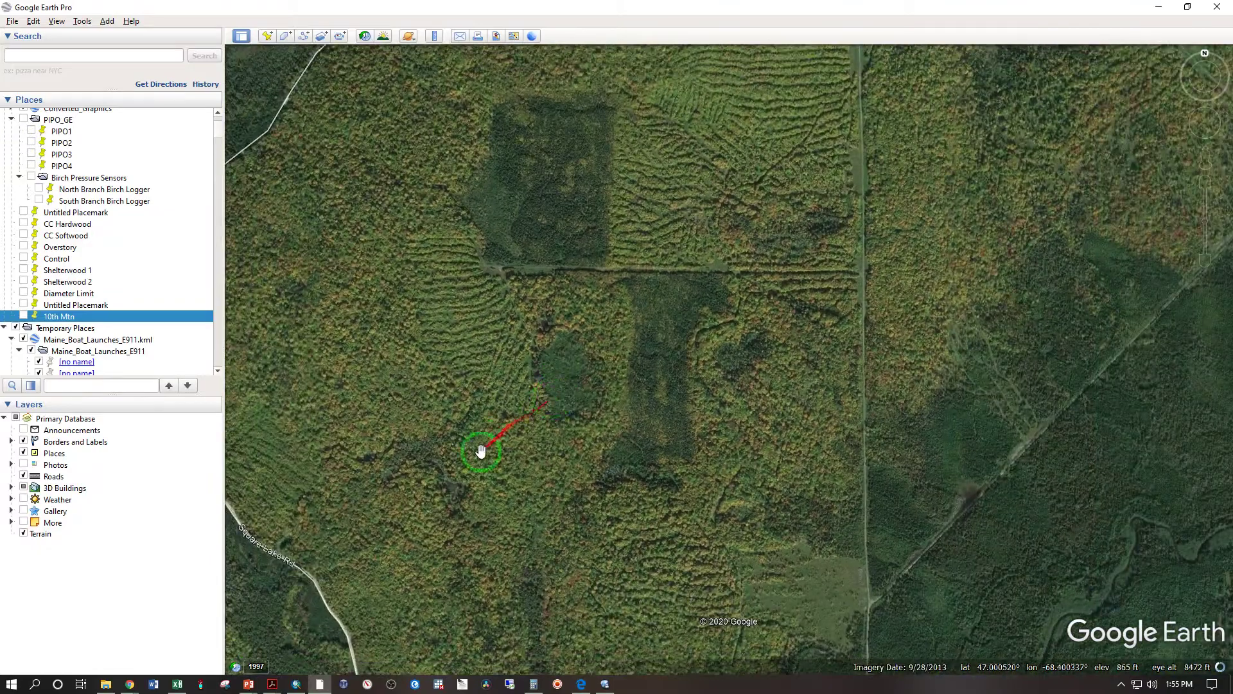
scroll(481, 451, "up", 4)
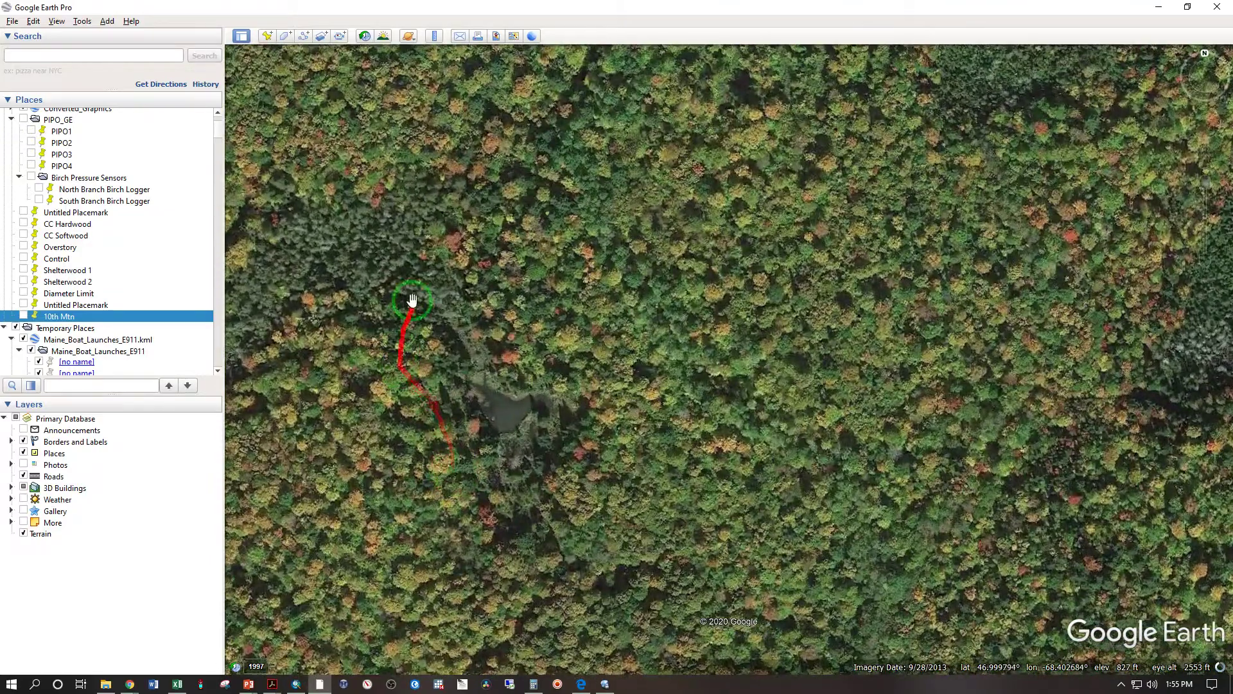
left_click_drag(449, 342, 551, 358)
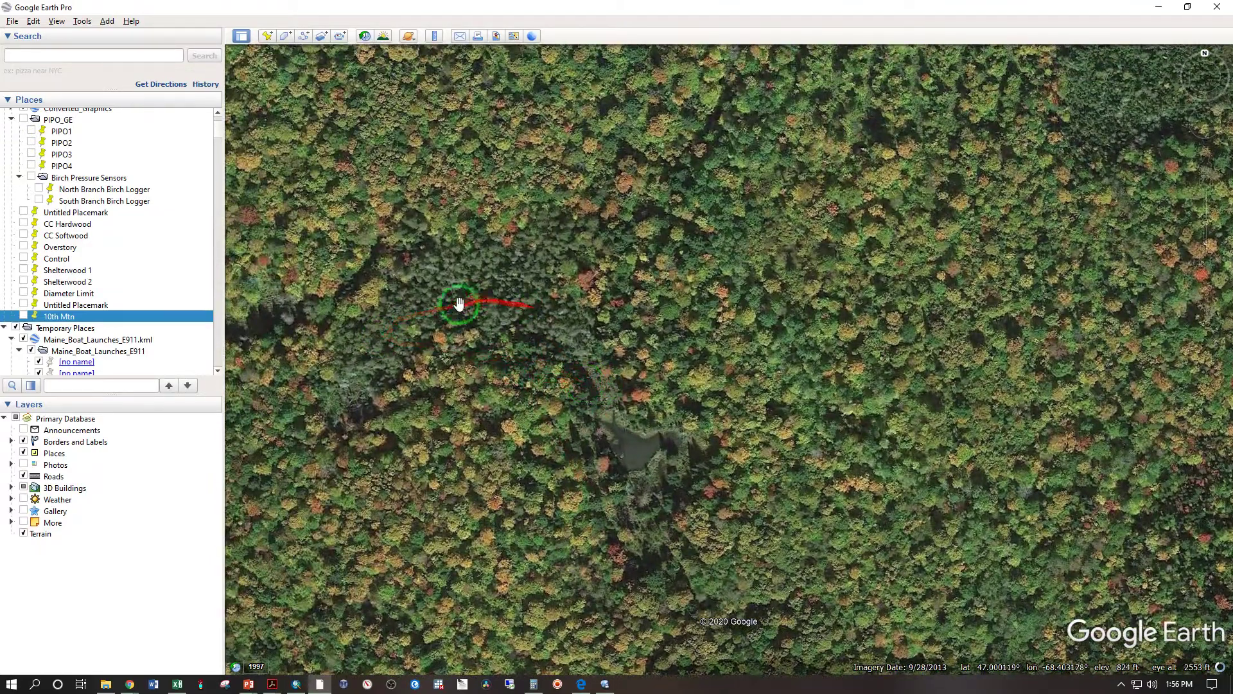
scroll(572, 341, "down", 3)
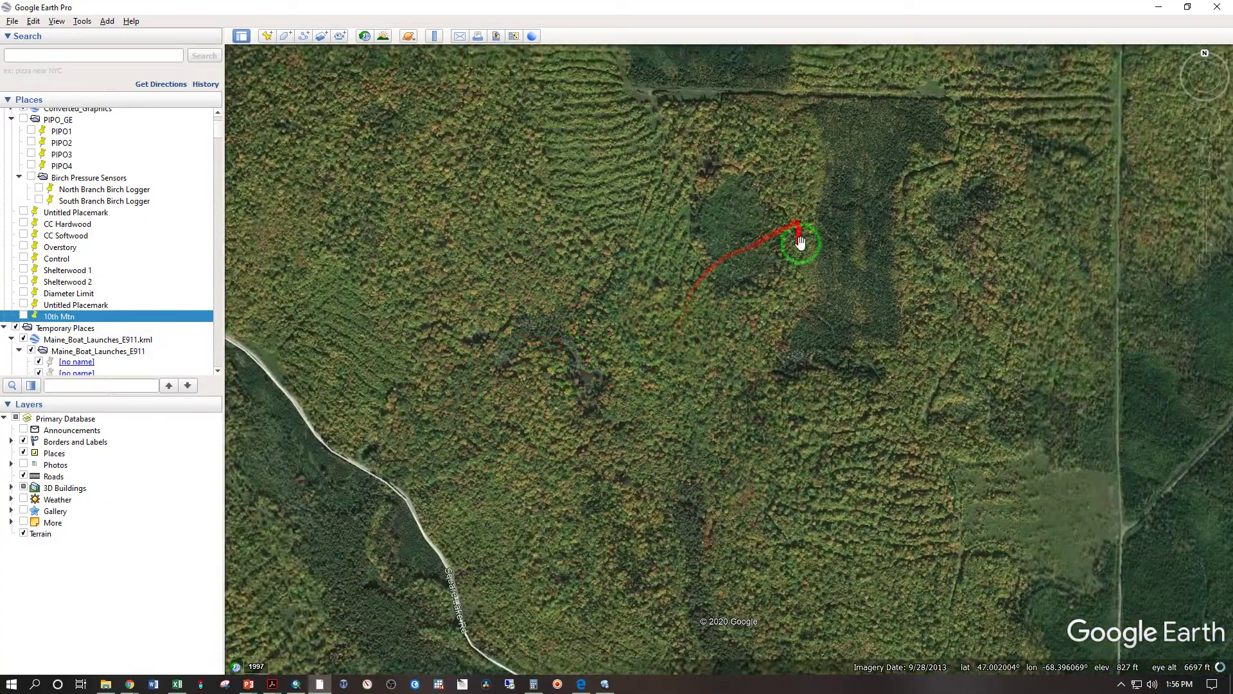
scroll(803, 298, "down", 2)
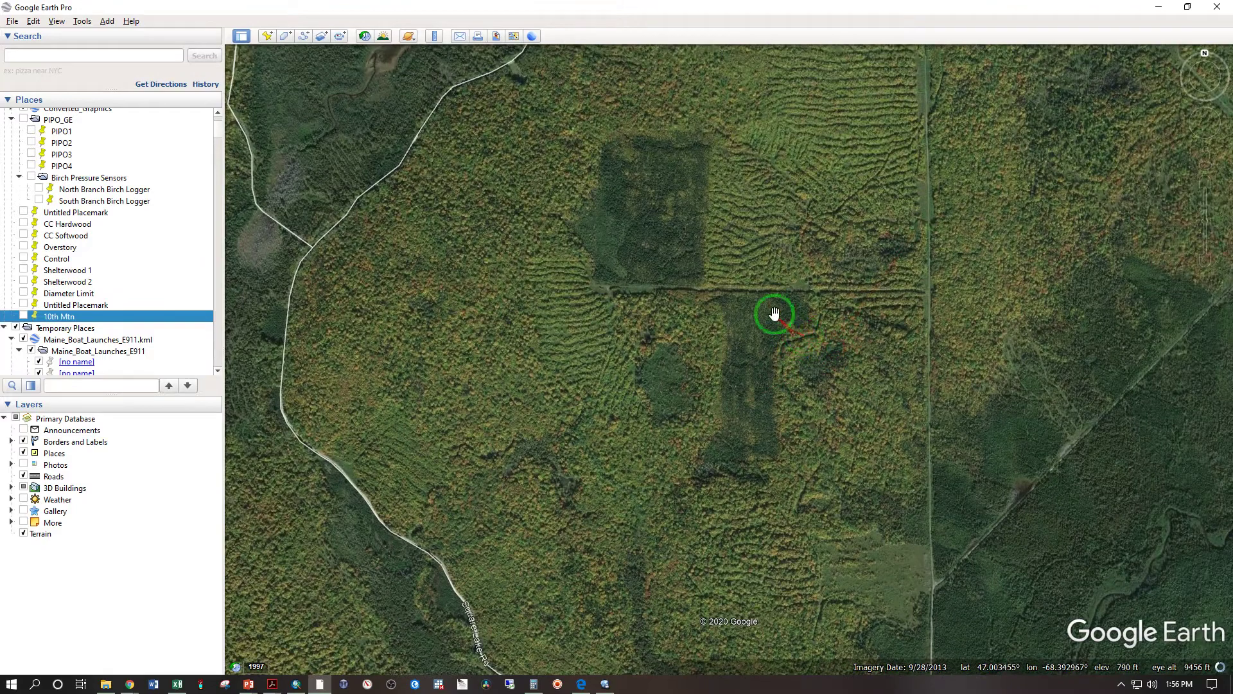
Inspect the square conifer stand's canopy, comparing its dark interior with the lighter green strip along its western side
left_click_drag(705, 230, 698, 278)
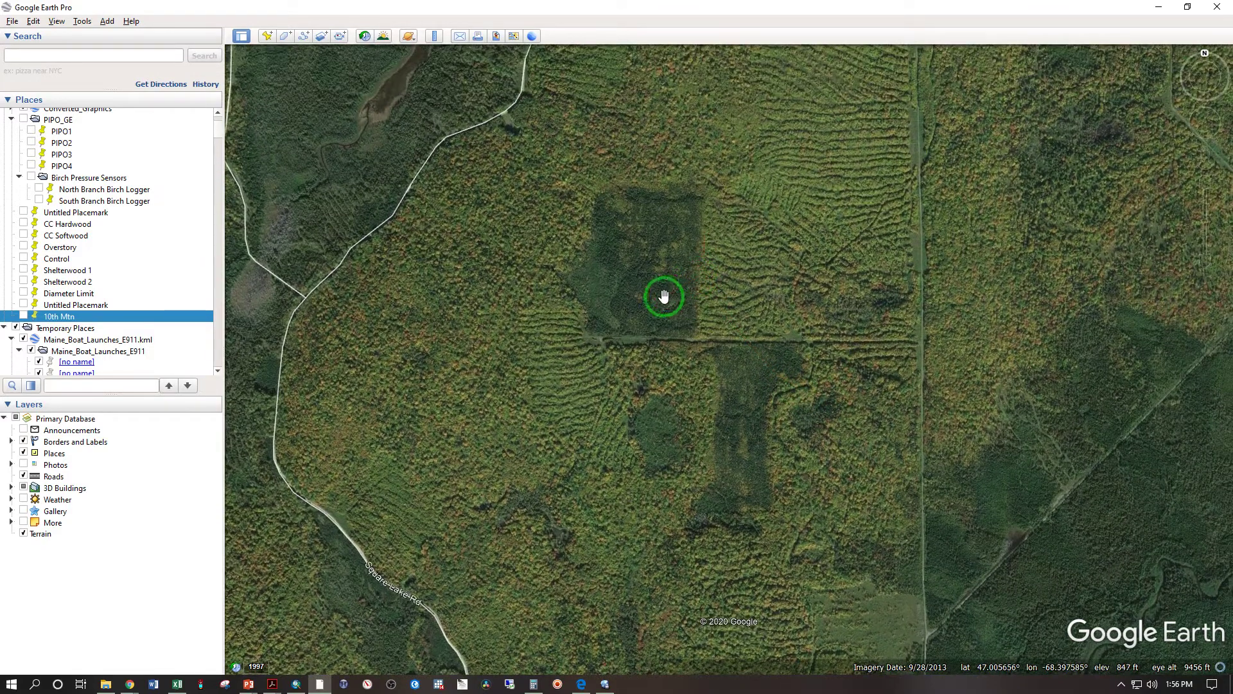
scroll(625, 275, "up", 3)
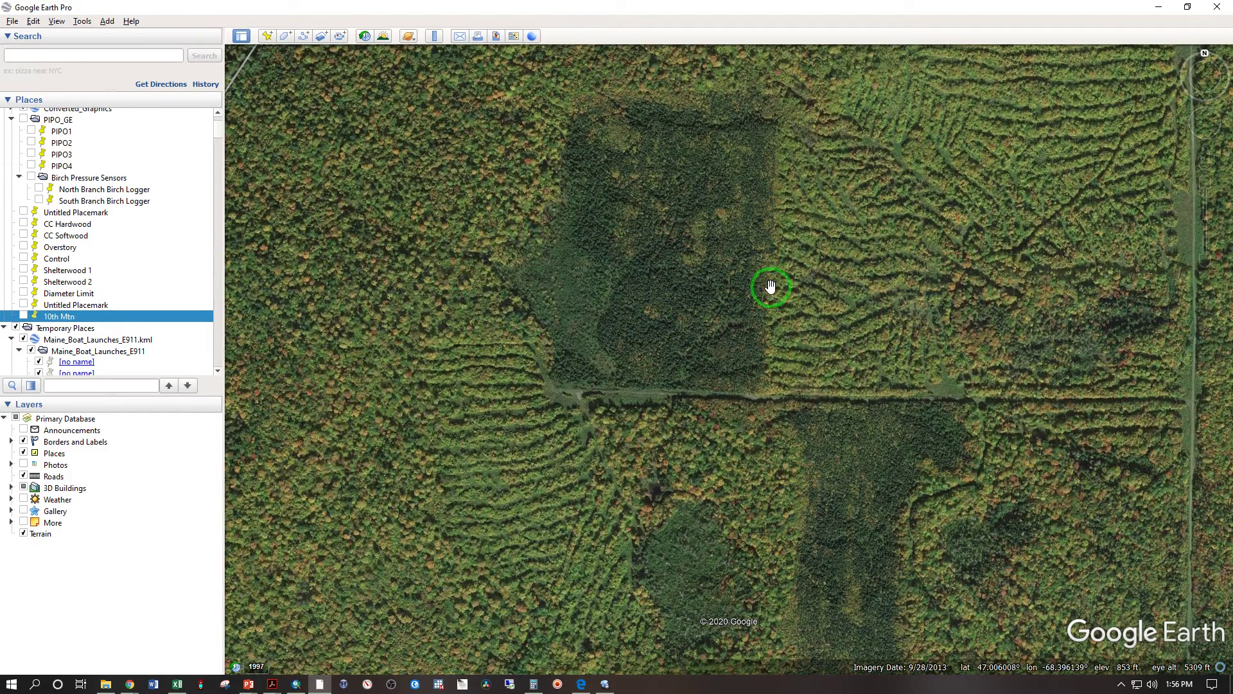
scroll(694, 222, "up", 3)
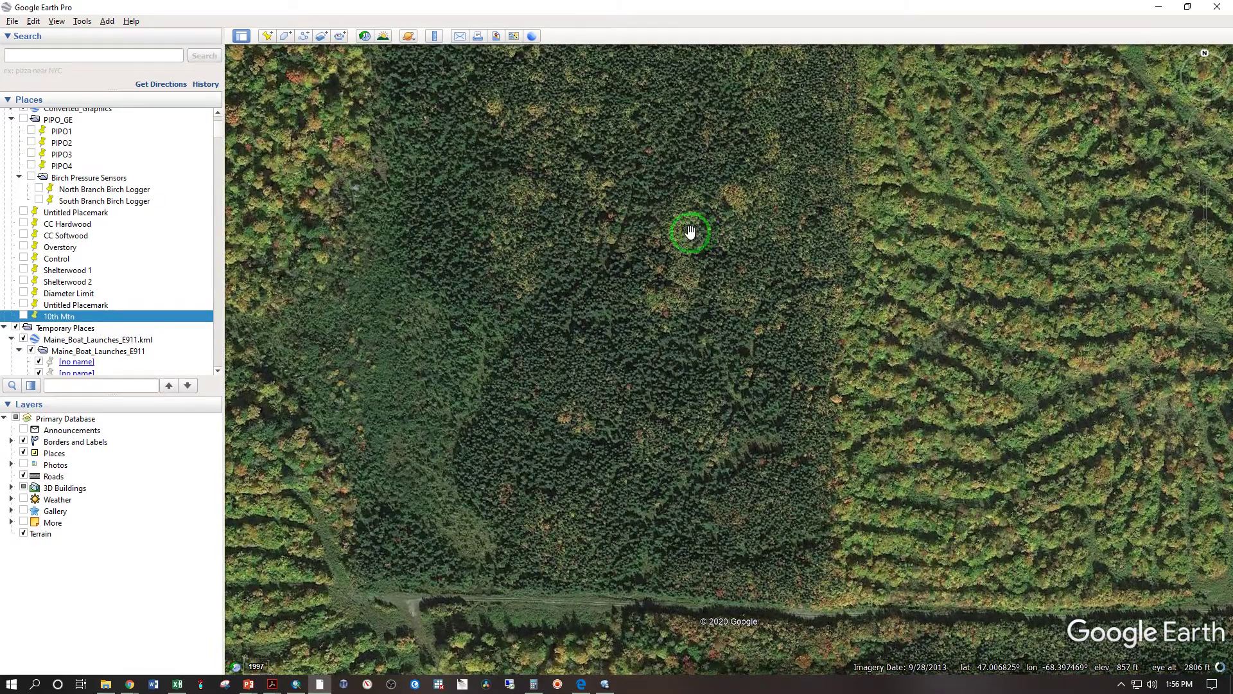
scroll(472, 454, "up", 1)
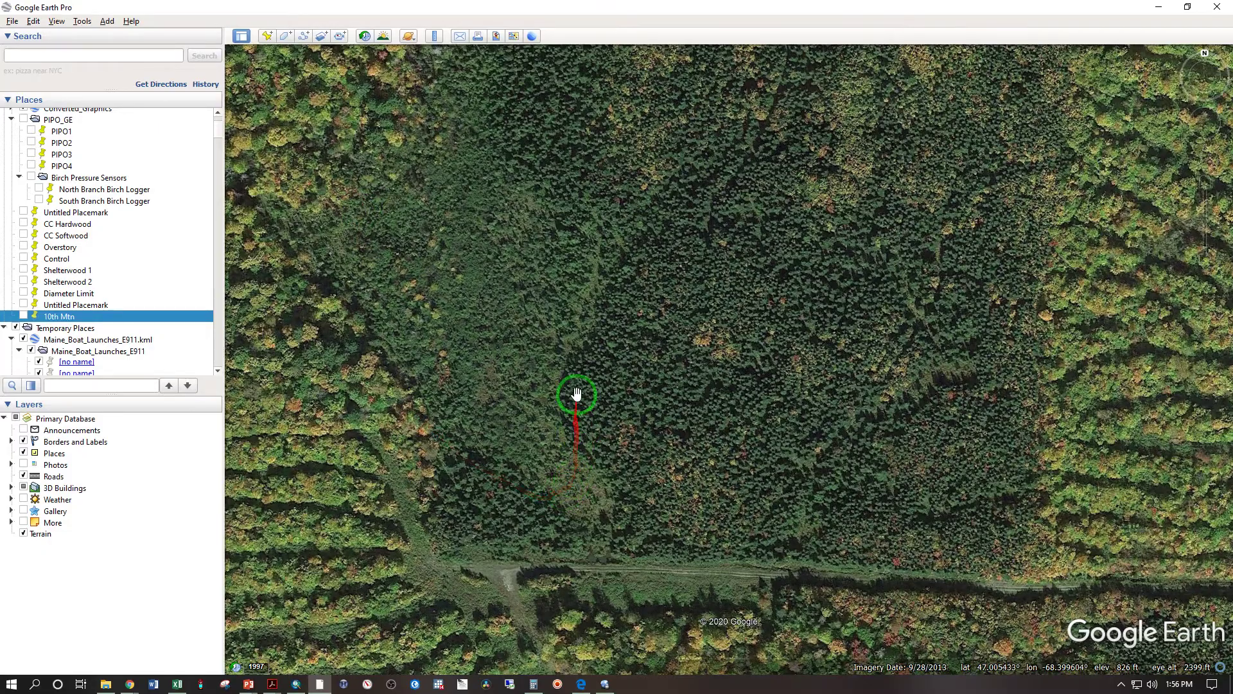
scroll(588, 247, "down", 4)
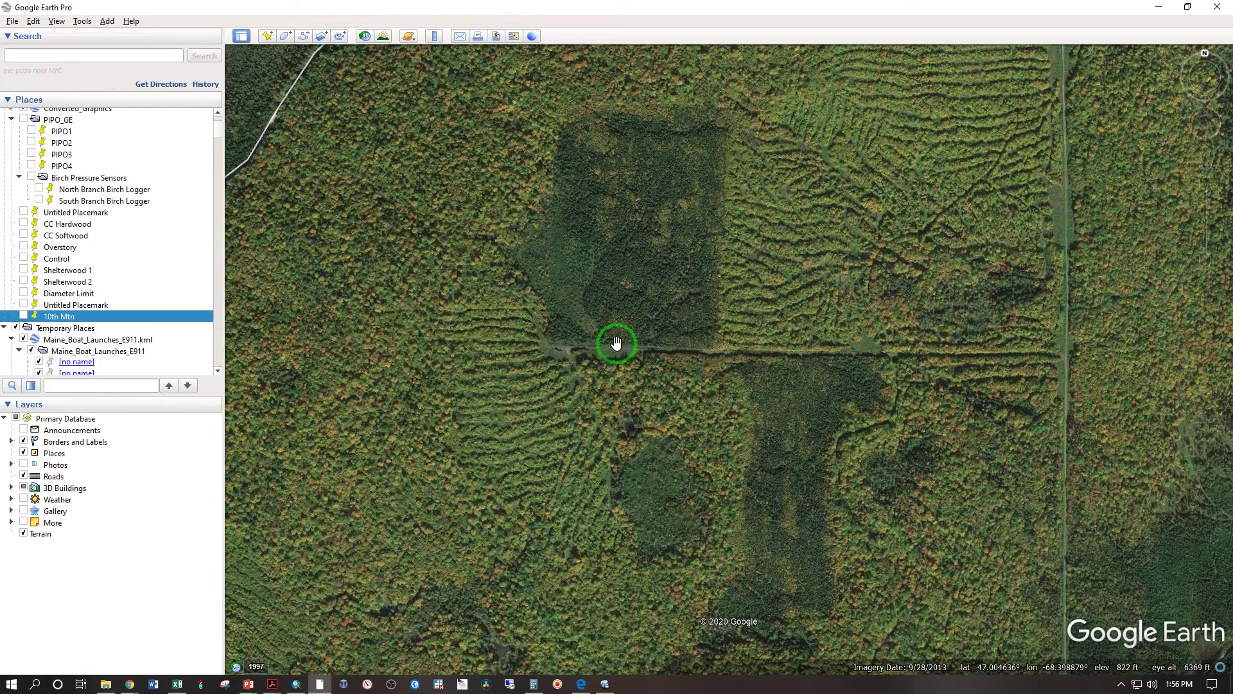
Turn on historical imagery for the wider area around the square stands and compare the 6/14/2015 and 9/28/2013 images
scroll(614, 326, "down", 3)
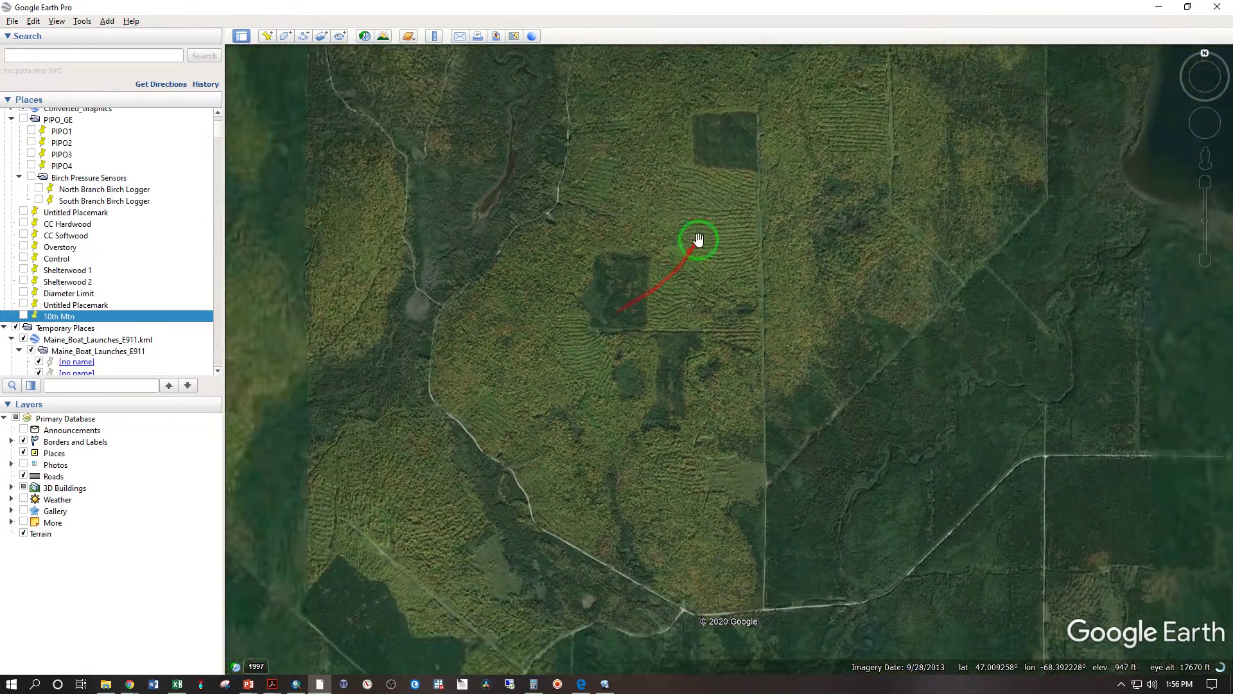
left_click_drag(696, 242, 687, 313)
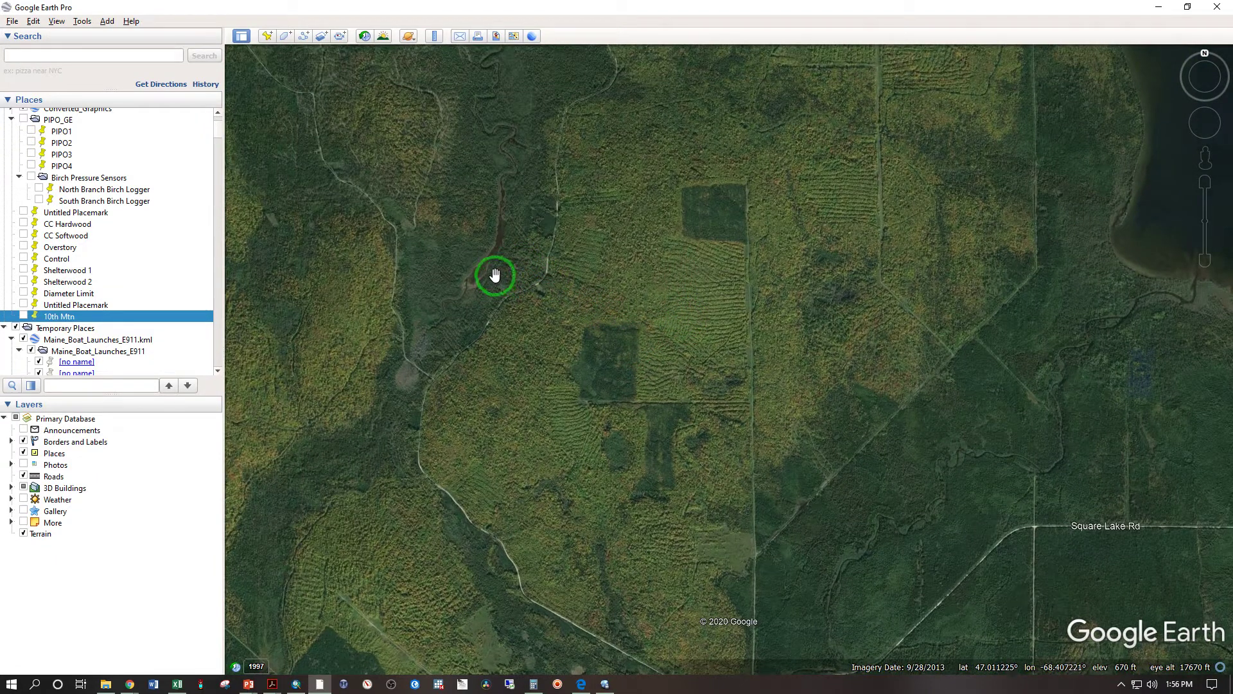
left_click(485, 119)
left_click(365, 37)
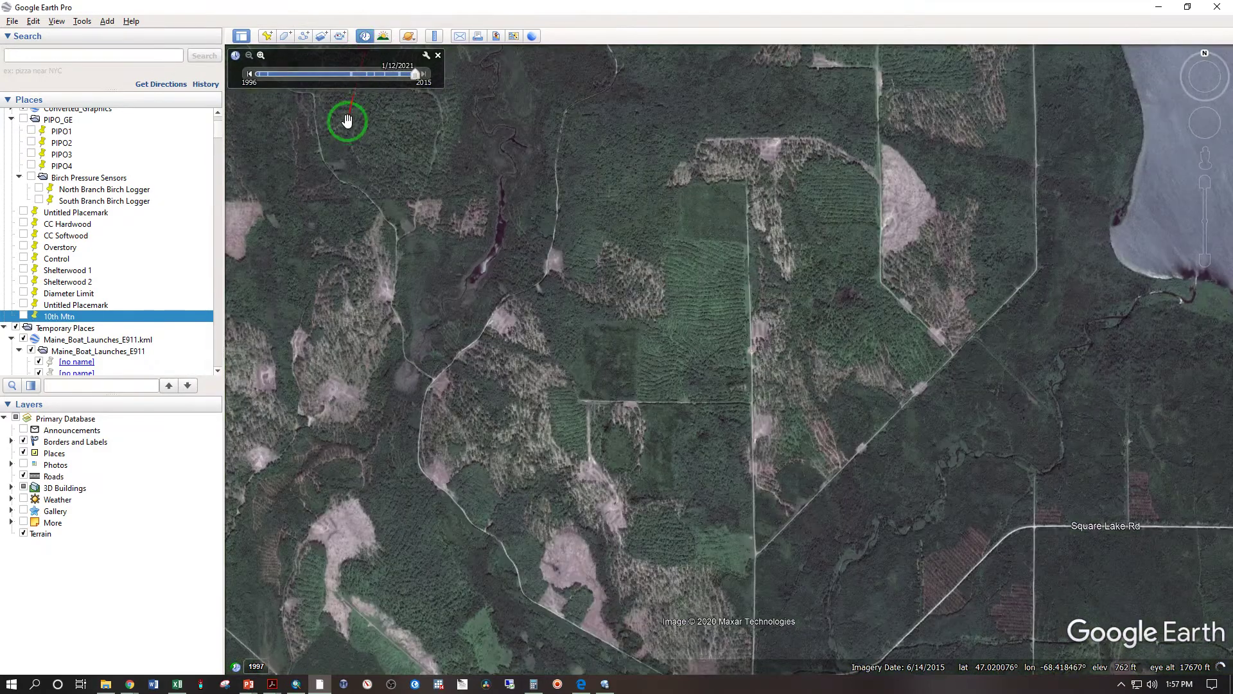
left_click(401, 76)
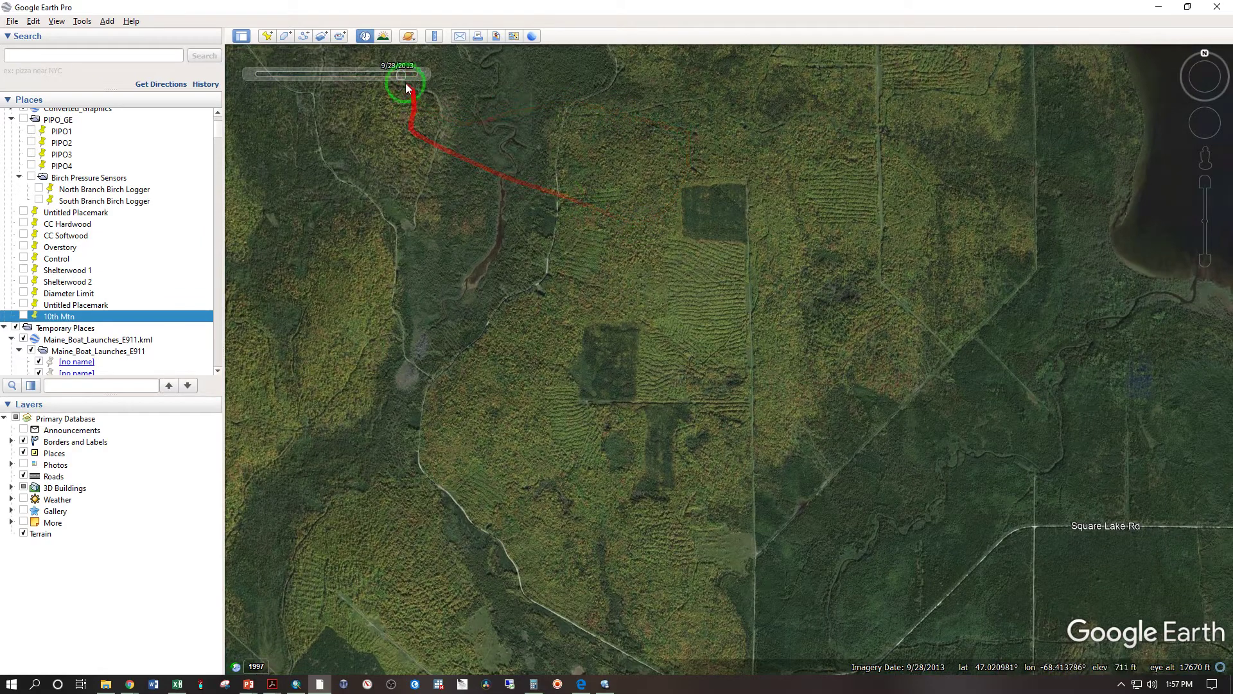
left_click_drag(403, 76, 418, 77)
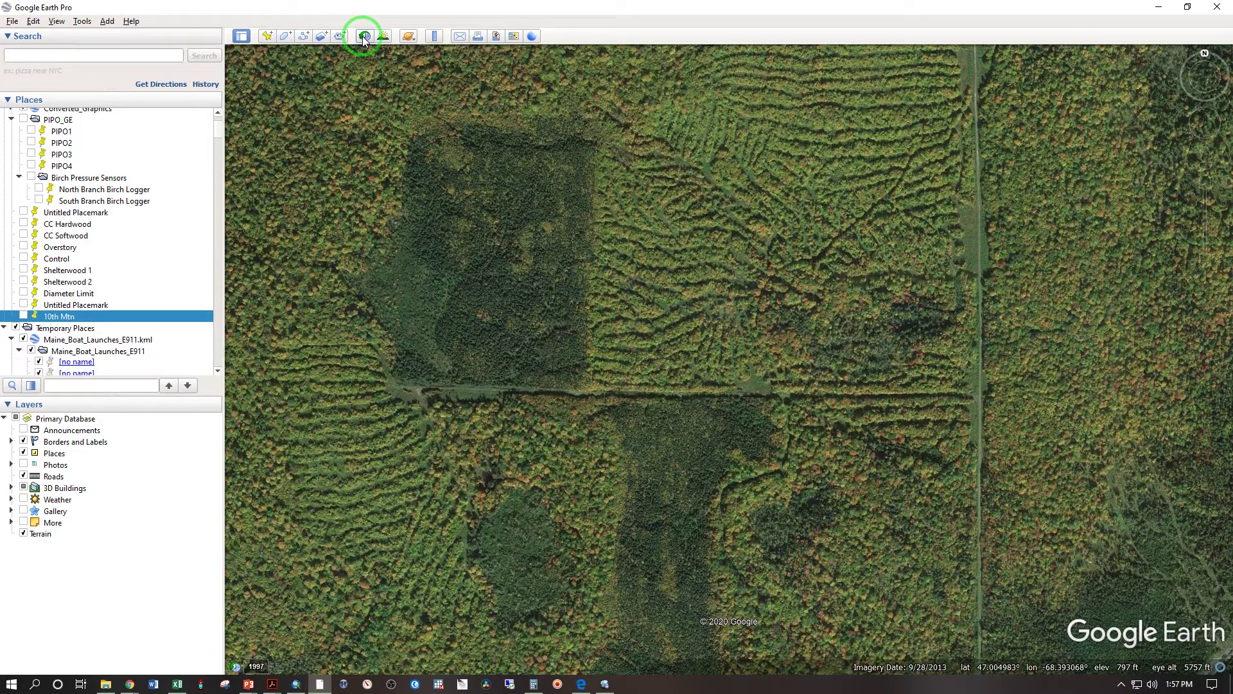
Show the 5/27/1997 historical imagery of the forest blocks west of Goddard Cove
scroll(595, 196, "down", 3)
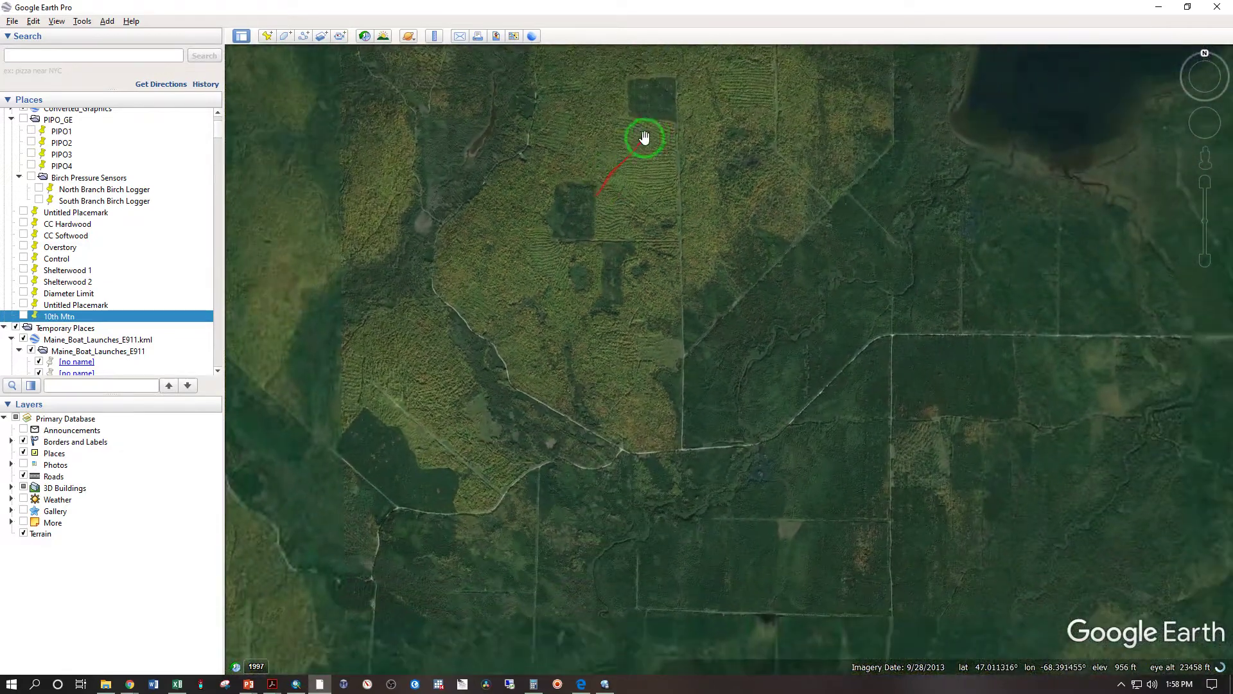
left_click_drag(641, 137, 677, 311)
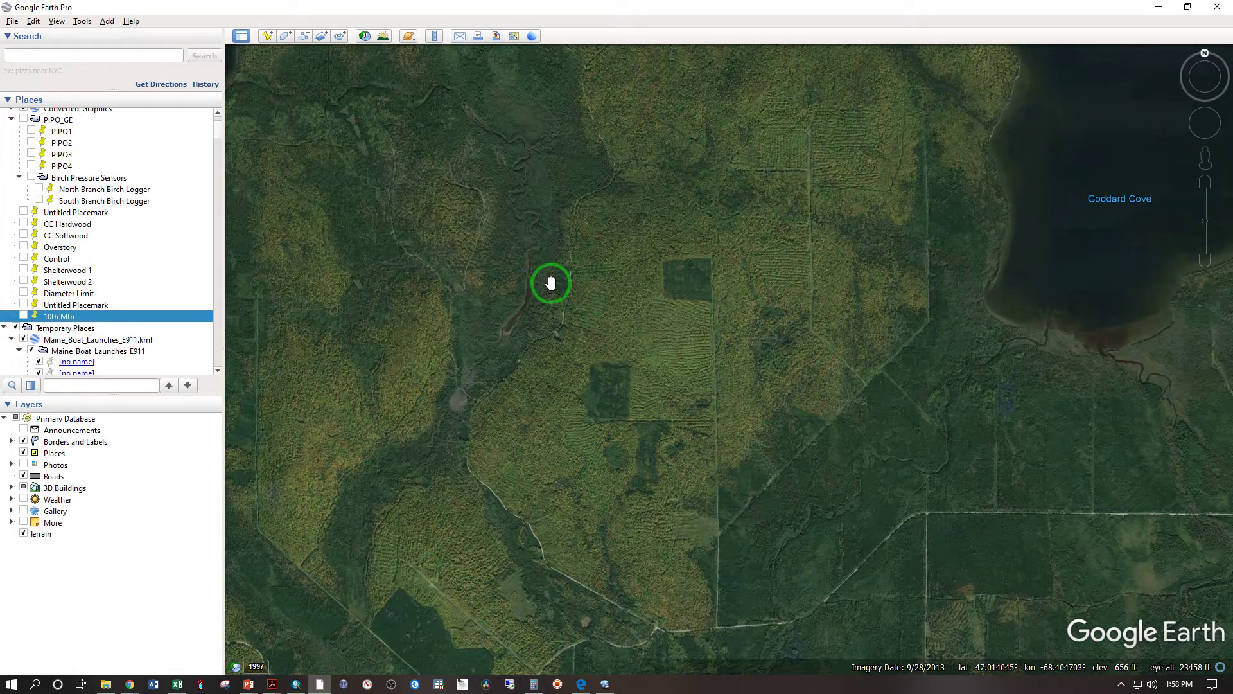
left_click(365, 37)
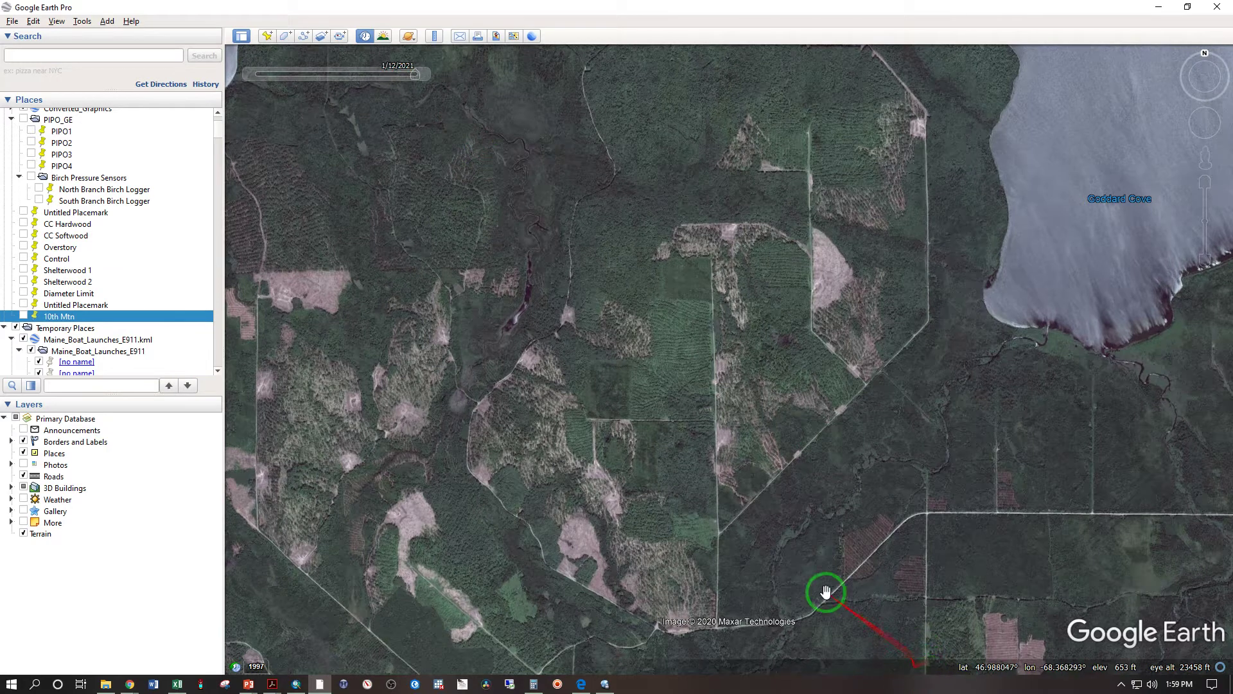
mouse_move(393, 79)
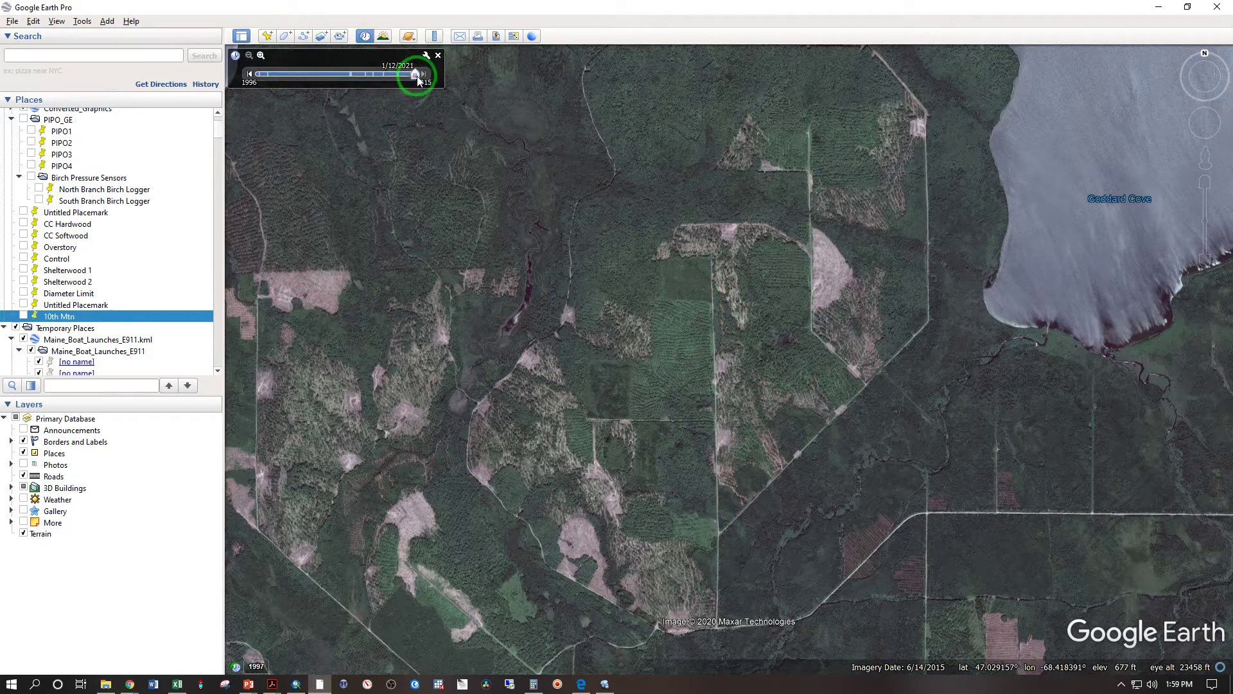
left_click_drag(411, 77, 434, 77)
left_click_drag(419, 83, 597, 278)
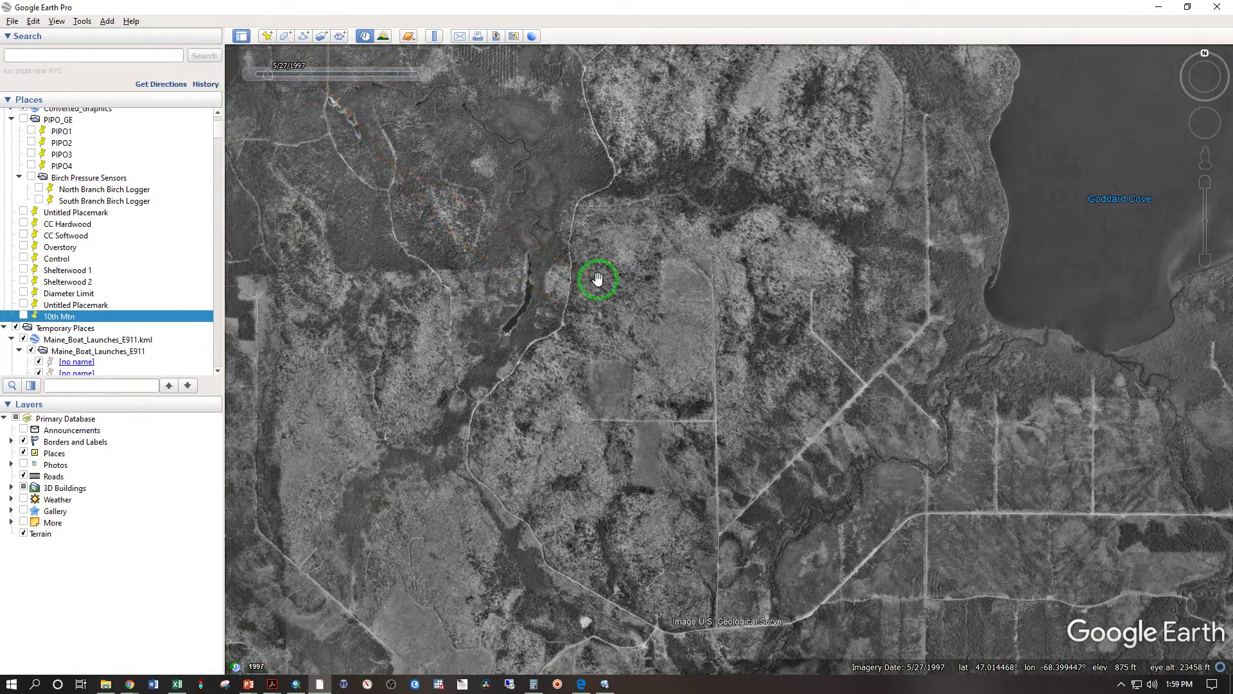
Set the historical imagery of the wider region around Square Lake and Westmanland to 12/1984, and advance it to 12/1987
scroll(599, 278, "down", 4)
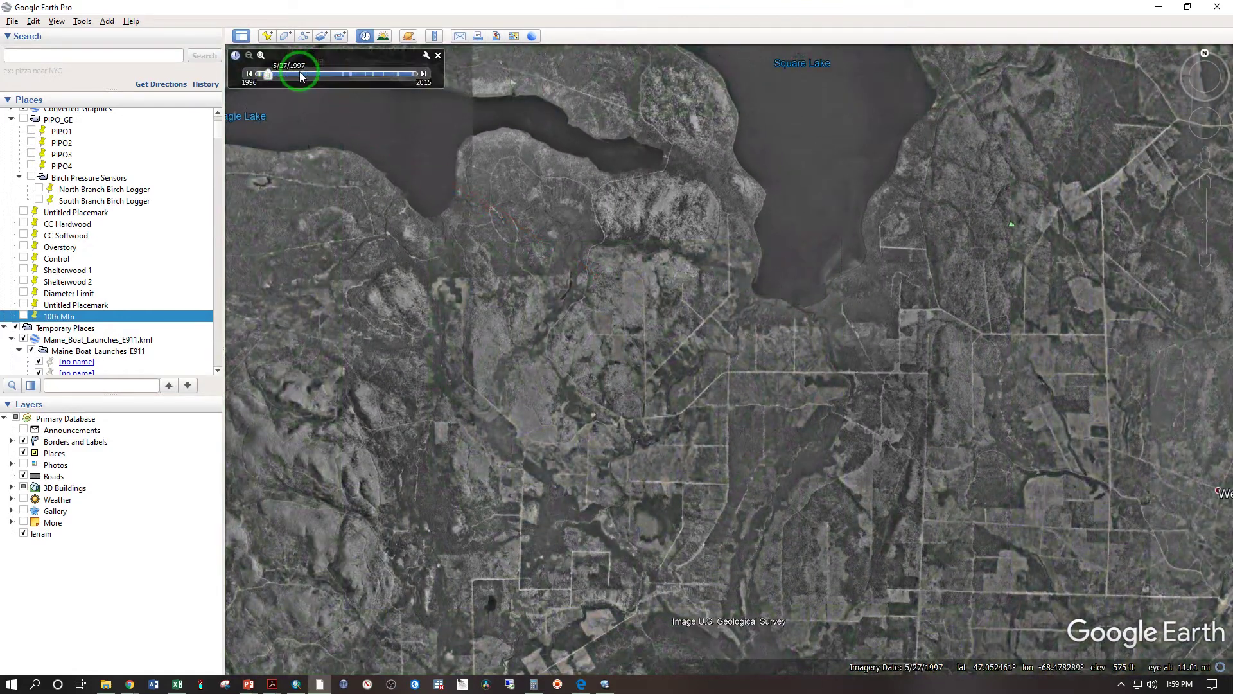
scroll(586, 273, "down", 1)
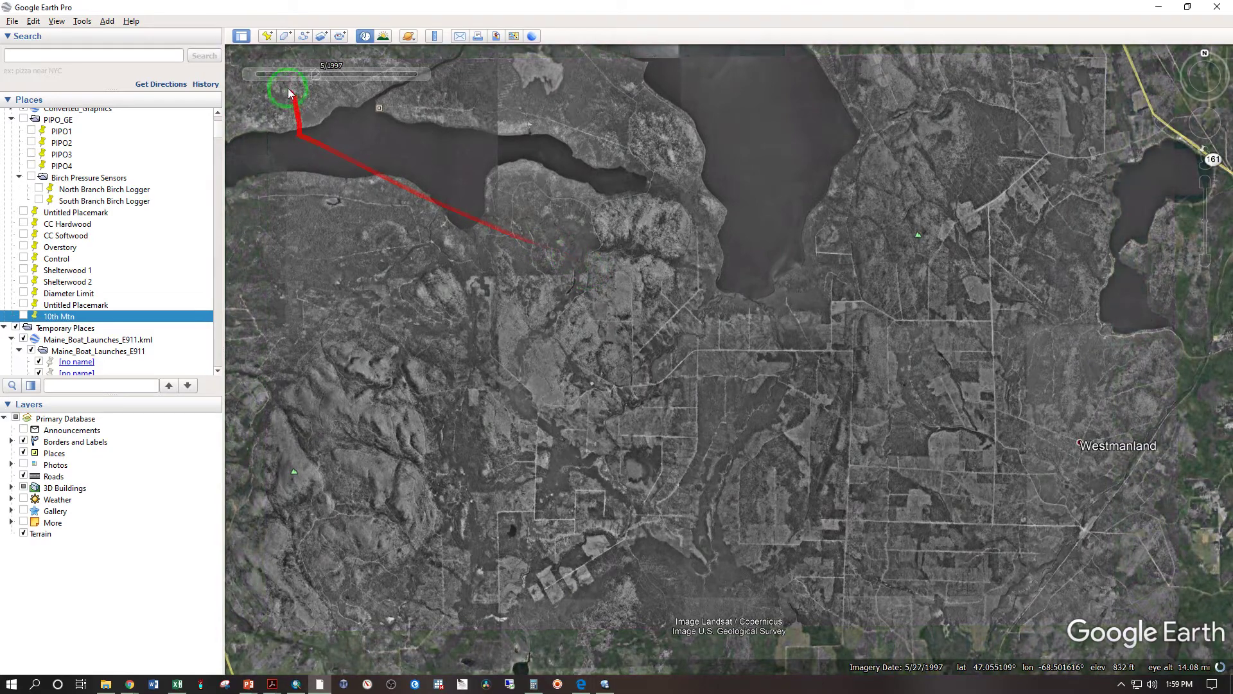
scroll(311, 131, "down", 1)
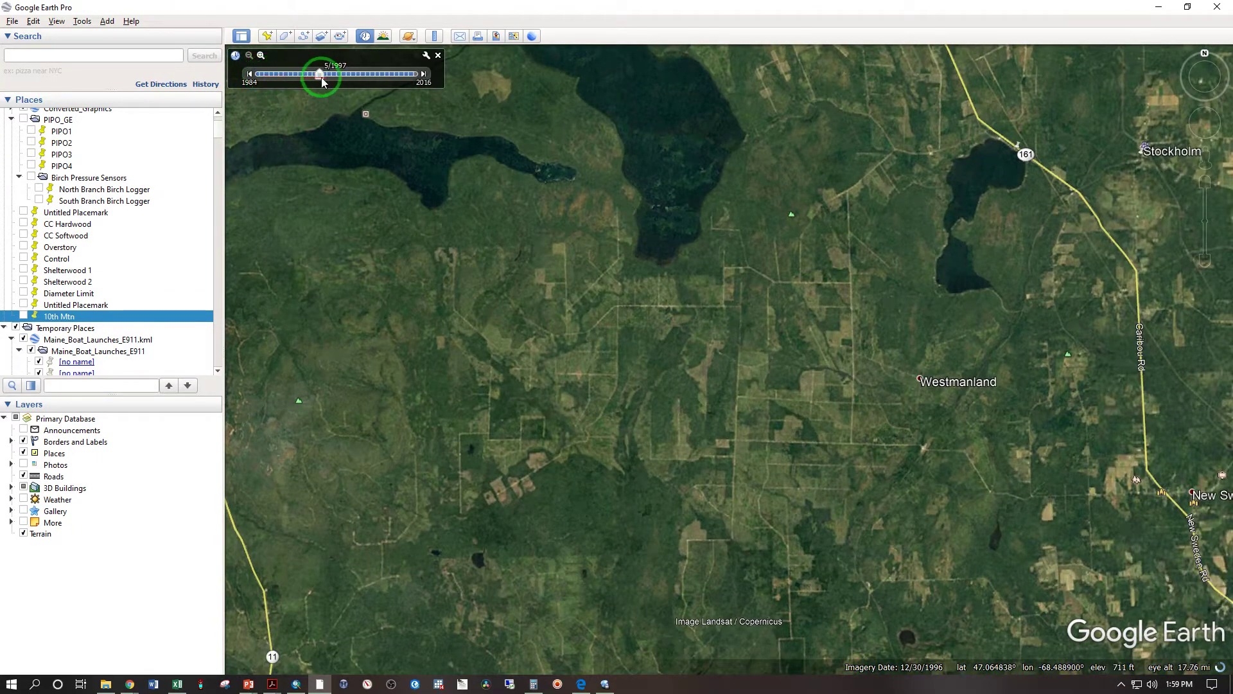
left_click_drag(319, 75, 249, 75)
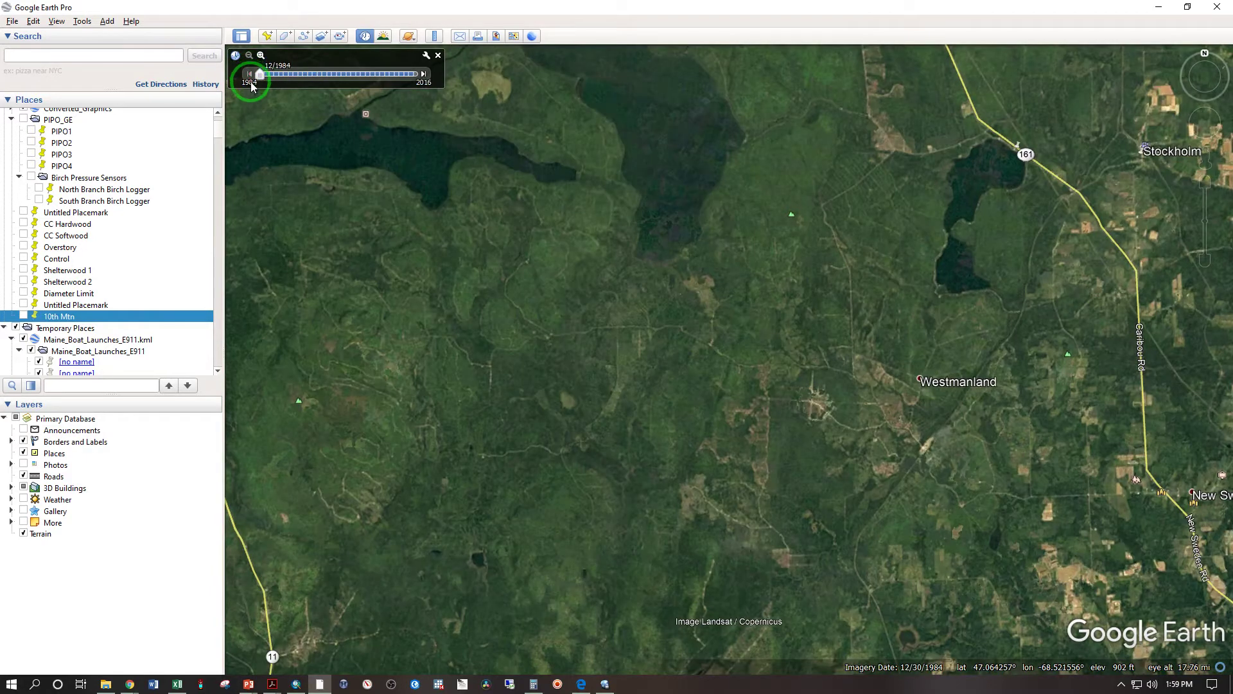
left_click(423, 75)
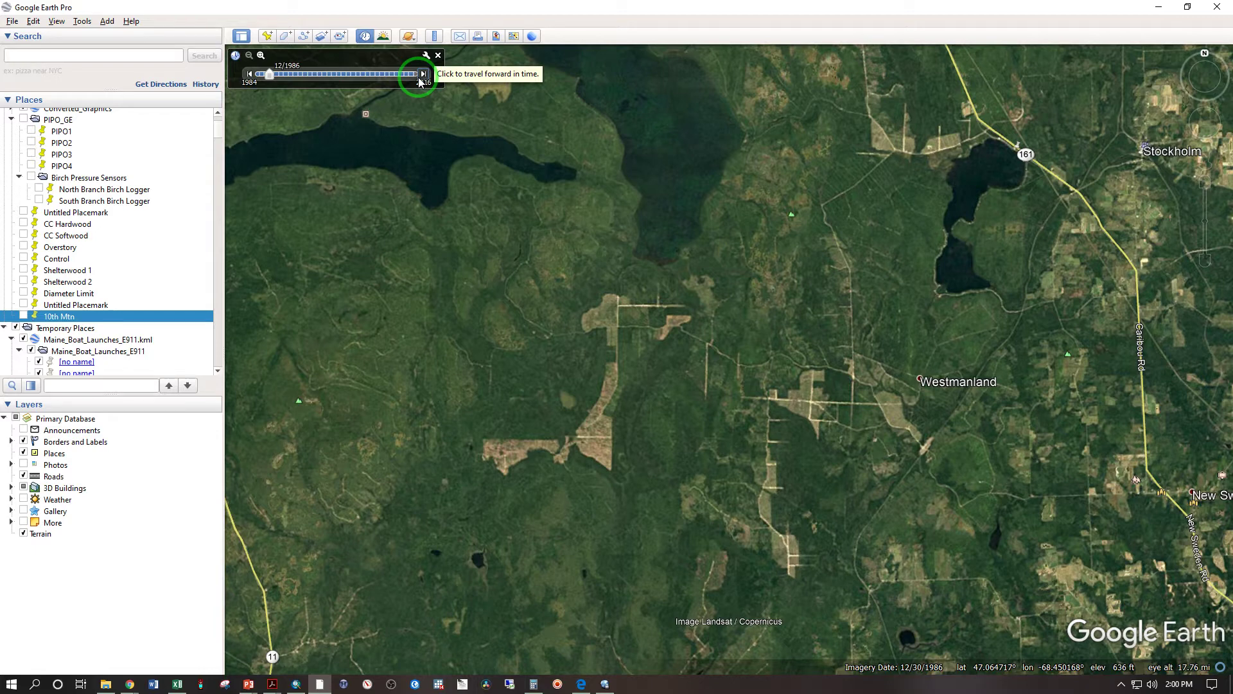
left_click(423, 75)
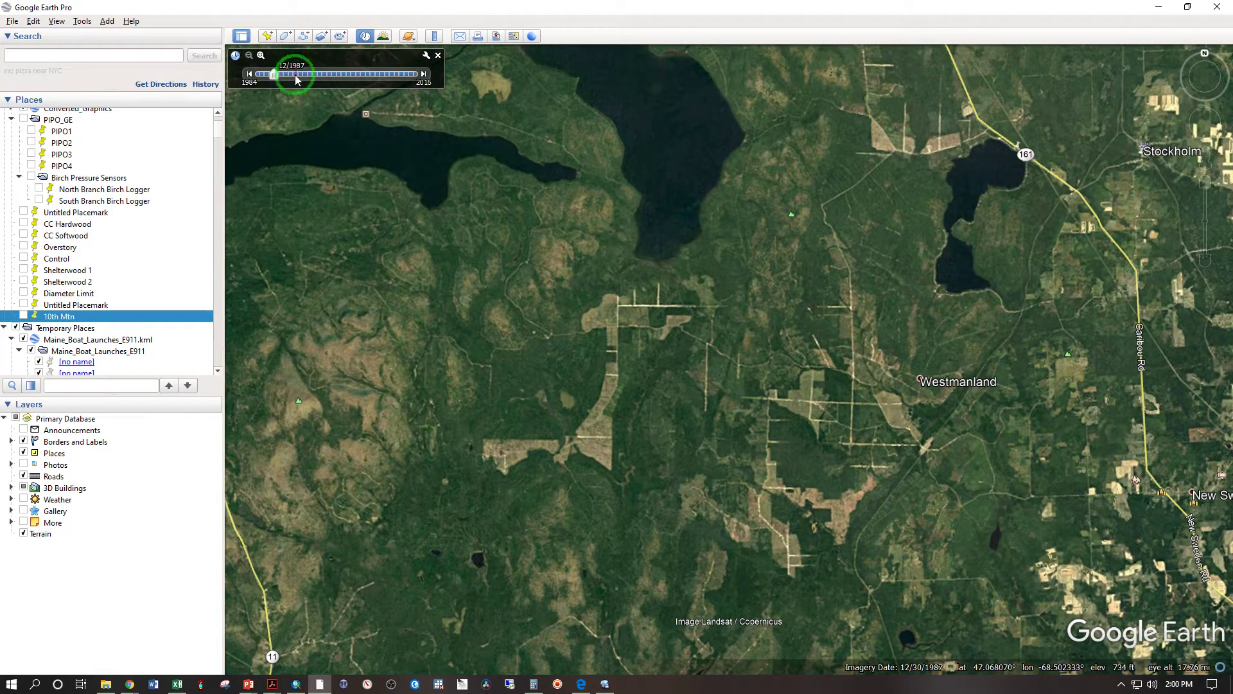
Examine the 12/1987 imagery for harvest blocks and ridge patterns around Eagle Lake, Winterville and Westmanland, ending south of Square Lake
scroll(523, 278, "down", 3)
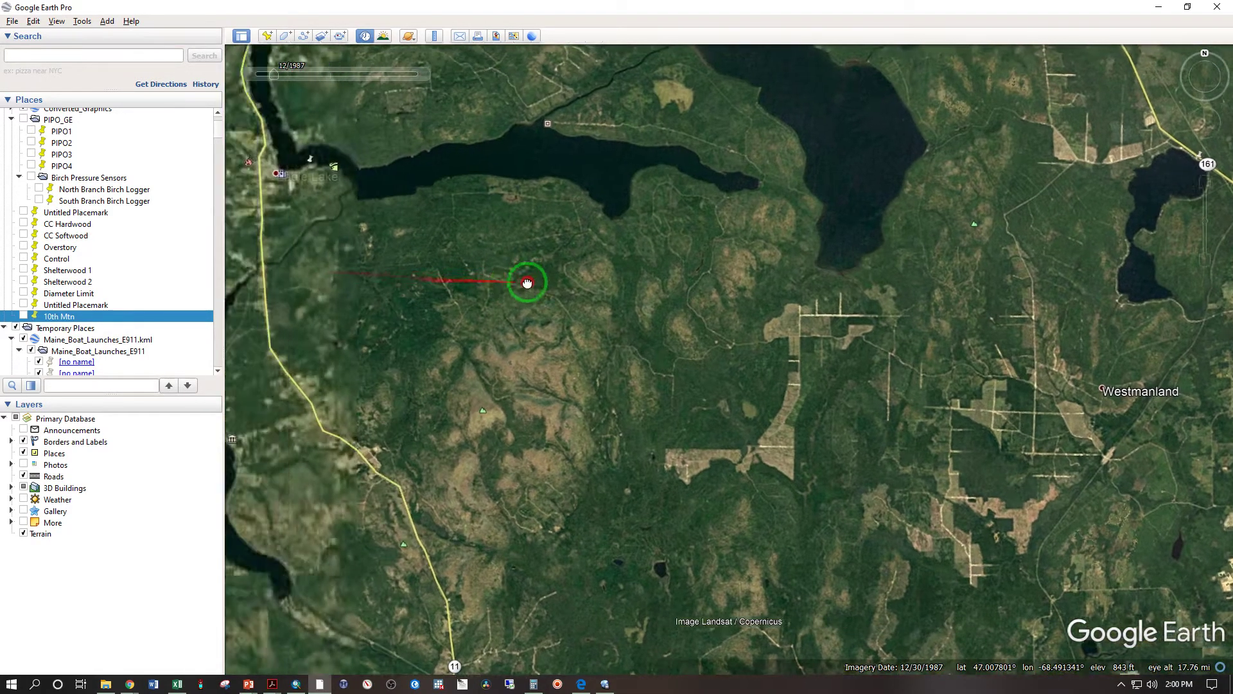
scroll(546, 319, "down", 3)
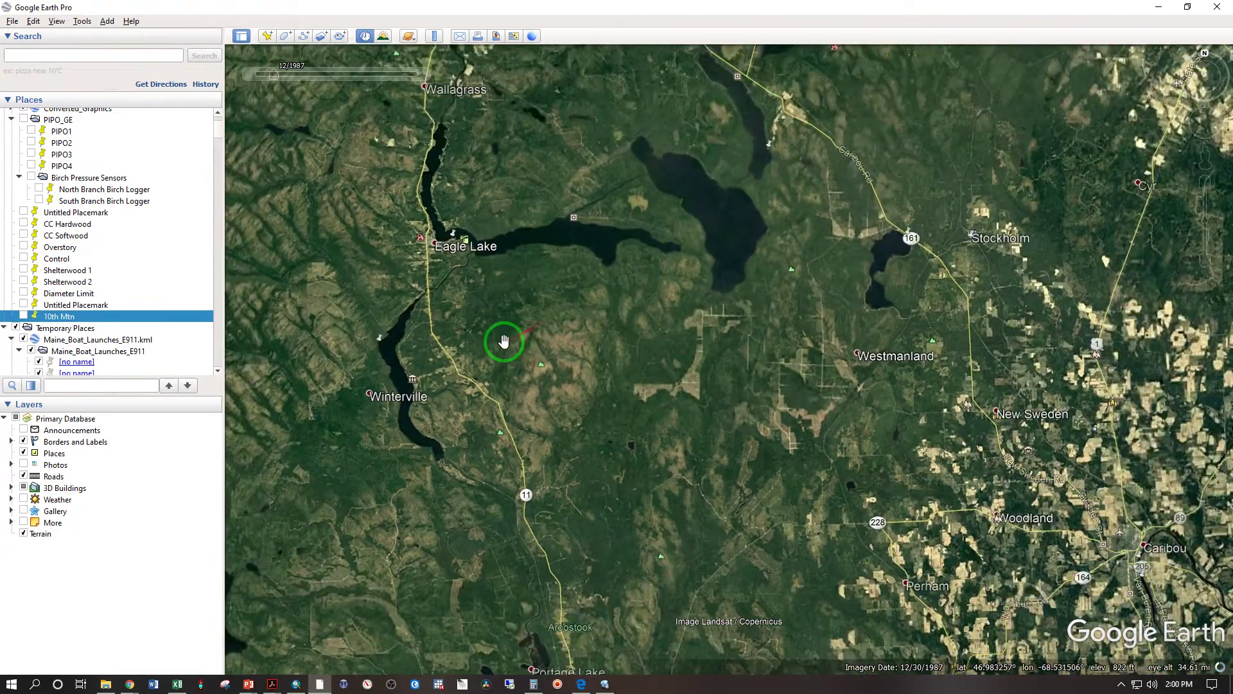
left_click_drag(501, 339, 738, 364)
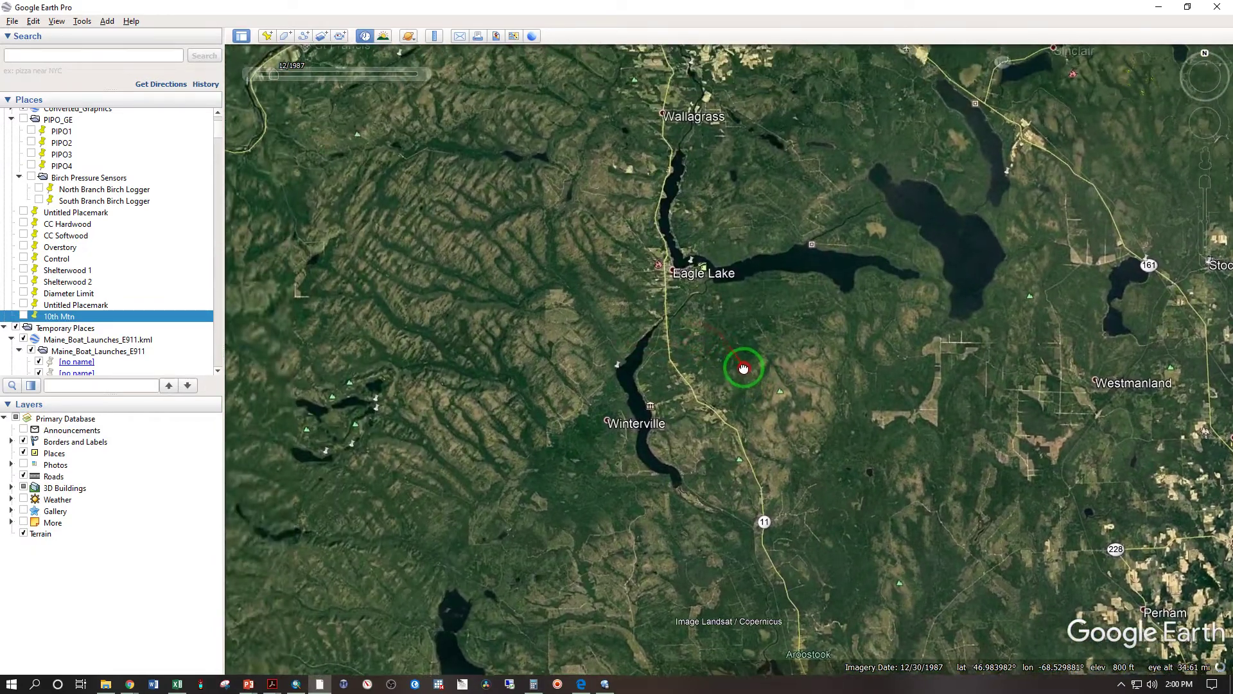
left_click_drag(543, 389, 472, 321)
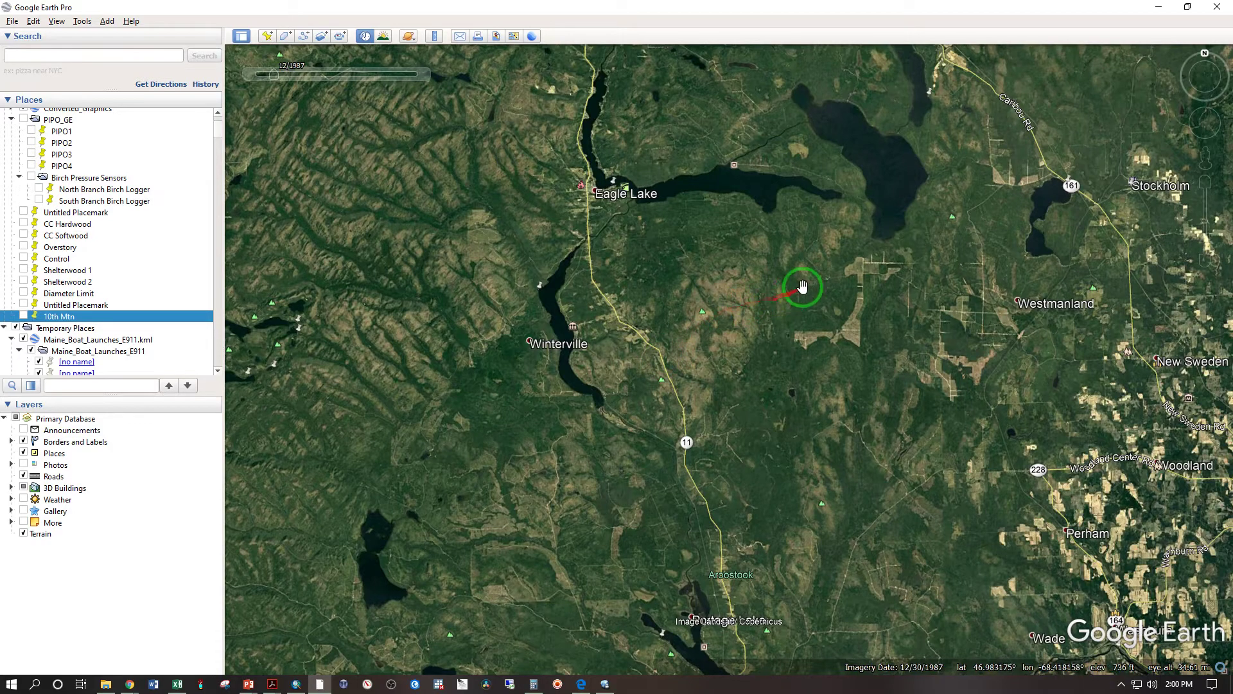
scroll(766, 318, "up", 3)
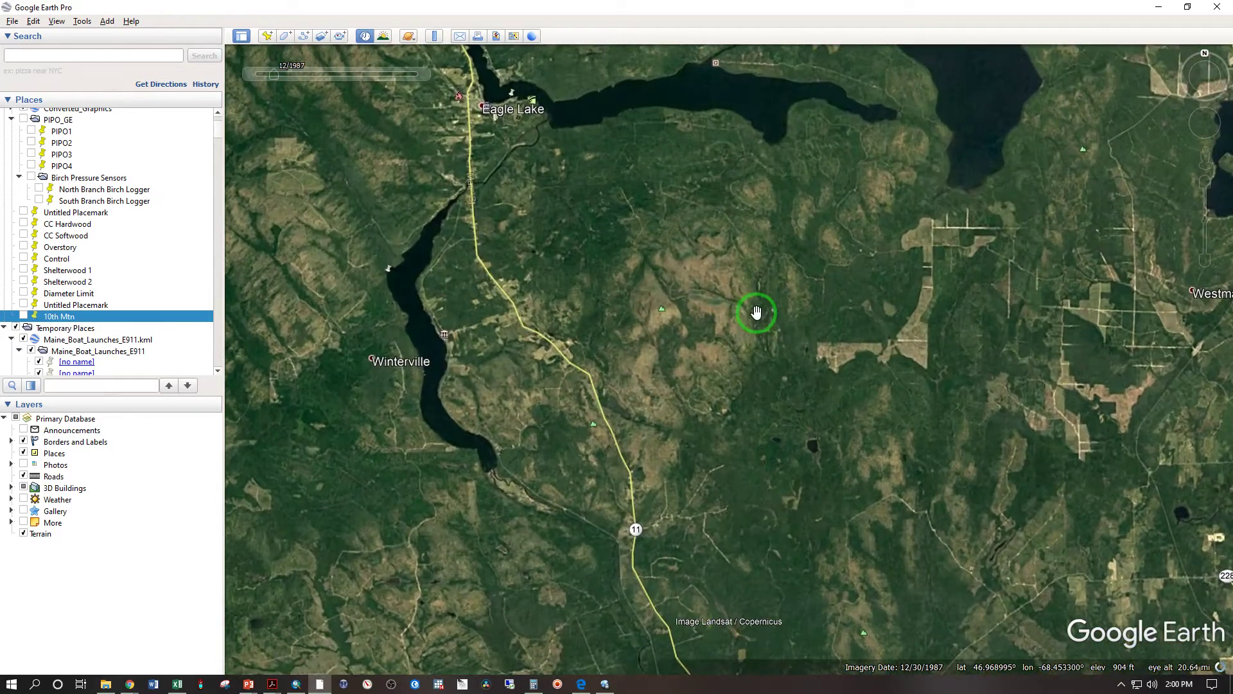
left_click_drag(757, 313, 718, 320)
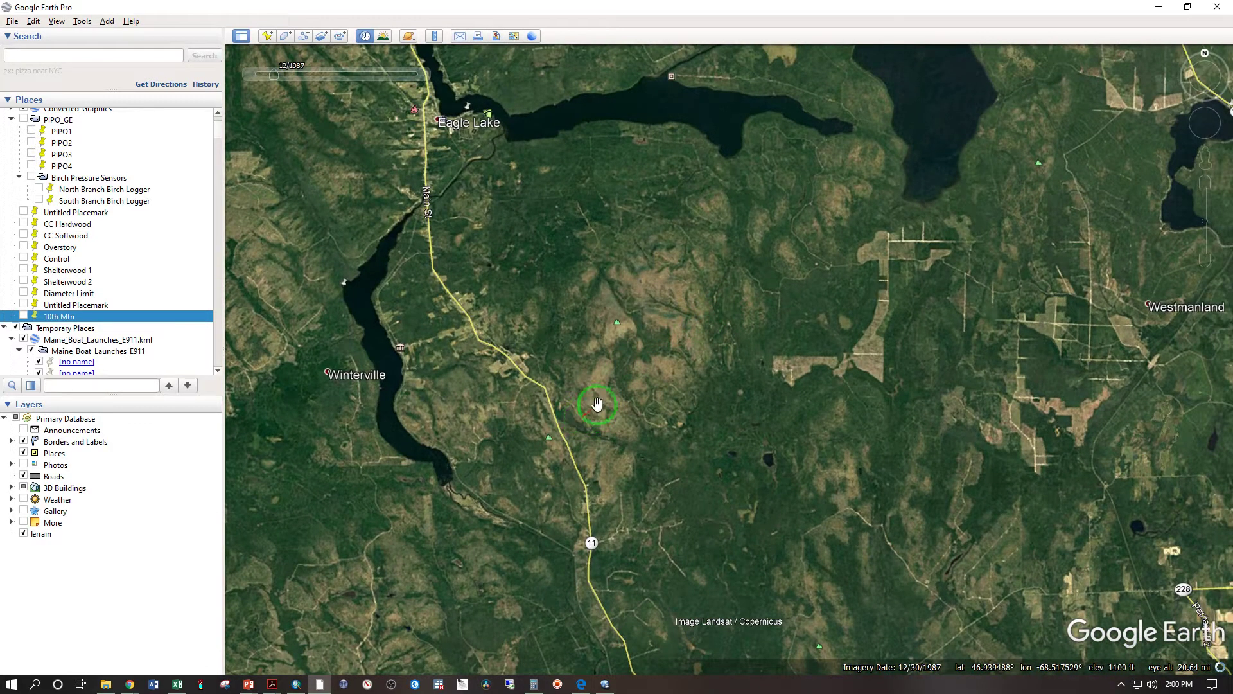
left_click_drag(649, 372, 608, 375)
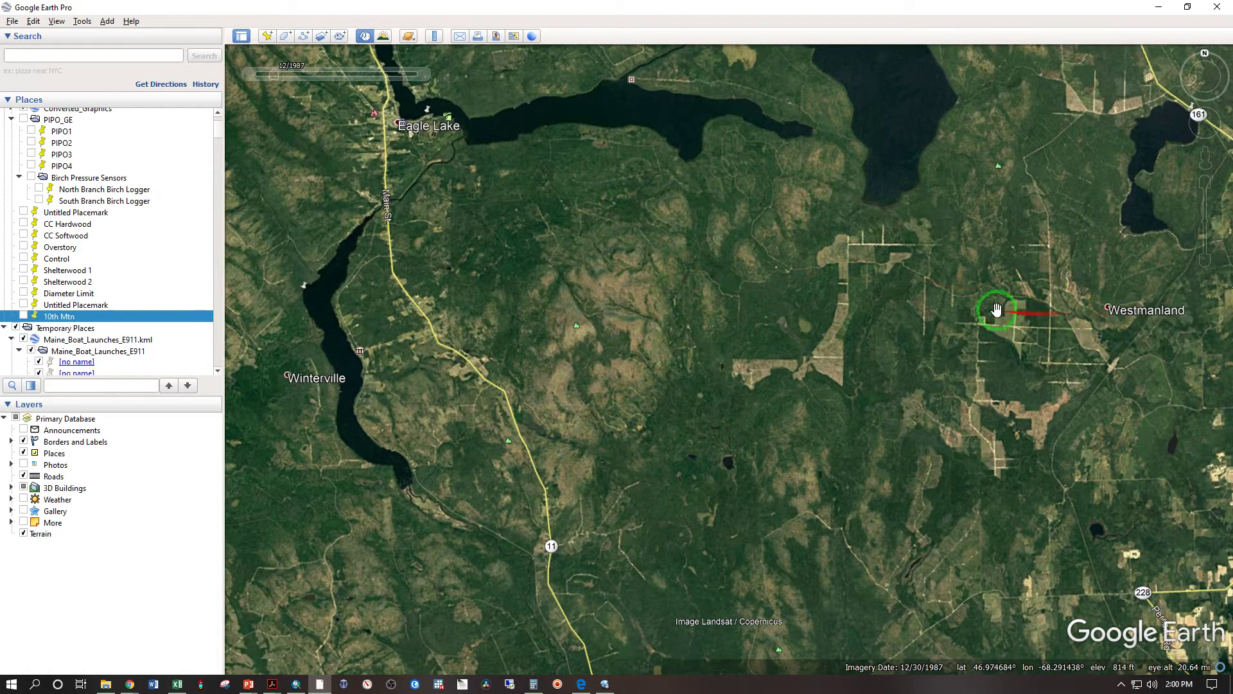
left_click_drag(969, 311, 927, 324)
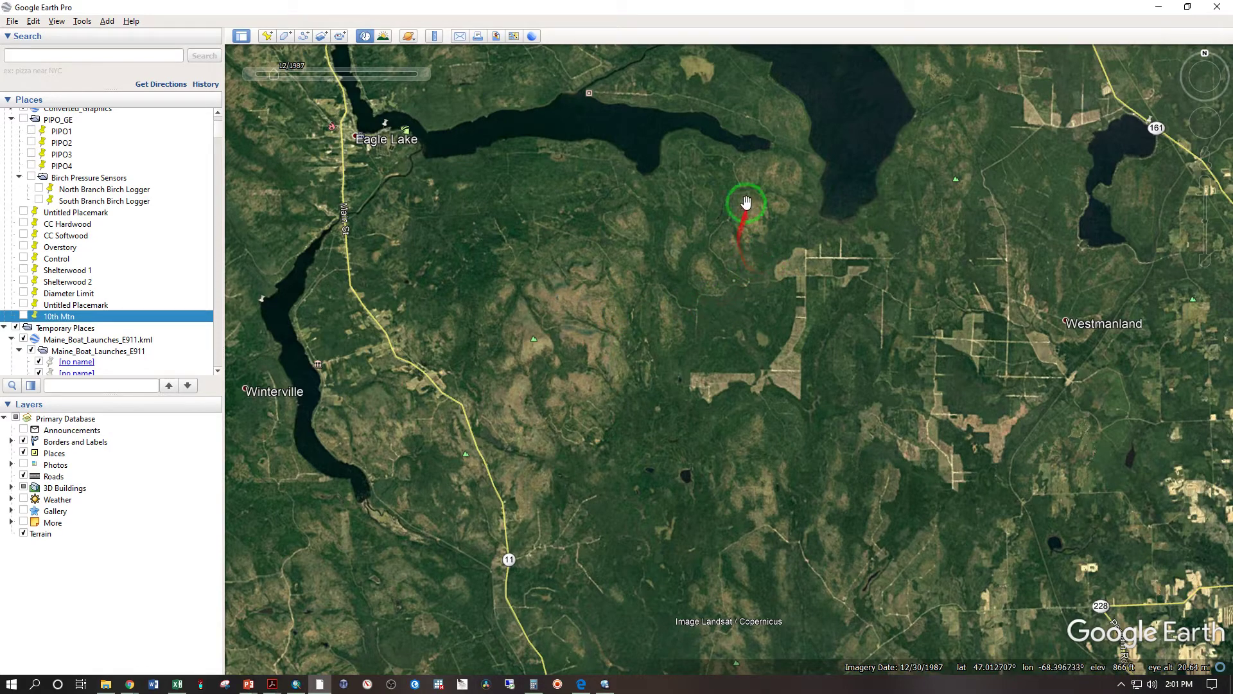
scroll(684, 266, "up", 3)
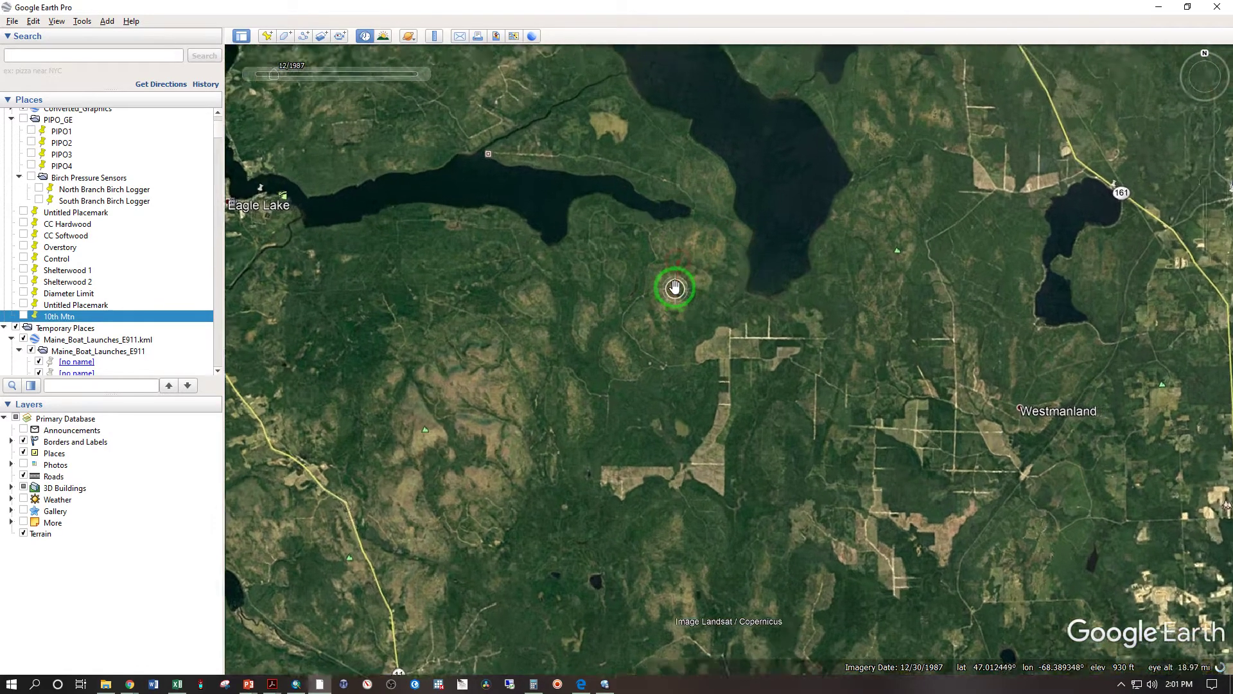
Examine the 12/1987 forest blocks southwest of Square Lake and advance the historical imagery to 12/1992
scroll(688, 278, "up", 3)
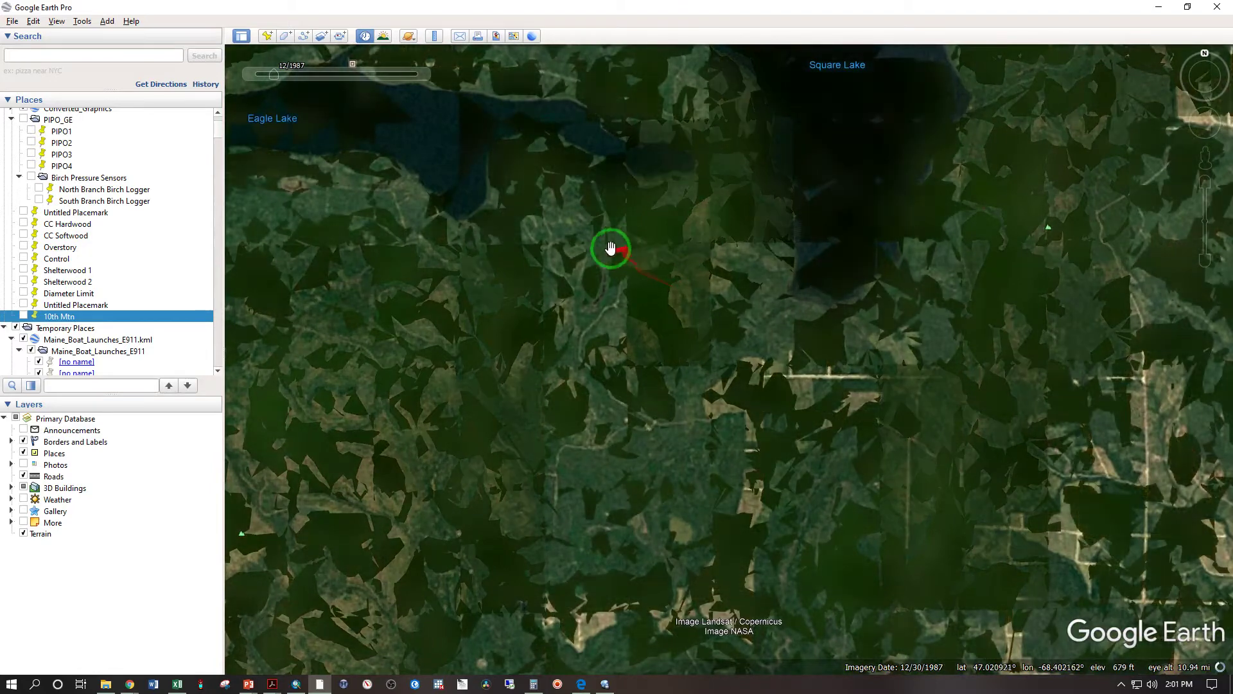
scroll(691, 232, "down", 2)
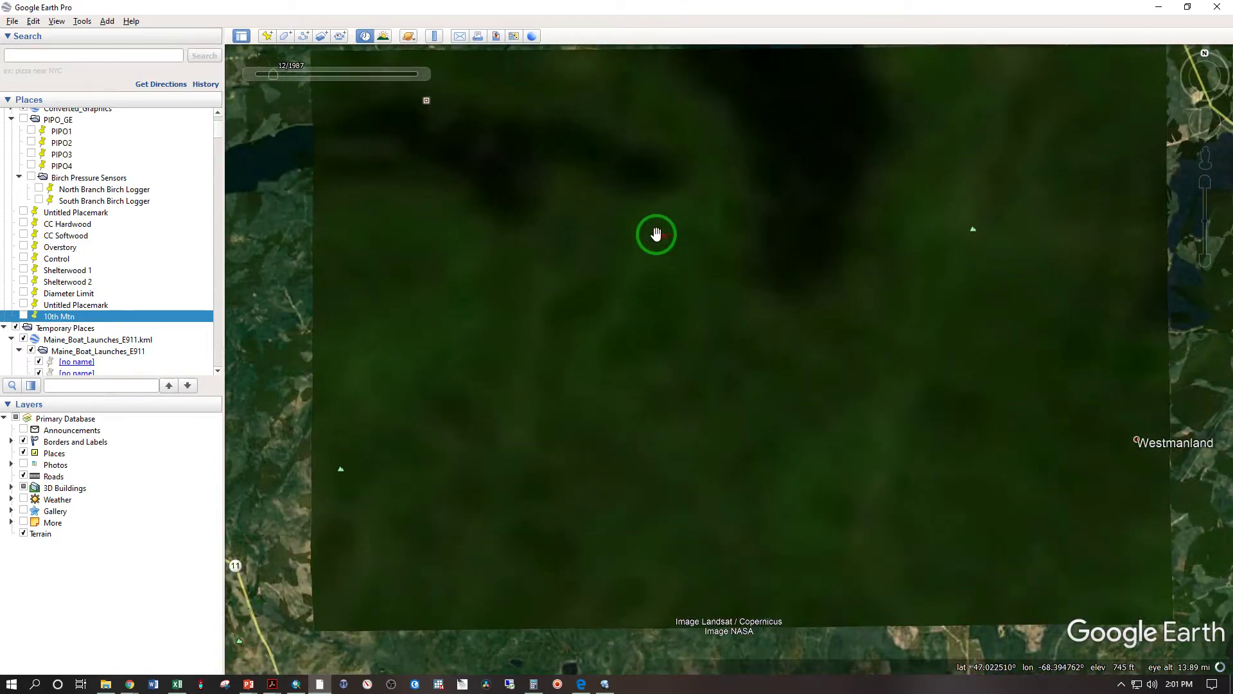
scroll(635, 241, "down", 2)
left_click_drag(667, 228, 686, 262)
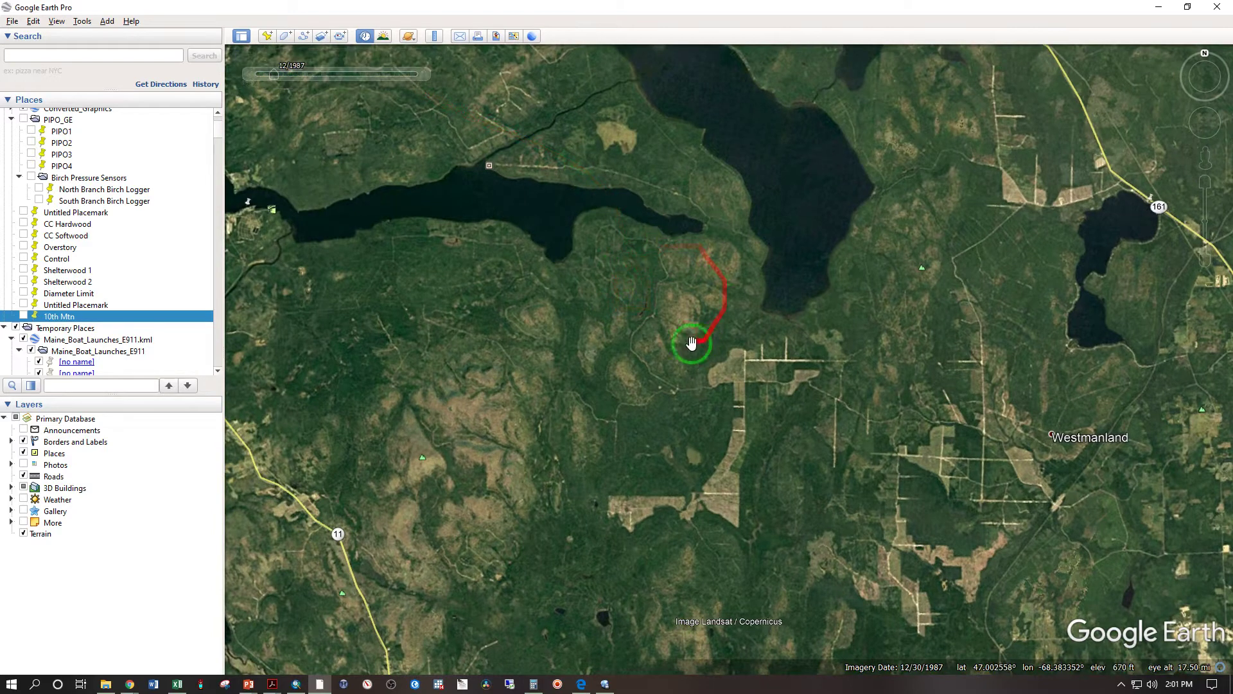
mouse_move(421, 80)
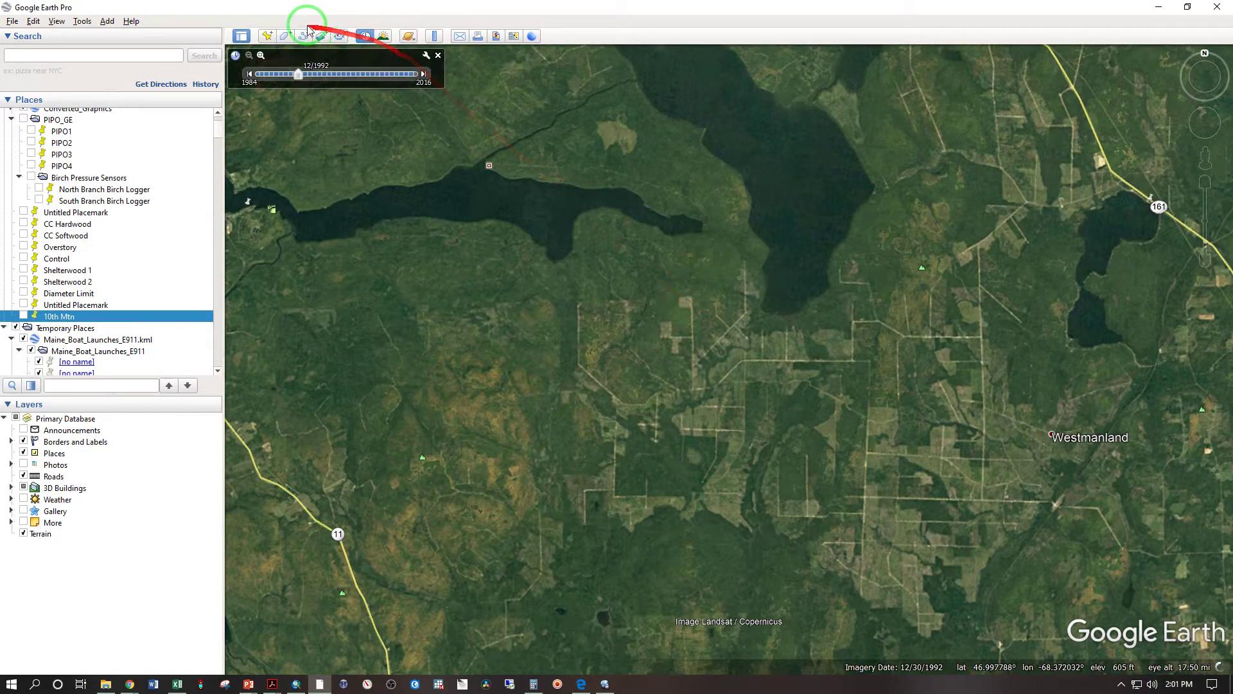
Add a placemark with the default name on the harvest block southwest of Square Lake, at about 47.0138°, -68.3905°
left_click(267, 36)
left_click_drag(733, 346, 686, 309)
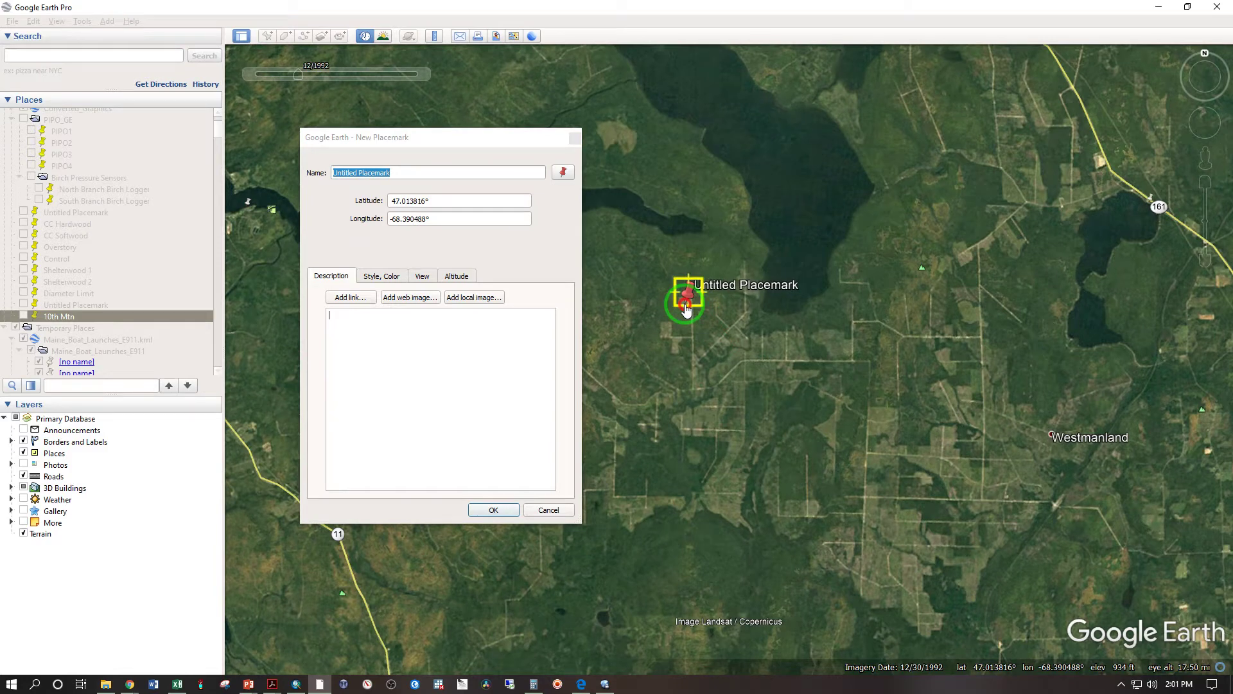
left_click(493, 509)
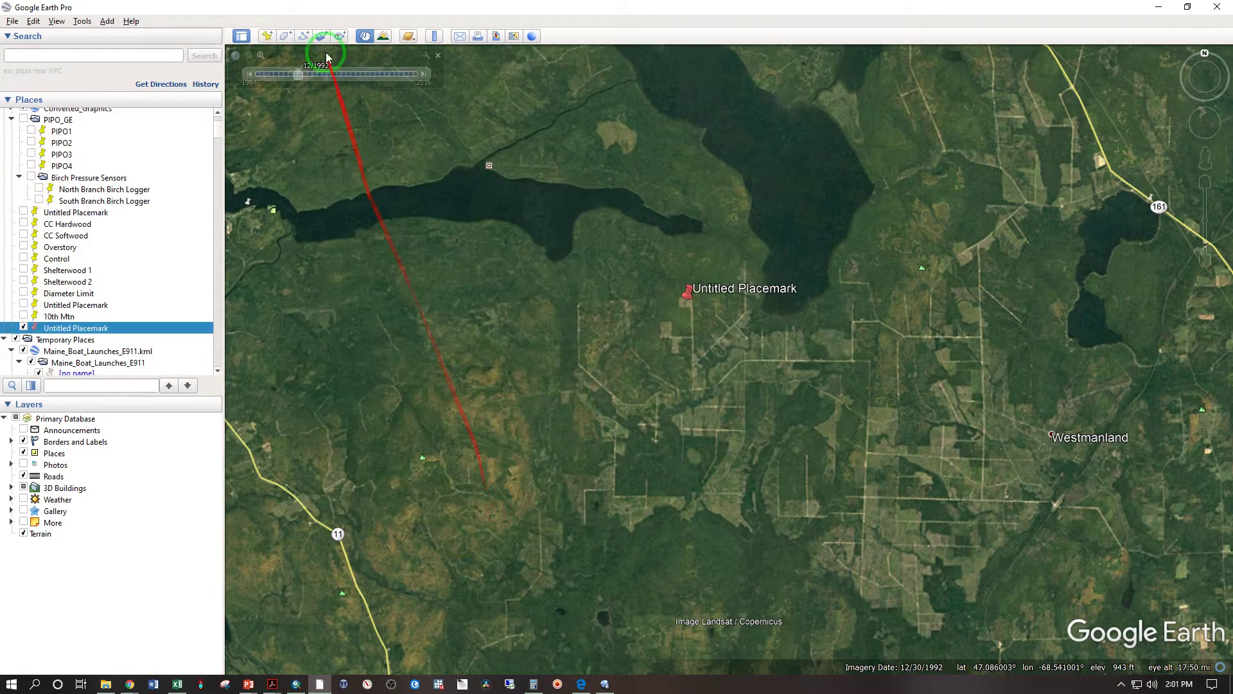
Step the historical imagery back year by year to 12/1987 and examine the stand at the placemark
left_click(250, 74)
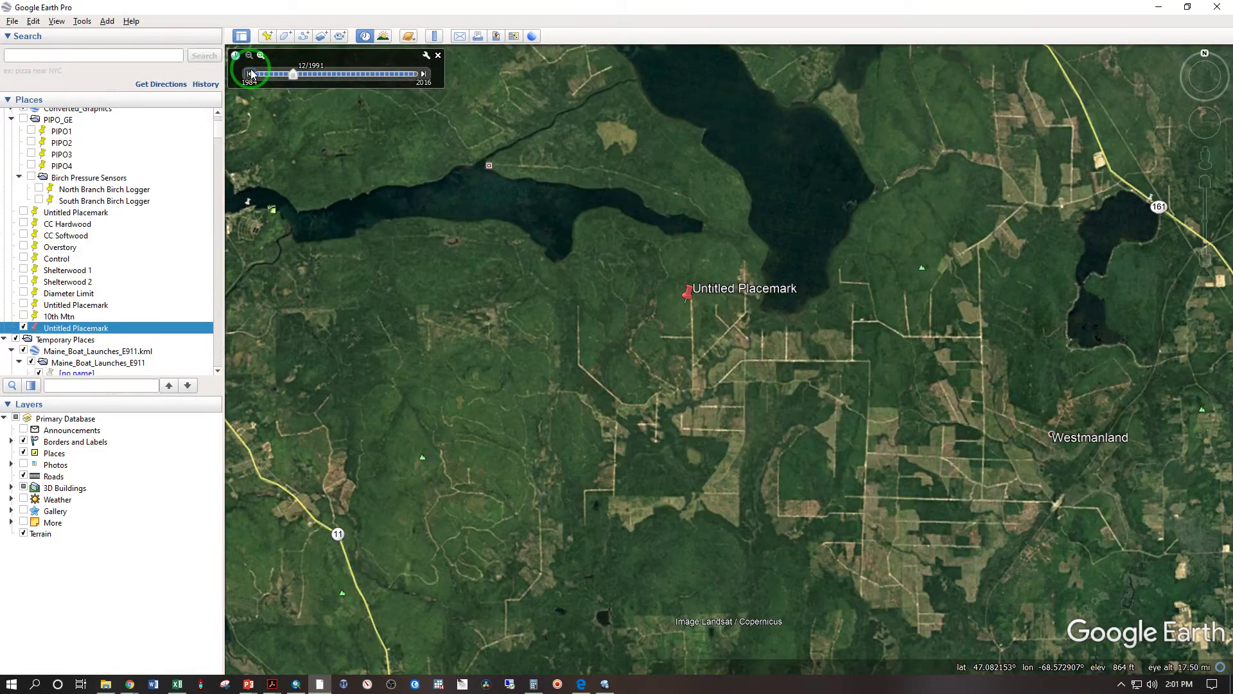
left_click(251, 74)
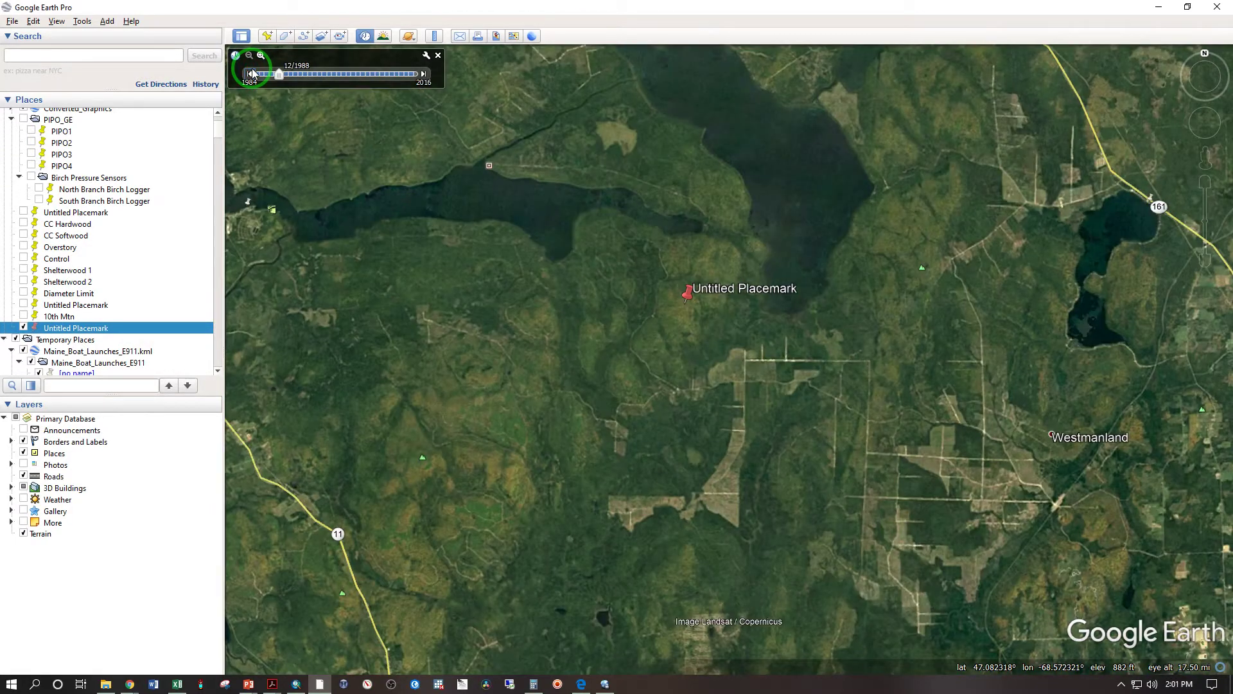
left_click(252, 73)
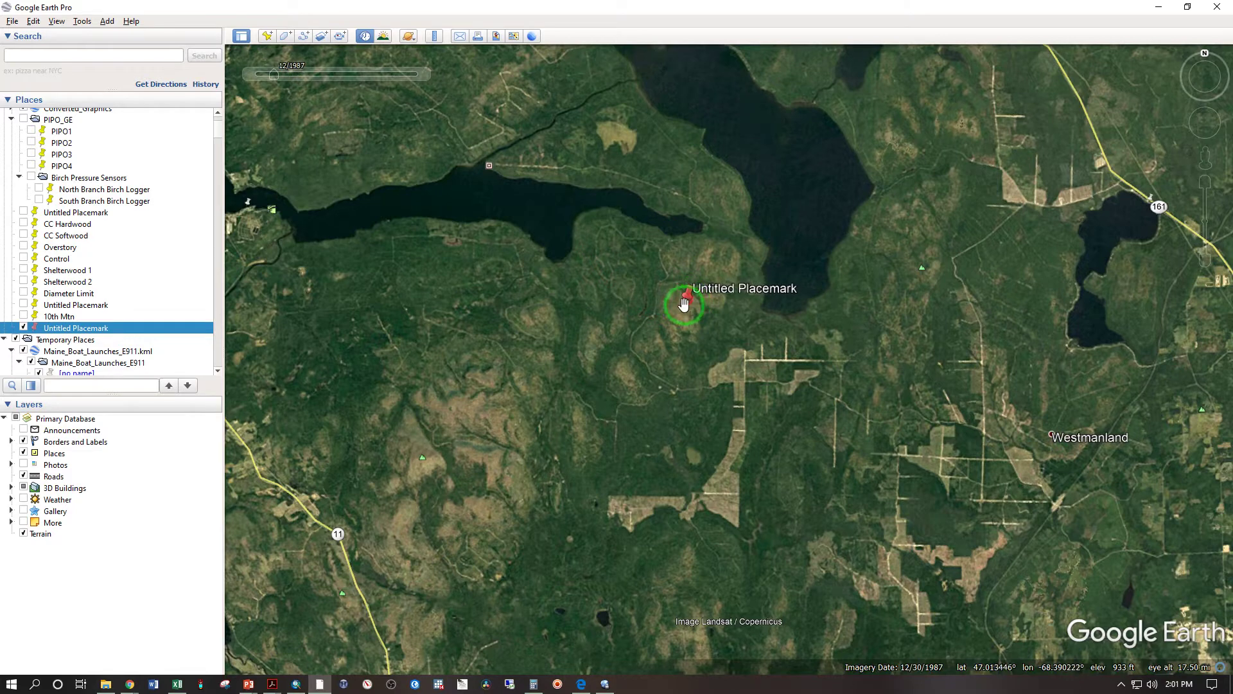
left_click_drag(684, 305, 334, 74)
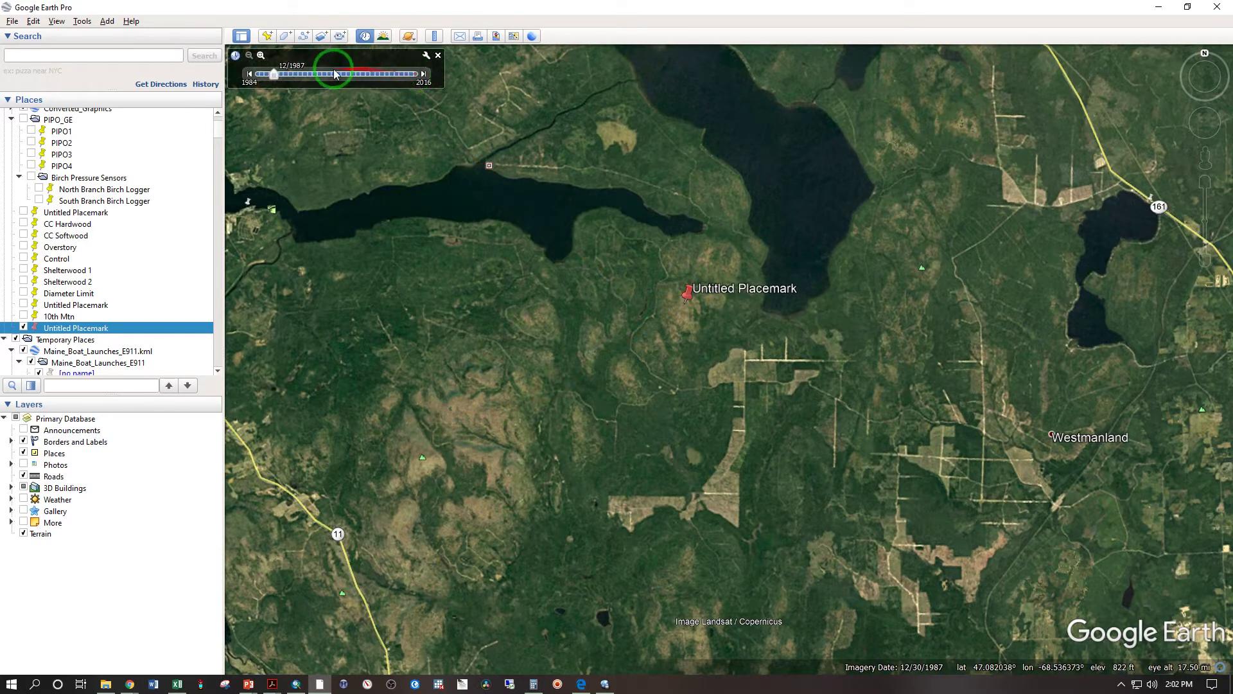
Compare the placemarked stand and its surroundings by advancing the imagery to 12/1991 and returning it to 12/1984
left_click(423, 74)
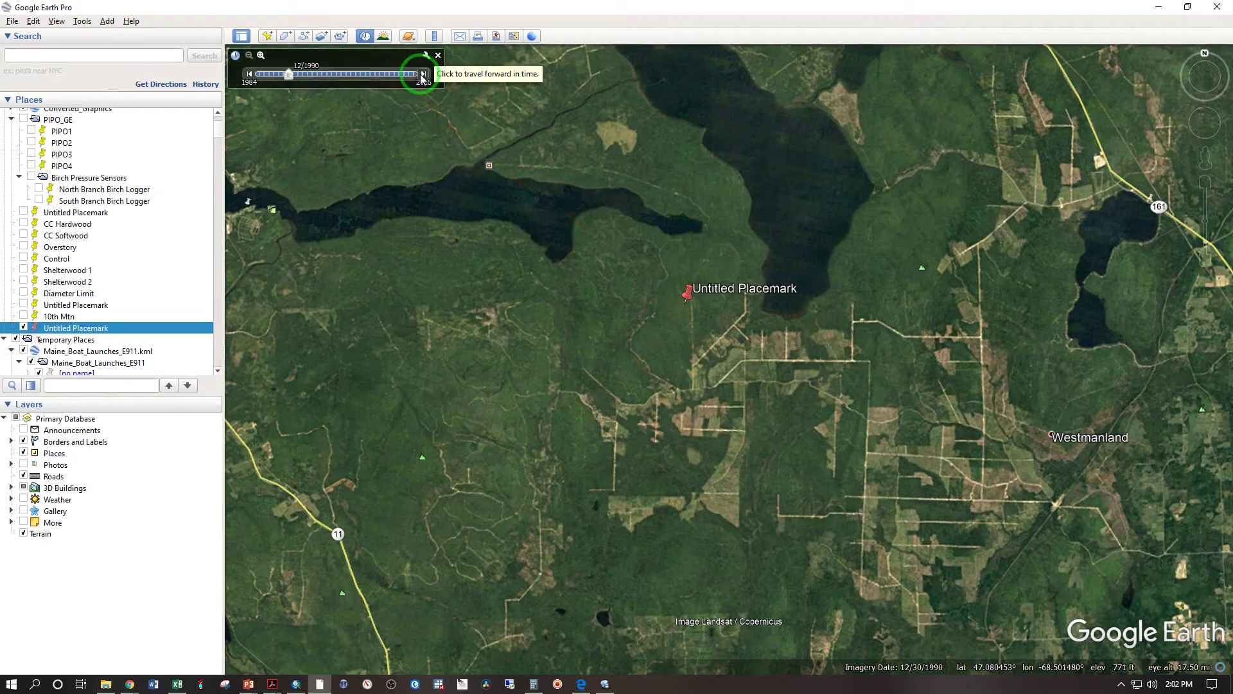
left_click(421, 75)
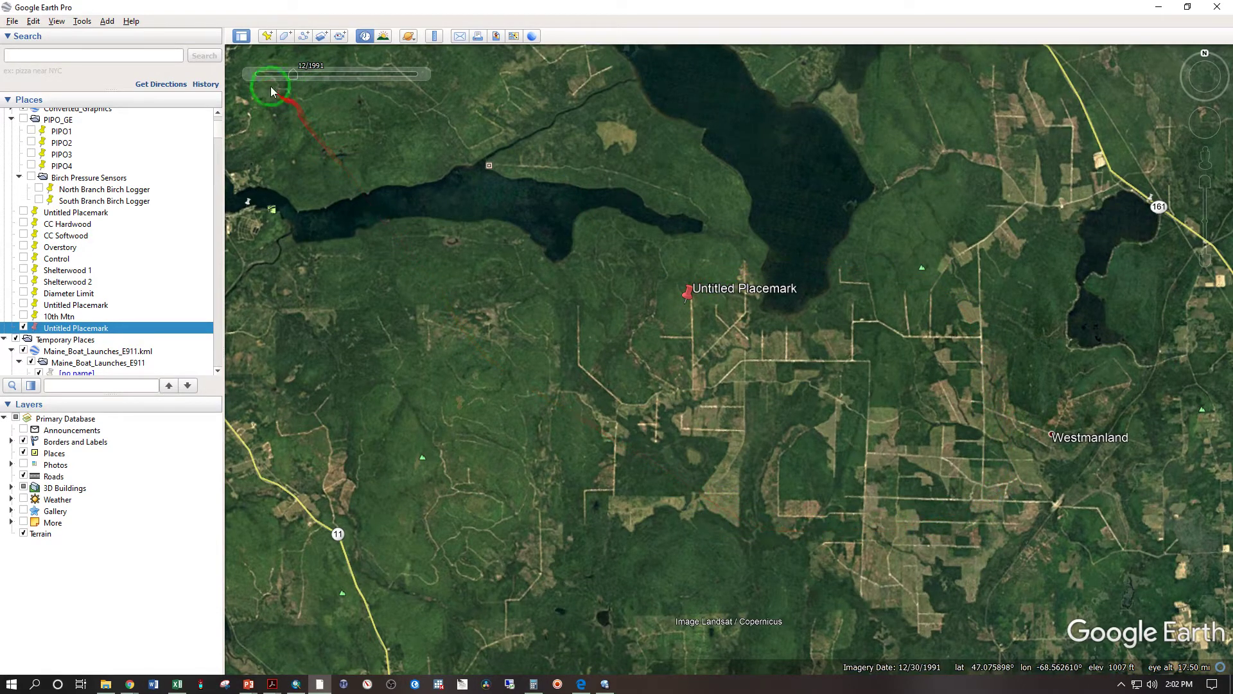
left_click(250, 75)
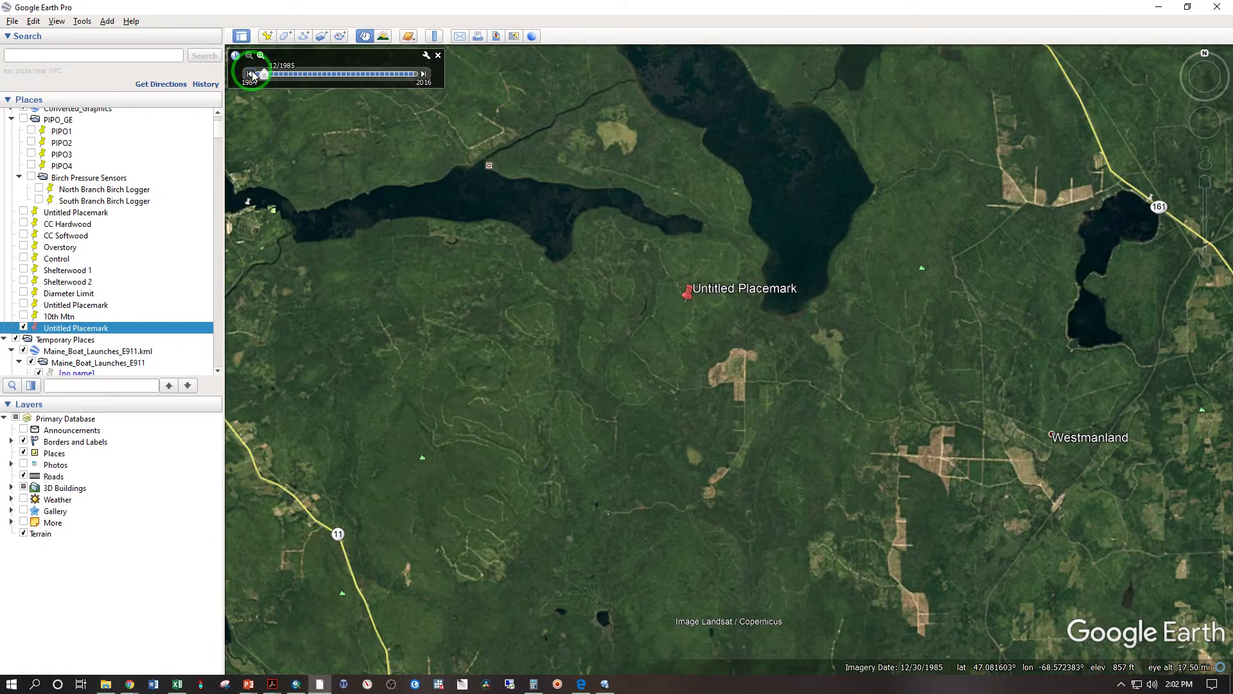
left_click(251, 72)
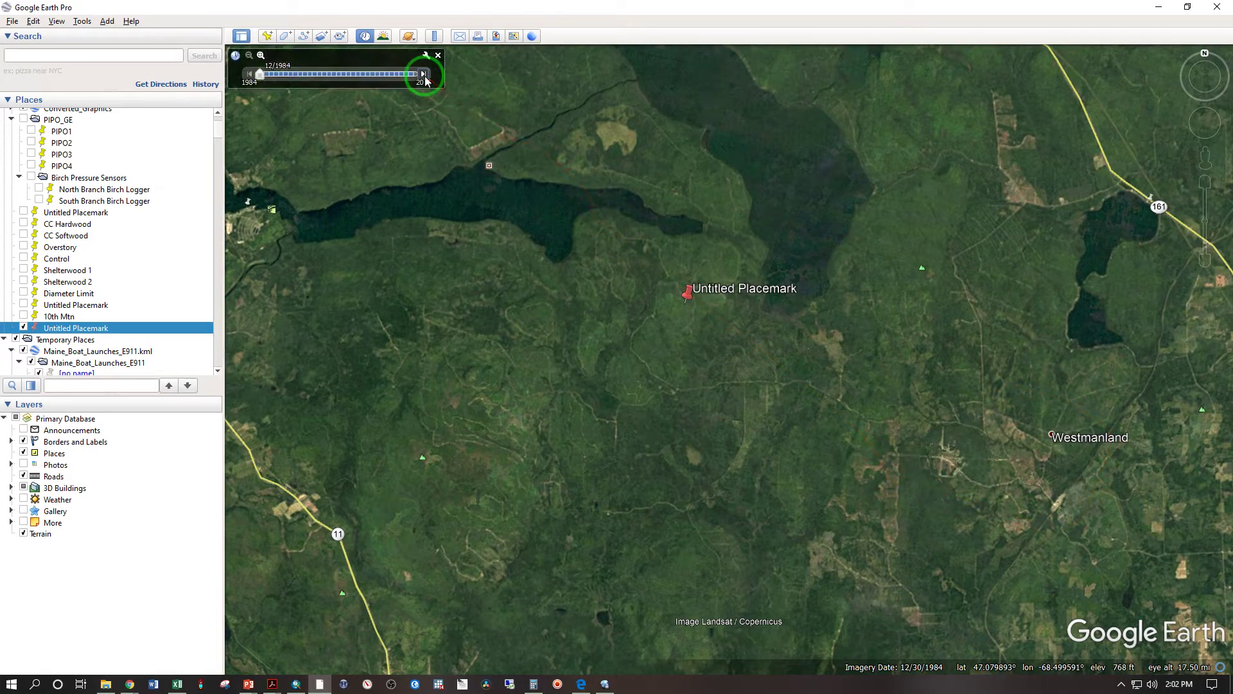
Advance the historical imagery around the placemark from 12/1984 to 12/1995, following the spread of harvest blocks and roads
left_click(425, 77)
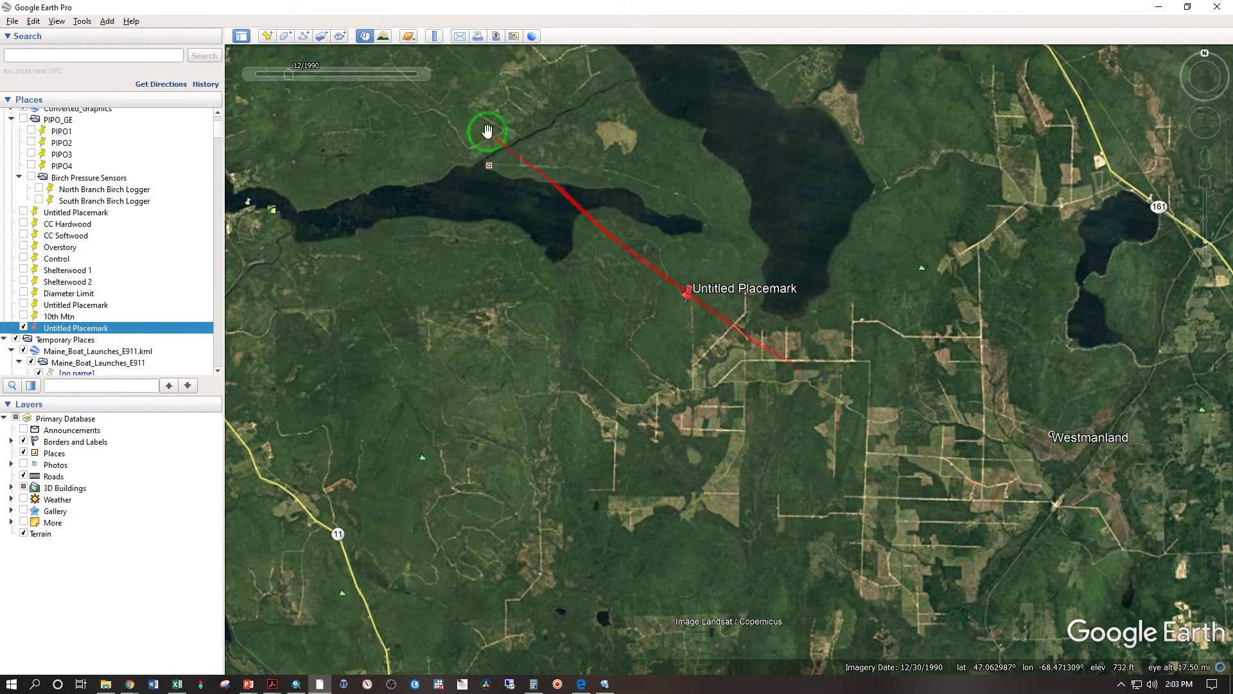
left_click(422, 77)
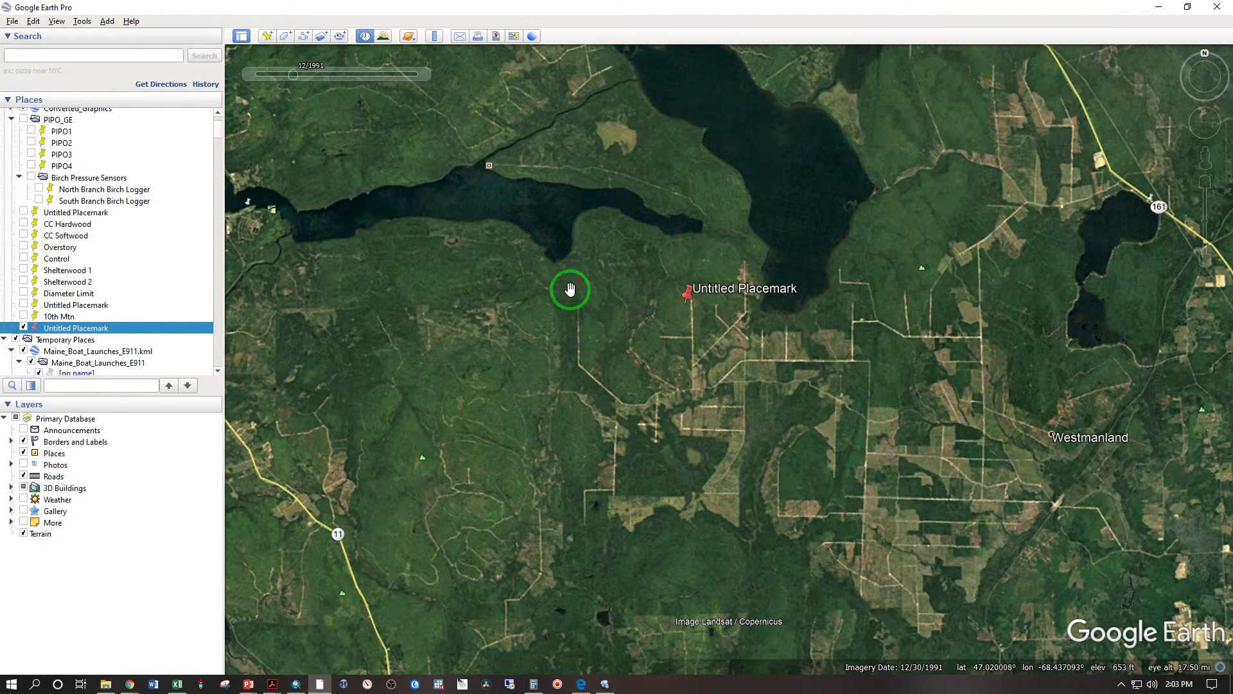
left_click(423, 75)
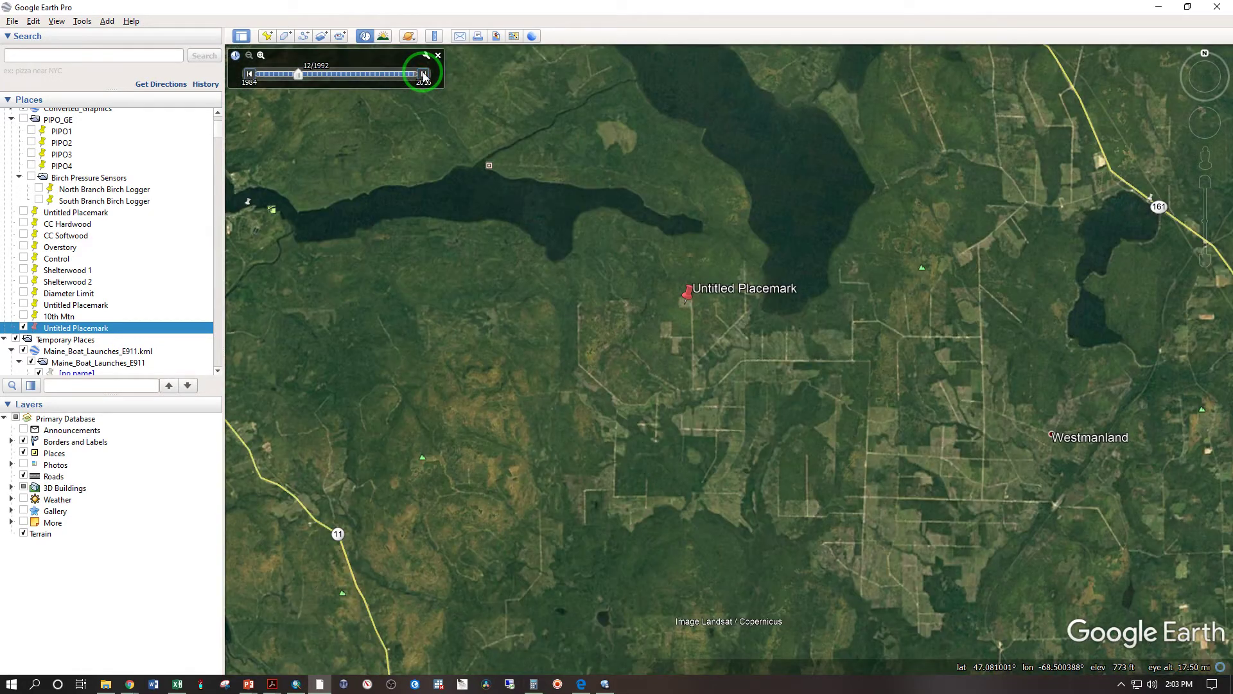
left_click(423, 75)
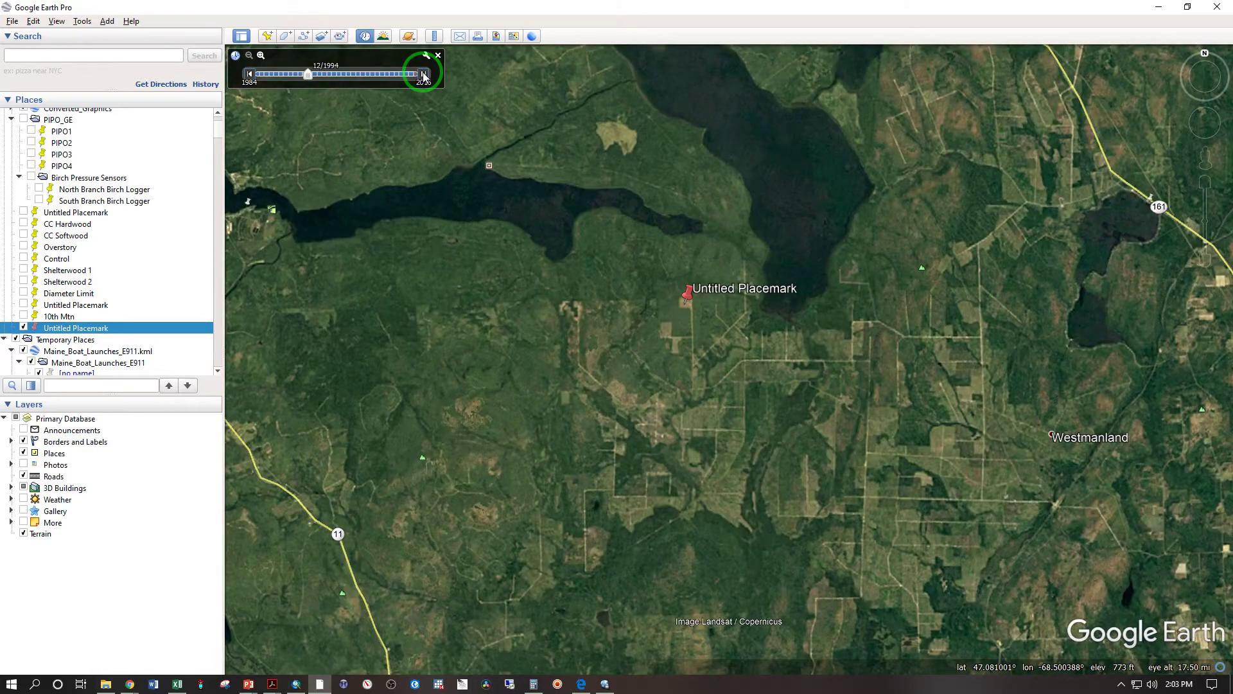
left_click(423, 75)
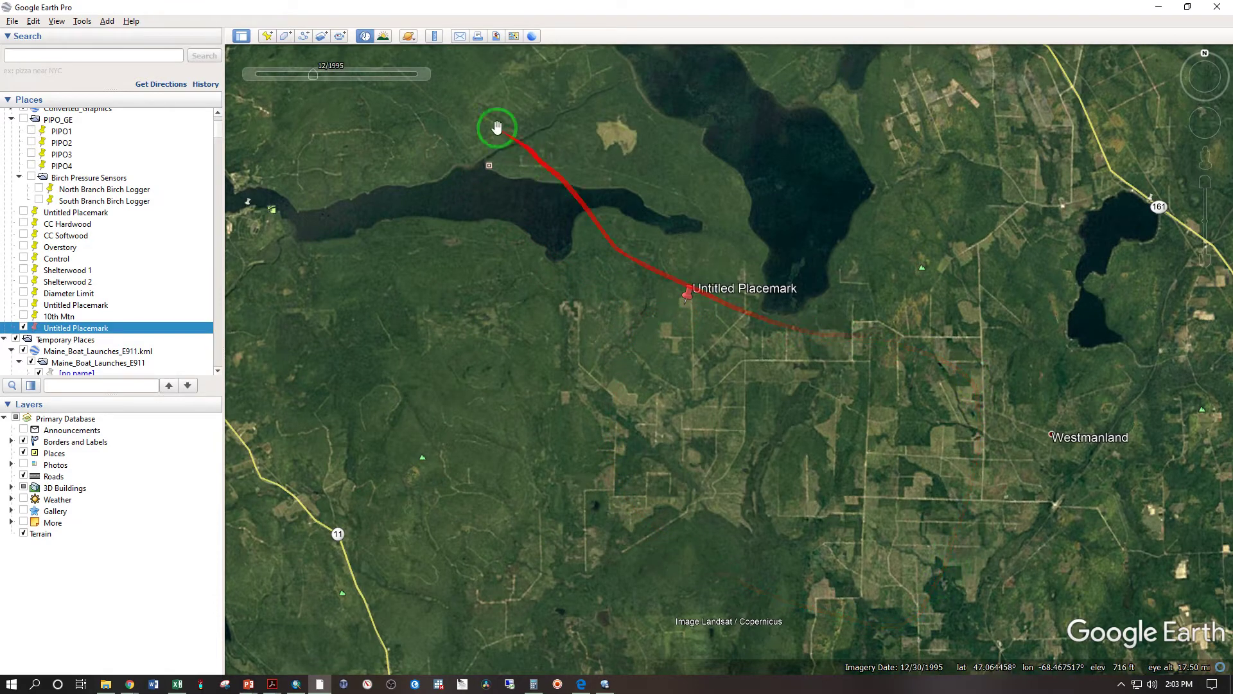
Advance the historical imagery to 12/2002 and examine the regrowth in the stand at the placemark
mouse_move(427, 82)
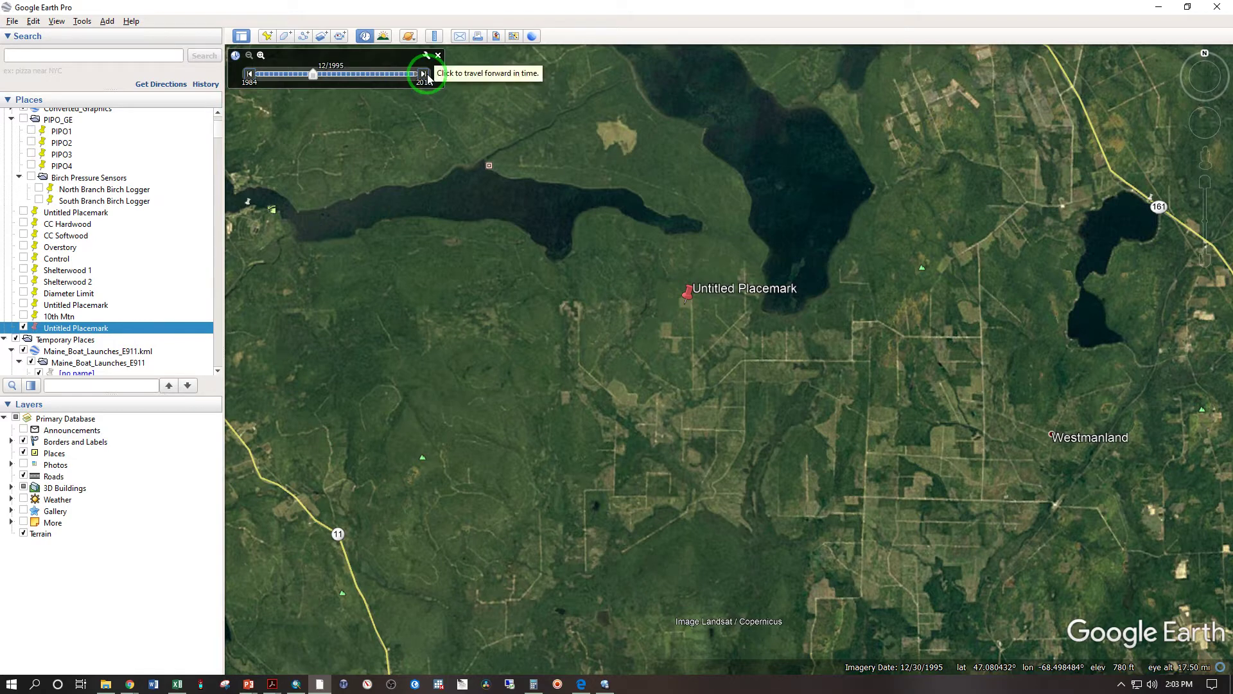
left_click(424, 74)
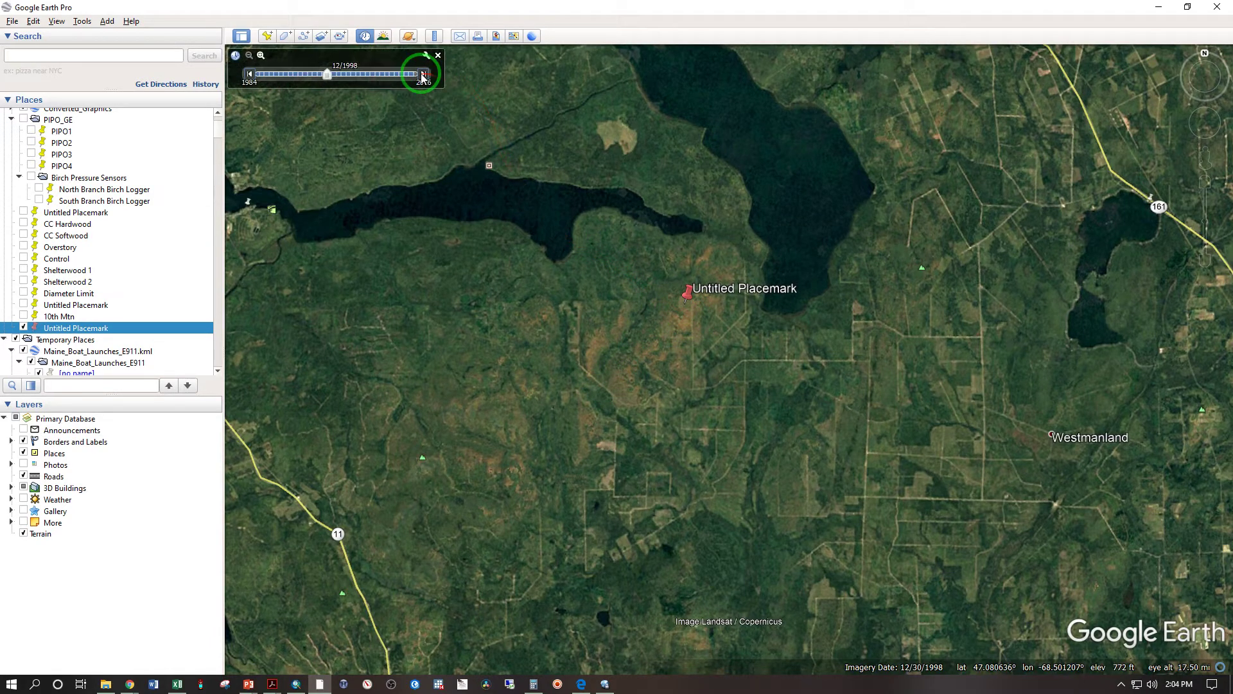
left_click(422, 74)
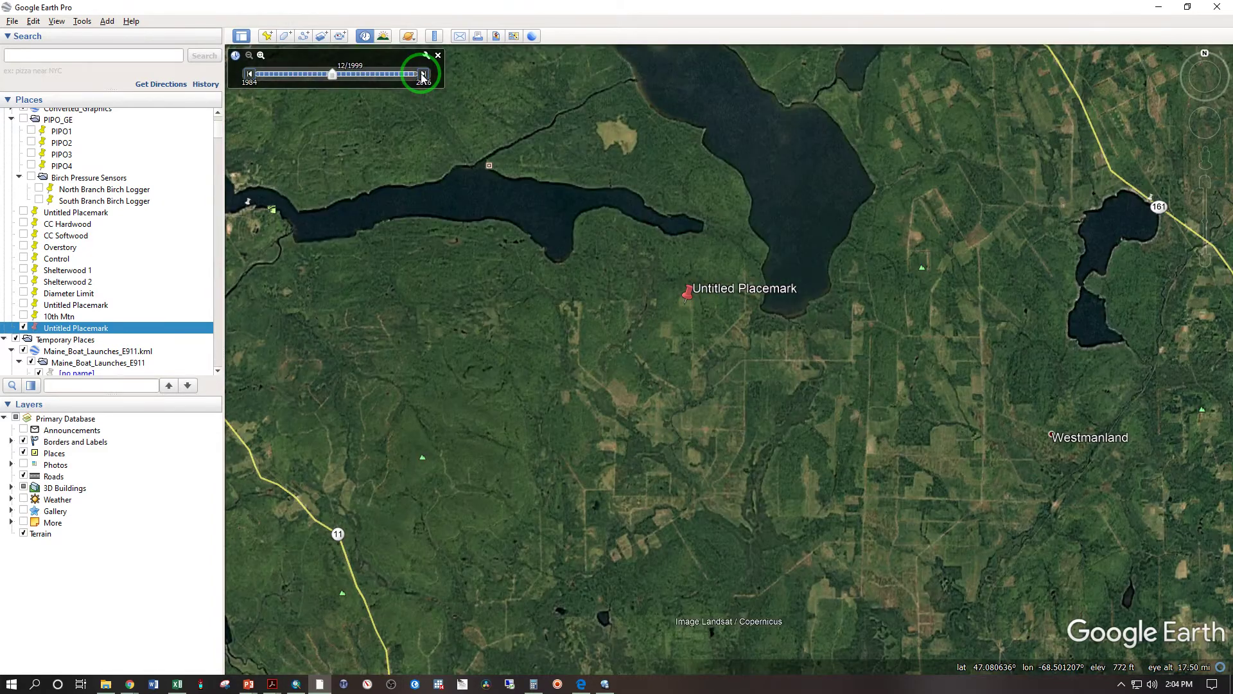
mouse_move(258, 77)
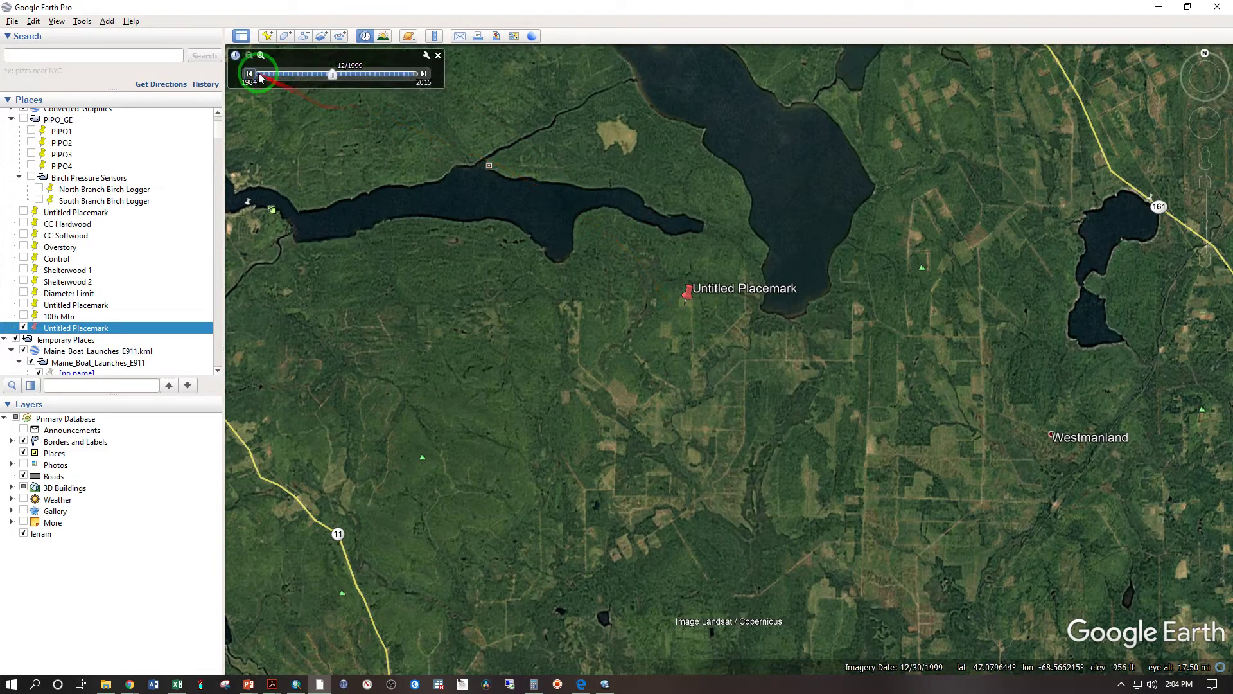
left_click(424, 74)
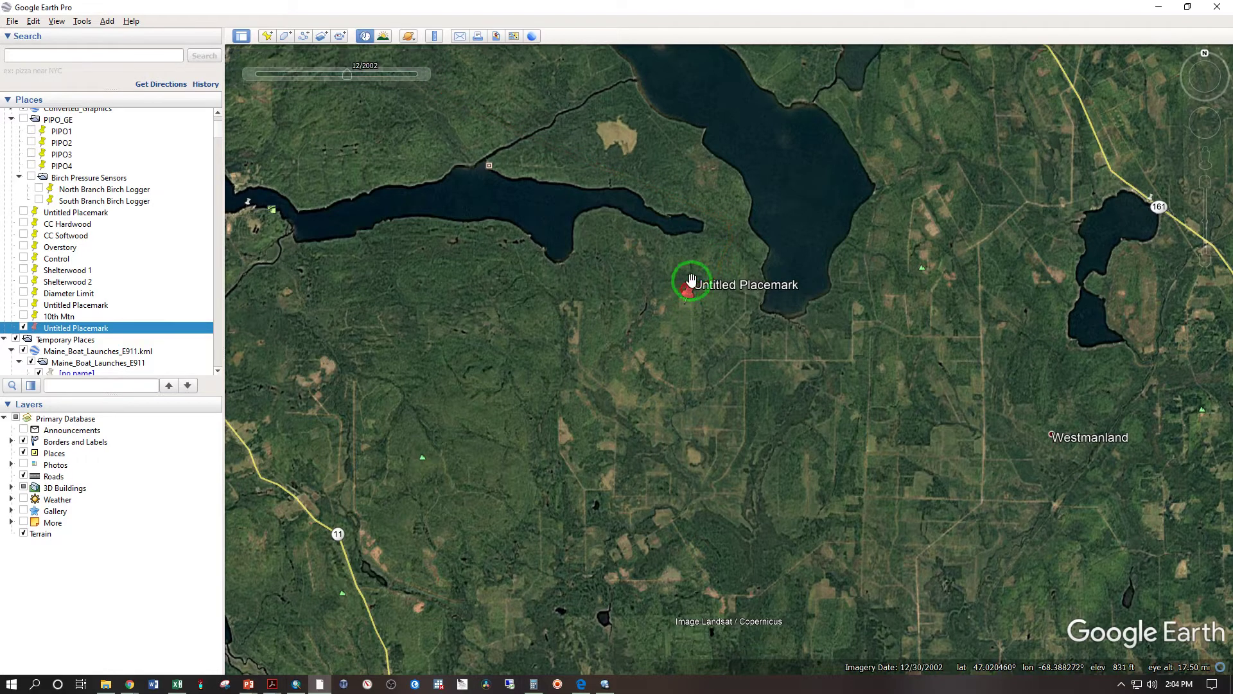
mouse_move(689, 302)
left_mouse_down()
mouse_move(664, 293)
mouse_move(697, 284)
mouse_move(690, 307)
left_mouse_up()
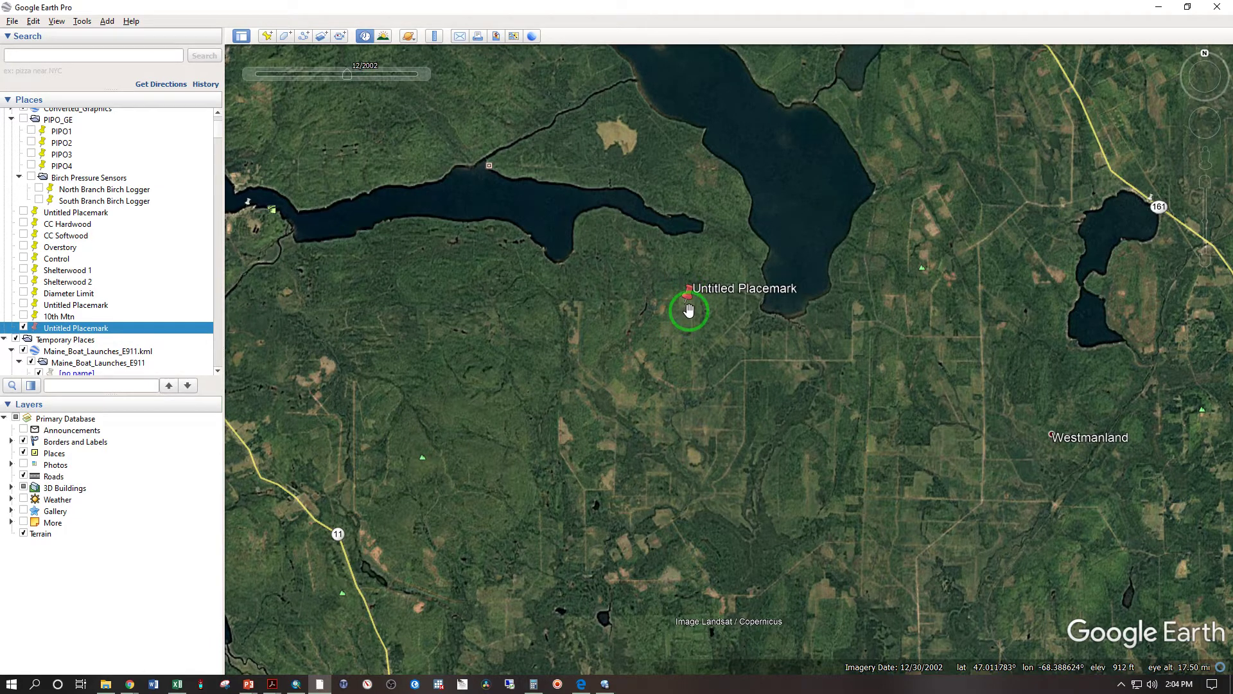
Advance the historical imagery through 12/2005 and 12/2007 to 12/2008, checking for newer harvests next to the placemark
mouse_move(427, 74)
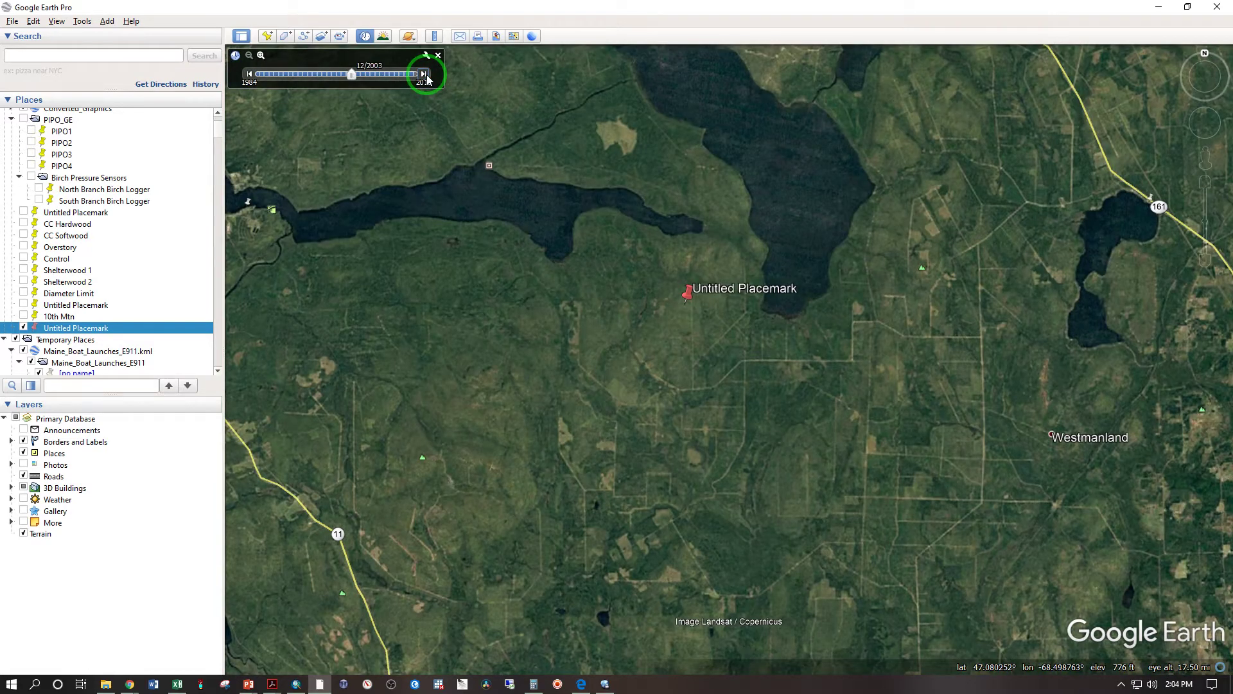
left_click(426, 75)
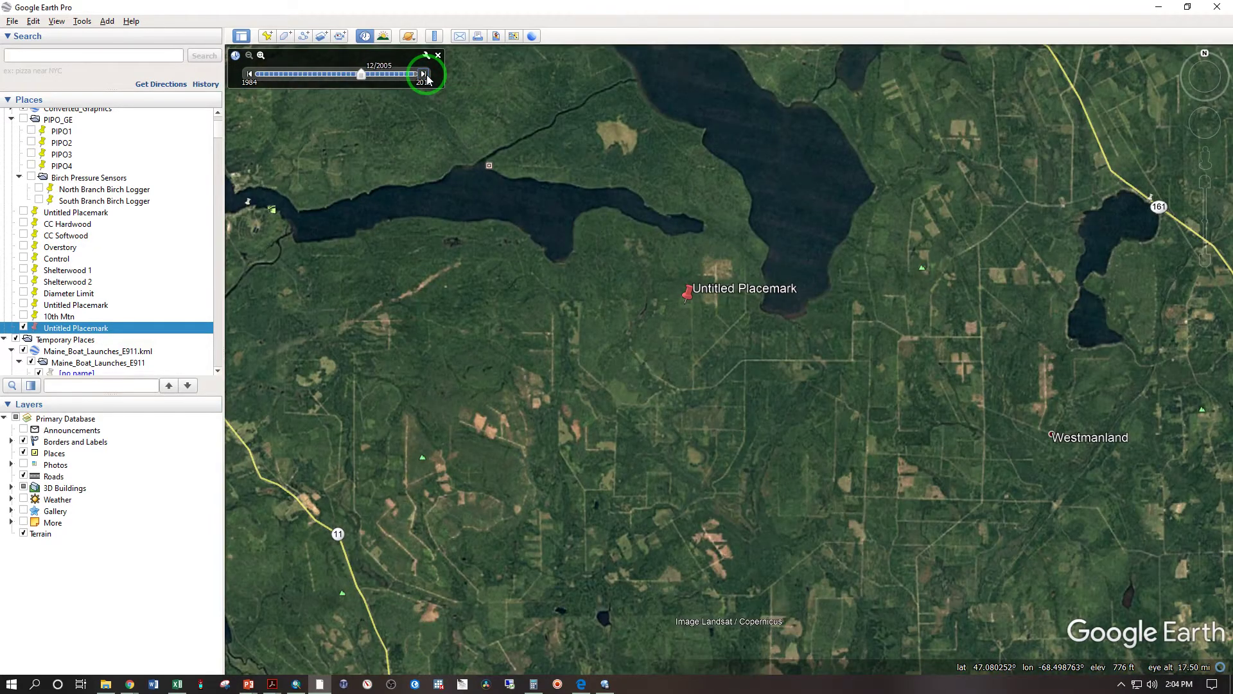
left_click(425, 75)
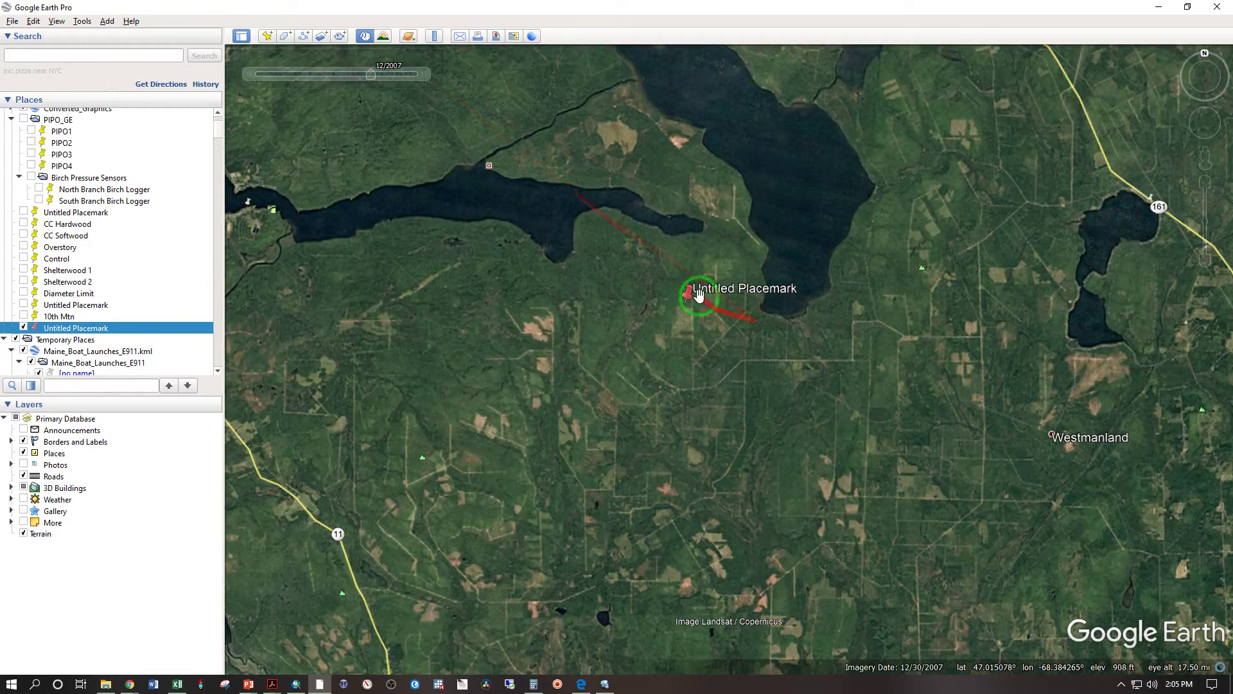
left_click_drag(691, 311, 414, 89)
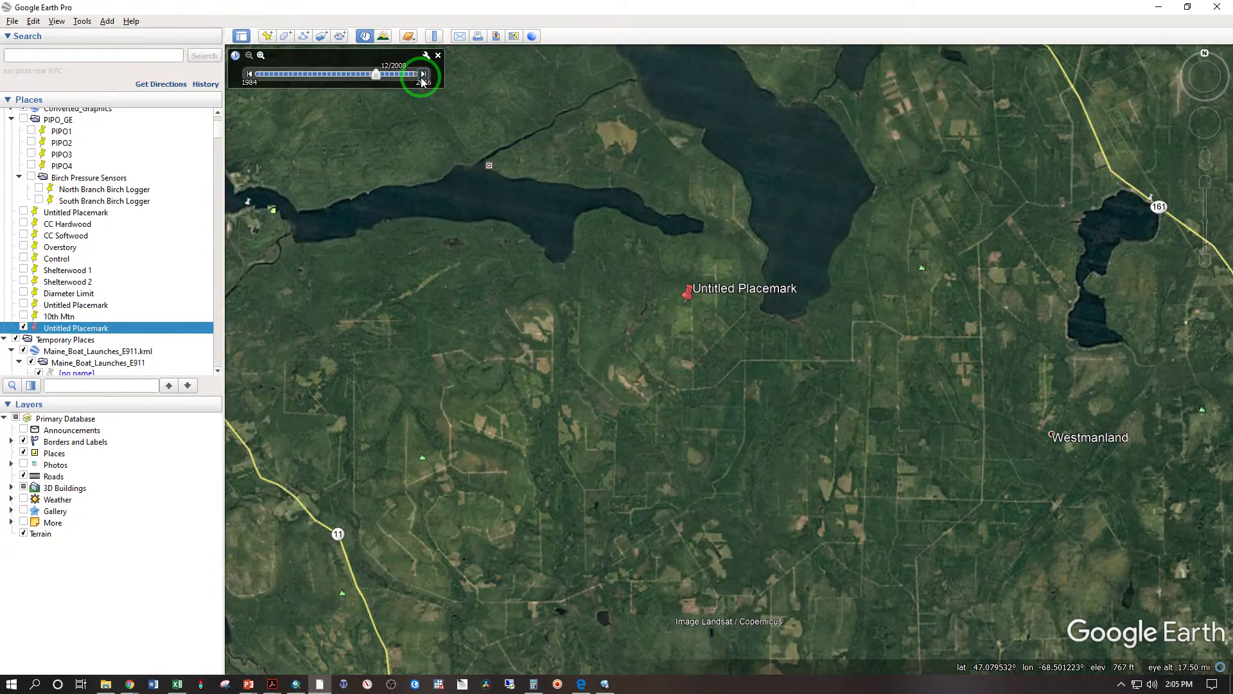
Advance the historical imagery to 12/2015 and step it back to 12/2014 to compare the blocks around the placemark
left_click(422, 75)
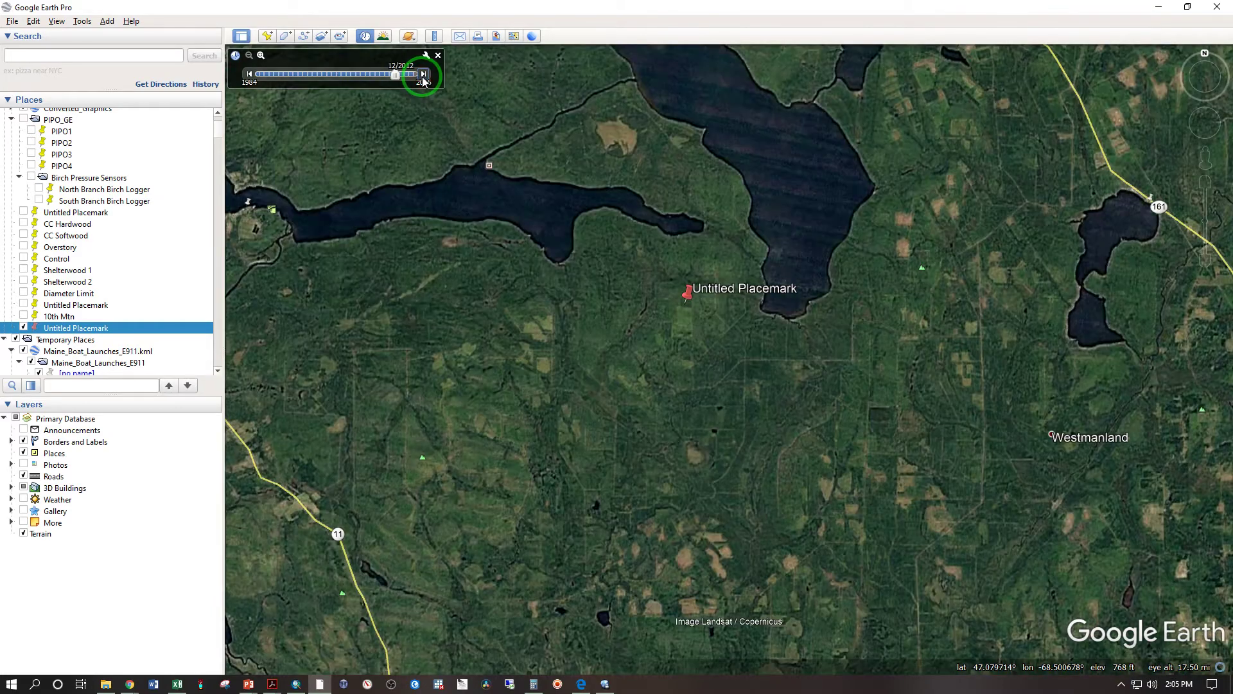
left_click(423, 76)
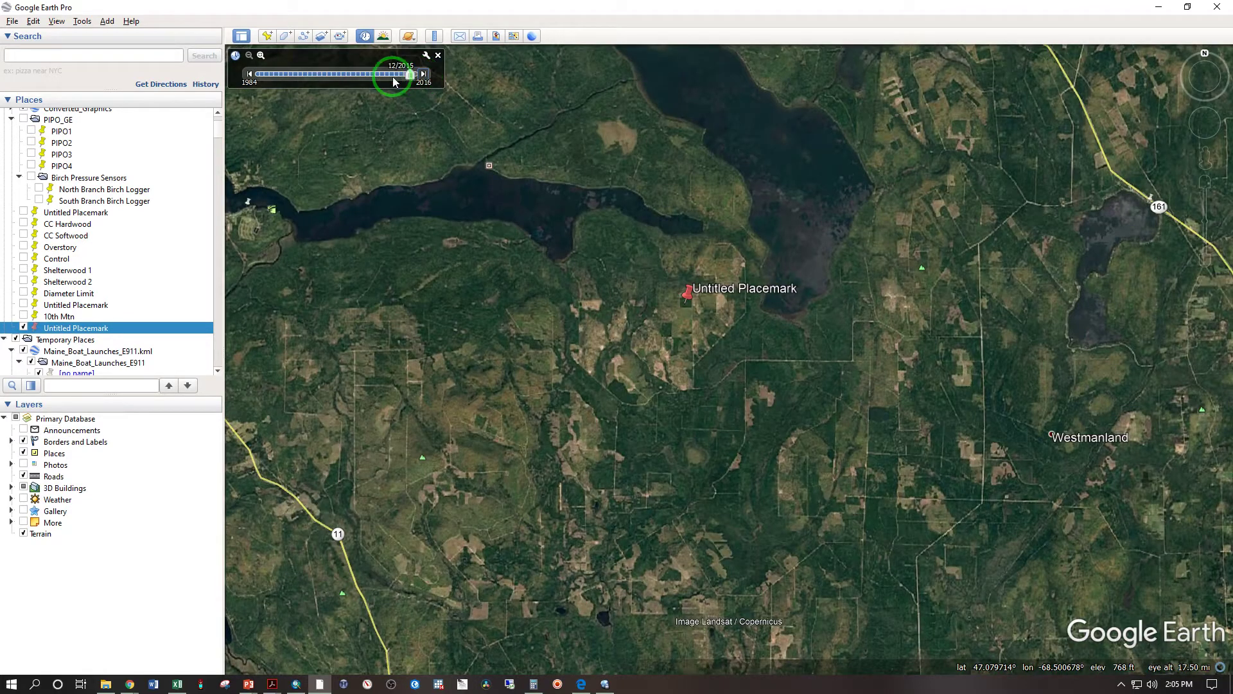
left_click(251, 75)
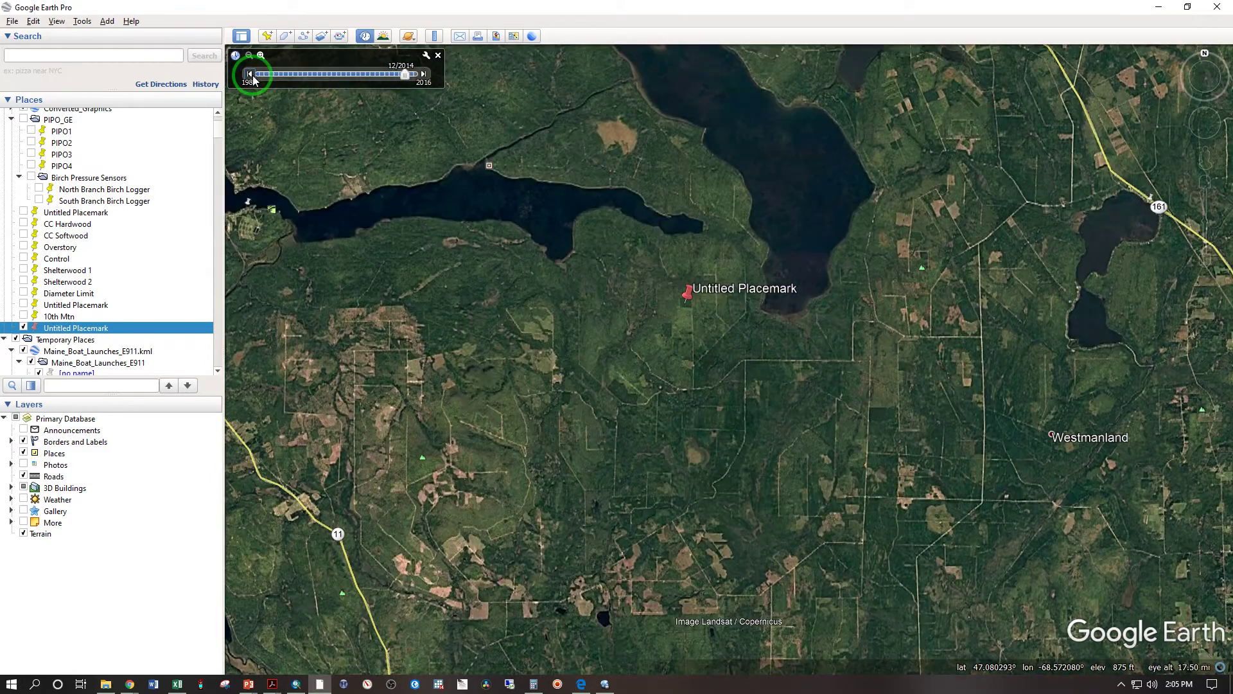
left_click(345, 75)
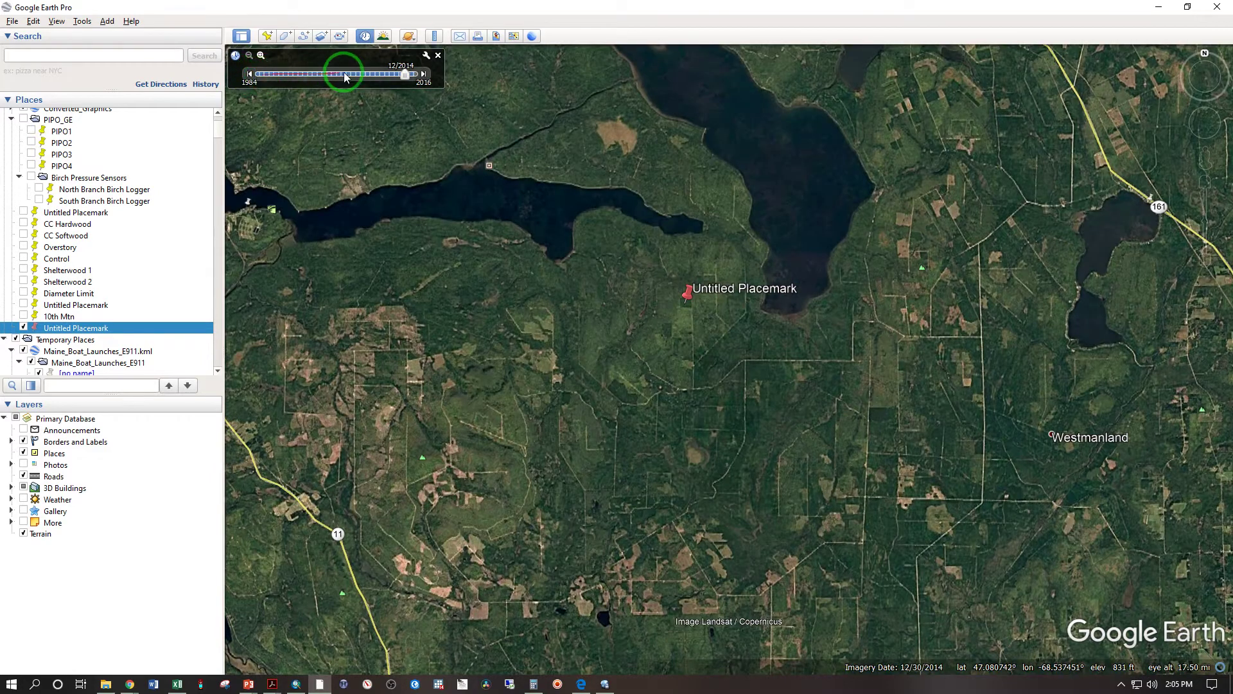
Advance the historical imagery between Eagle Lake and Westmanland from 12/1984 to 12/1992, tracing new roads and harvest blocks
left_click(425, 74)
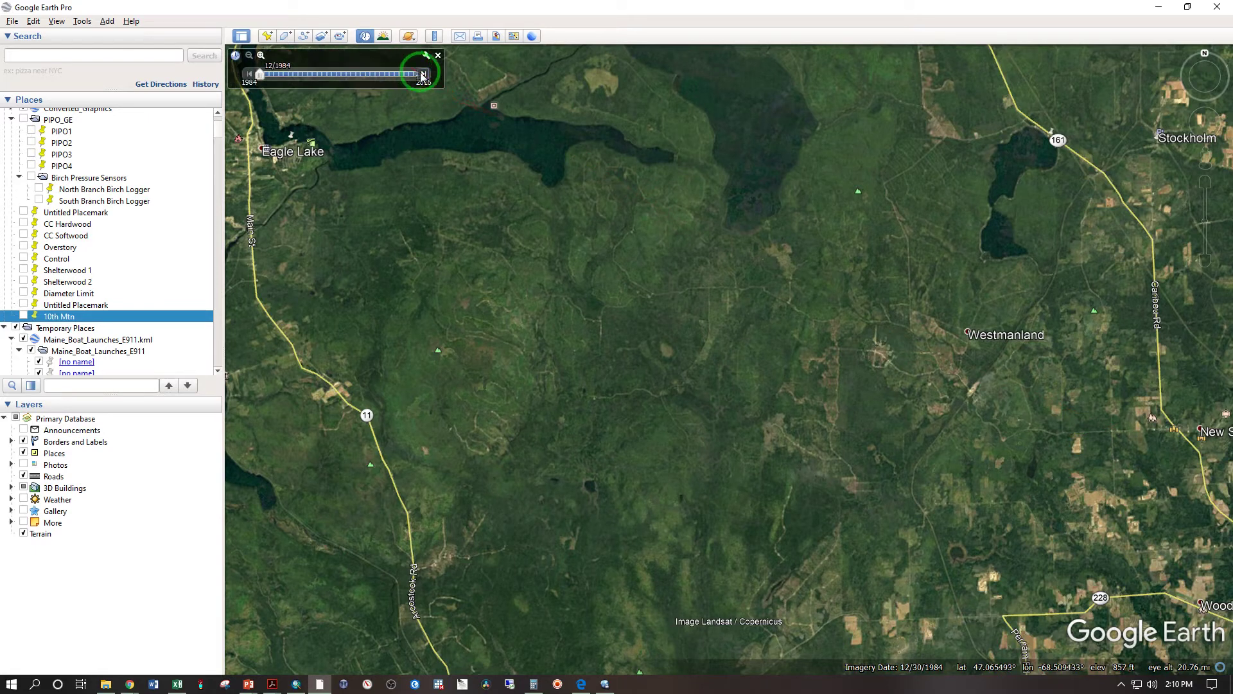
left_click(423, 74)
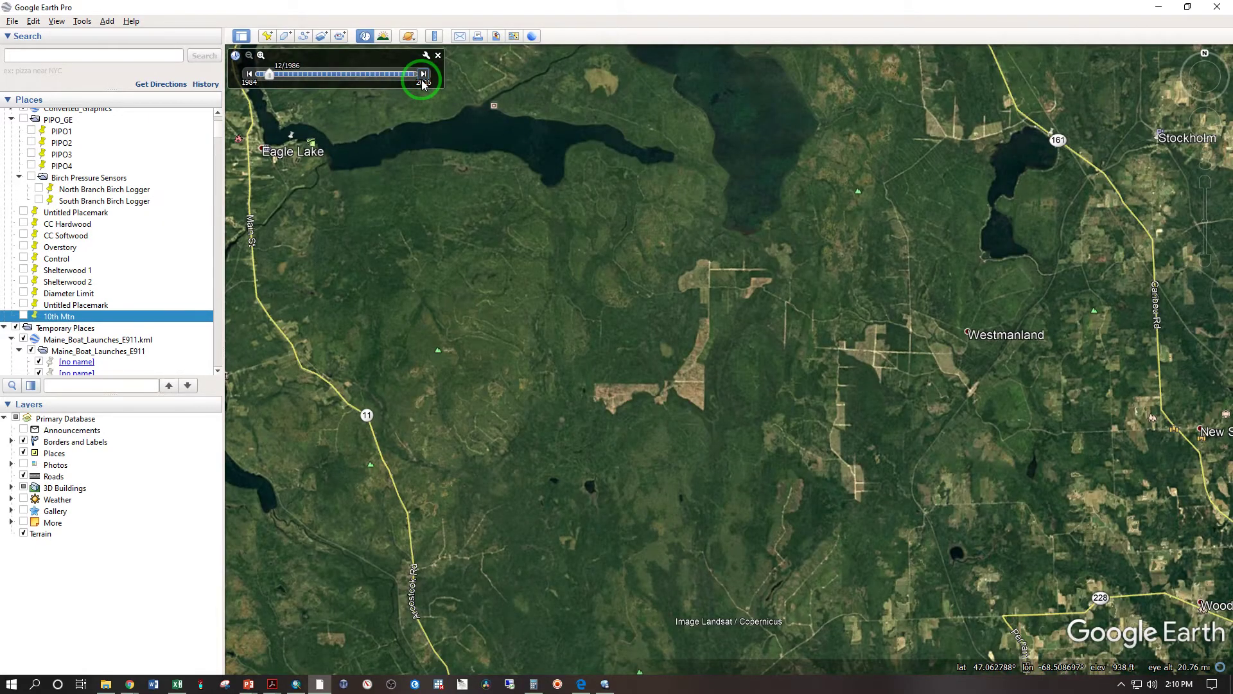
left_click(421, 80)
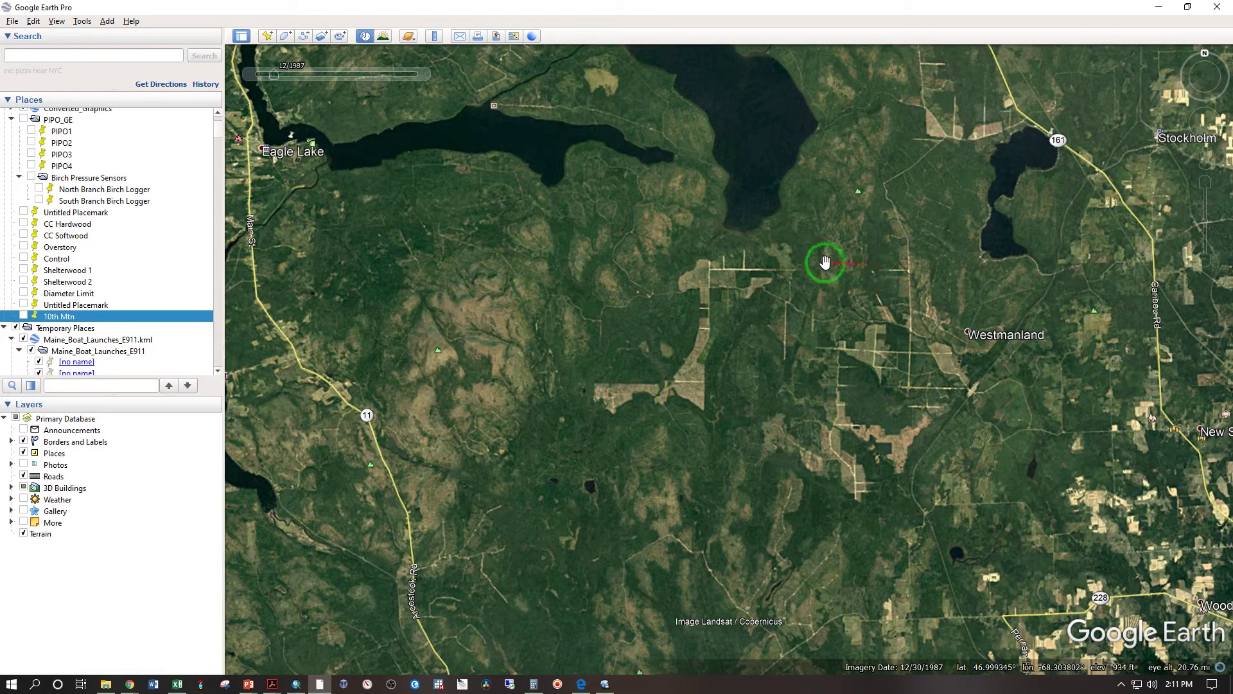
left_click(423, 75)
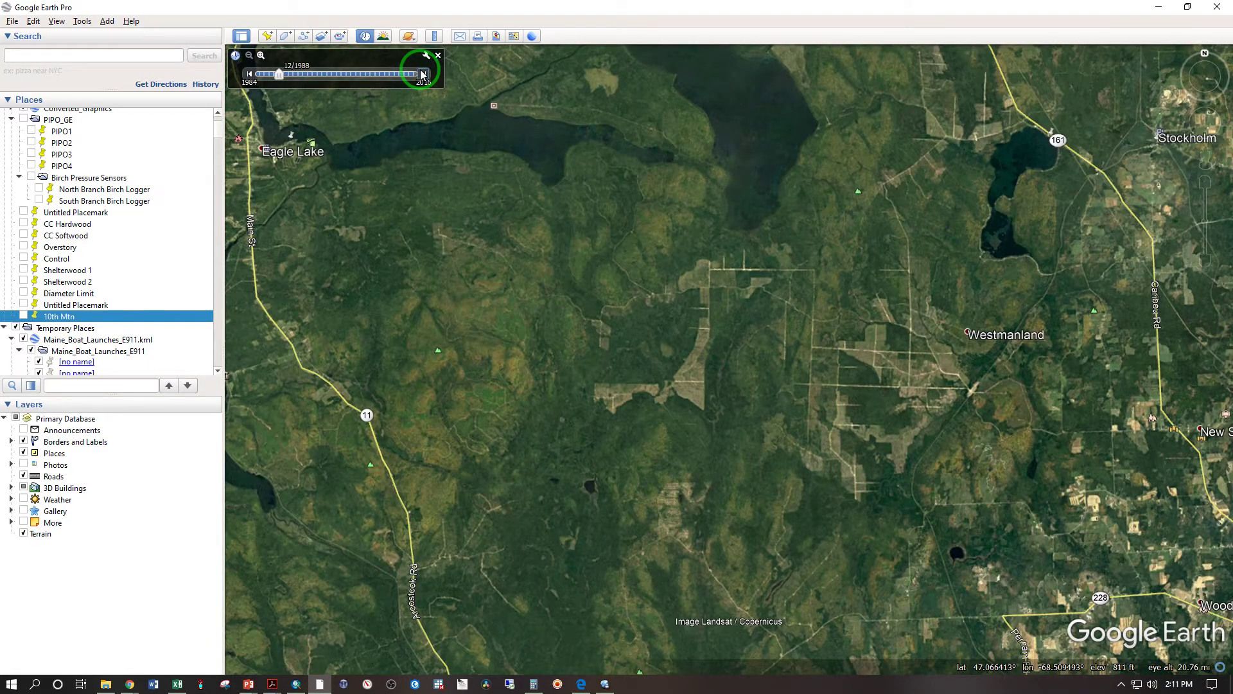
left_click(423, 74)
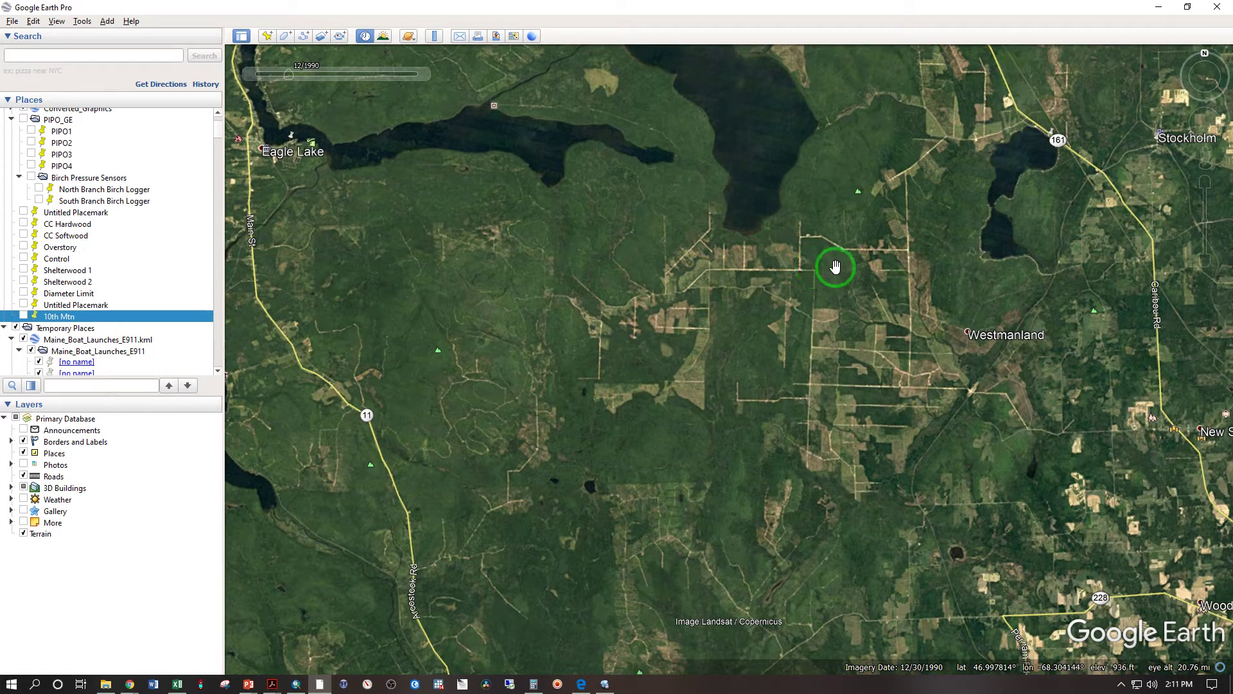
left_click(875, 249)
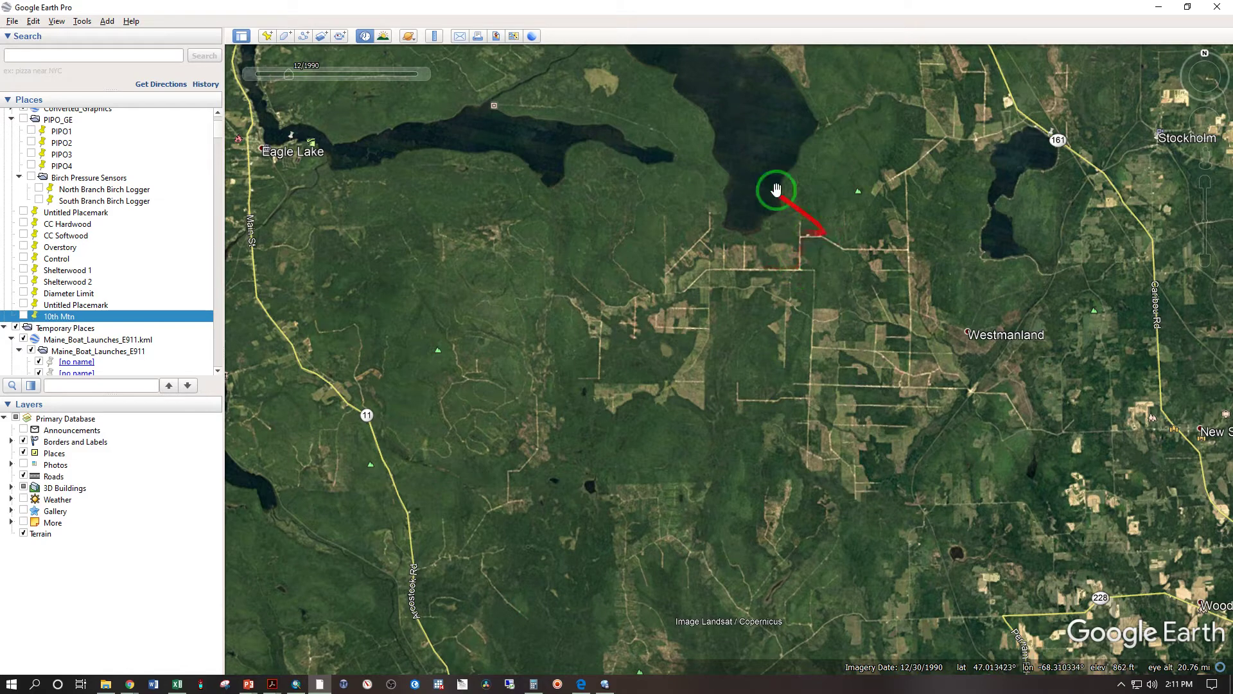
left_click(420, 76)
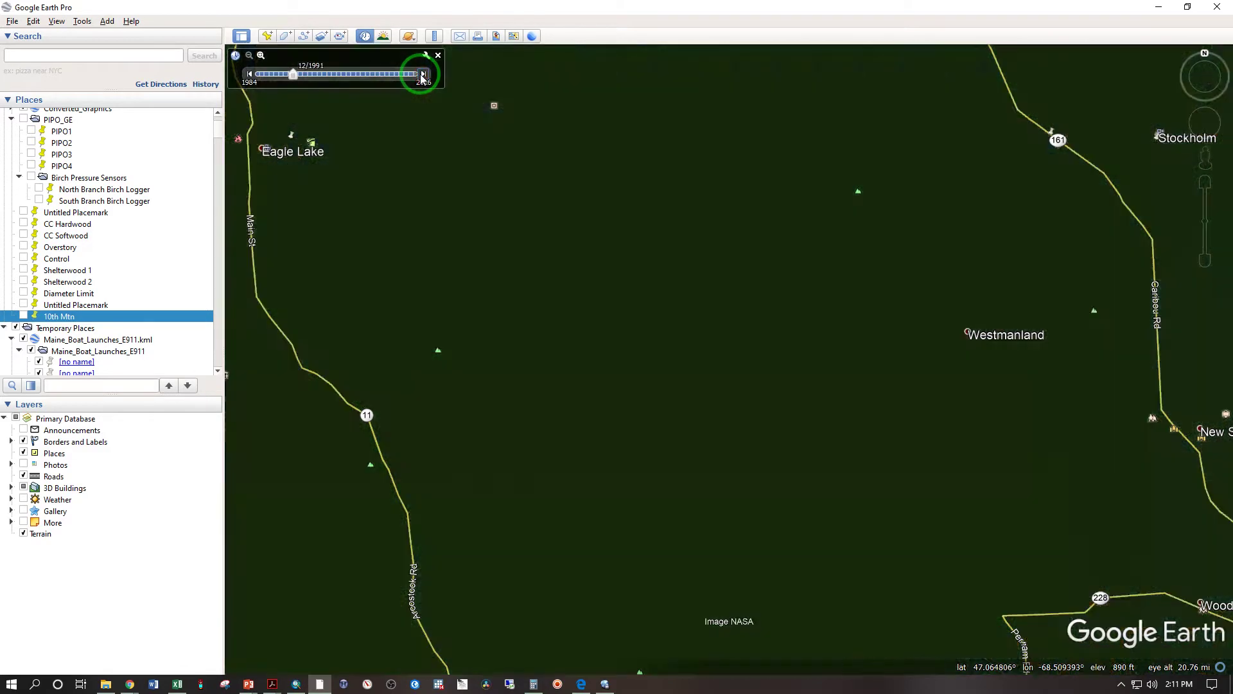
left_click(421, 76)
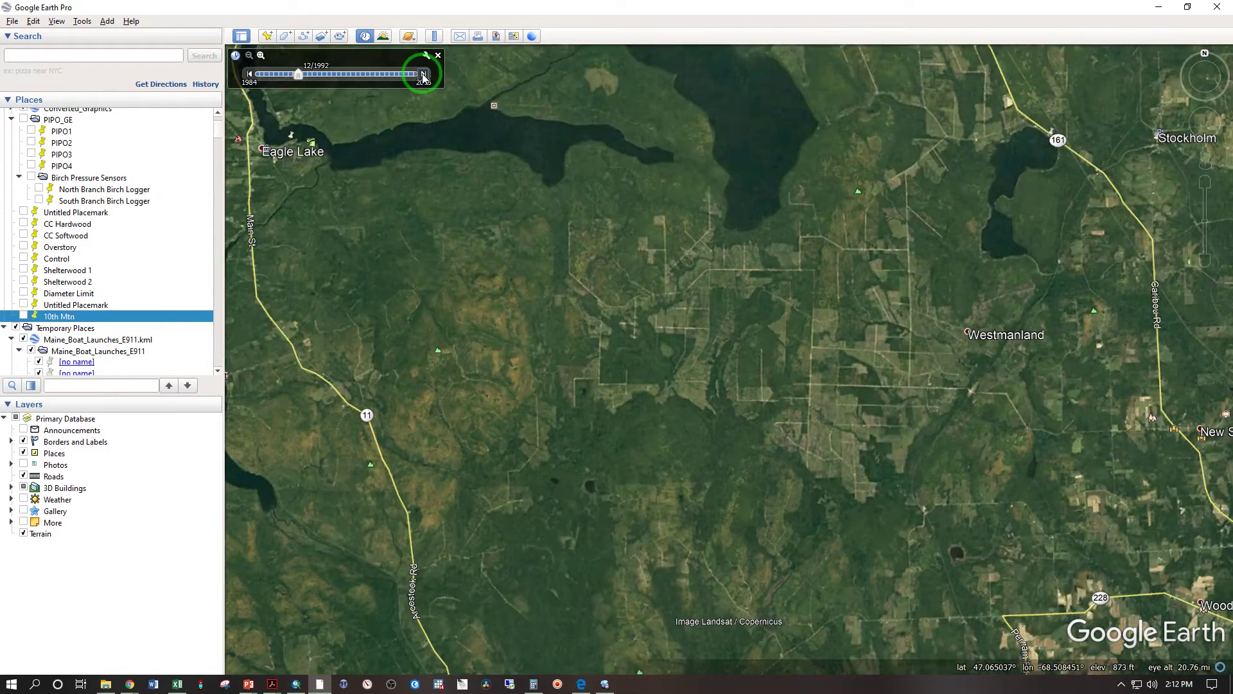
Step the historical imagery back to 12/1987 and forward to 12/1989 to examine the new roads and blocks south of the lakes
left_click(250, 74)
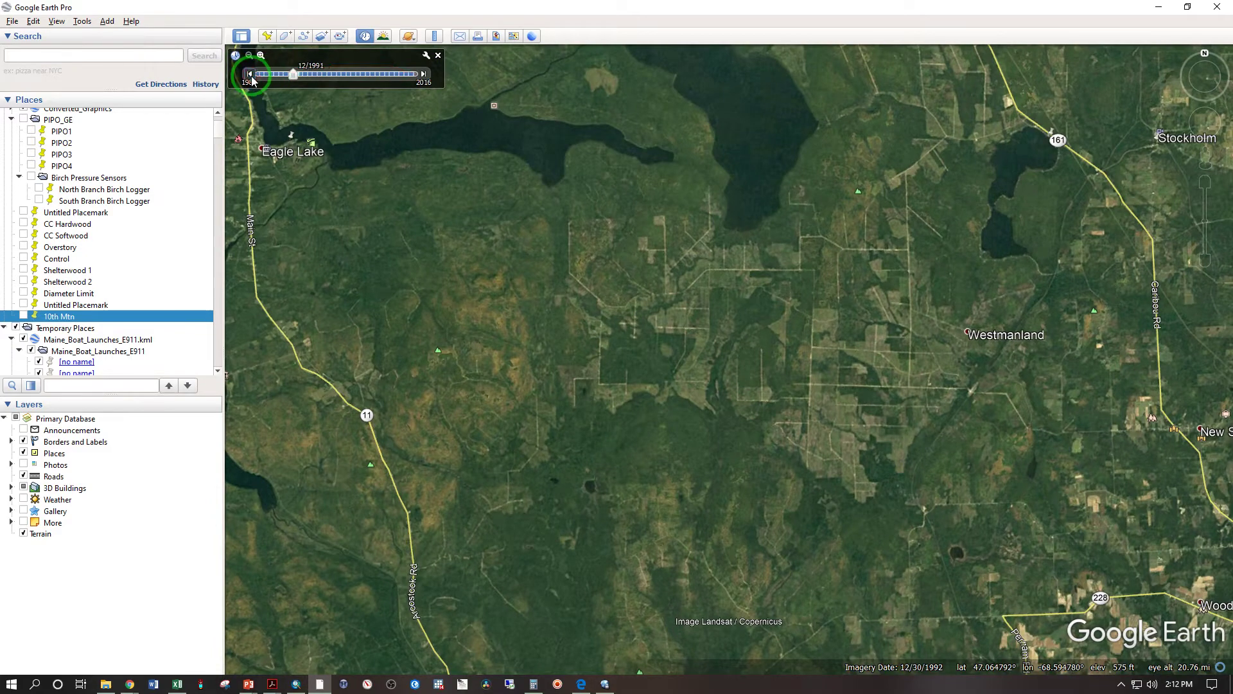
left_click(251, 75)
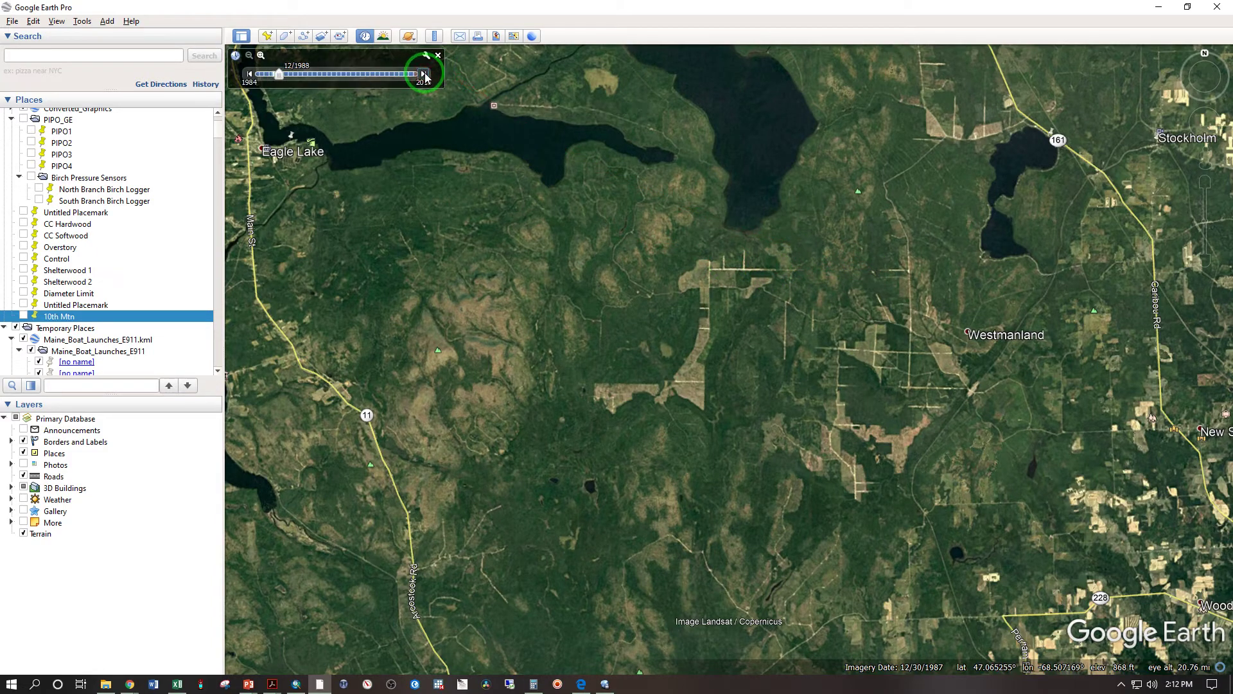
left_click(426, 75)
left_click(425, 75)
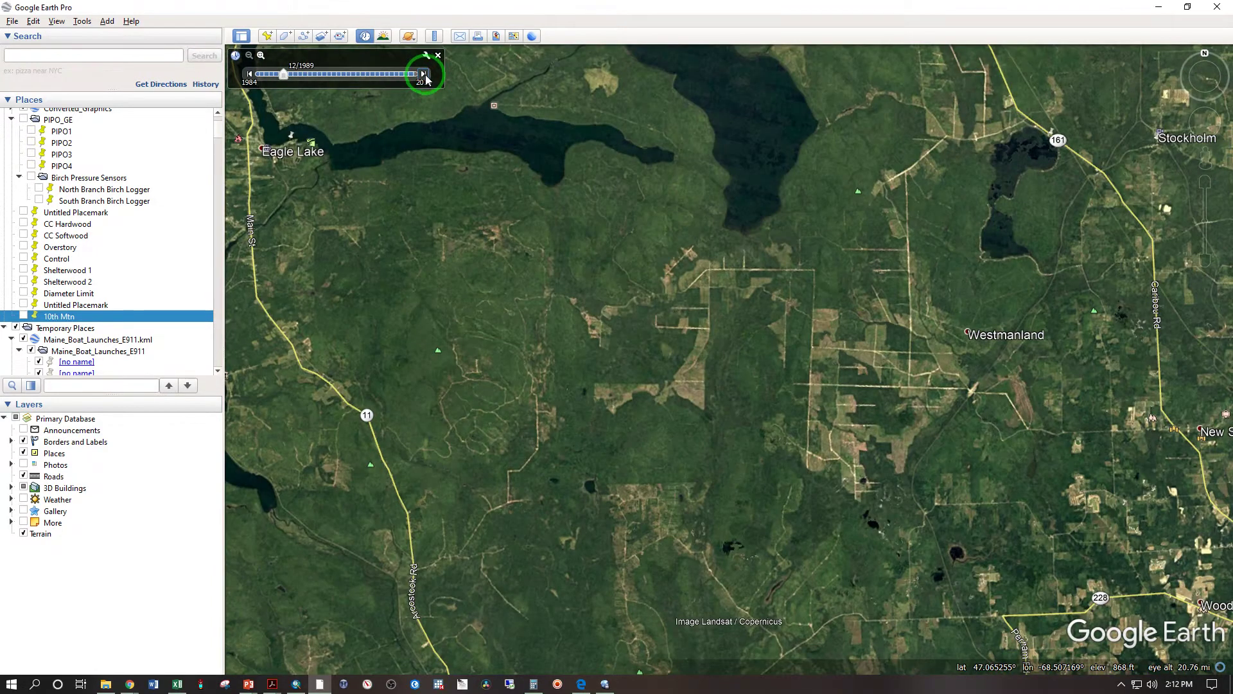
left_click(728, 215)
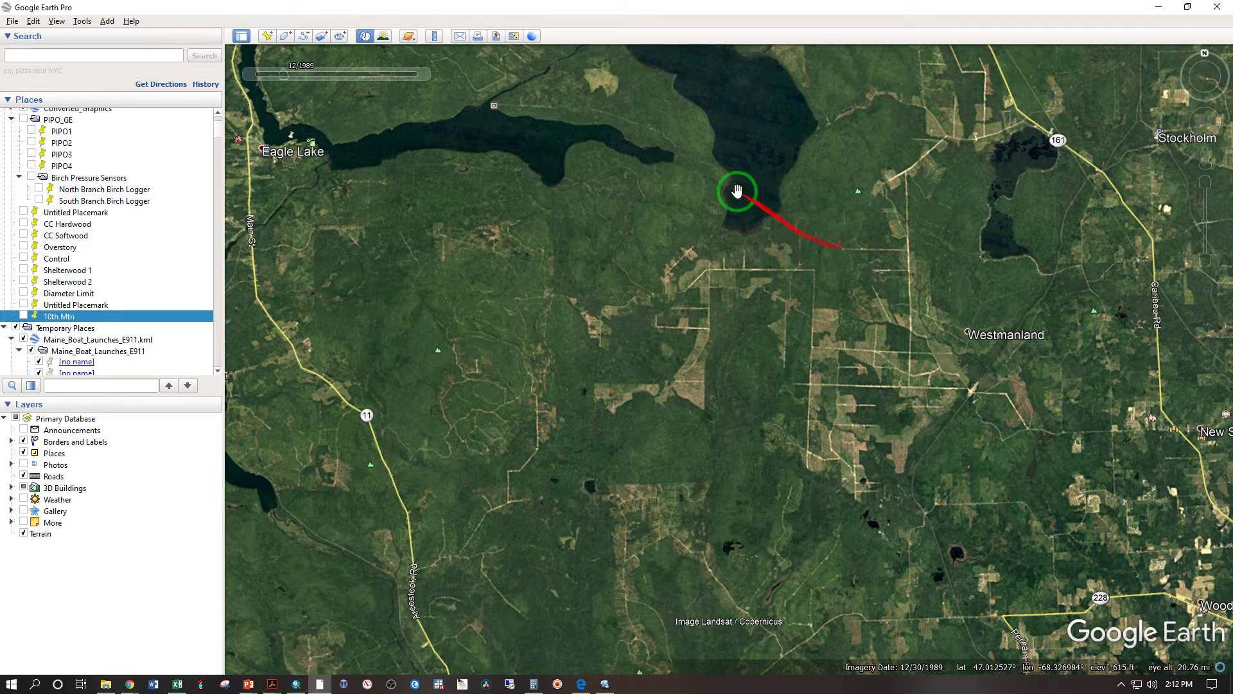
Advance the historical imagery from 12/1989 to 12/1996, following the harvest blocks west of Westmanland
mouse_move(421, 76)
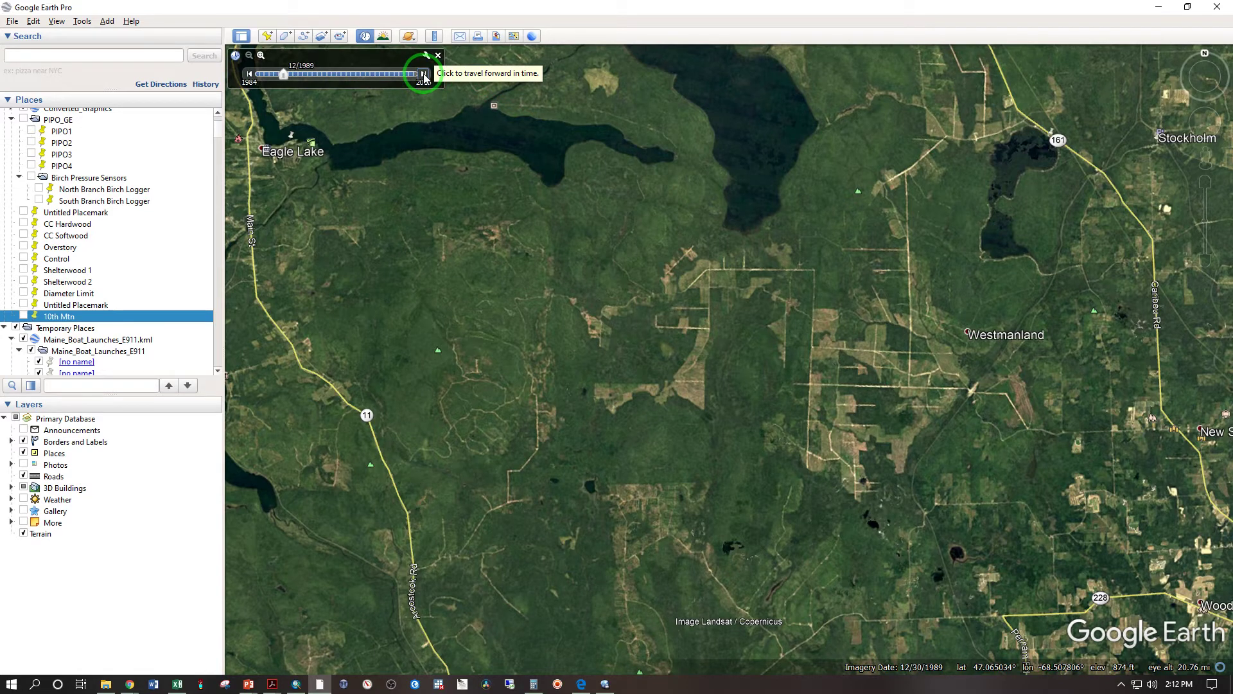
left_click(424, 74)
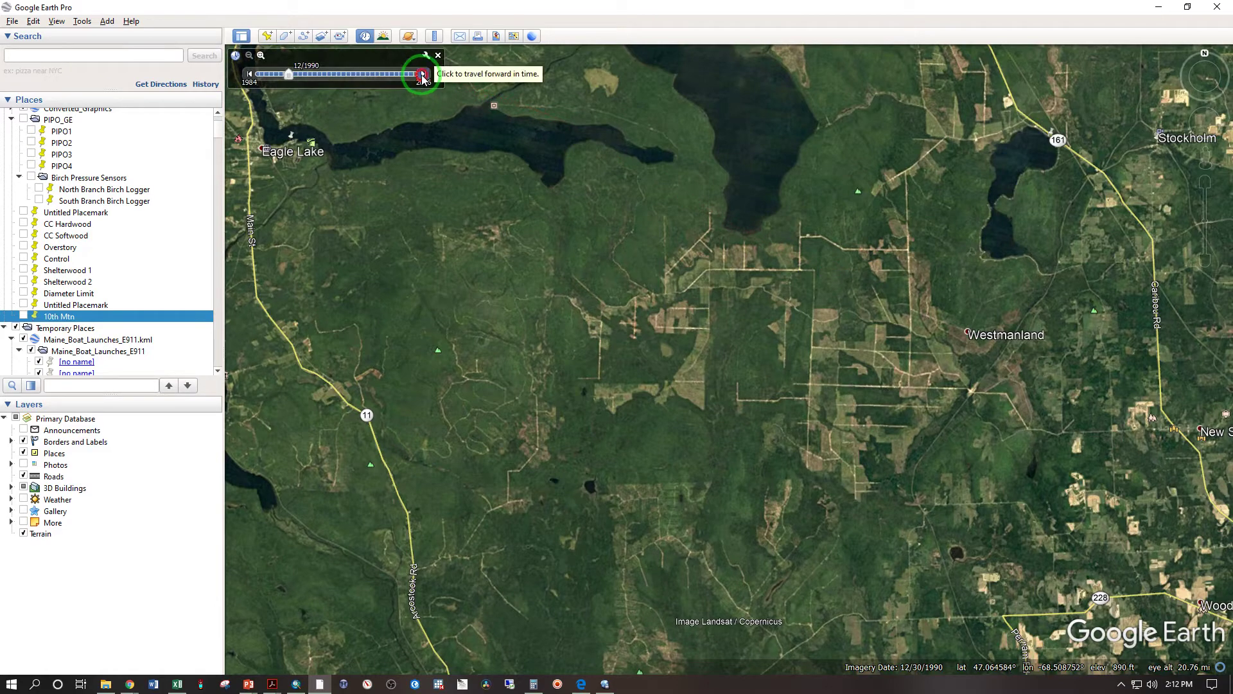
left_click(422, 76)
left_click(423, 76)
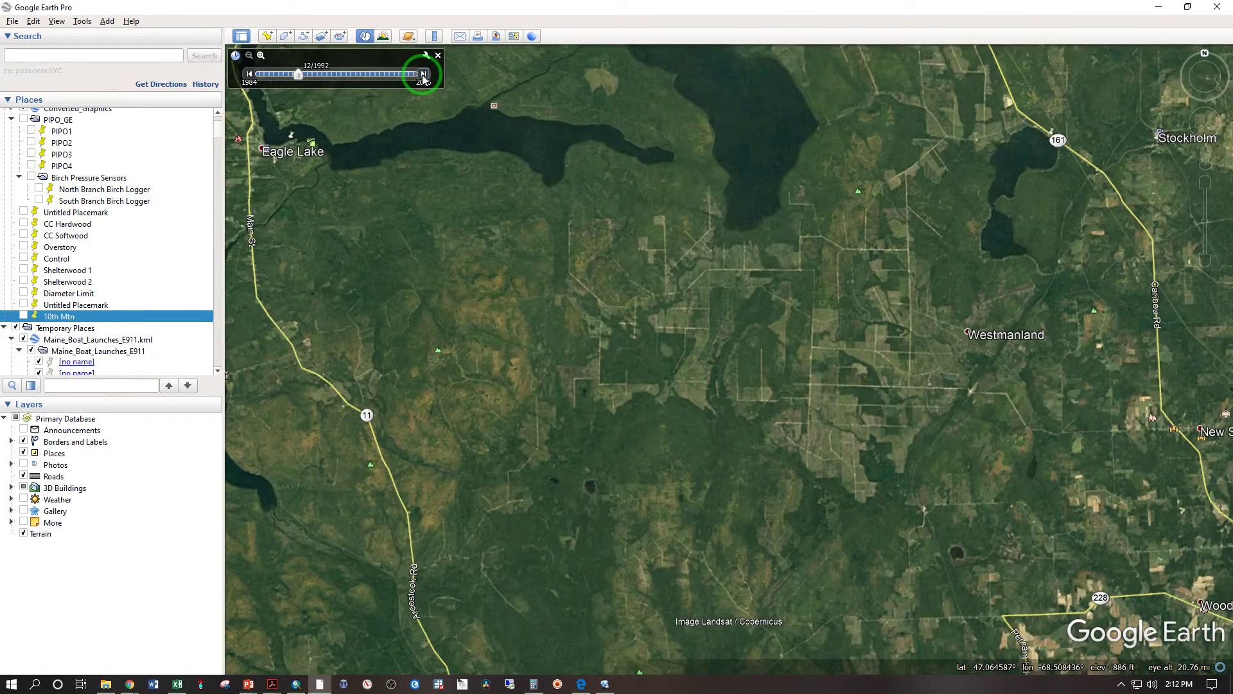
left_click(422, 76)
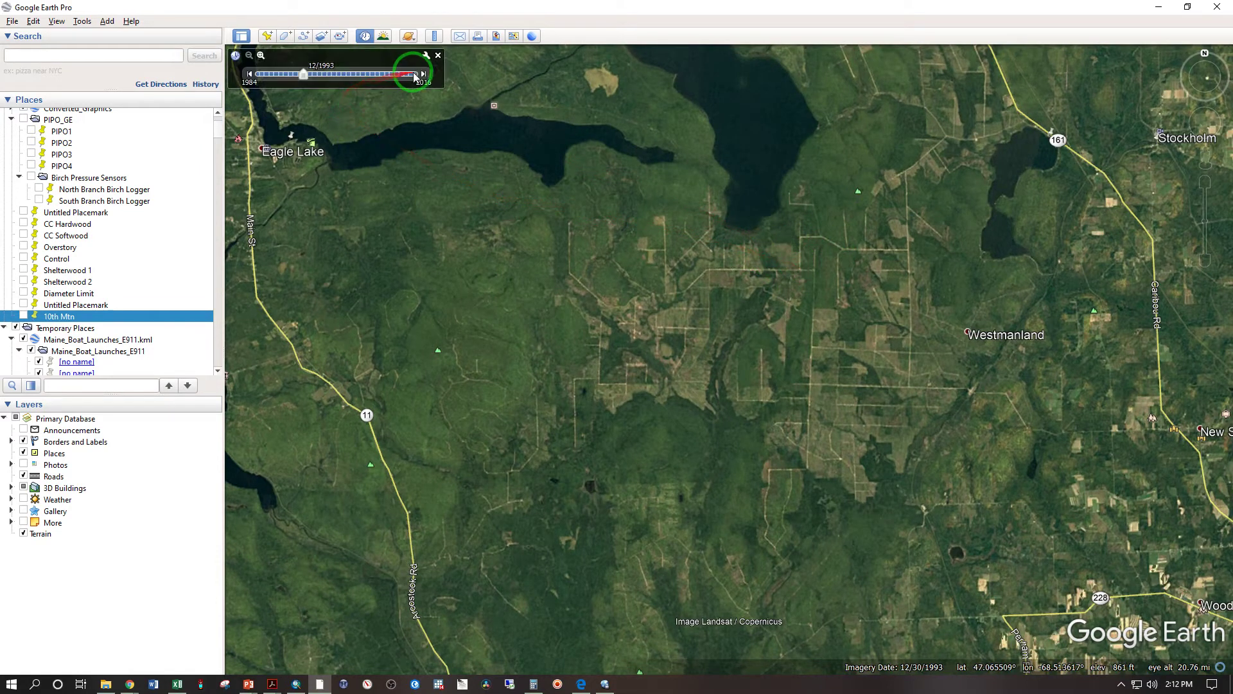
left_click(422, 74)
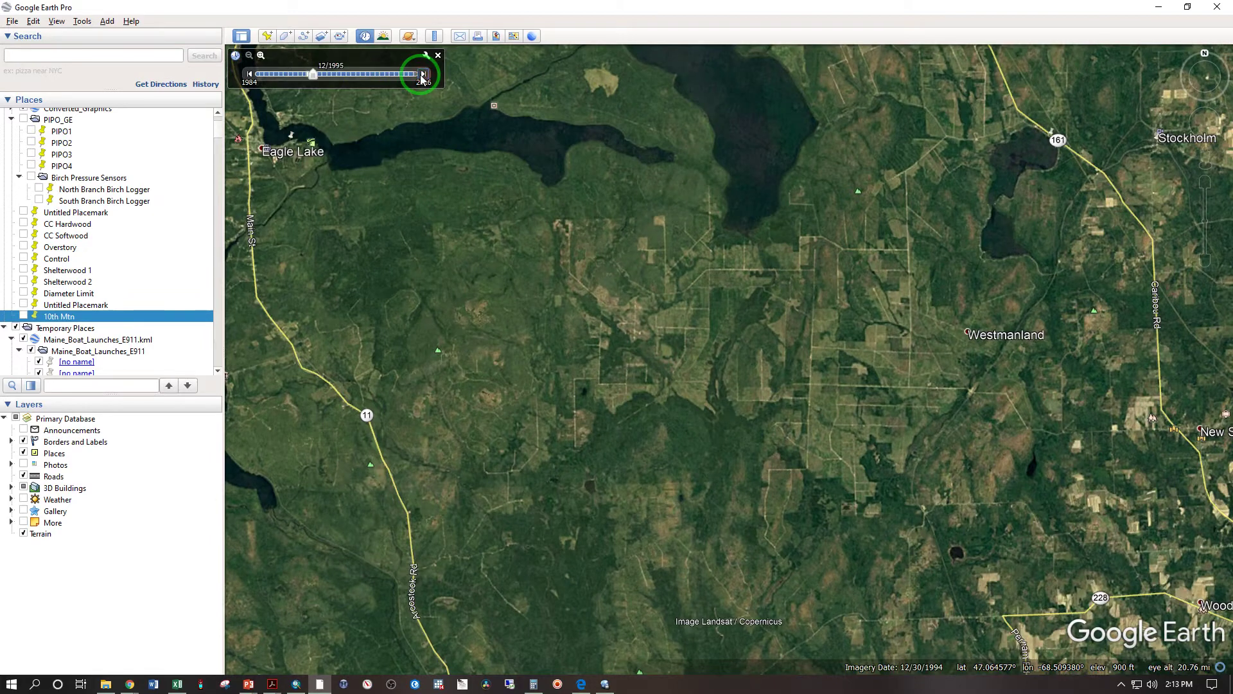
left_click(422, 74)
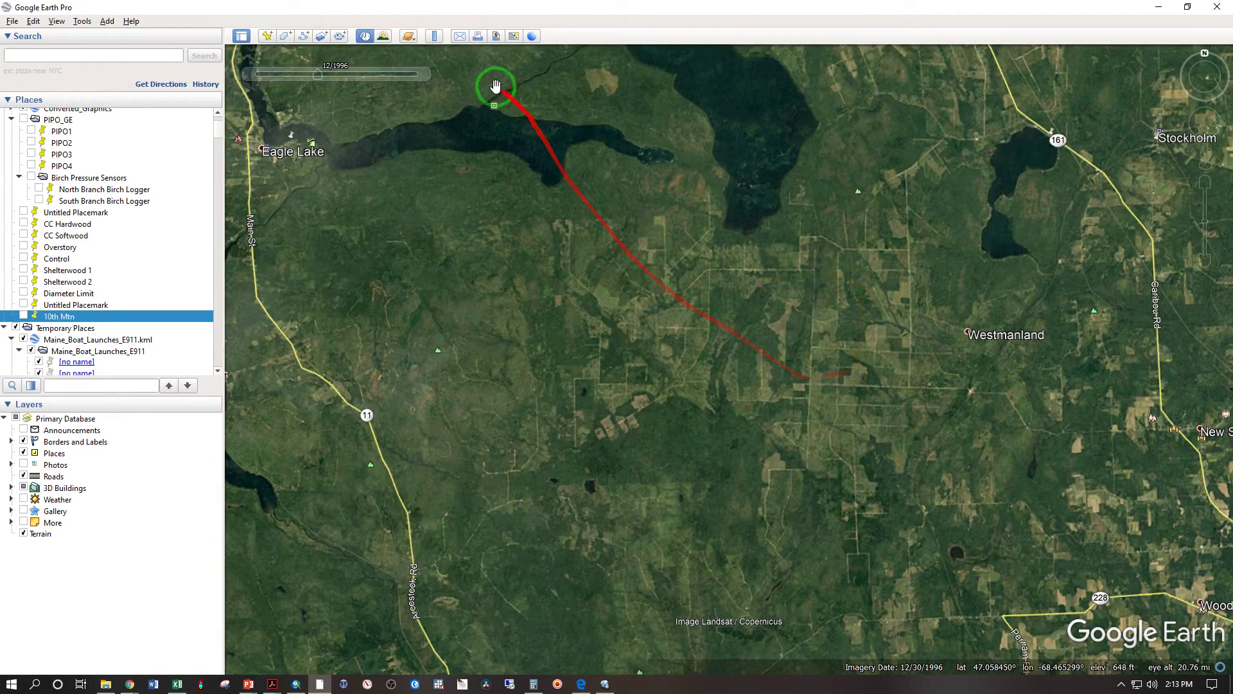
Advance the historical imagery through 12/1997 and 12/2001 to 12/2004, checking regrowth and newer cuts west of Westmanland
mouse_move(411, 71)
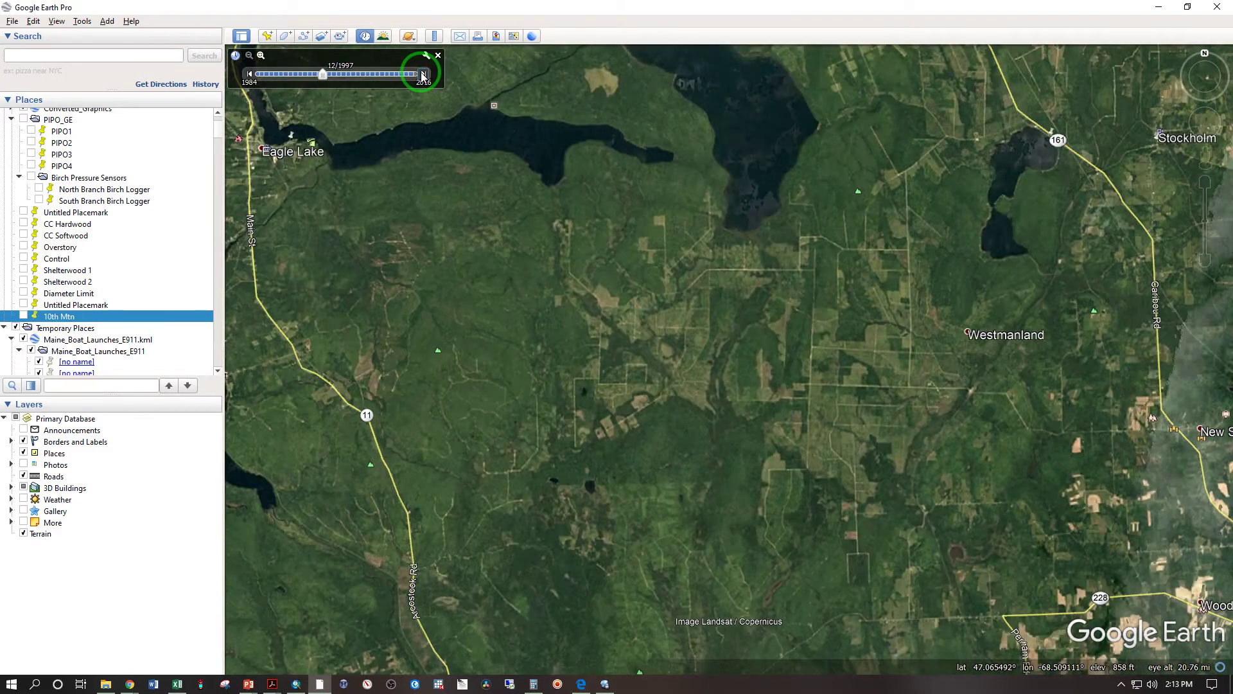
left_click(423, 74)
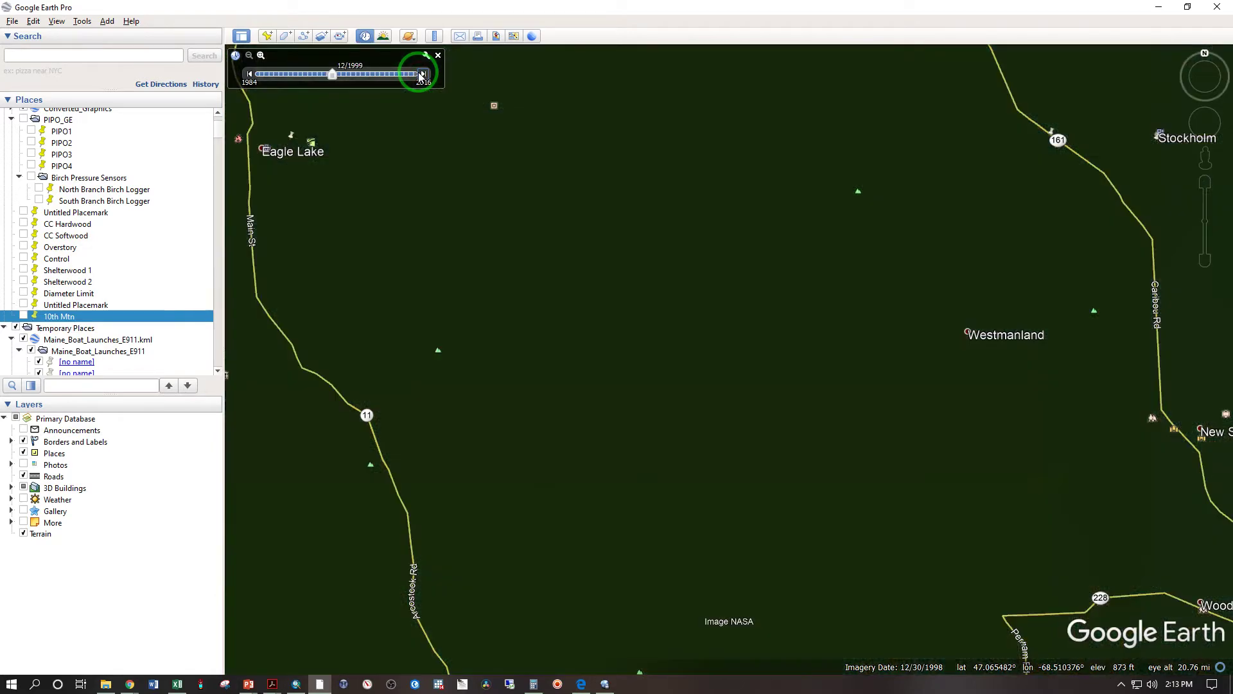
left_click(421, 74)
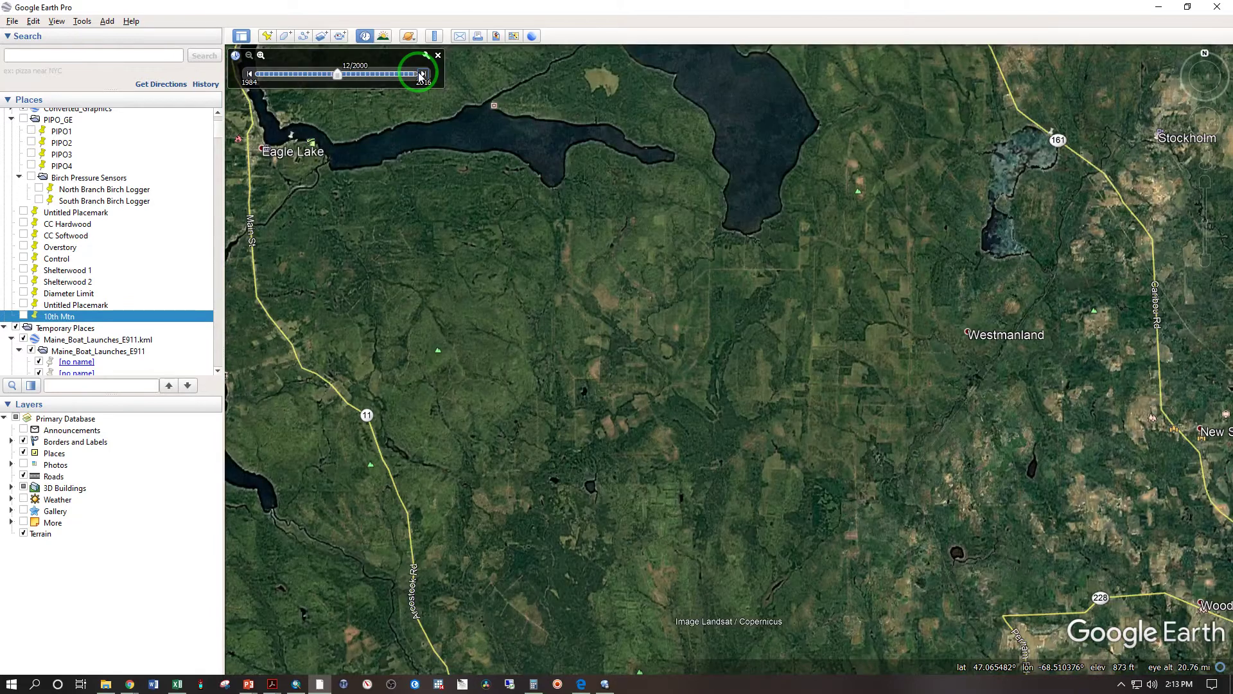
left_click(422, 75)
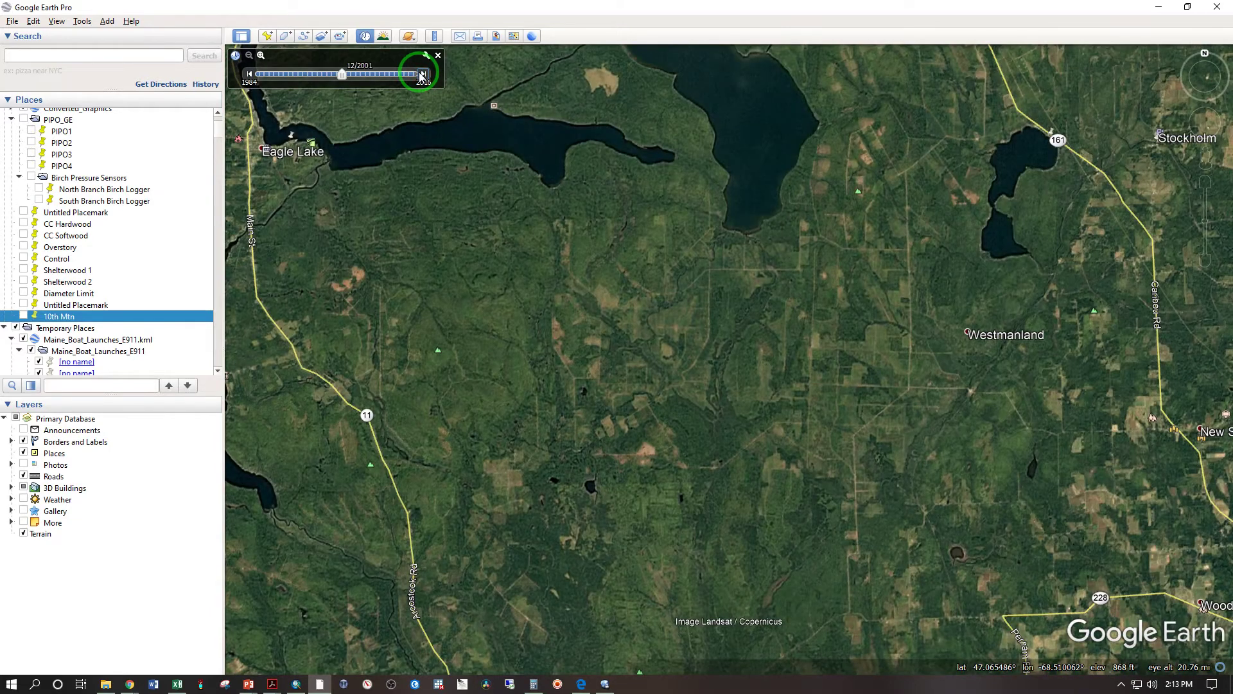
left_click(421, 75)
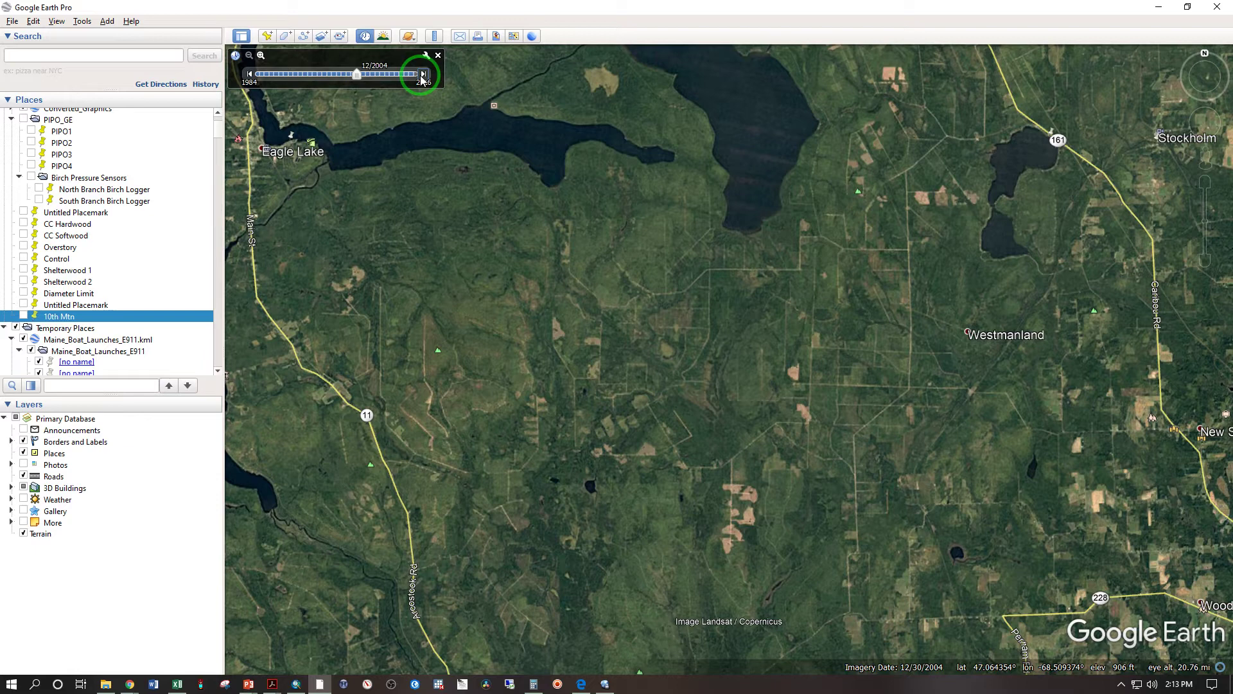
Step the historical imagery back from 12/2004 to 12/1997 to compare the stands, and return forward to 12/2001
left_click(250, 75)
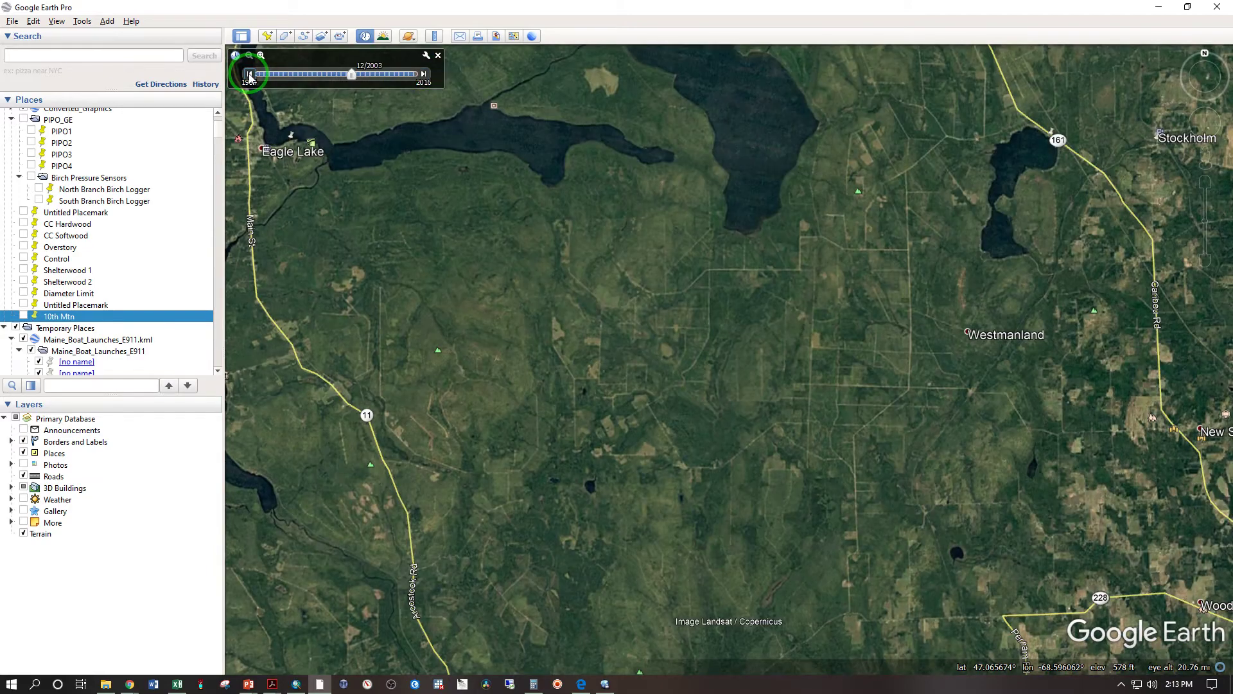
left_click(250, 74)
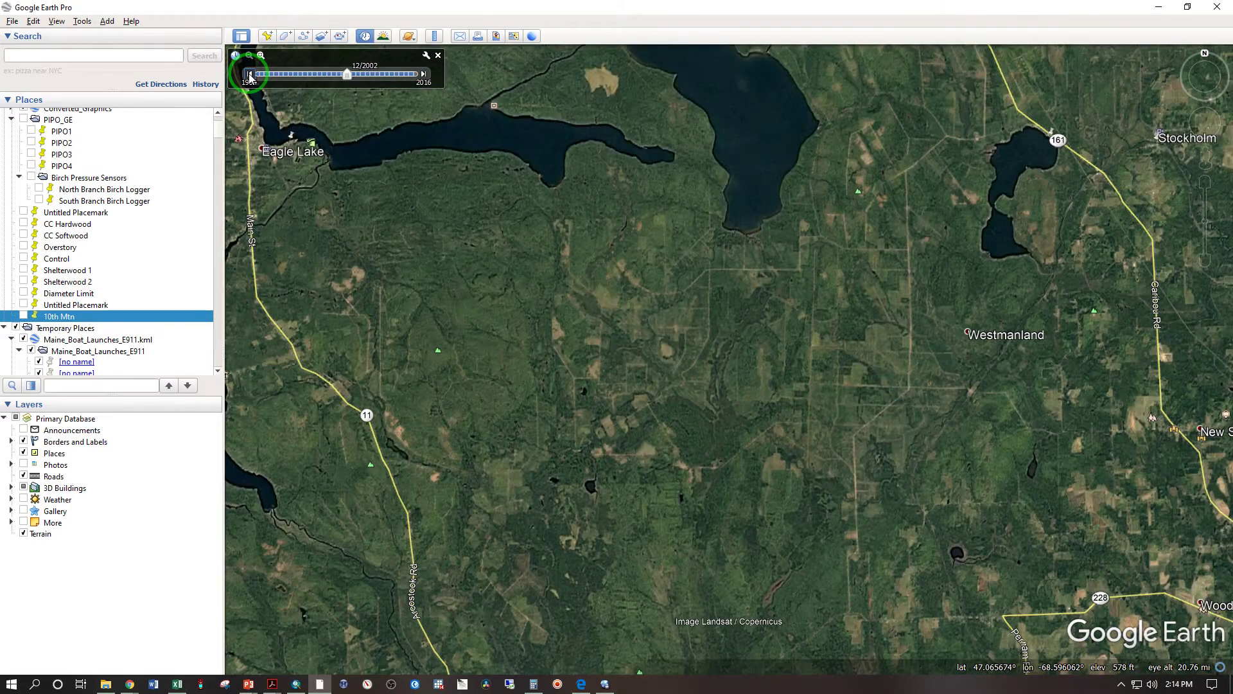
left_click(250, 75)
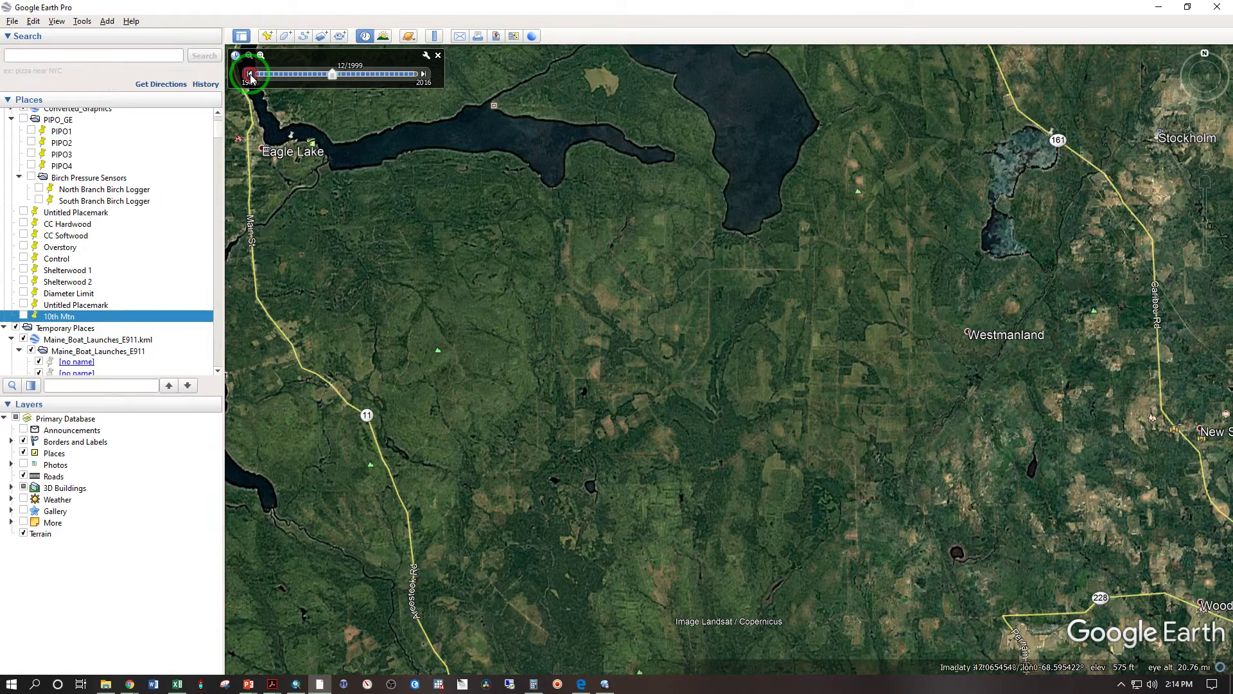
left_click(250, 74)
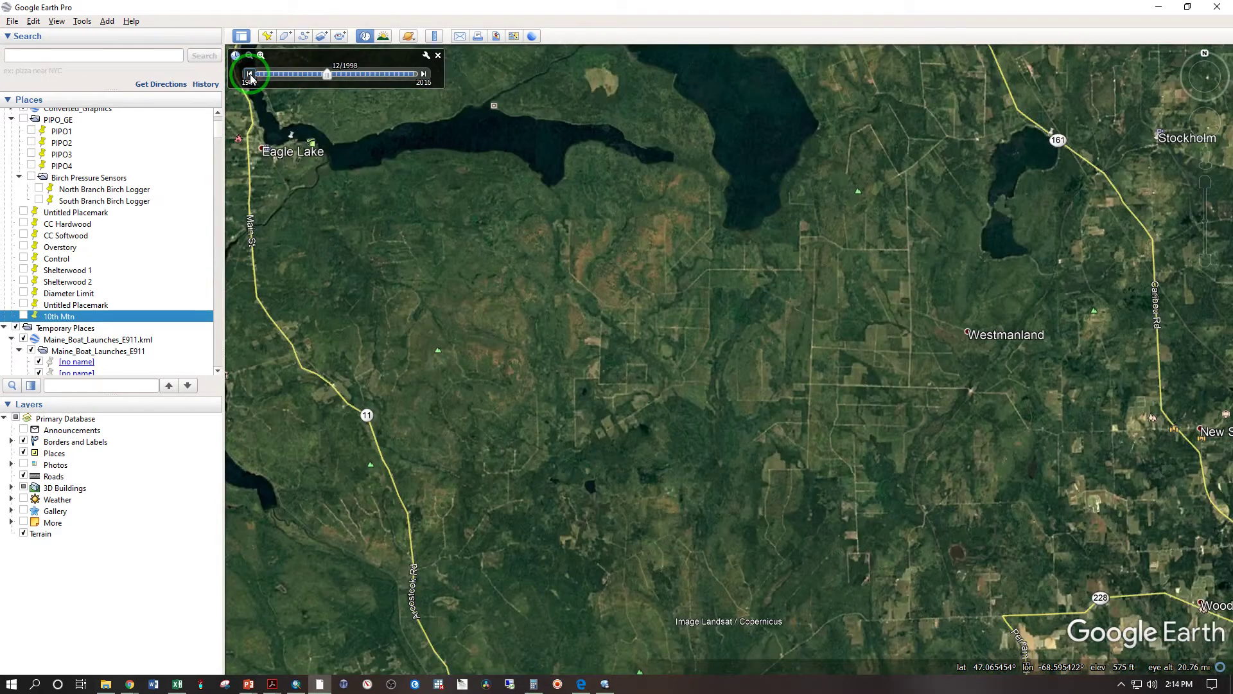
left_click(250, 74)
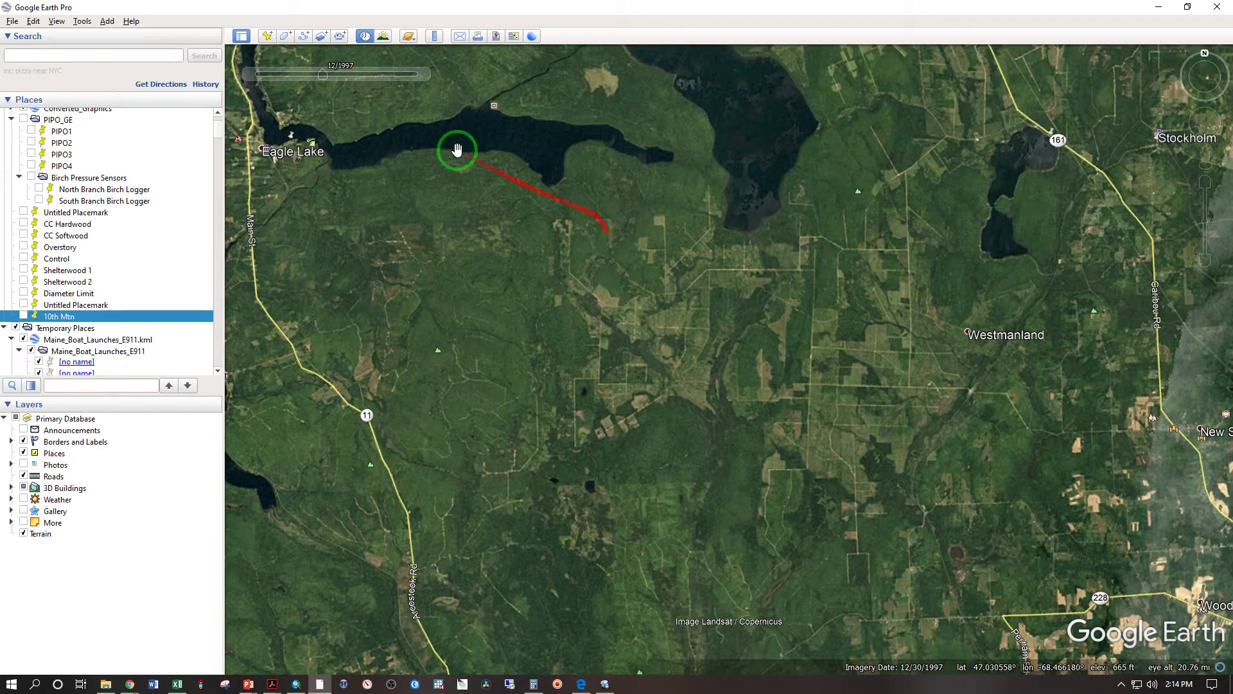
mouse_move(424, 65)
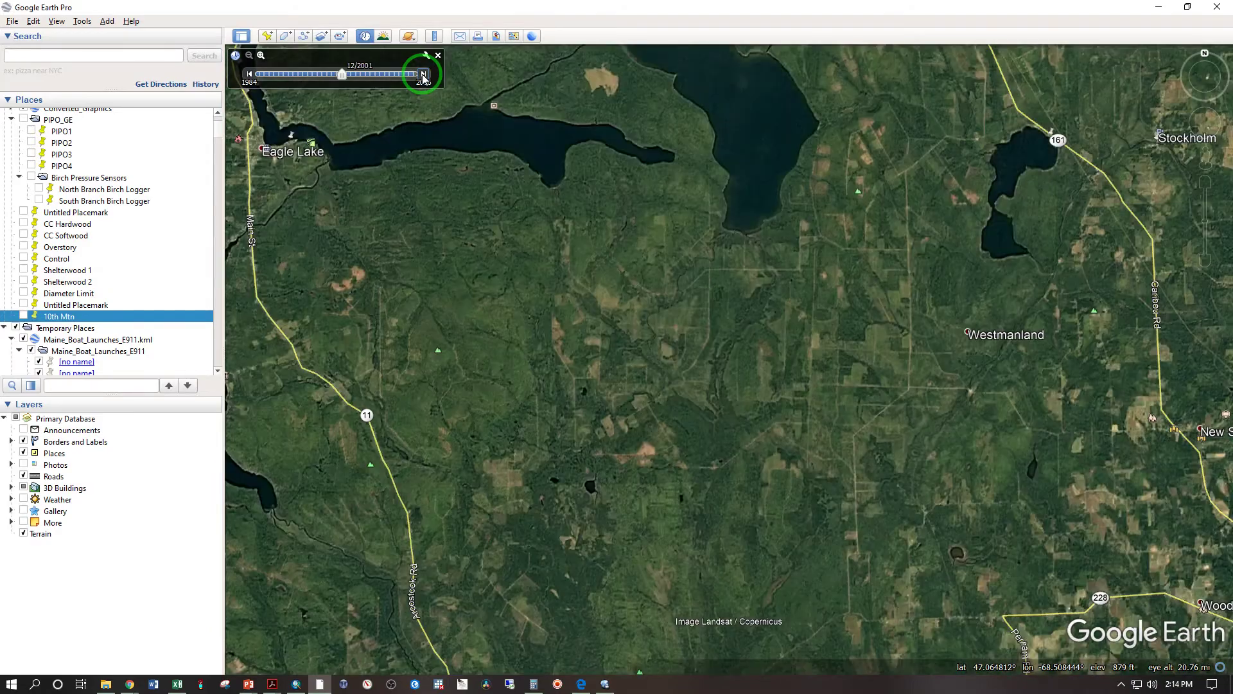
Reset the historical imagery to 12/1984 and examine the wider region from Eagle Lake to Caribou
scroll(700, 205, "down", 3)
scroll(699, 207, "up", 1)
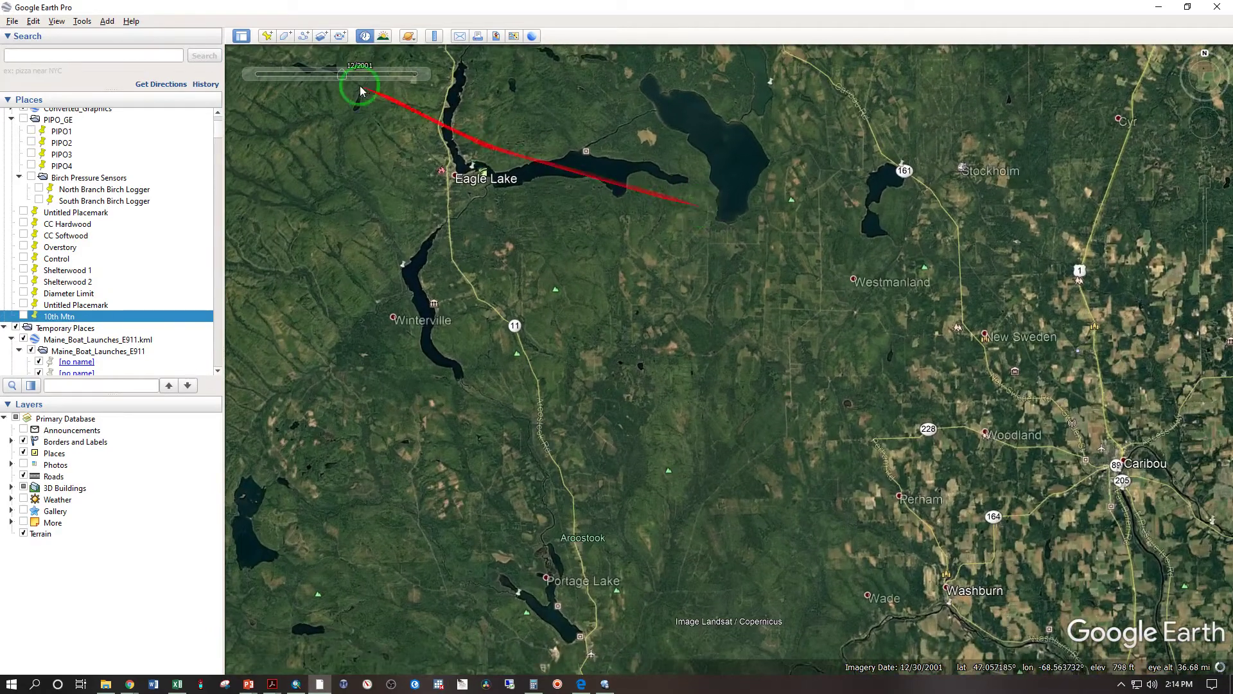
left_click_drag(344, 83, 260, 78)
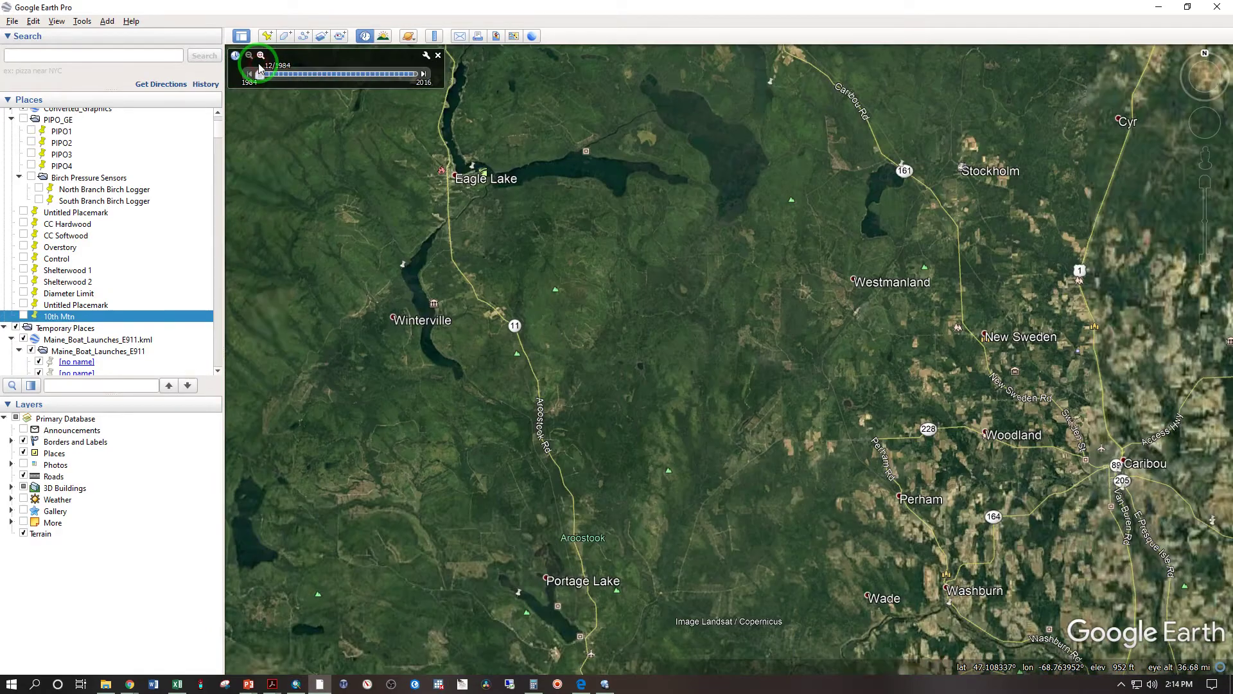
scroll(540, 233, "down", 2)
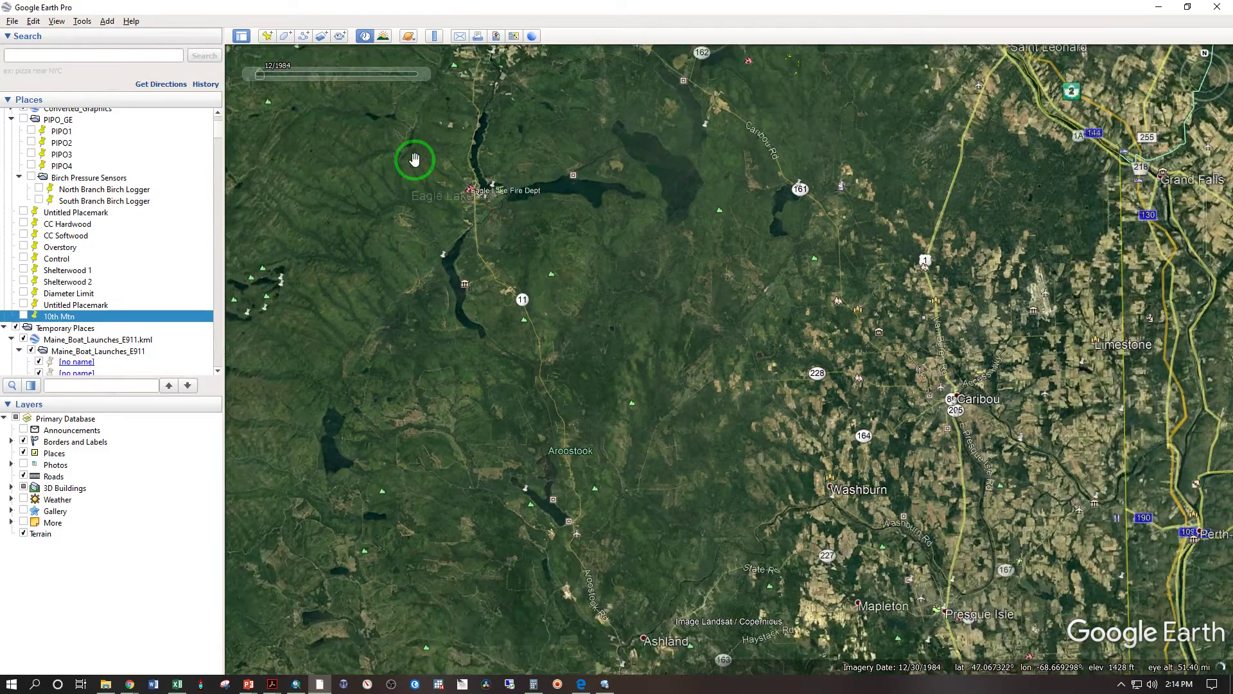
scroll(416, 161, "up", 1)
Advance the historical imagery through 12/1986 to 12/1987 and examine the harvest blocks and roads west of Westmanland up close
left_click(419, 75)
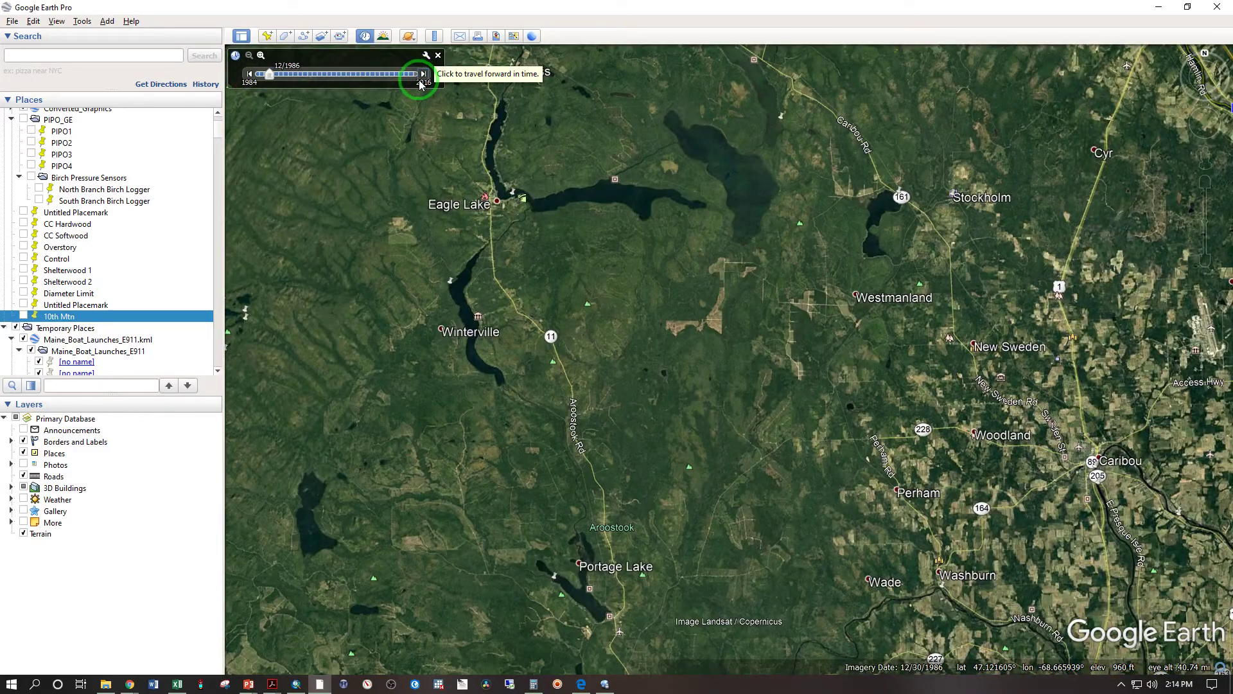
left_click(420, 81)
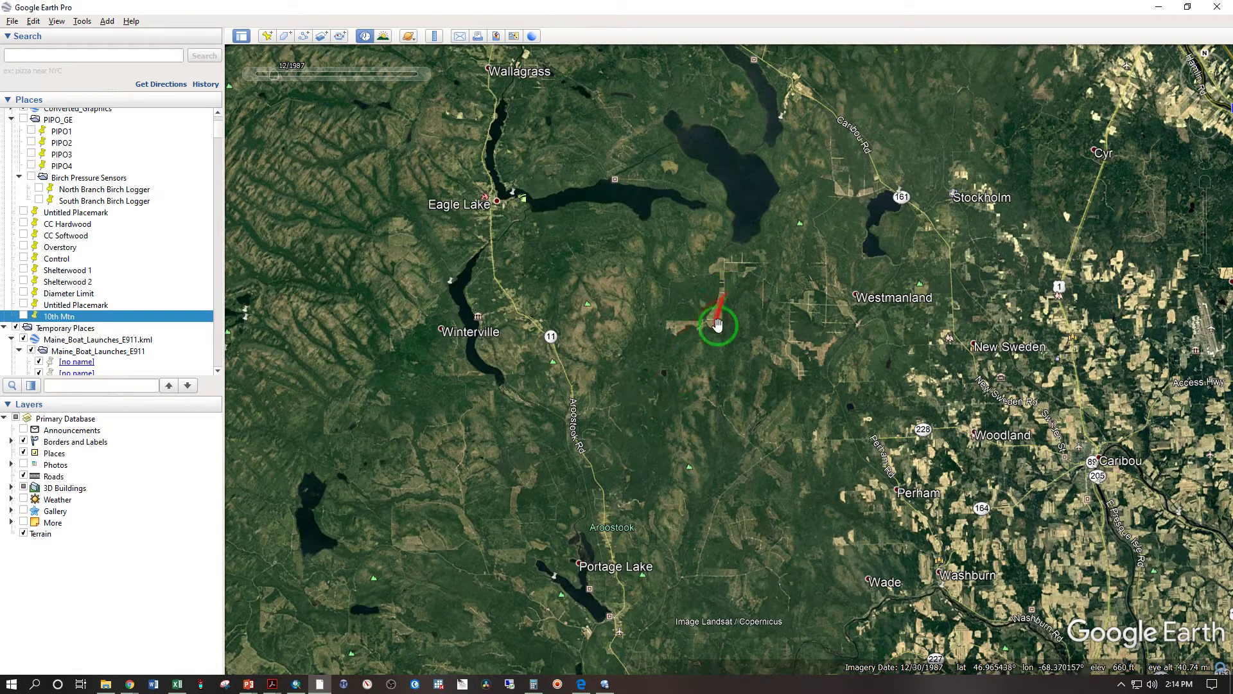
scroll(745, 276, "up", 5)
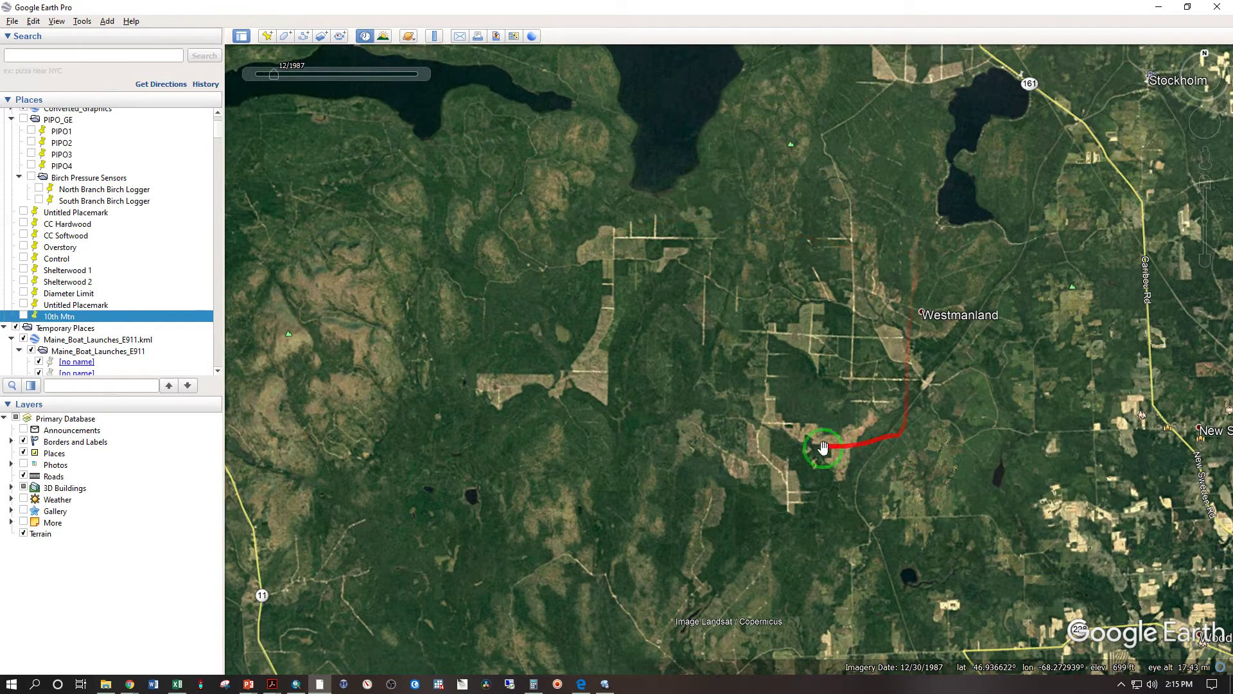
Advance the historical imagery through 12/1990 over the wider region between Eagle Lake and Woodland to check the harvest blocks and roads
scroll(607, 213, "down", 2)
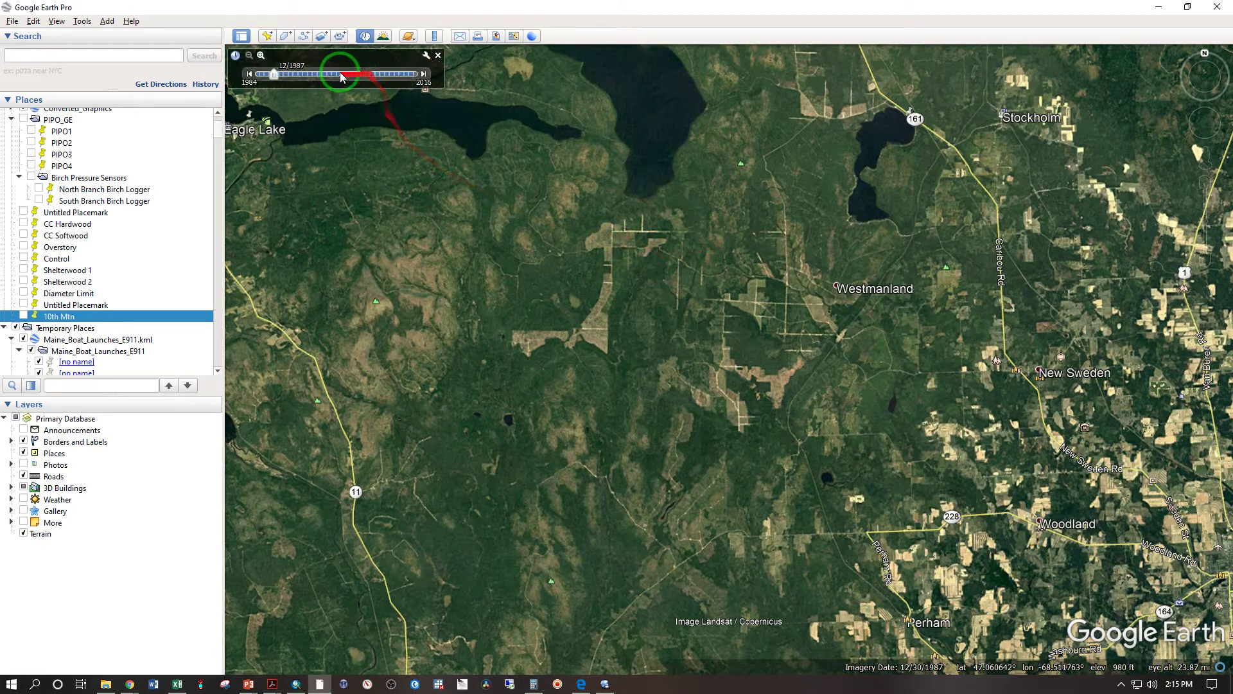
left_click(424, 75)
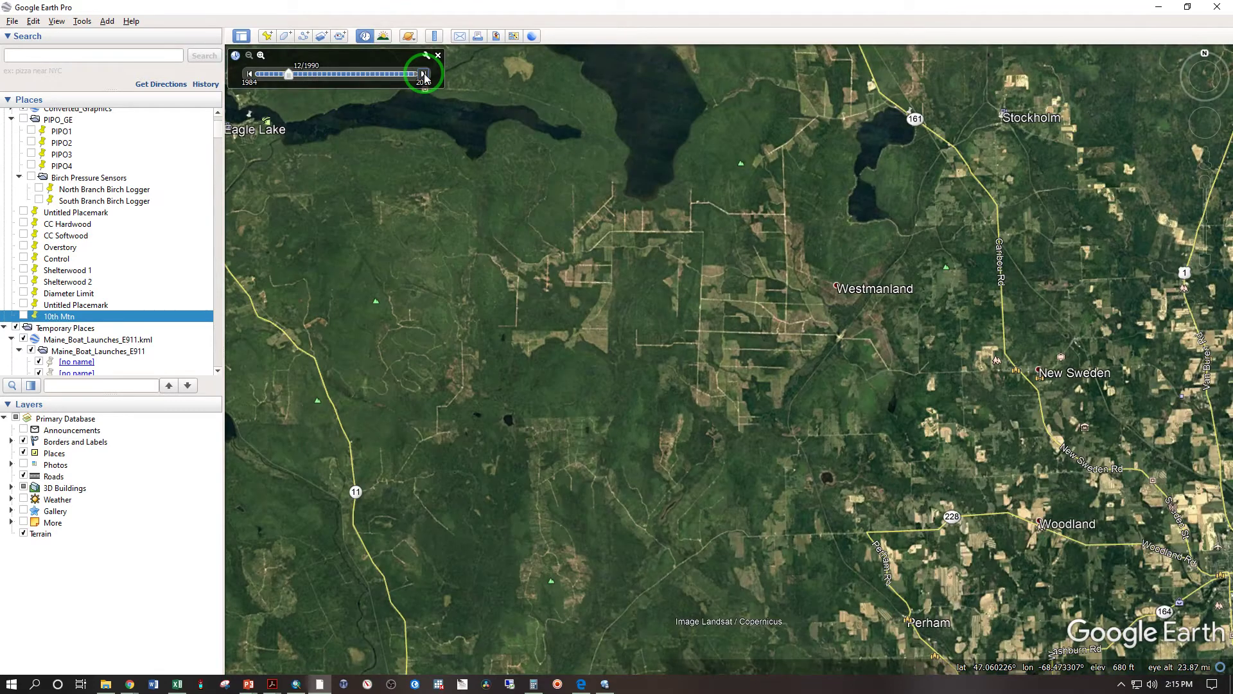
left_click(424, 74)
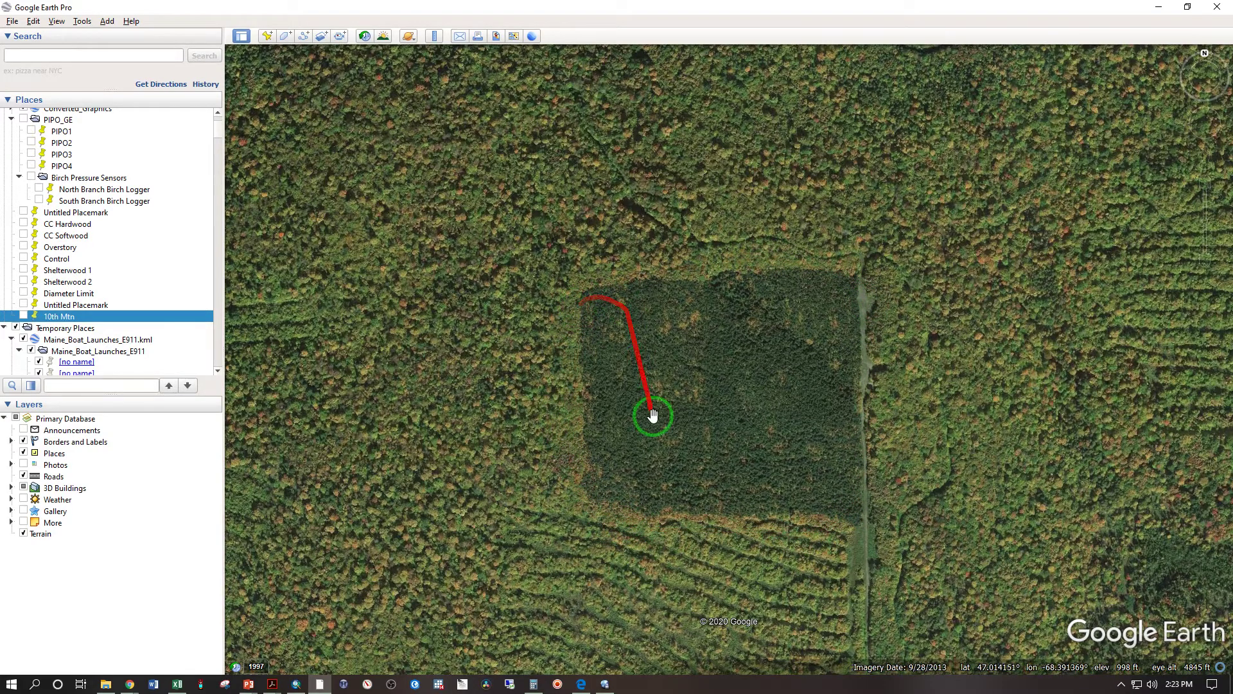
Examine the dark square conifer stand up close and place a new placemark on the road along its east edge
scroll(657, 418, "up", 2)
scroll(718, 449, "up", 2)
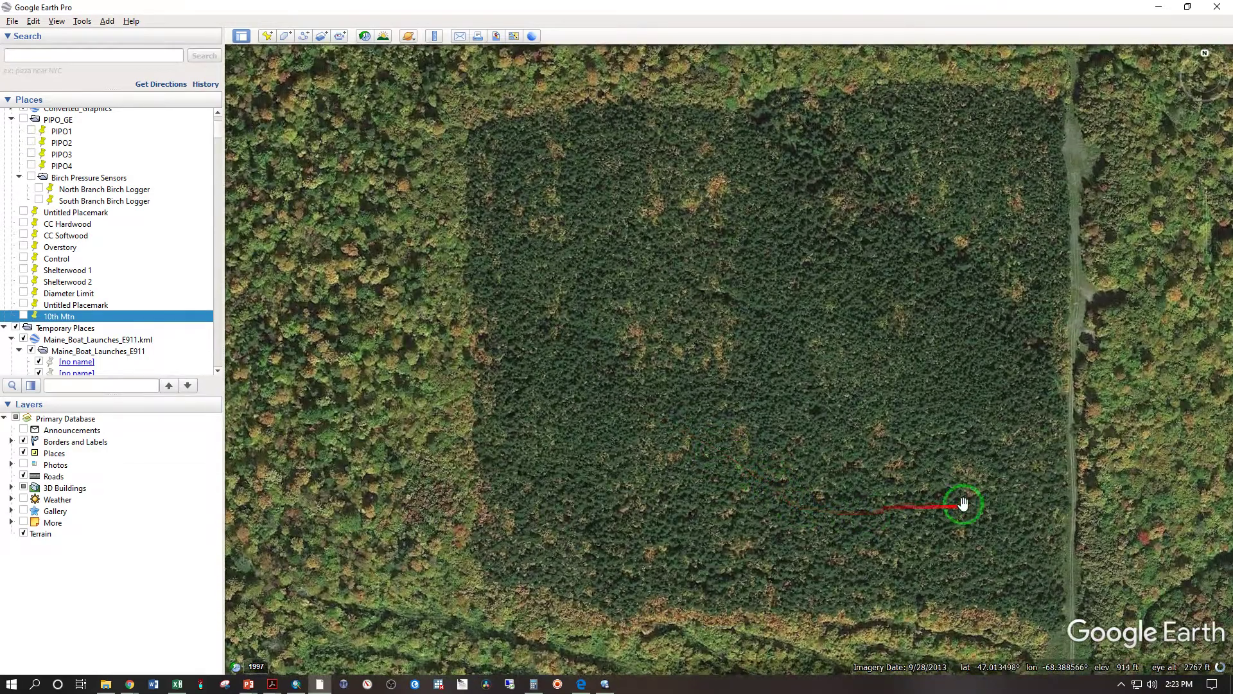
left_click_drag(963, 501, 869, 464)
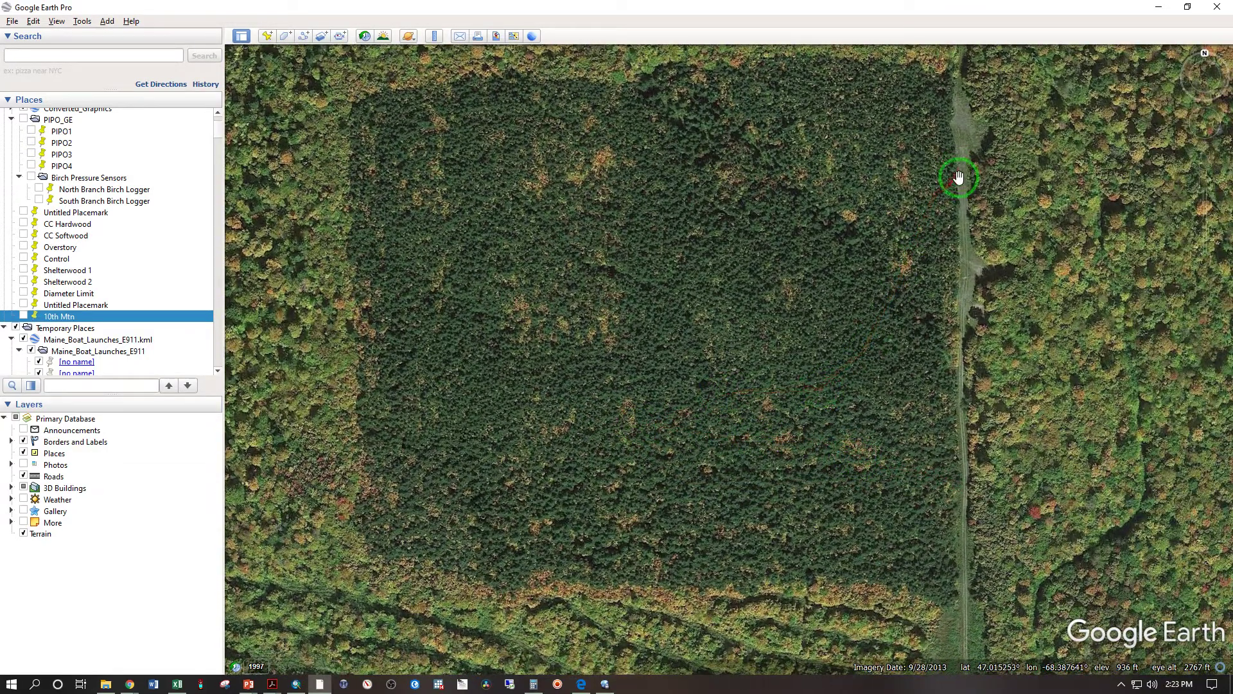
left_click_drag(957, 449, 917, 440)
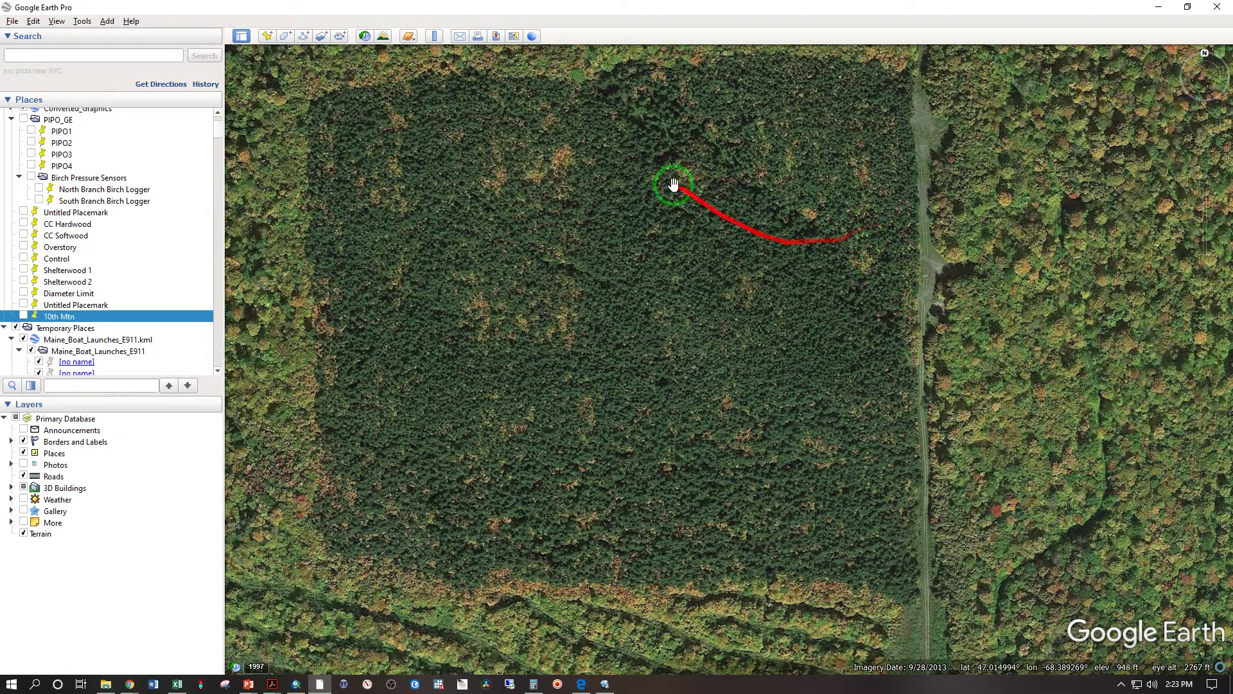
left_click(268, 36)
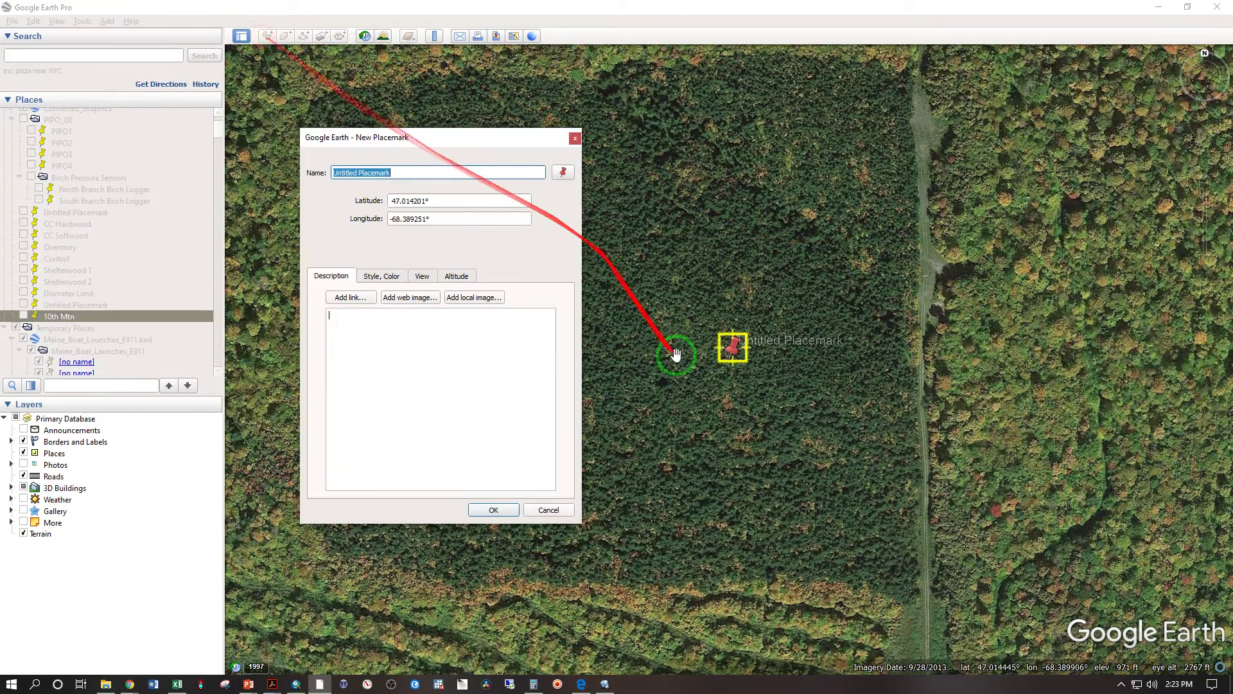
left_click_drag(733, 349, 913, 296)
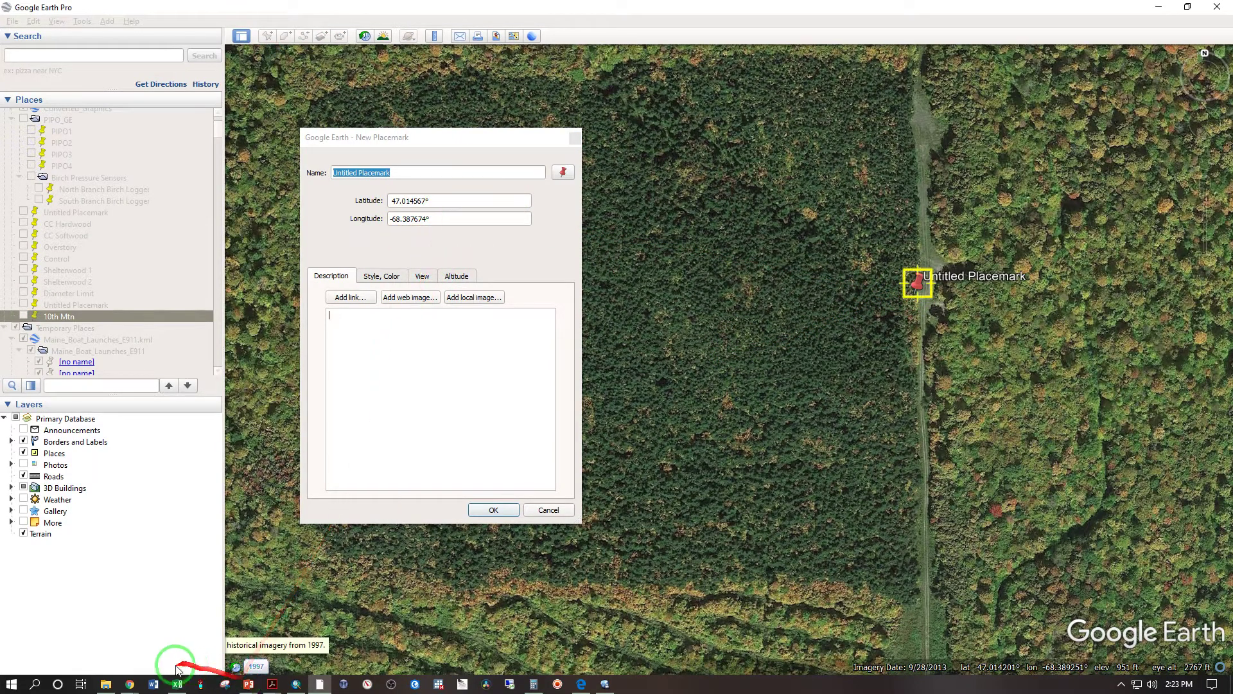
Switch to Chrome and open Google Maps in a new tab
mouse_move(132, 685)
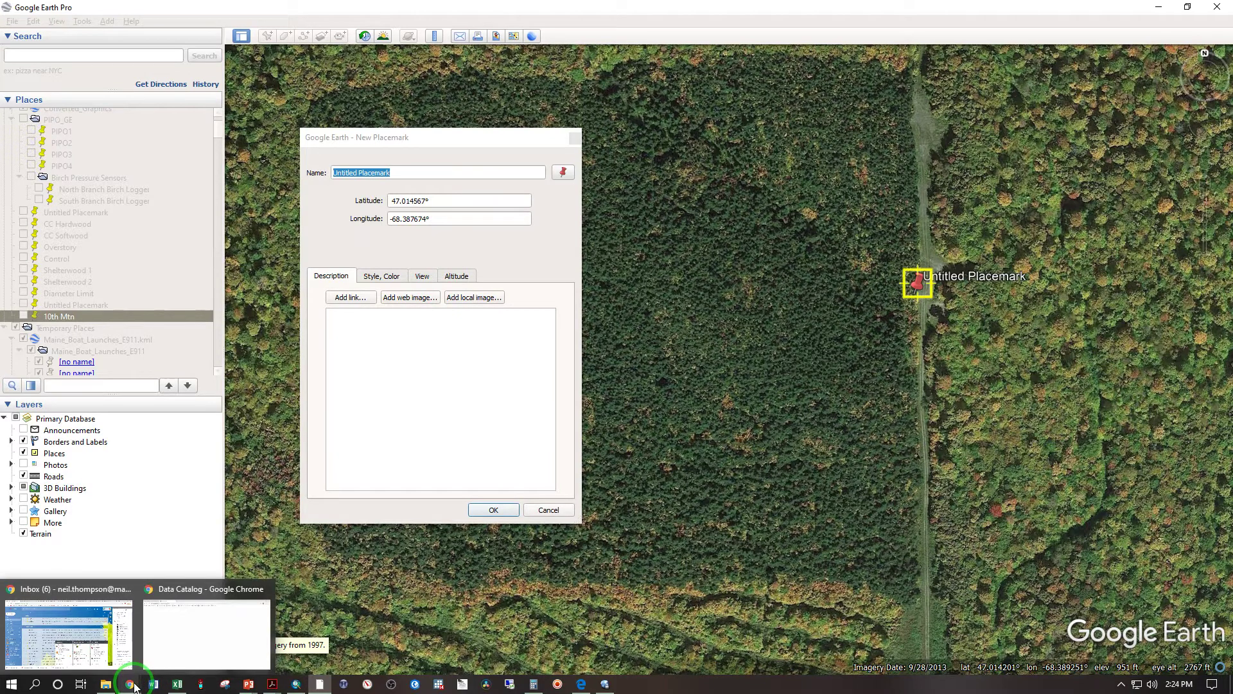
left_click(166, 651)
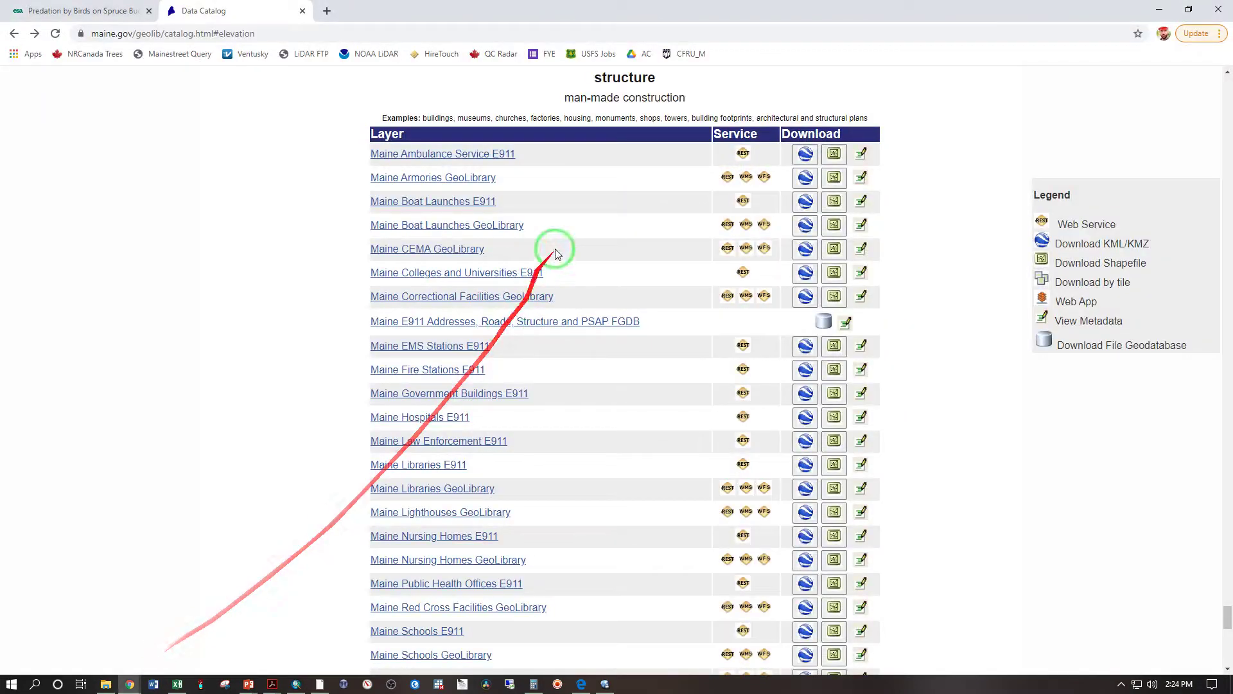
left_click(328, 11)
type("maps")
key("Return")
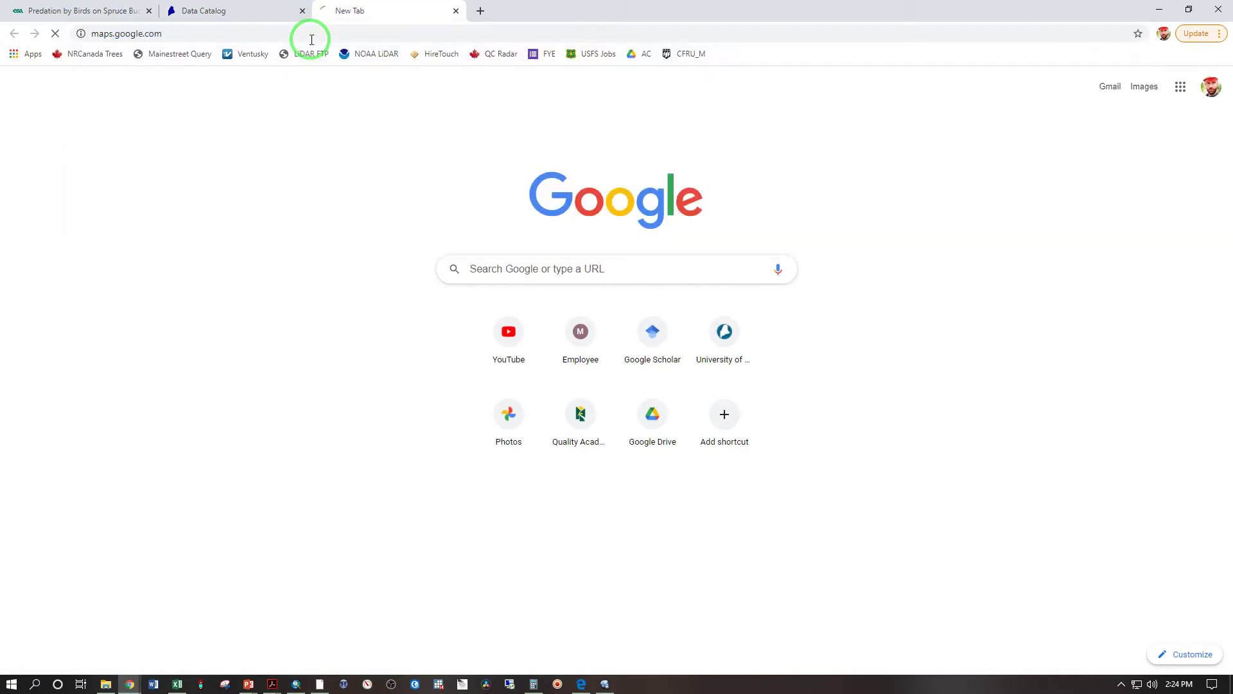
Copy the new placemark's latitude, 47.014567°, from Google Earth into the Google Maps search
left_click(319, 685)
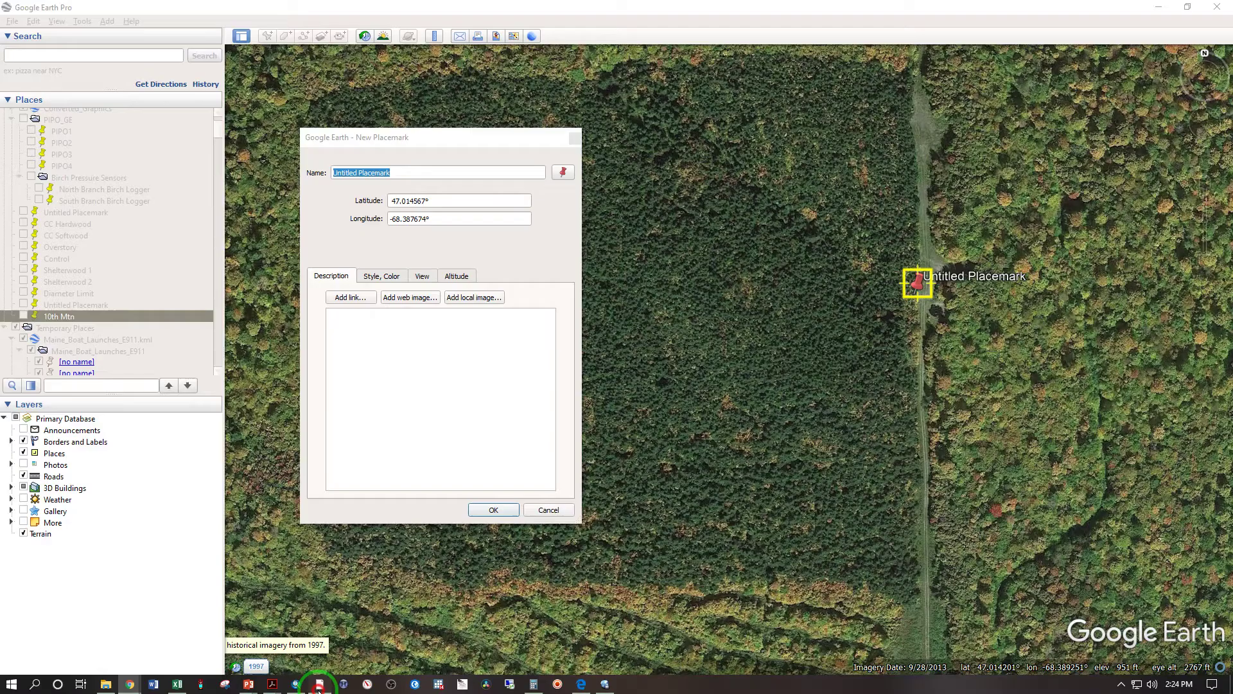
left_click(434, 202)
key("ctrl+c")
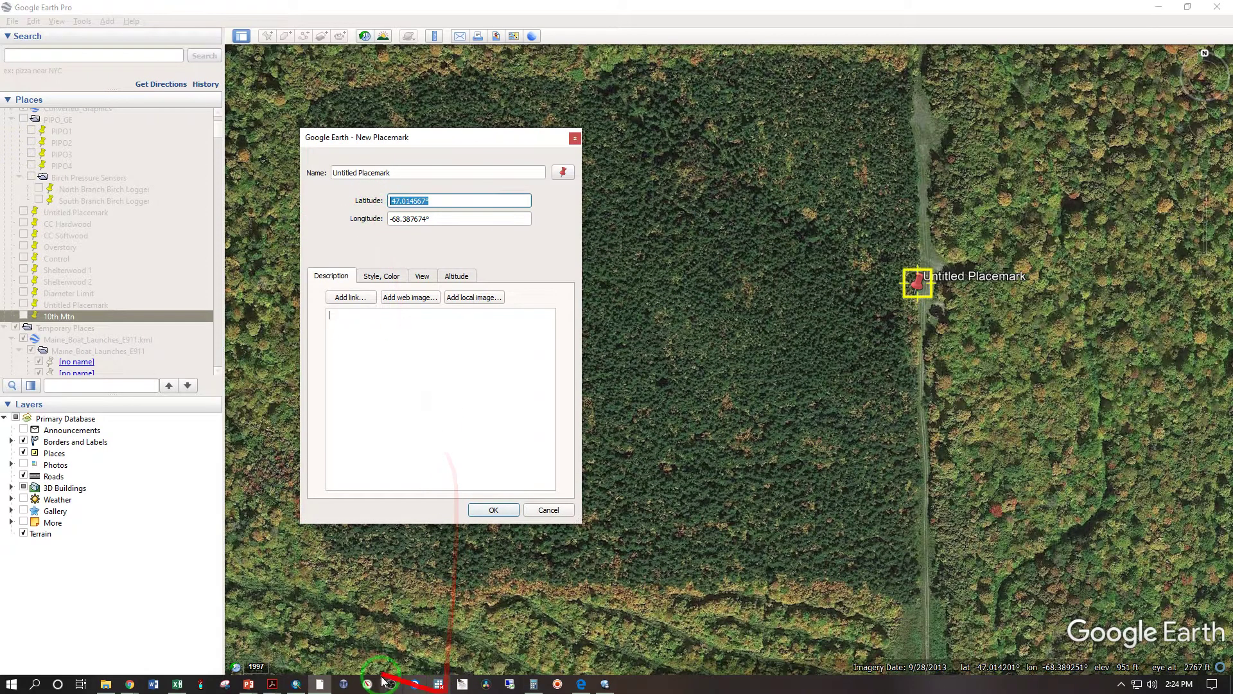
left_click(137, 688)
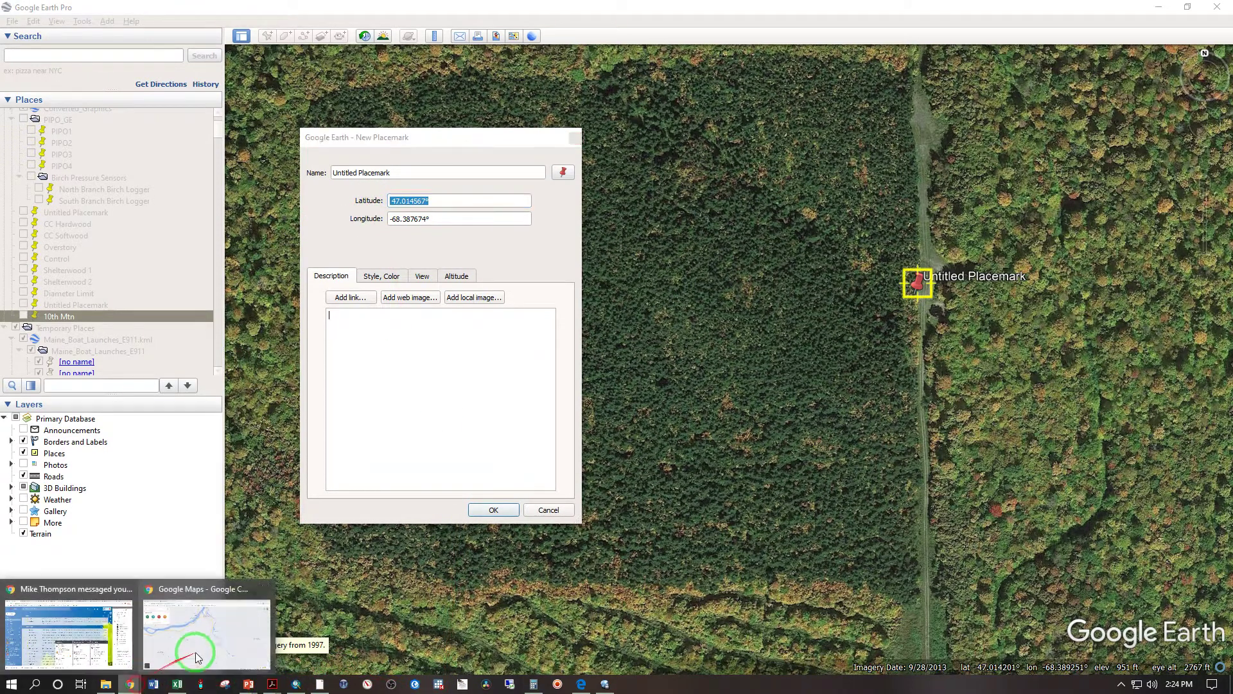
left_click(245, 616)
key("ctrl+v")
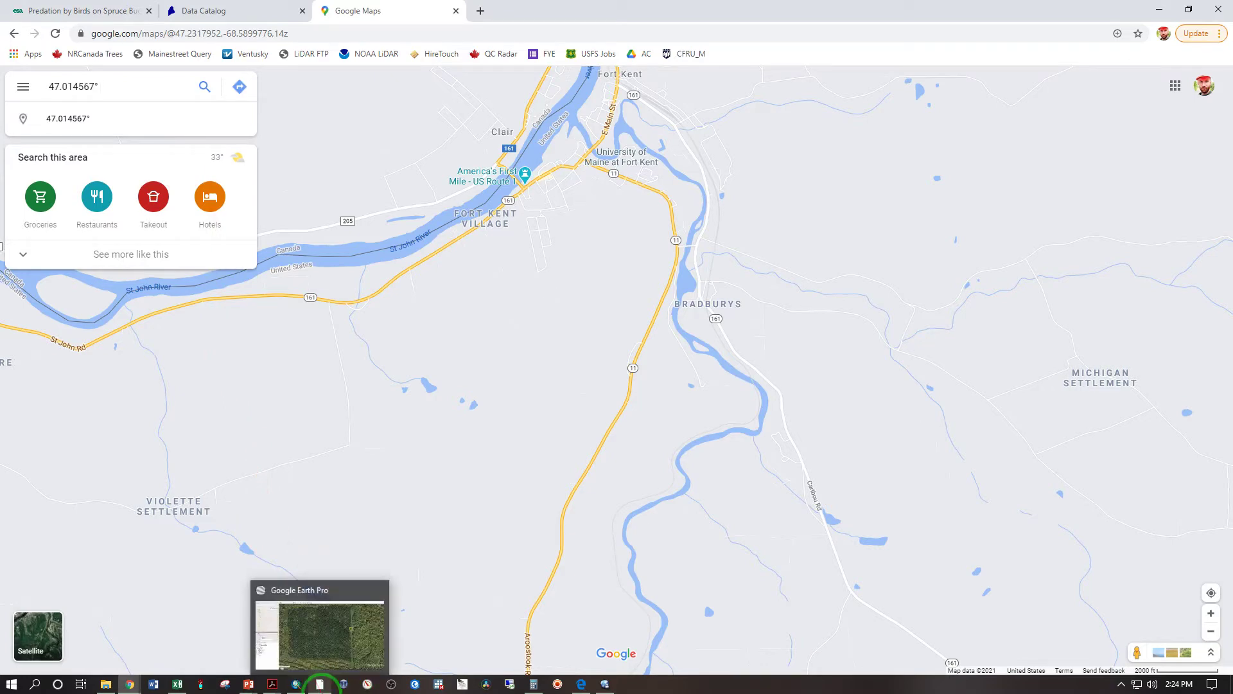
Add the placemark's longitude, -68.387674°, after the latitude in Google Maps and search for the coordinates
left_click(320, 683)
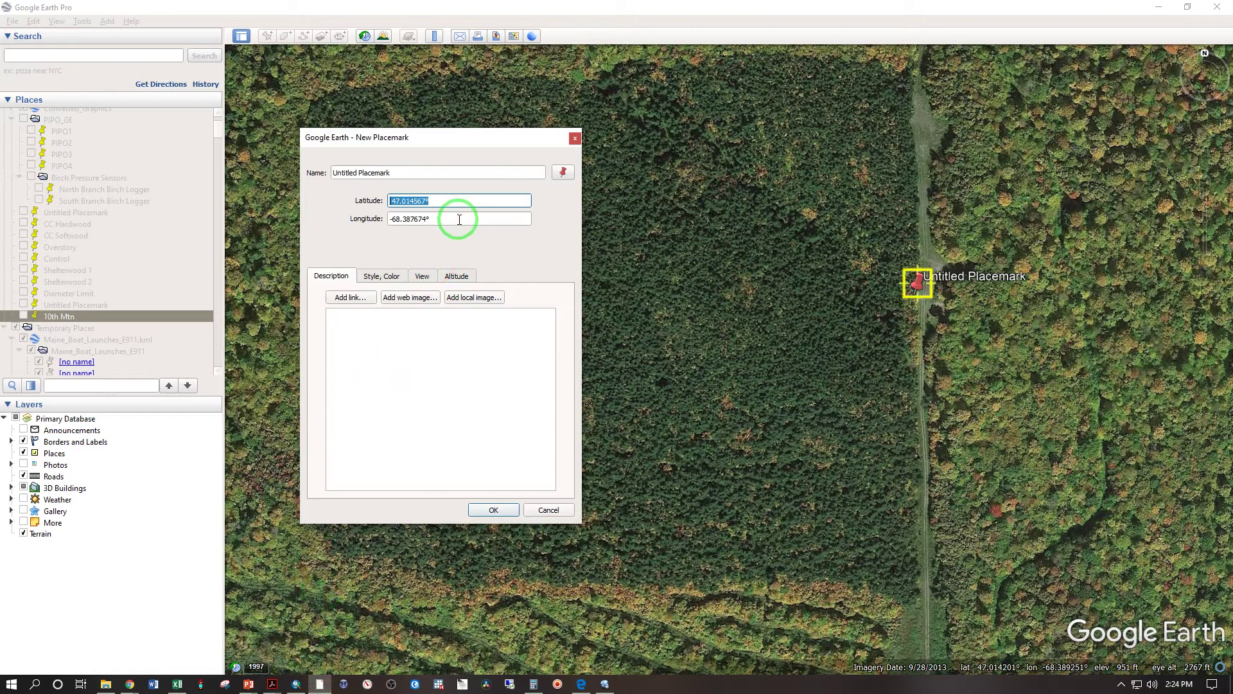
left_click_drag(457, 217, 355, 225)
key("ctrl+c")
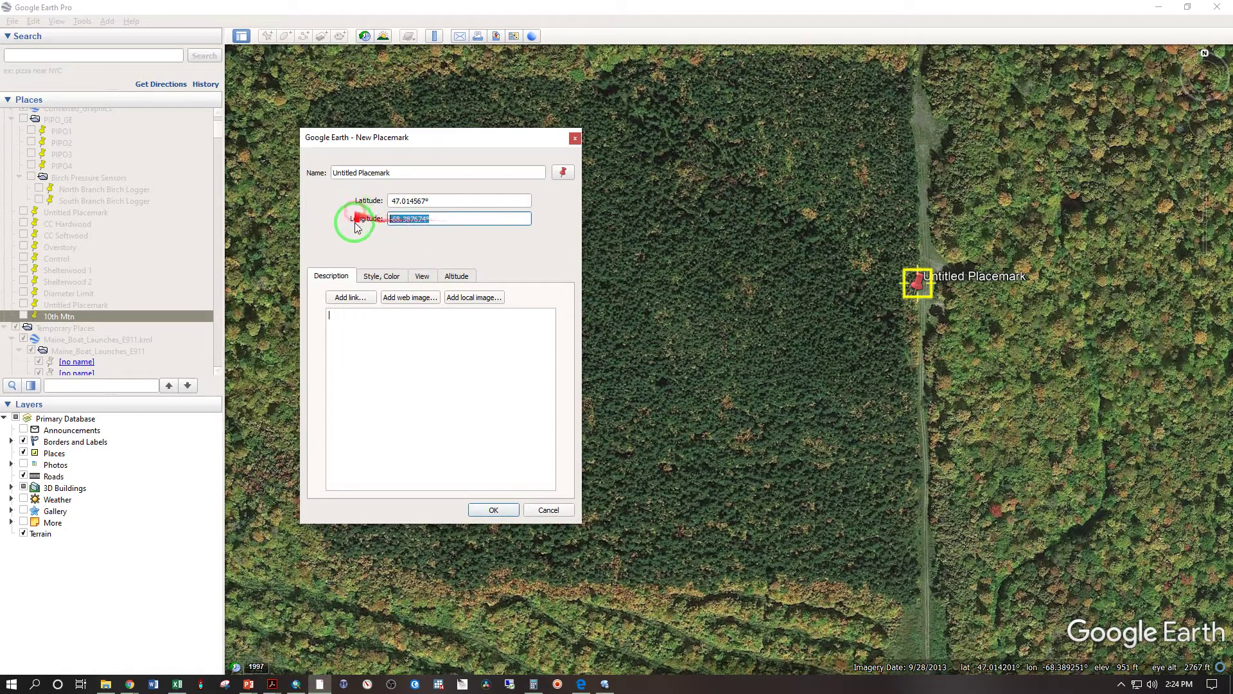
left_click(133, 684)
left_click(186, 594)
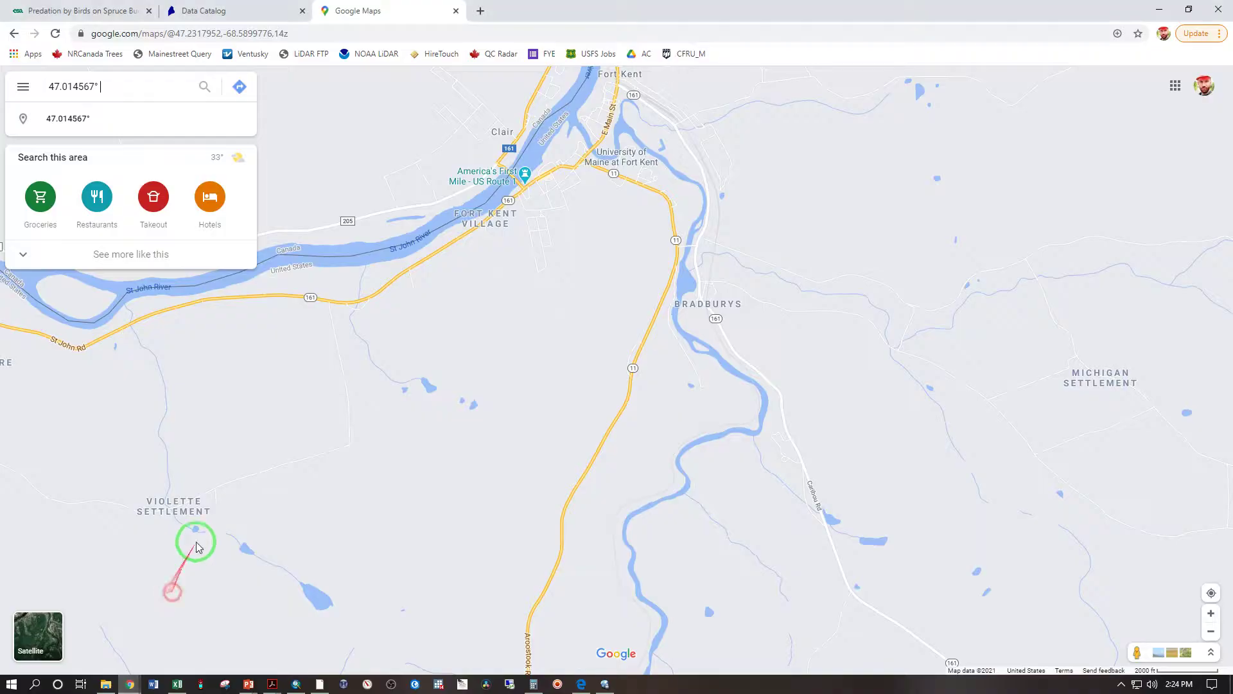
key("ctrl+v")
key("Return")
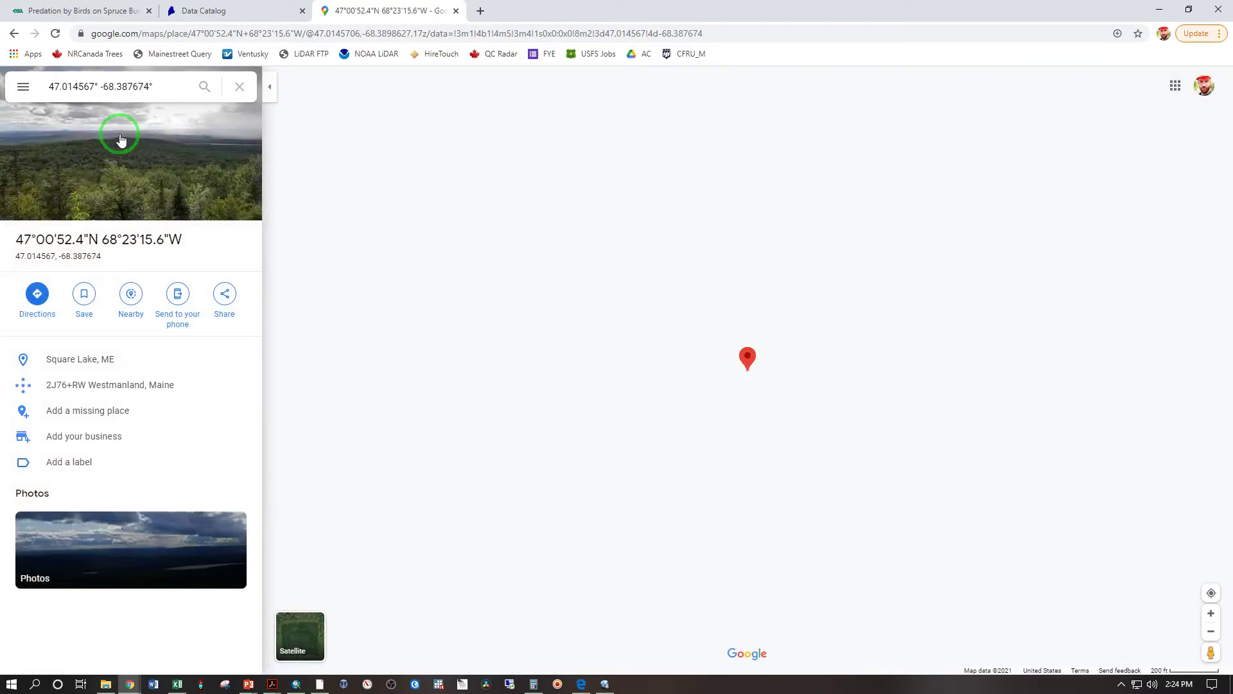
Show the located point on satellite imagery and get driving directions to it from Fort Kent, ME
left_click(318, 631)
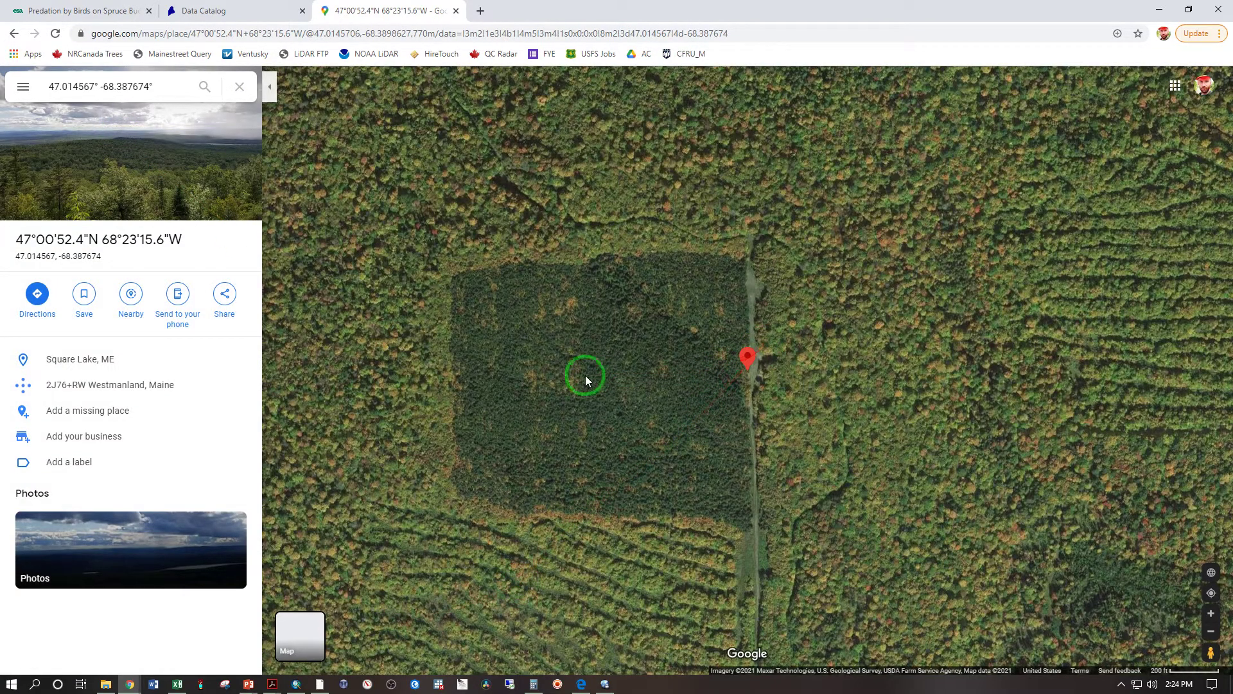
scroll(585, 379, "down", 3)
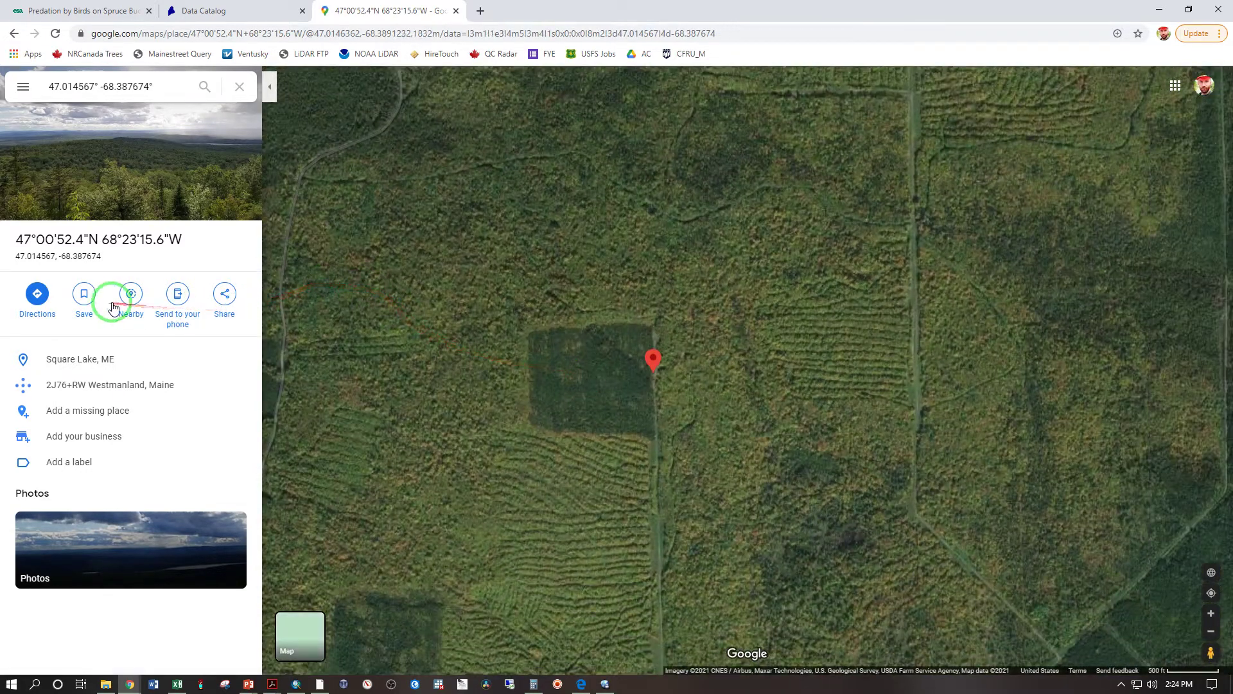
left_click(34, 295)
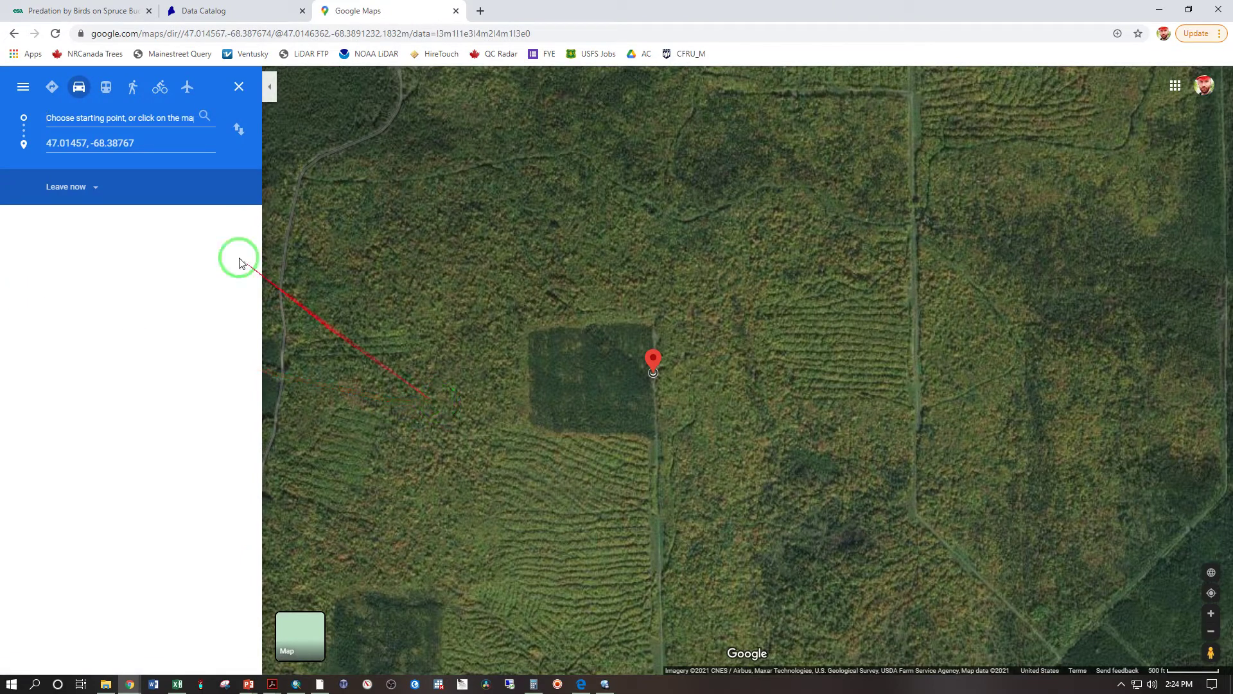
type("Fort Kent")
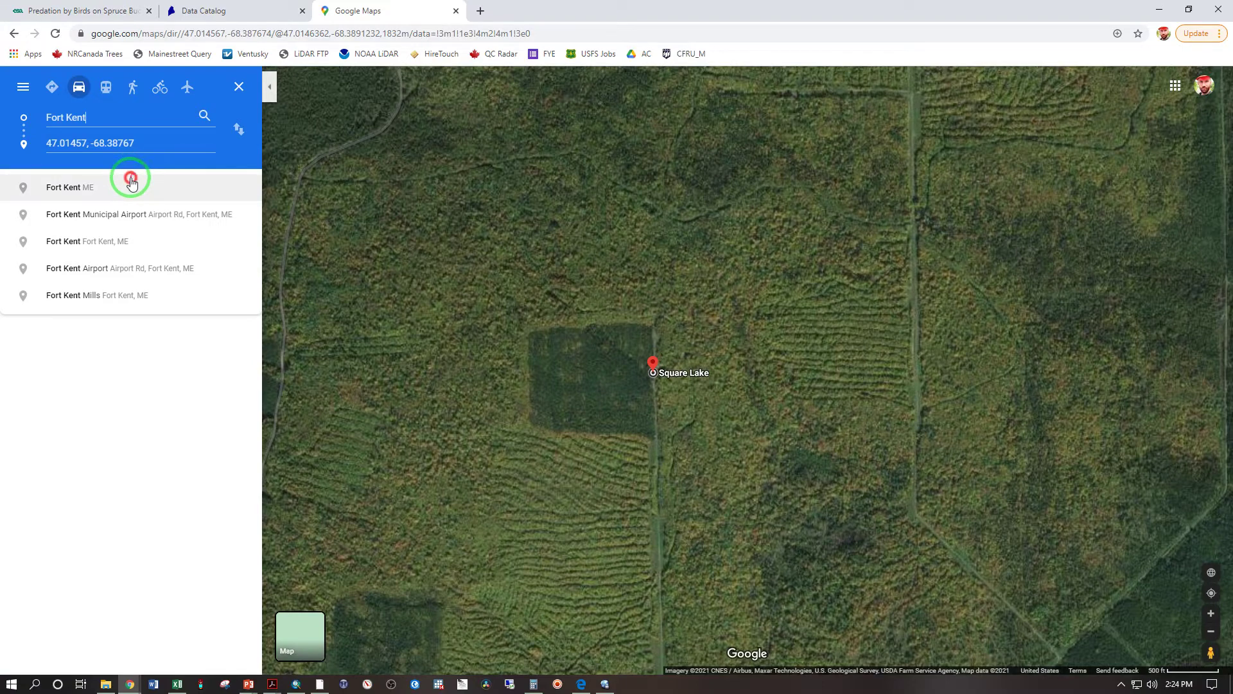
left_click(135, 185)
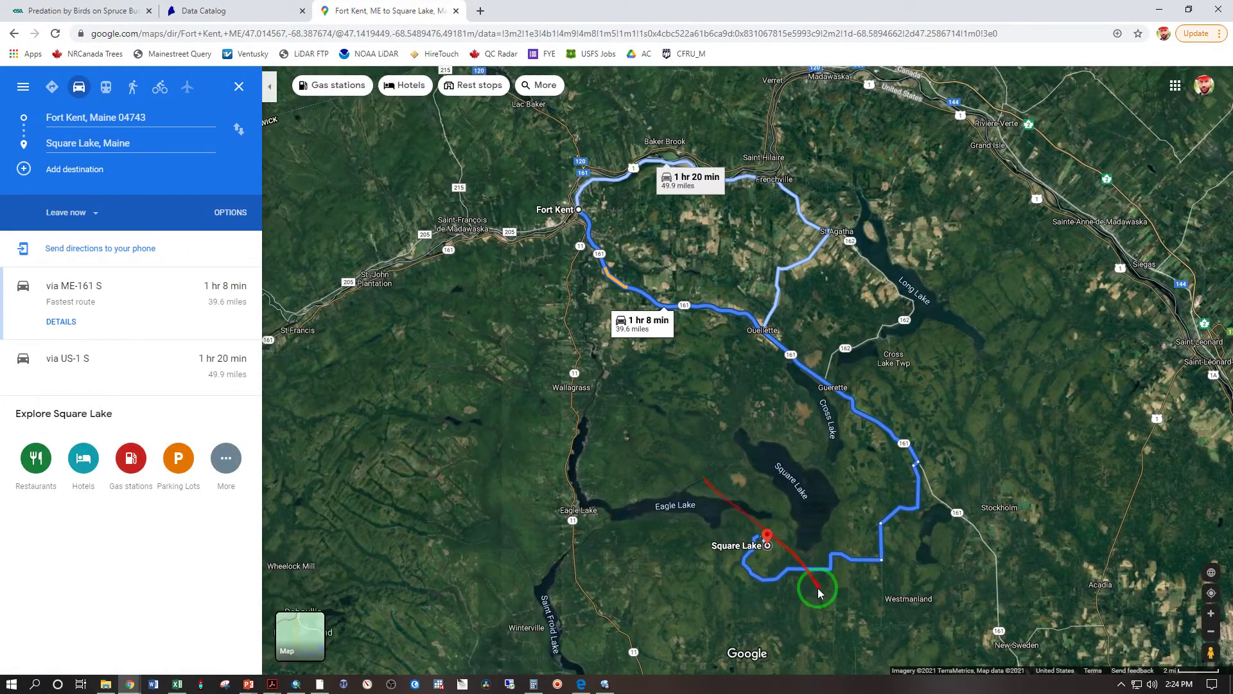
Examine the fastest route where it leaves Route 161 and runs south past Madawaska Lake
scroll(815, 582, "up", 3)
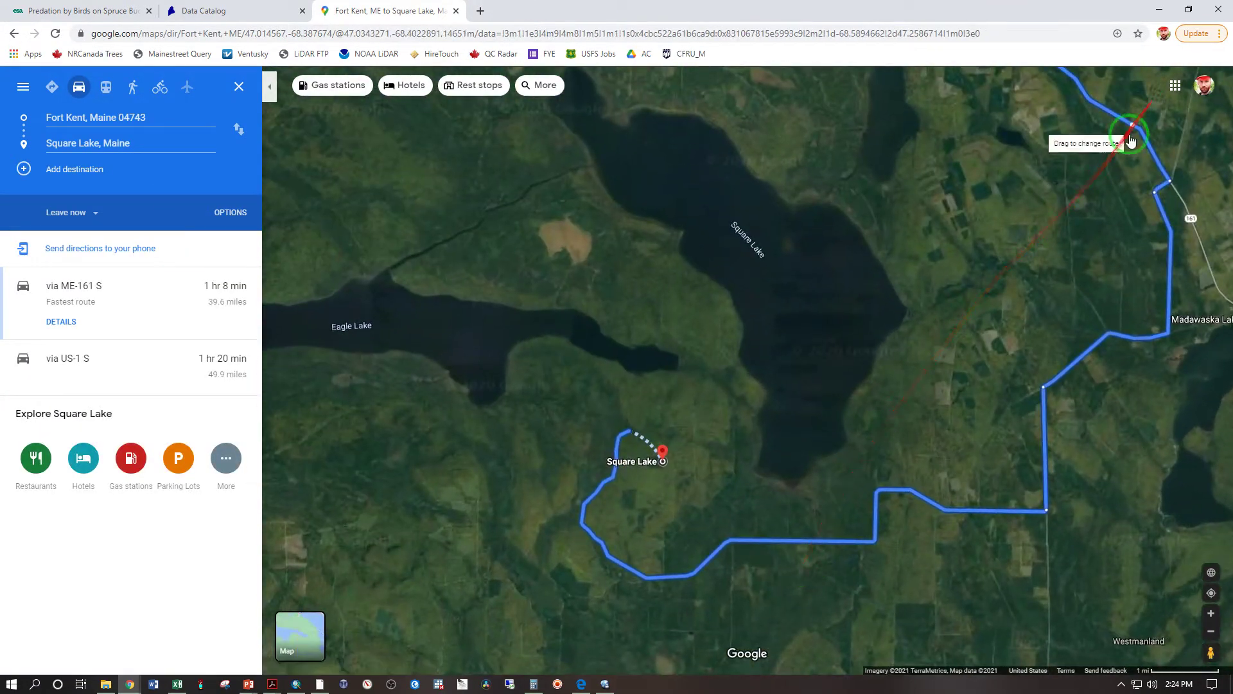
left_click_drag(1109, 194, 953, 232)
scroll(1032, 315, "up", 2)
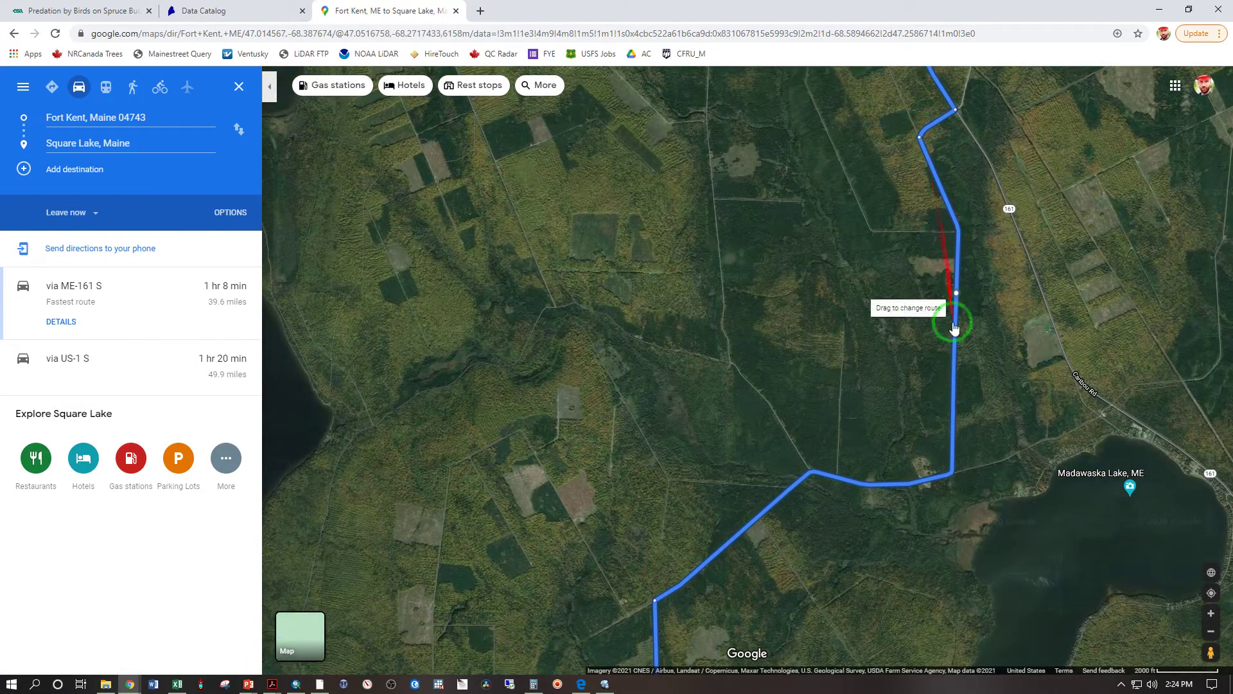
scroll(804, 358, "down", 2)
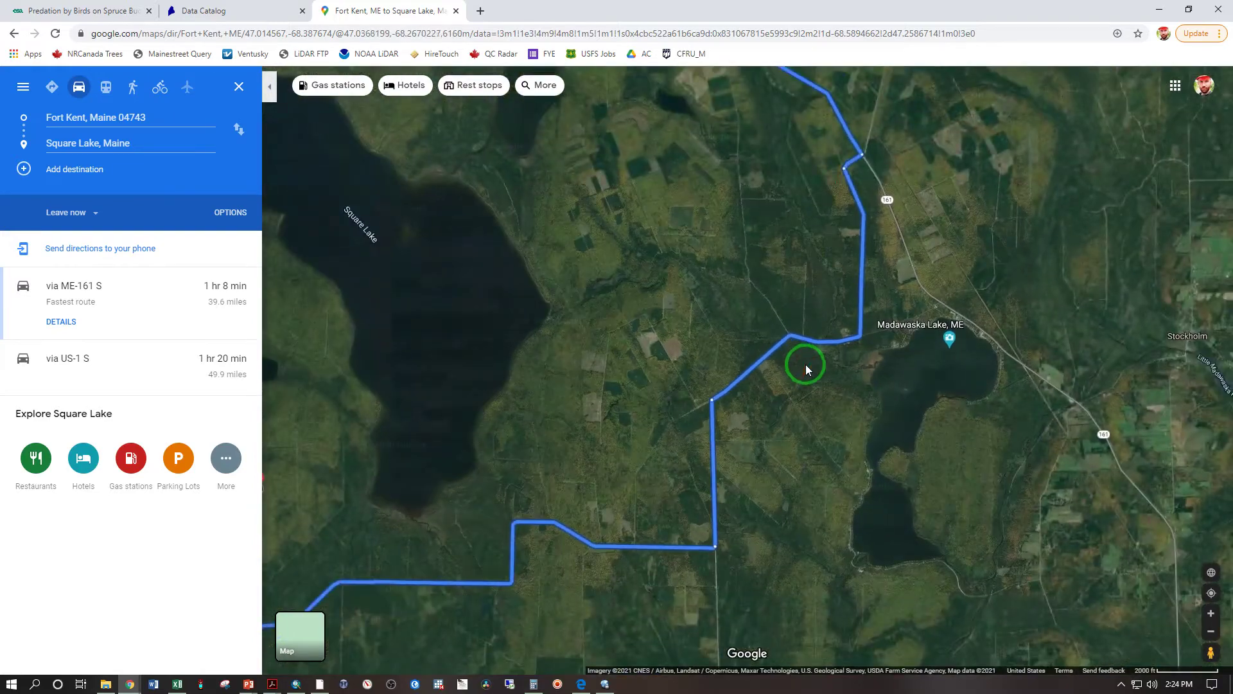
left_click_drag(842, 152, 788, 255)
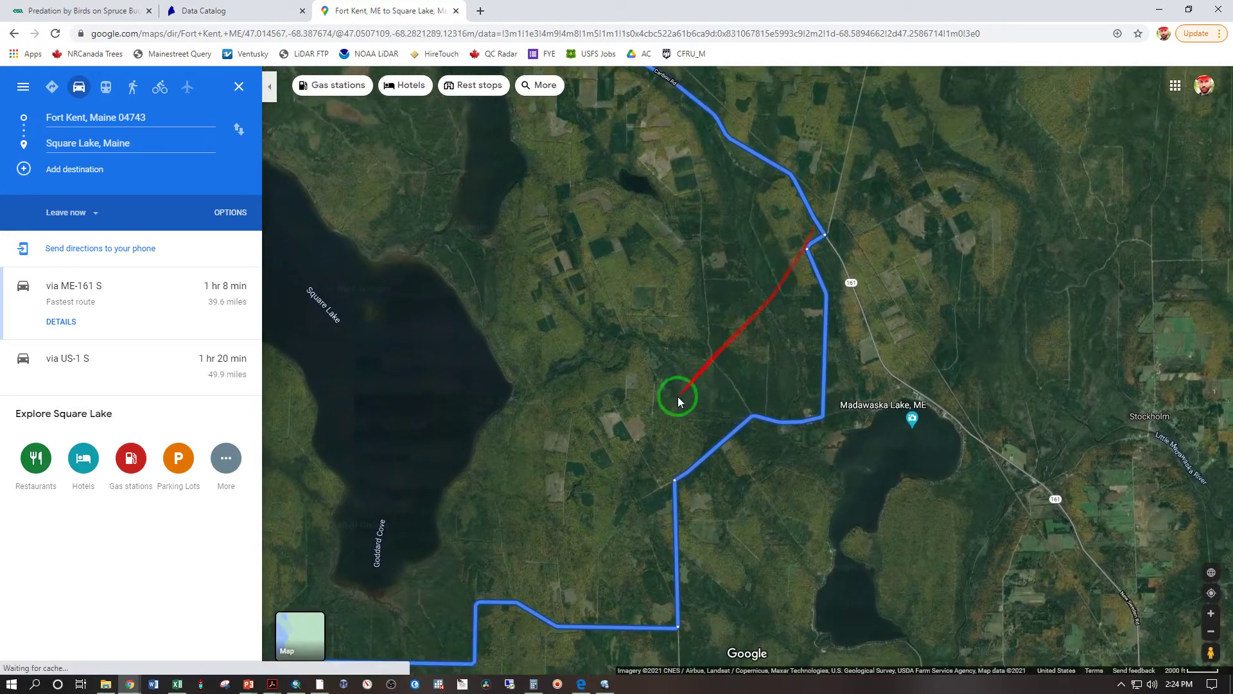
mouse_move(615, 486)
left_mouse_down()
mouse_move(755, 318)
mouse_move(653, 490)
left_mouse_up()
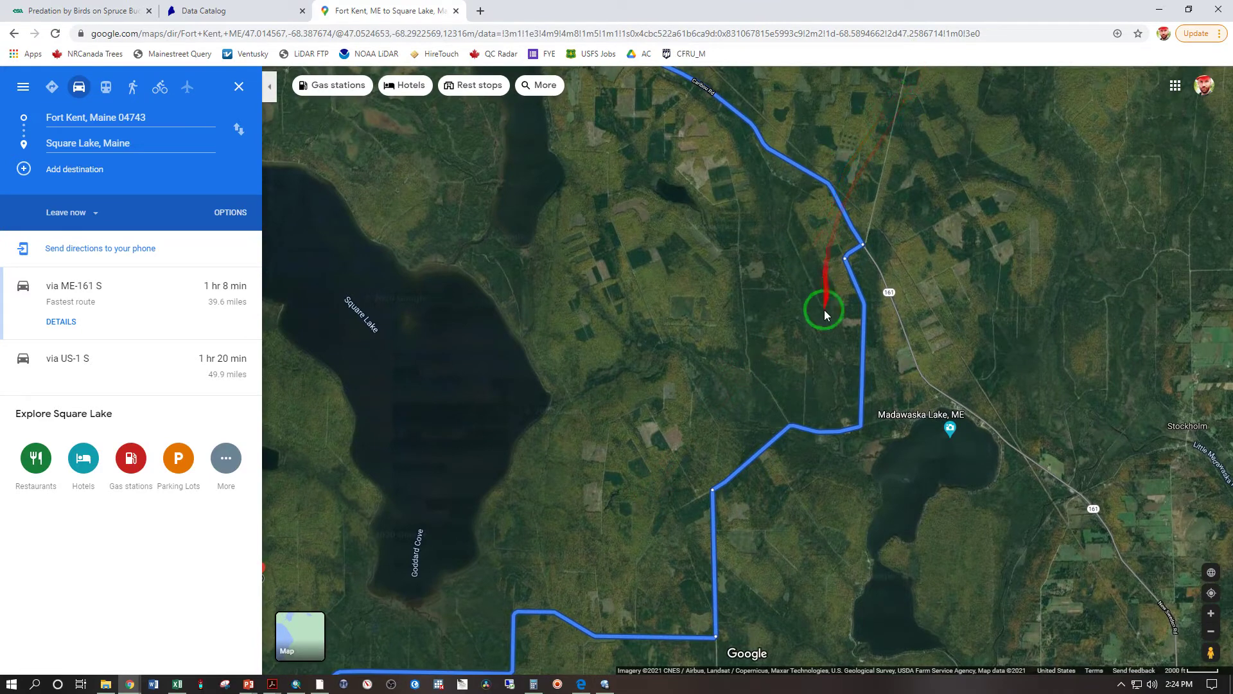
Follow the route west below Goddard Cove to its end near the stand, and return to the Google Earth placemark
left_click_drag(632, 458, 826, 275)
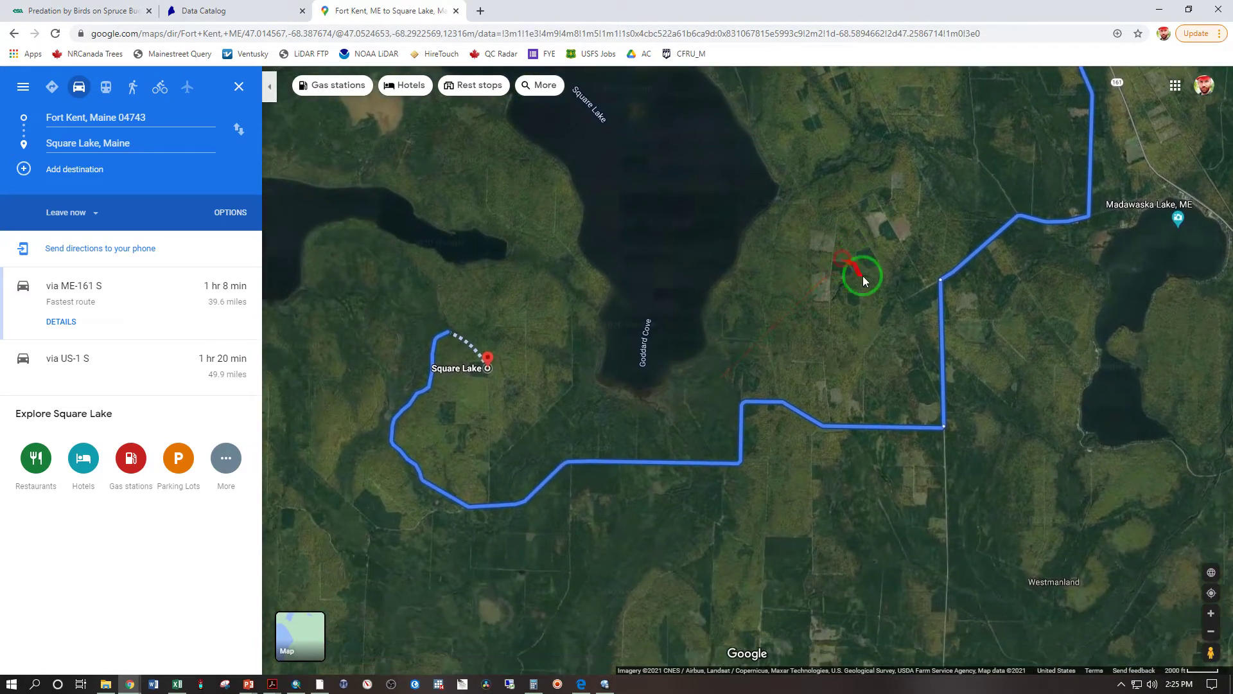
scroll(900, 495, "up", 1)
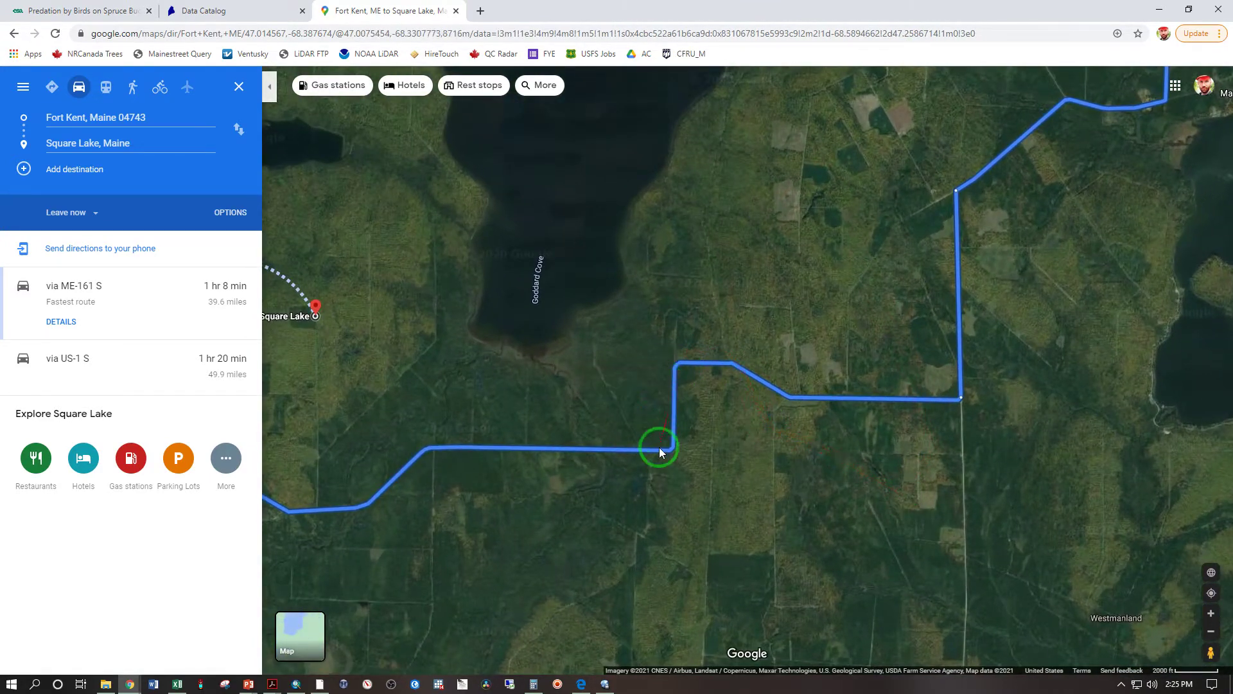
left_click_drag(573, 485, 921, 457)
scroll(618, 489, "up", 2)
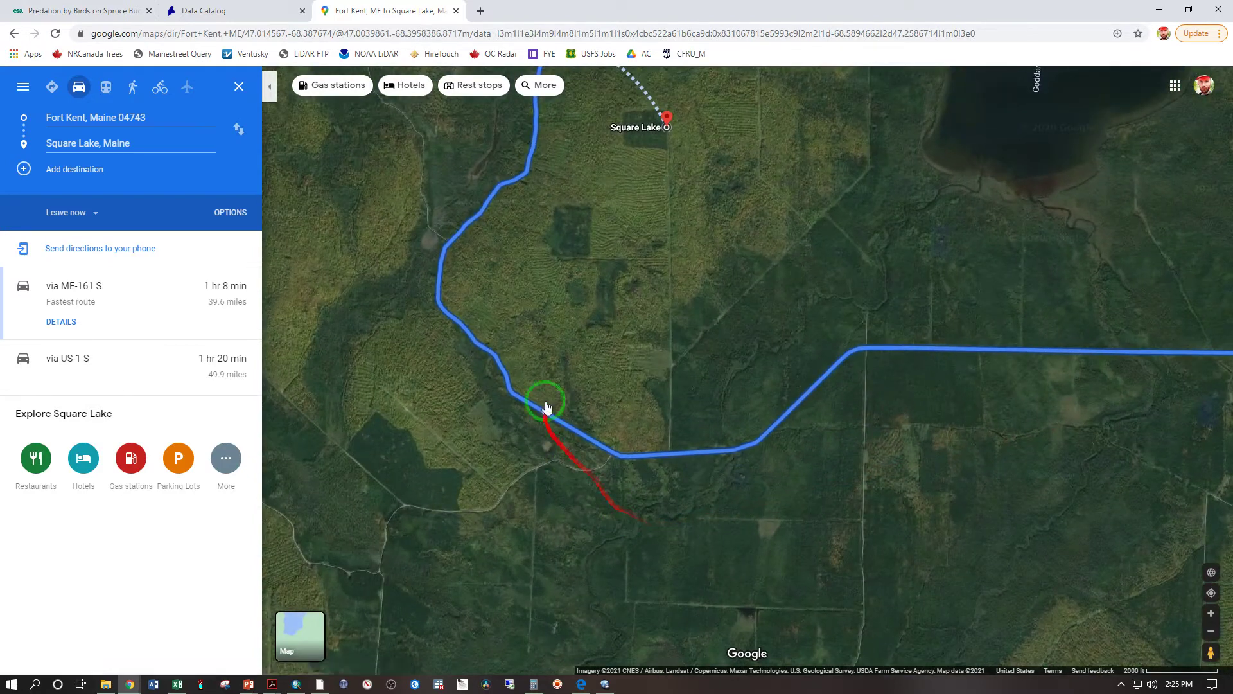
left_click_drag(589, 404, 709, 453)
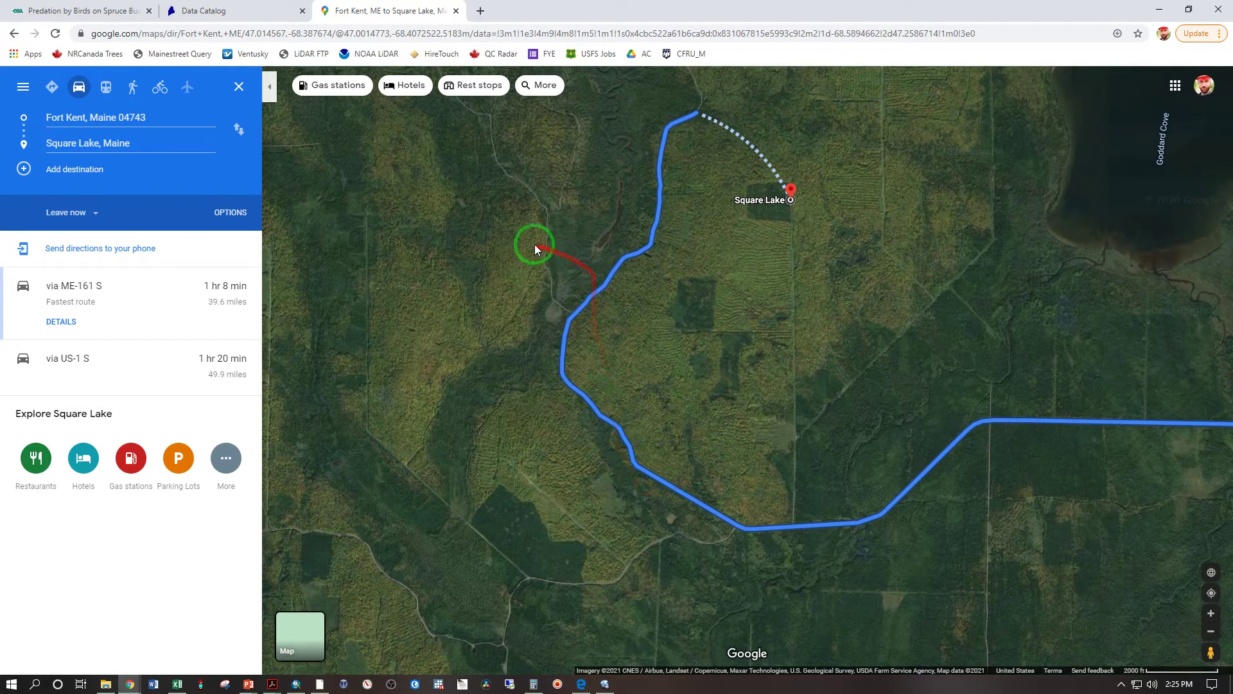
left_click_drag(532, 217, 482, 276)
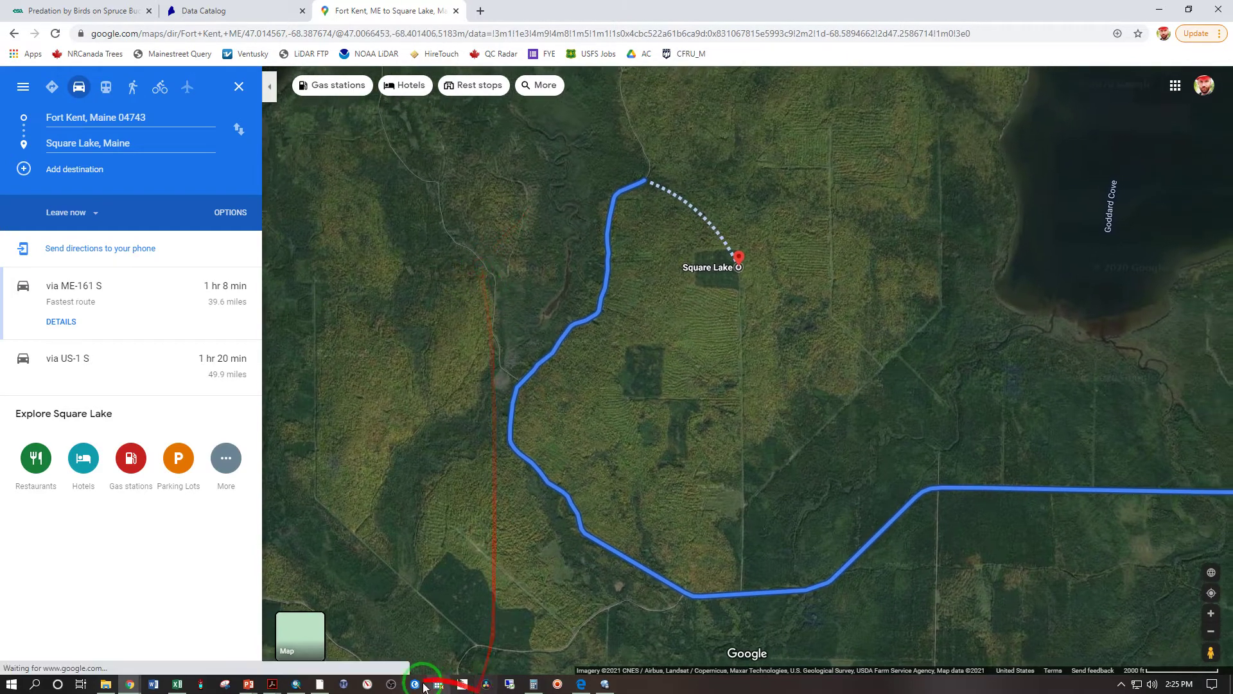
left_click(343, 685)
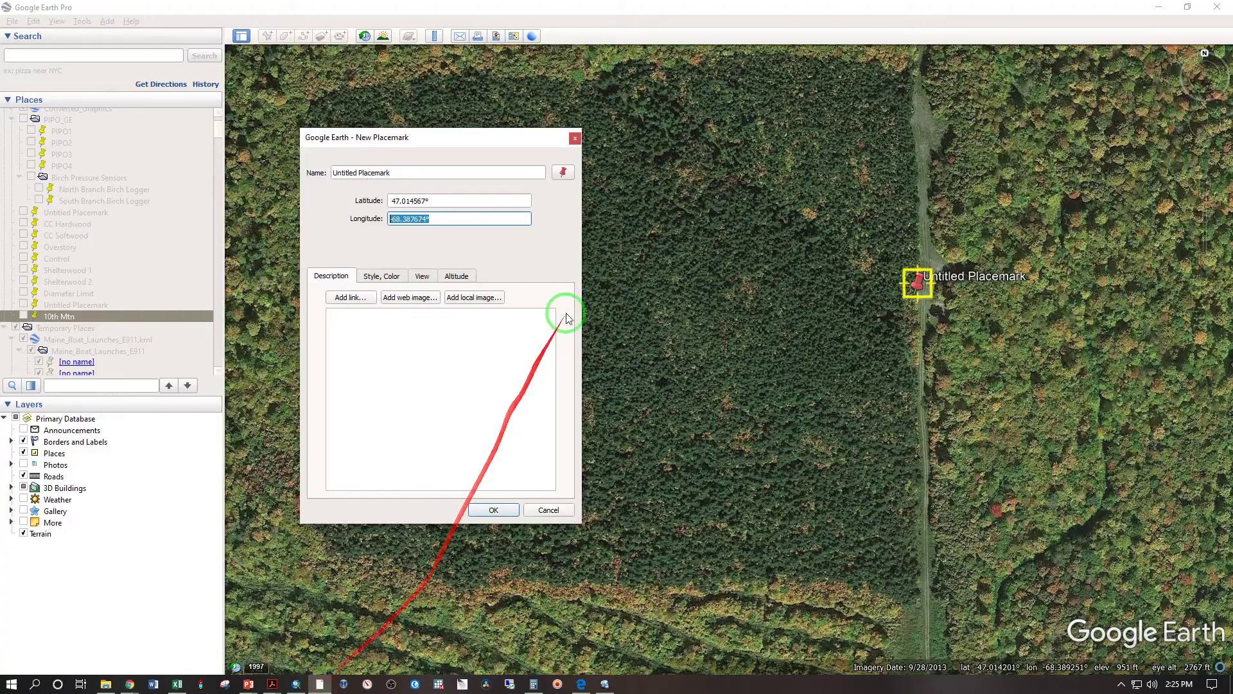
Discard the open placemark and examine the mapped road that bends southwest through the forest west of the conifer stand
left_click(577, 135)
scroll(644, 204, "down", 5)
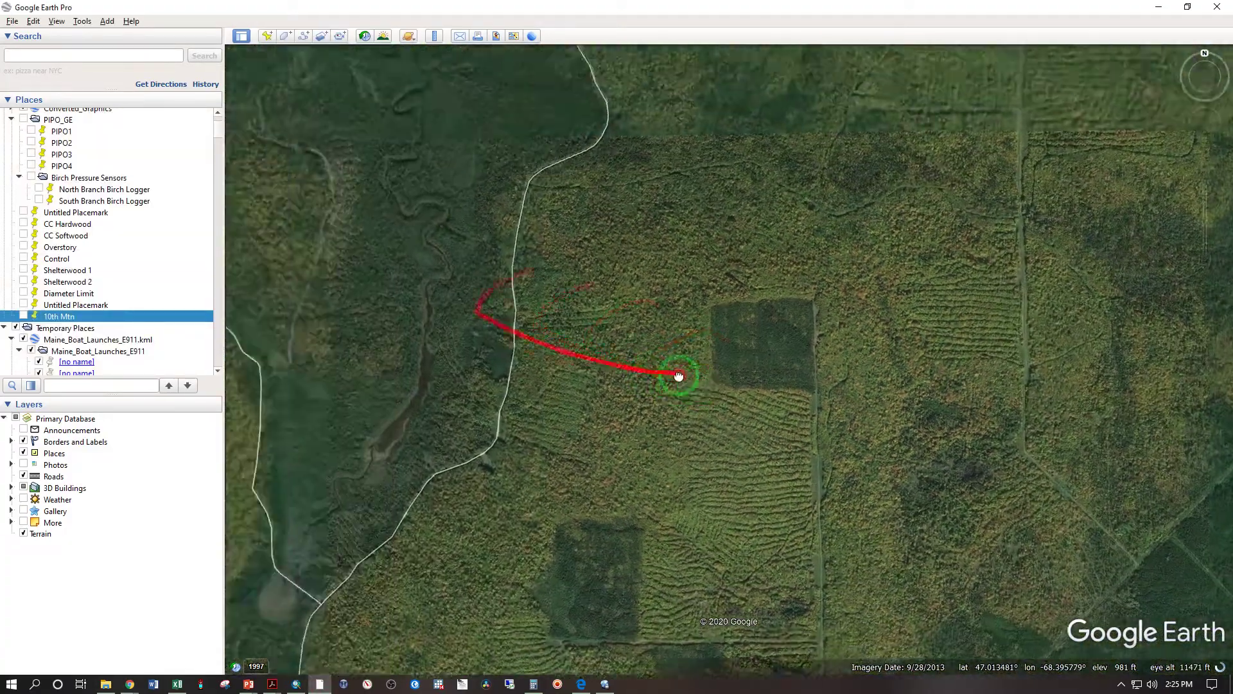
left_click_drag(679, 375, 747, 384)
scroll(562, 353, "up", 4)
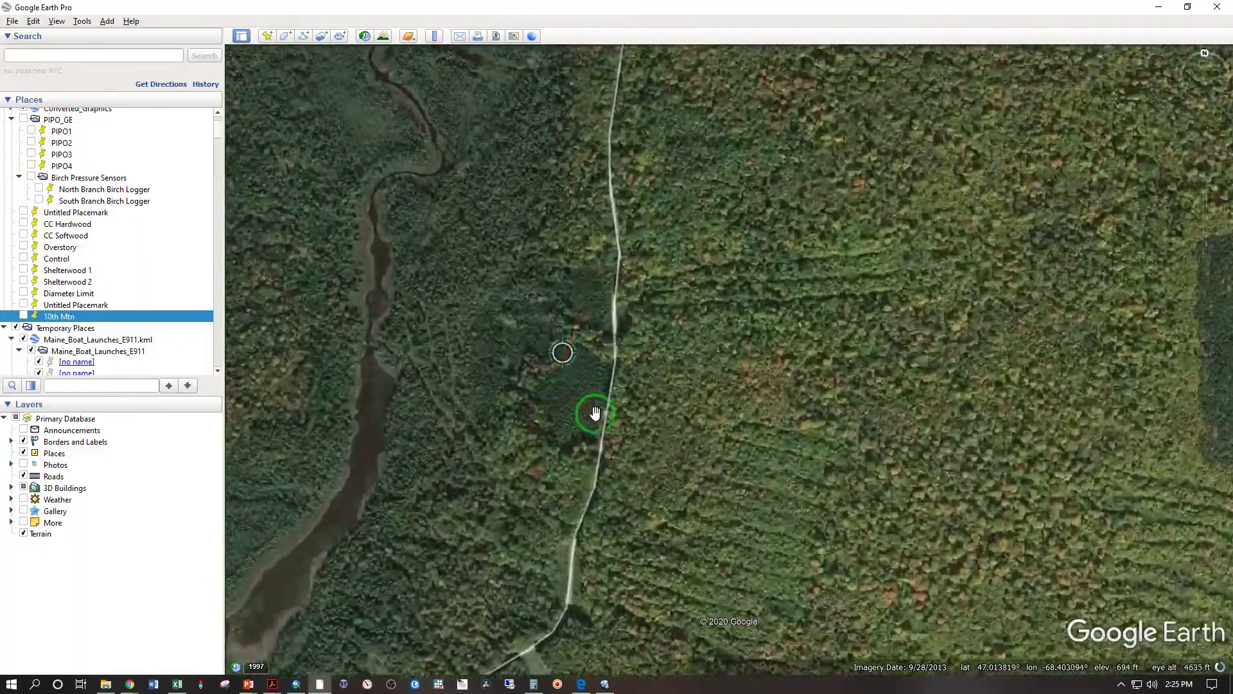
scroll(612, 443, "up", 2)
left_click_drag(628, 475, 702, 33)
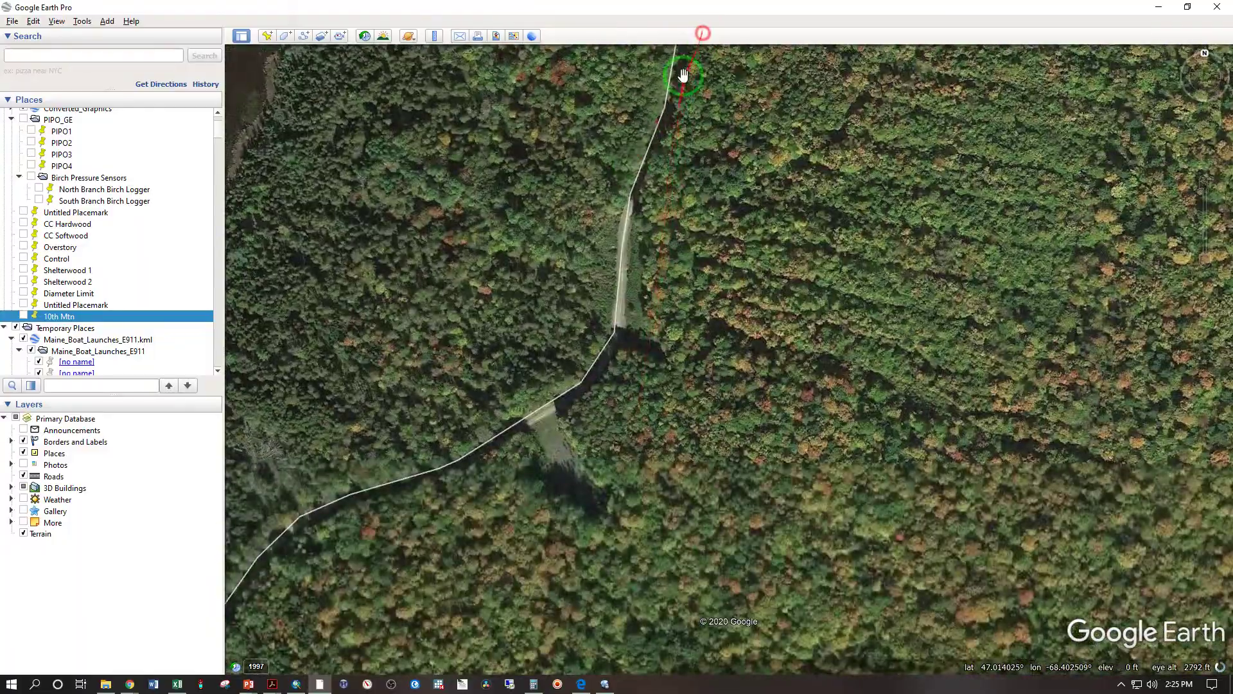
scroll(603, 281, "up", 1)
scroll(639, 357, "down", 1)
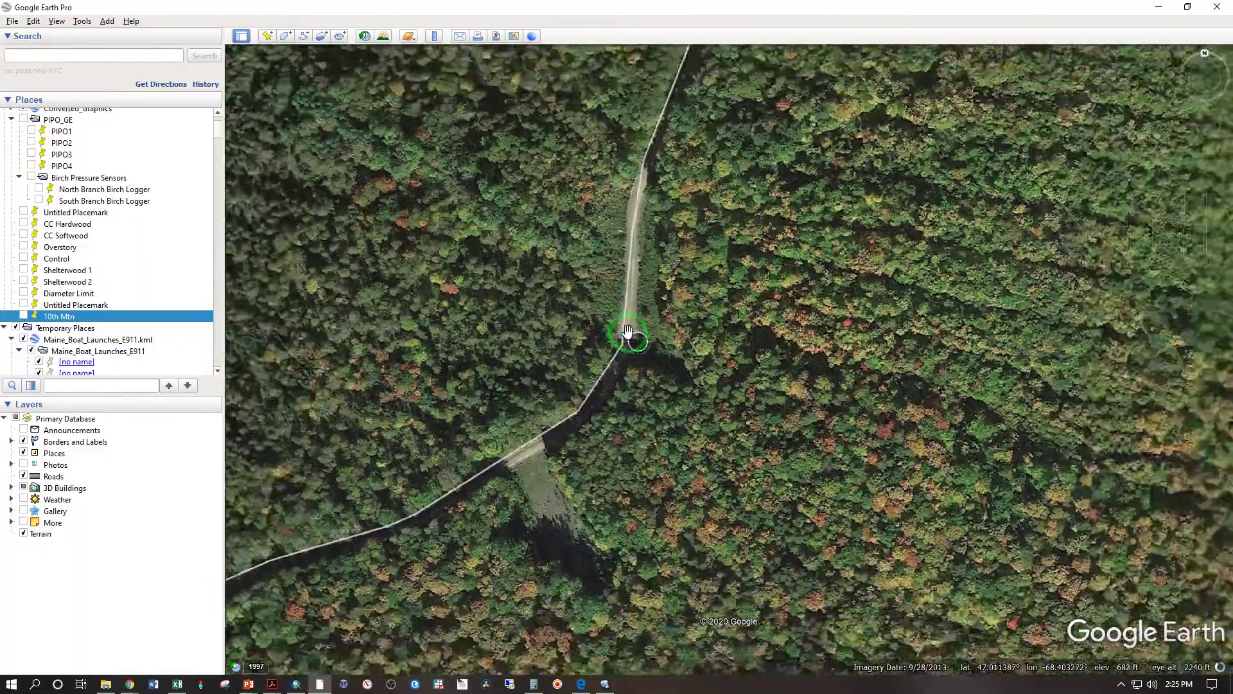
scroll(625, 327, "down", 3)
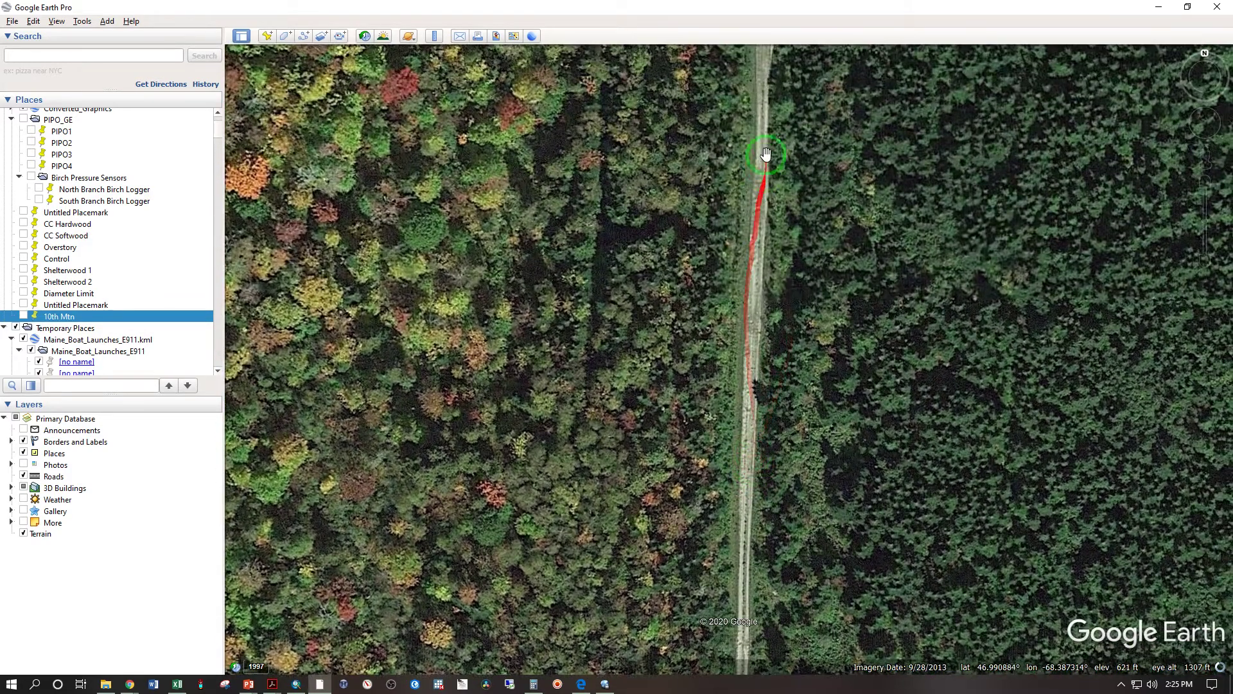
Follow the straight dirt track north from about latitude 46.991°, examining its surface and the conifers alongside it
left_click_drag(766, 154, 747, 418)
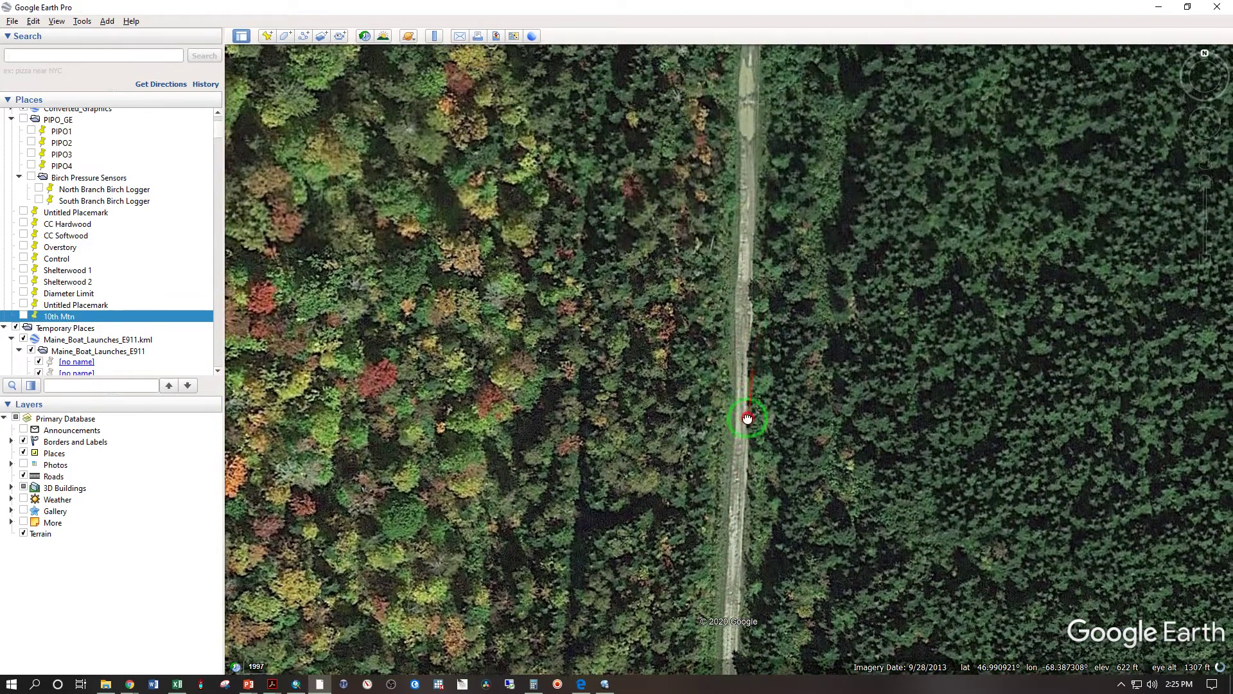
left_click_drag(735, 211, 727, 377)
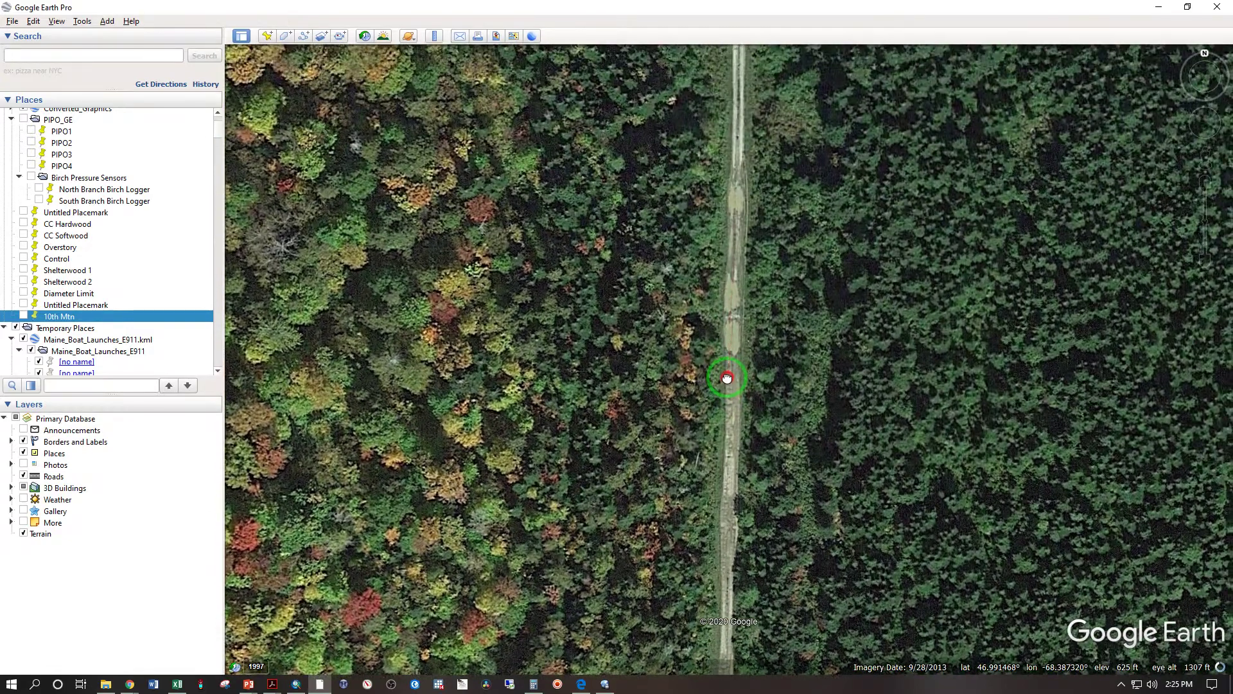
scroll(739, 280, "up", 3)
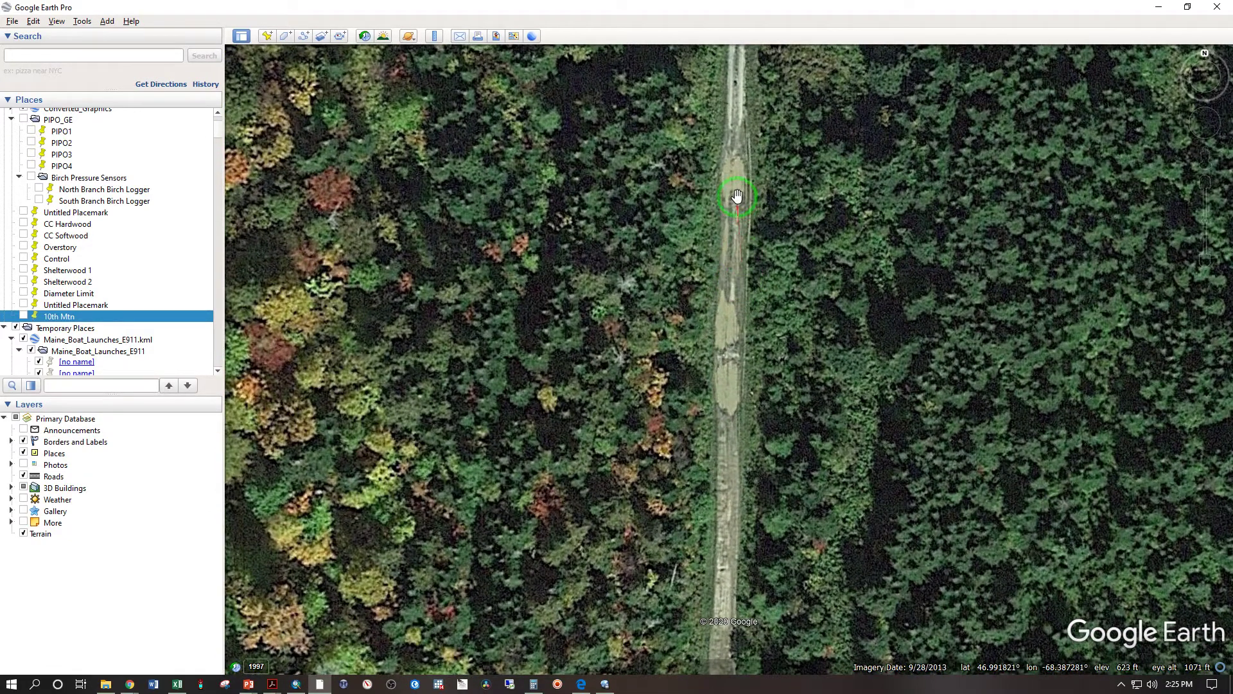
left_click_drag(737, 196, 715, 488)
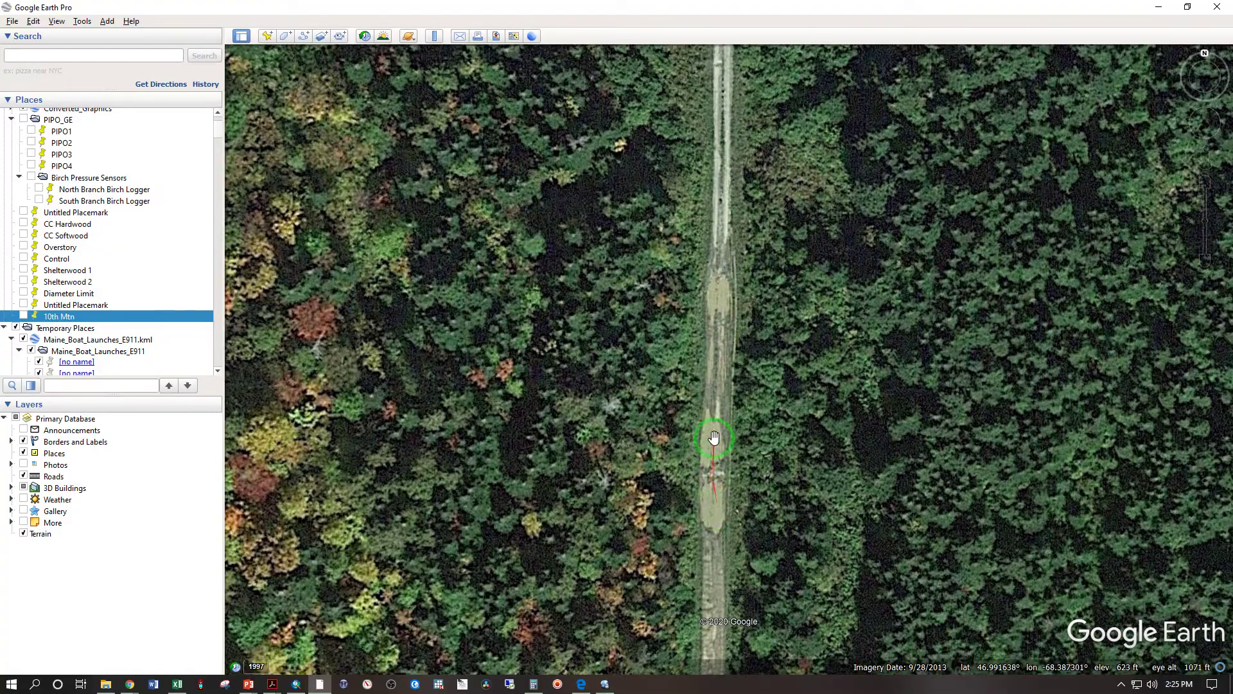
scroll(729, 301, "down", 5)
left_click_drag(740, 170, 731, 369)
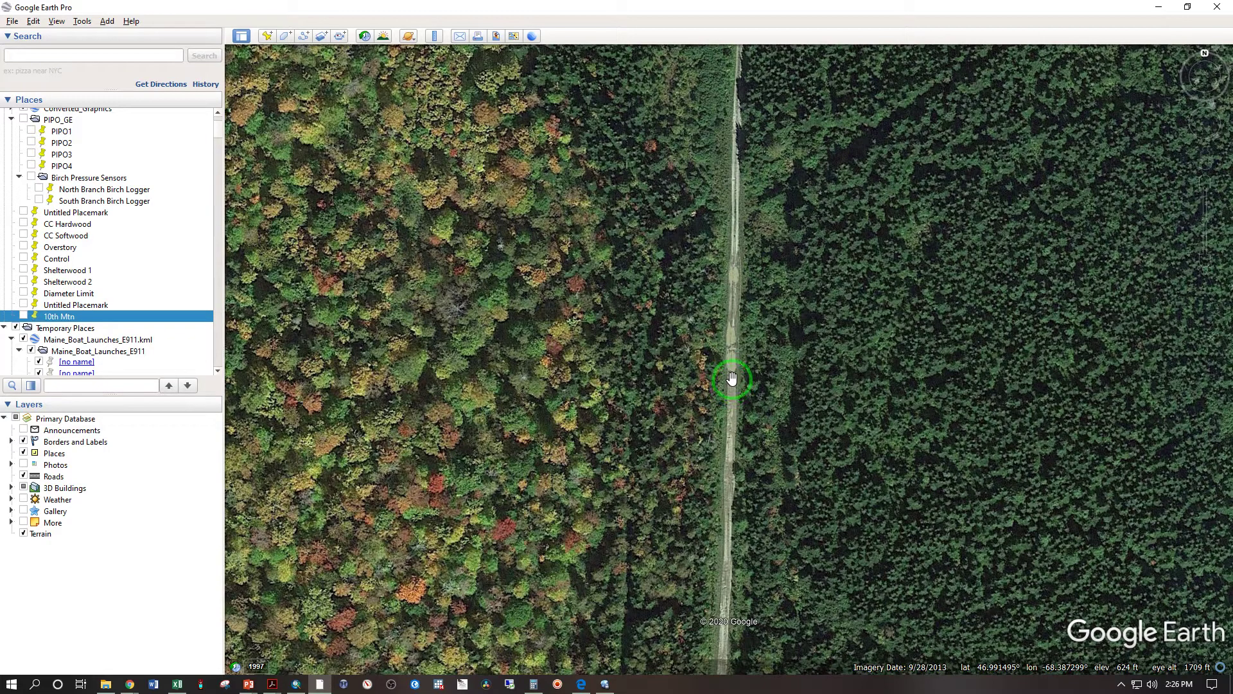
left_click_drag(738, 298, 690, 316)
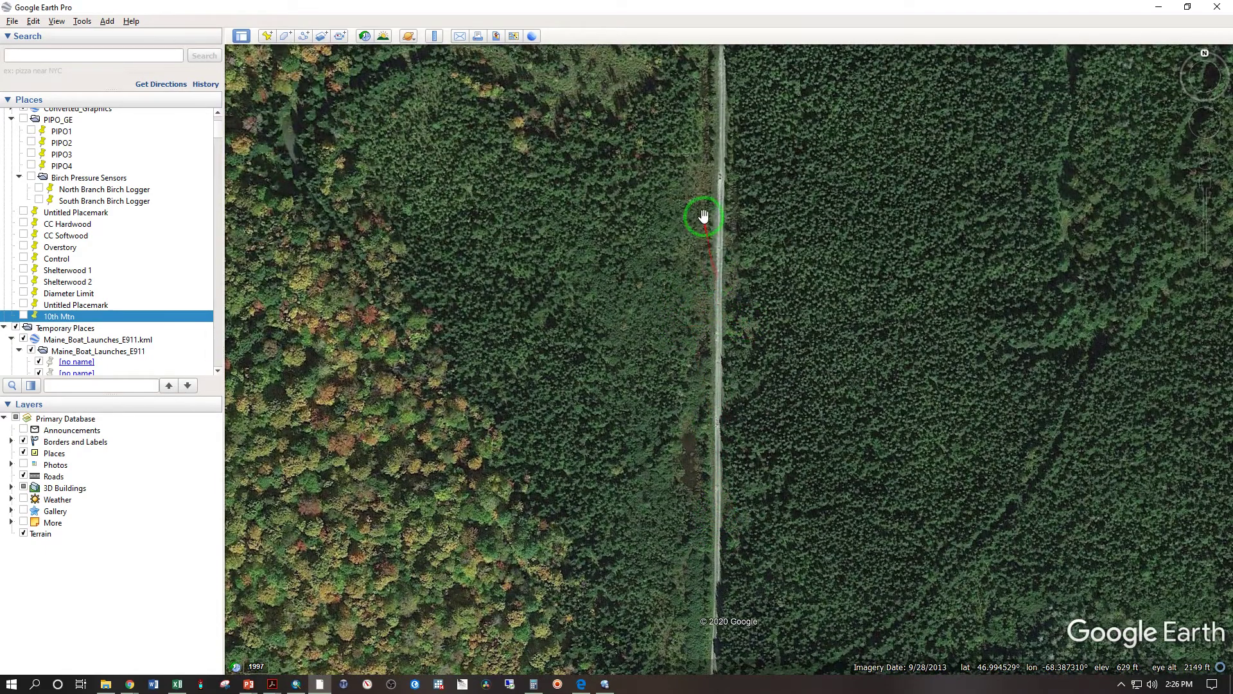
left_click_drag(715, 188, 727, 387)
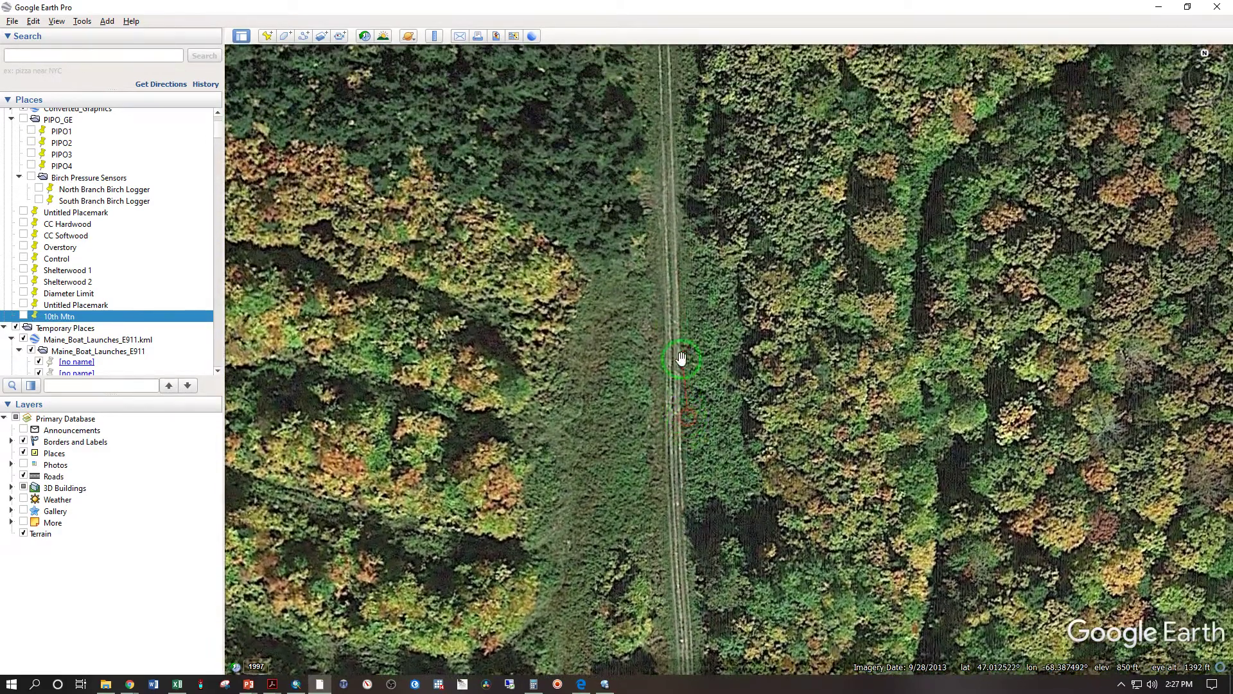
Follow the track north along the conifer stand's east edge, and view how it connects to the roads south of the stand
left_click_drag(655, 154, 676, 340)
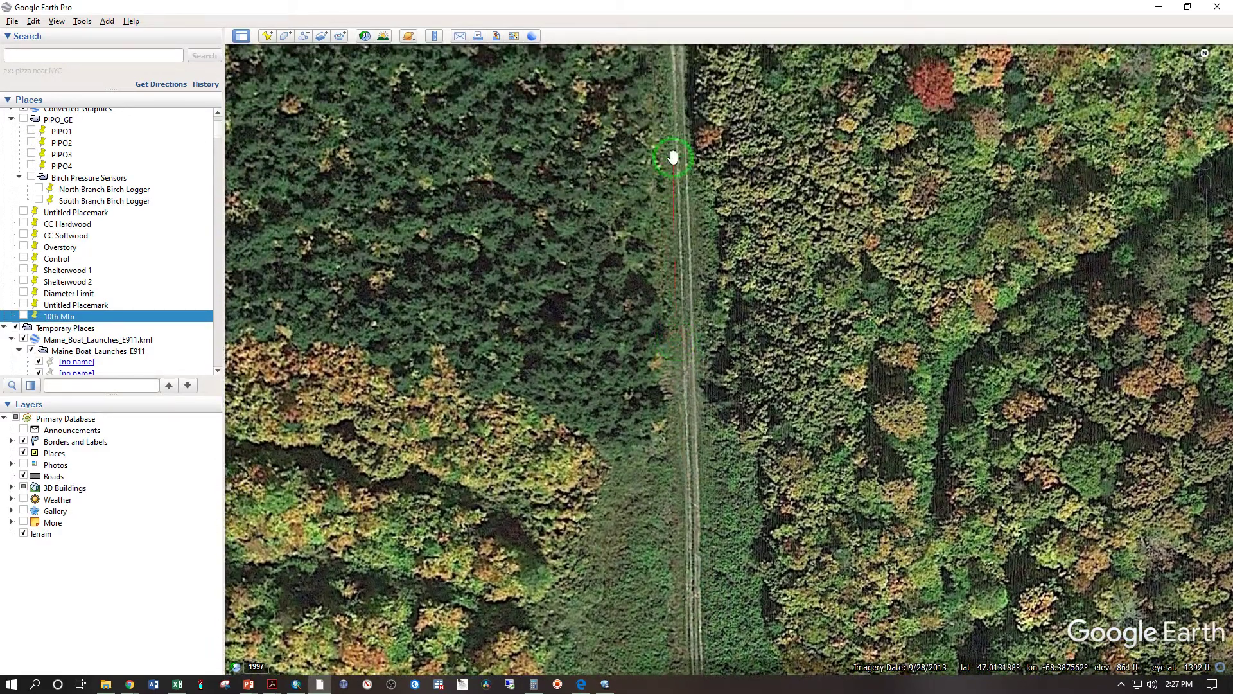
left_click_drag(672, 156, 694, 350)
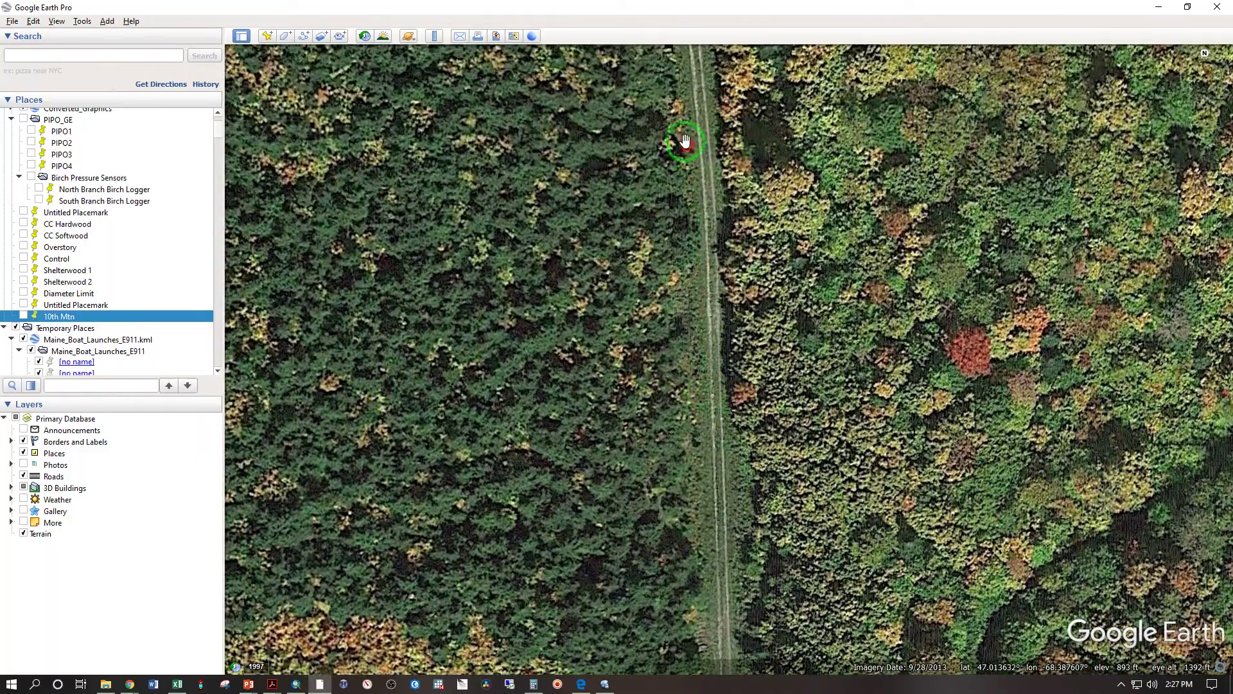
scroll(679, 138, "down", 3)
left_click_drag(677, 102, 719, 275)
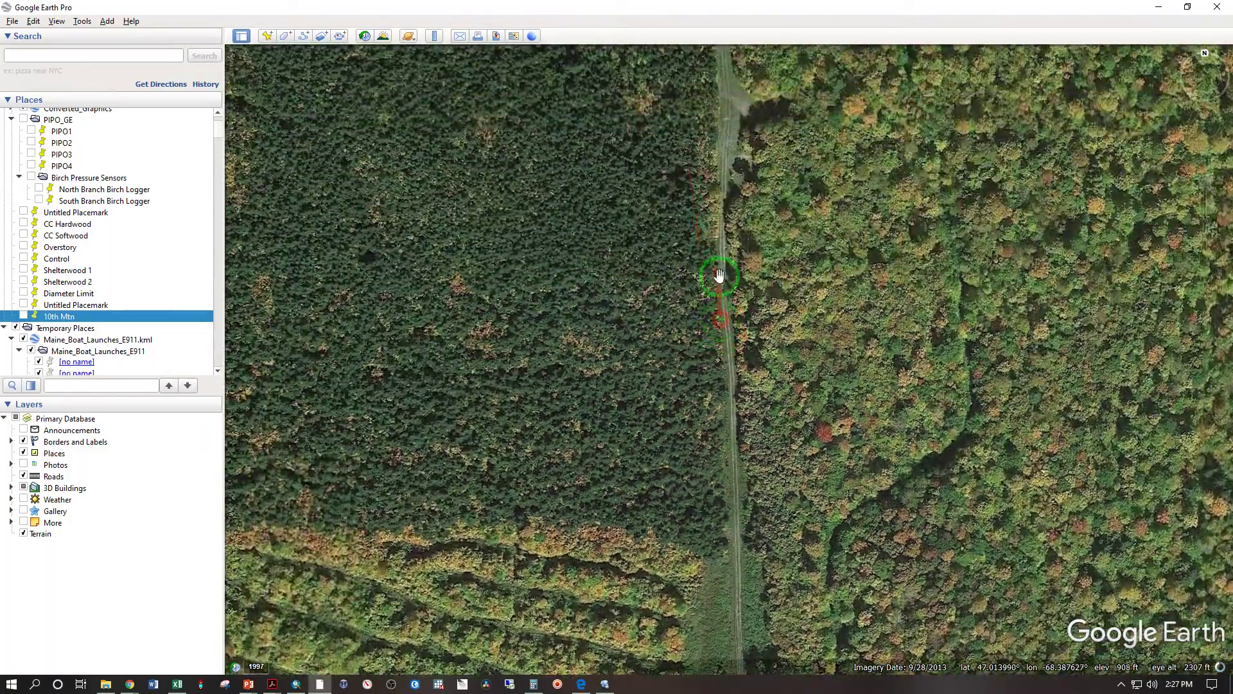
left_click_drag(716, 108, 749, 314)
scroll(744, 231, "down", 3)
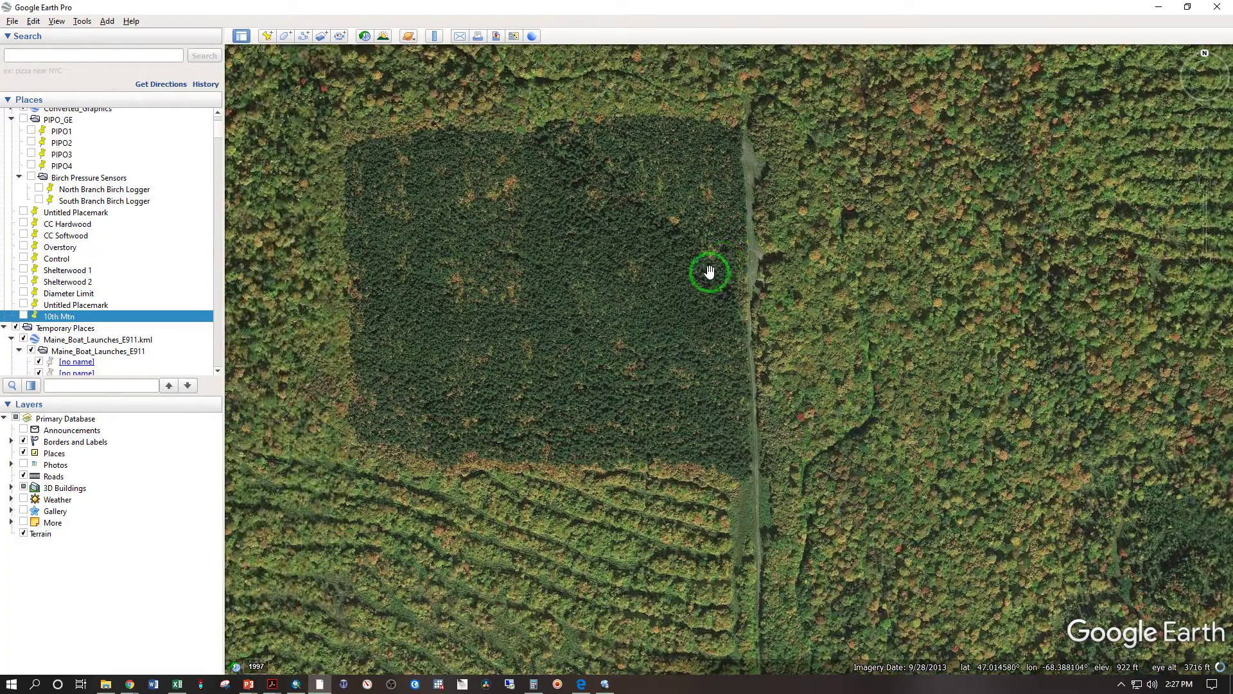
scroll(711, 275, "down", 3)
left_click_drag(744, 449, 713, 180)
scroll(709, 251, "down", 4)
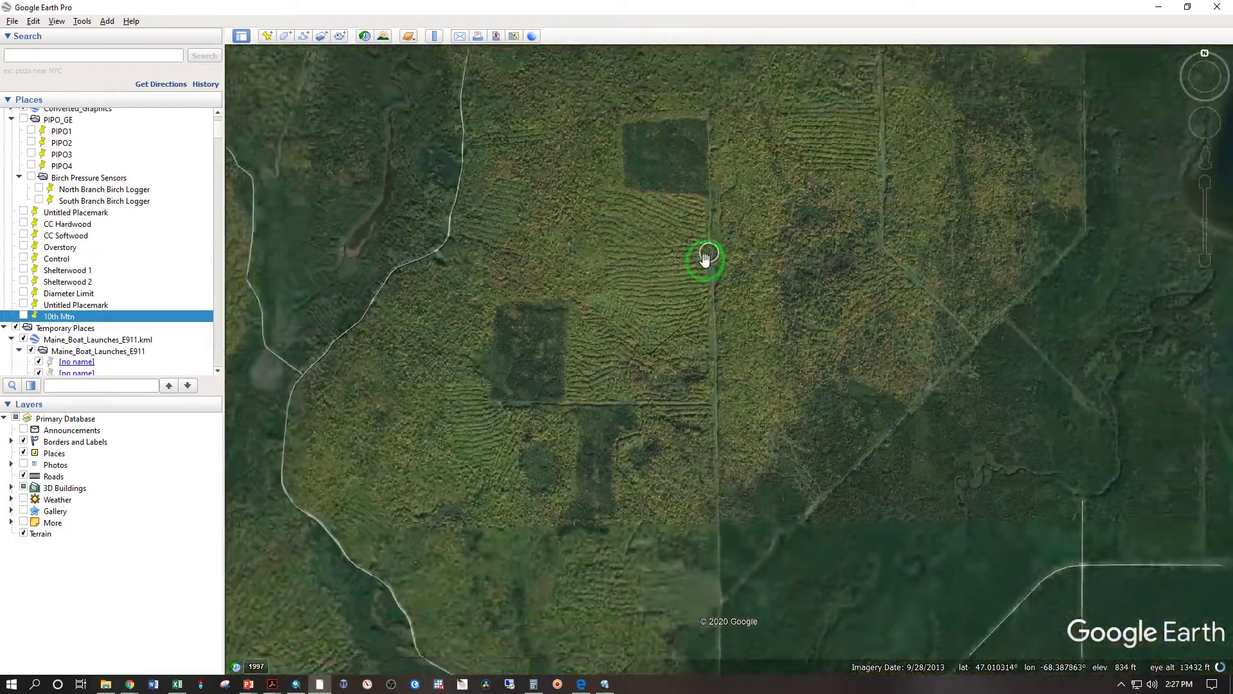
scroll(707, 270, "down", 2)
mouse_move(720, 412)
left_mouse_down()
mouse_move(688, 523)
mouse_move(550, 185)
mouse_move(822, 604)
left_mouse_up()
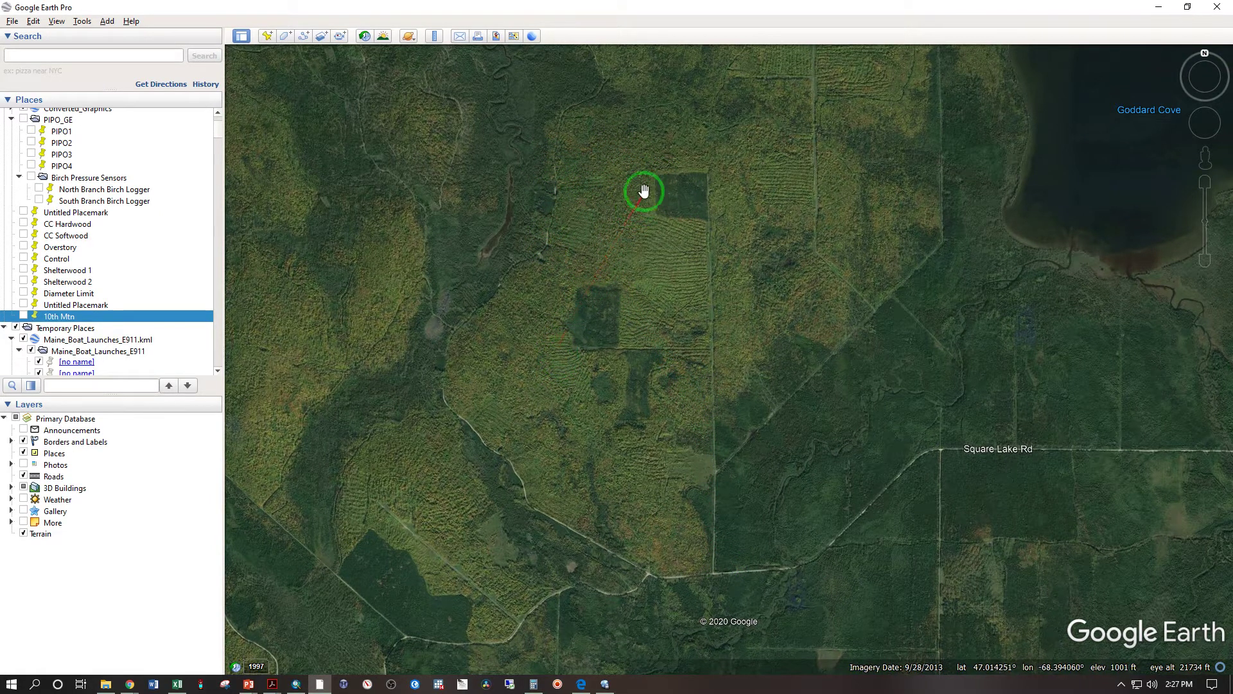
Examine the square conifer stand up close, from its eastern access track to the canopy in its interior
scroll(674, 181, "up", 3)
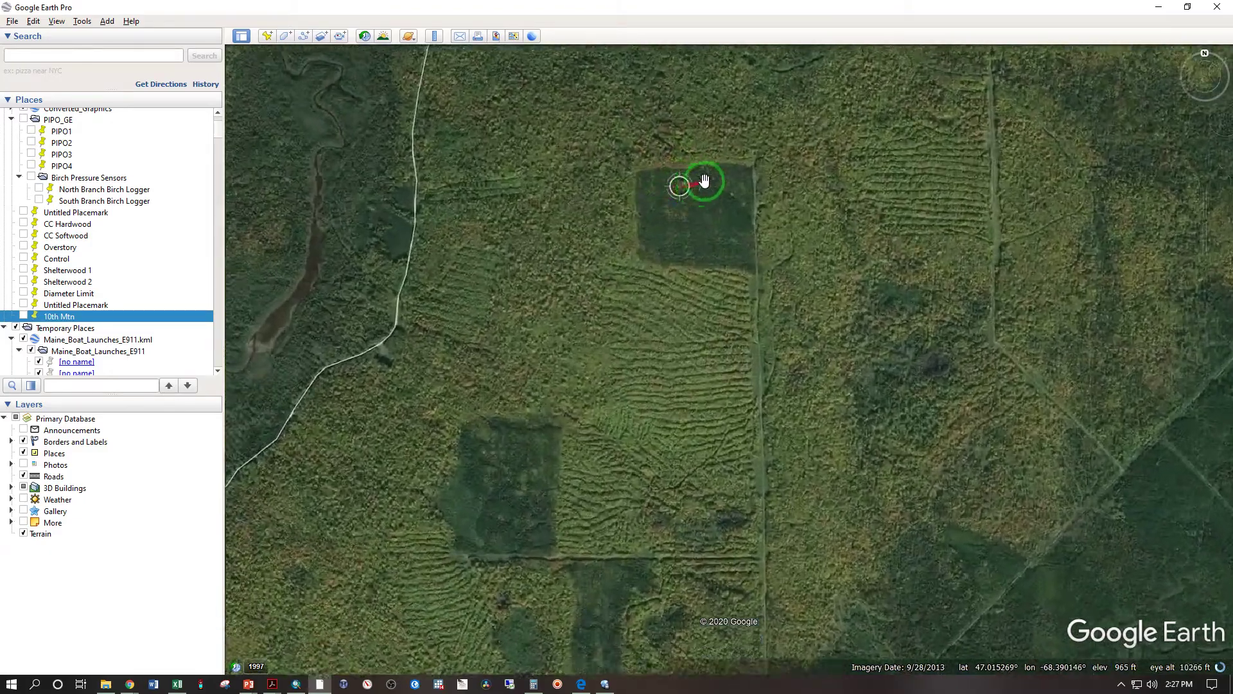
scroll(707, 185, "up", 3)
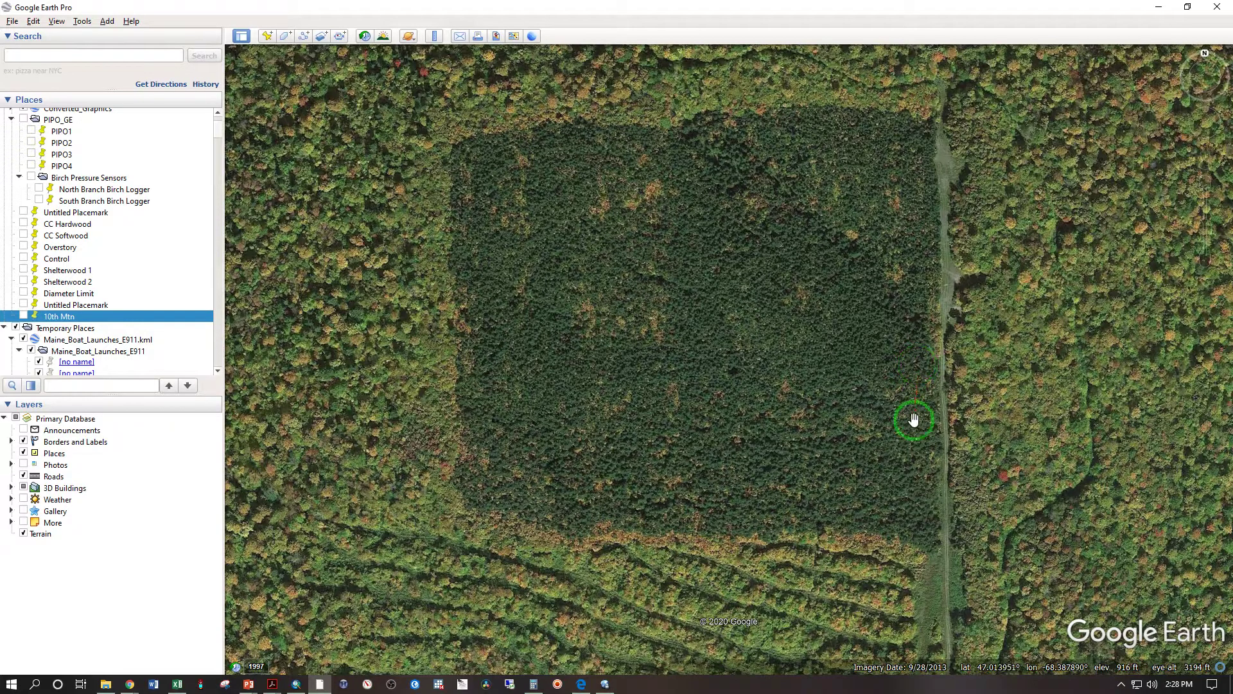
mouse_move(935, 545)
left_mouse_down()
mouse_move(730, 559)
mouse_move(454, 504)
mouse_move(395, 125)
mouse_move(928, 104)
mouse_move(932, 428)
left_mouse_up()
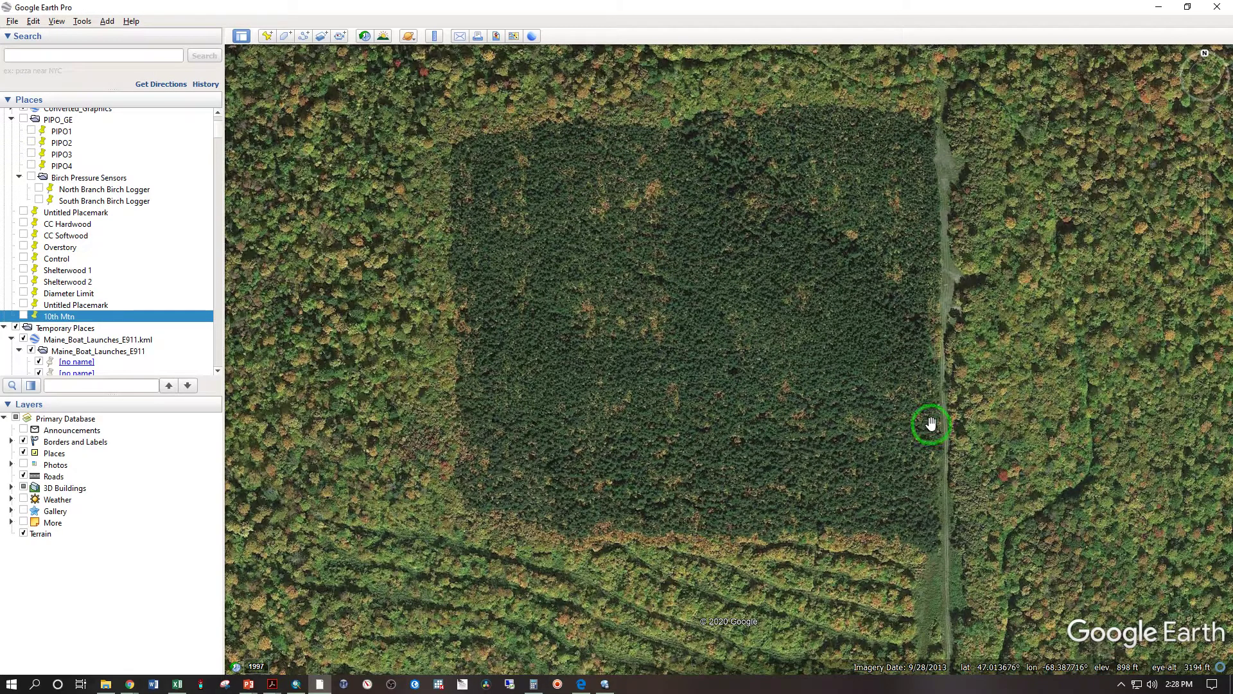
scroll(624, 204, "up", 3)
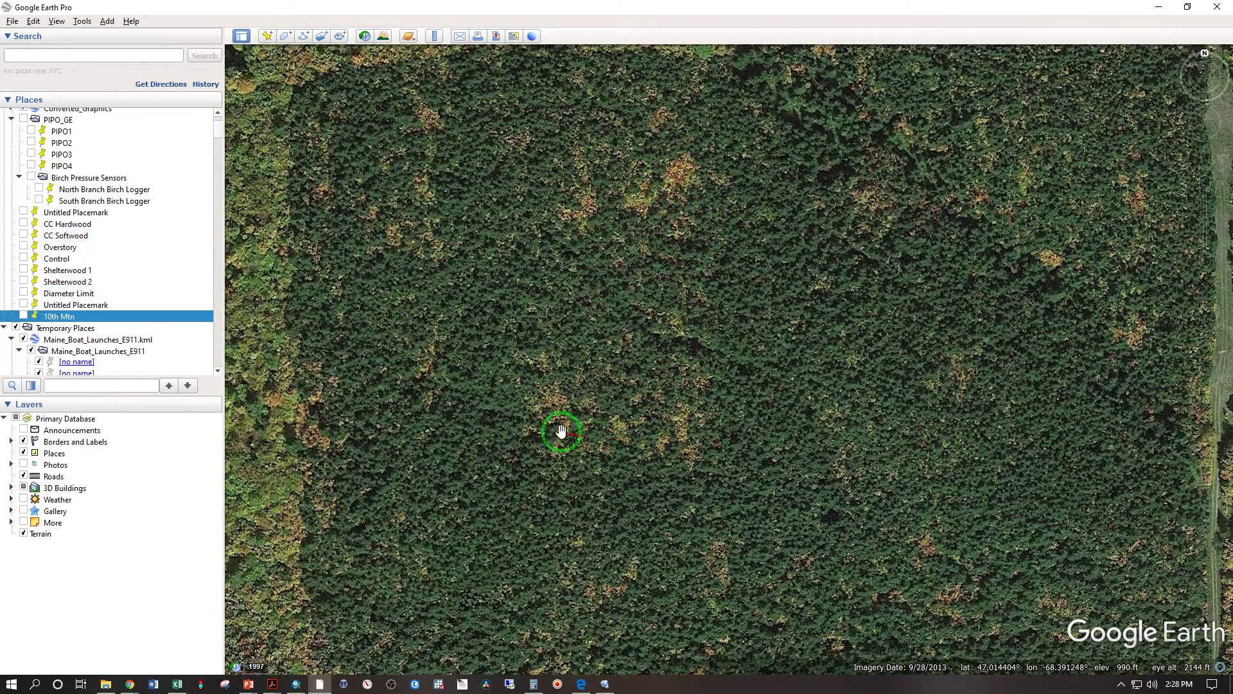
left_click_drag(560, 431, 813, 292)
scroll(805, 301, "down", 2)
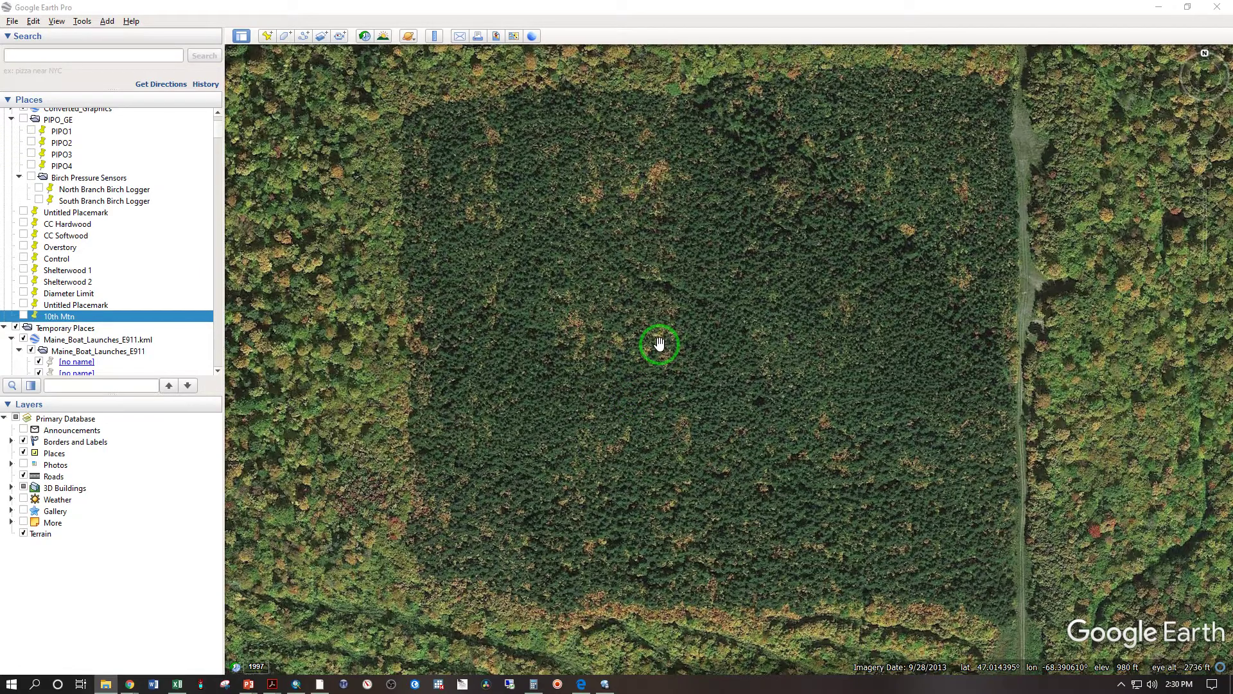
left_click_drag(660, 344, 653, 358)
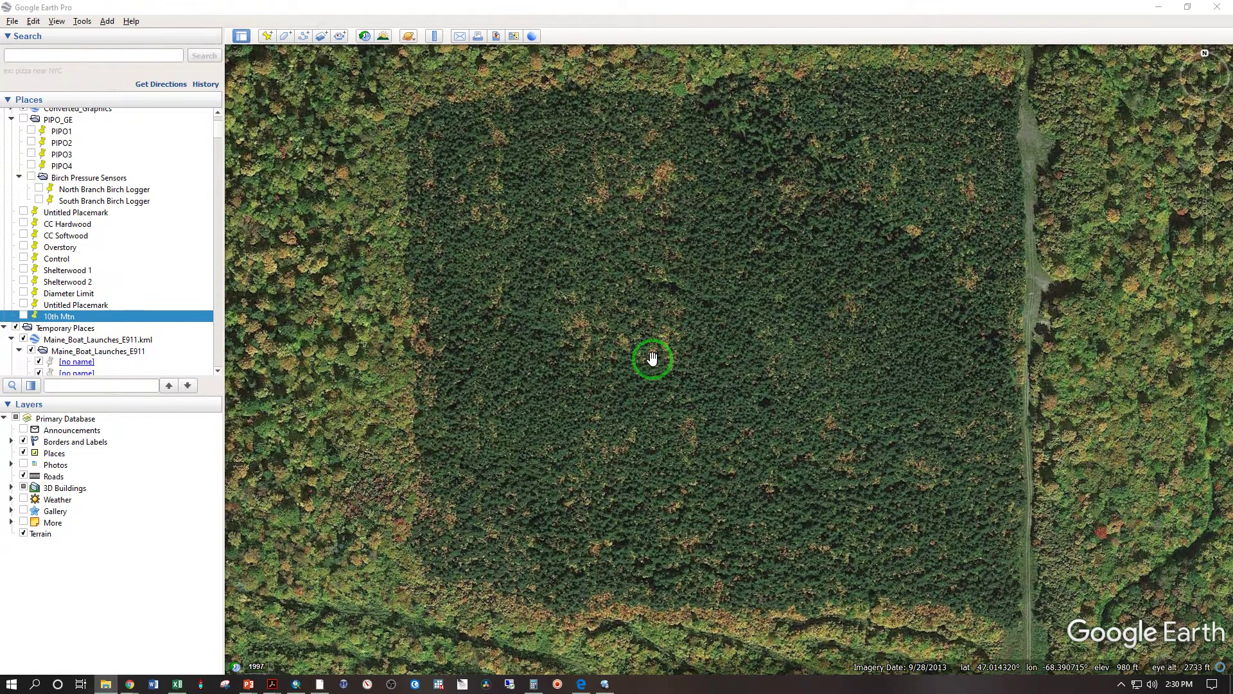
Show historical imagery of the area between Eagle Lake and Westmanland, and set its date to 12/1984
scroll(653, 358, "down", 5)
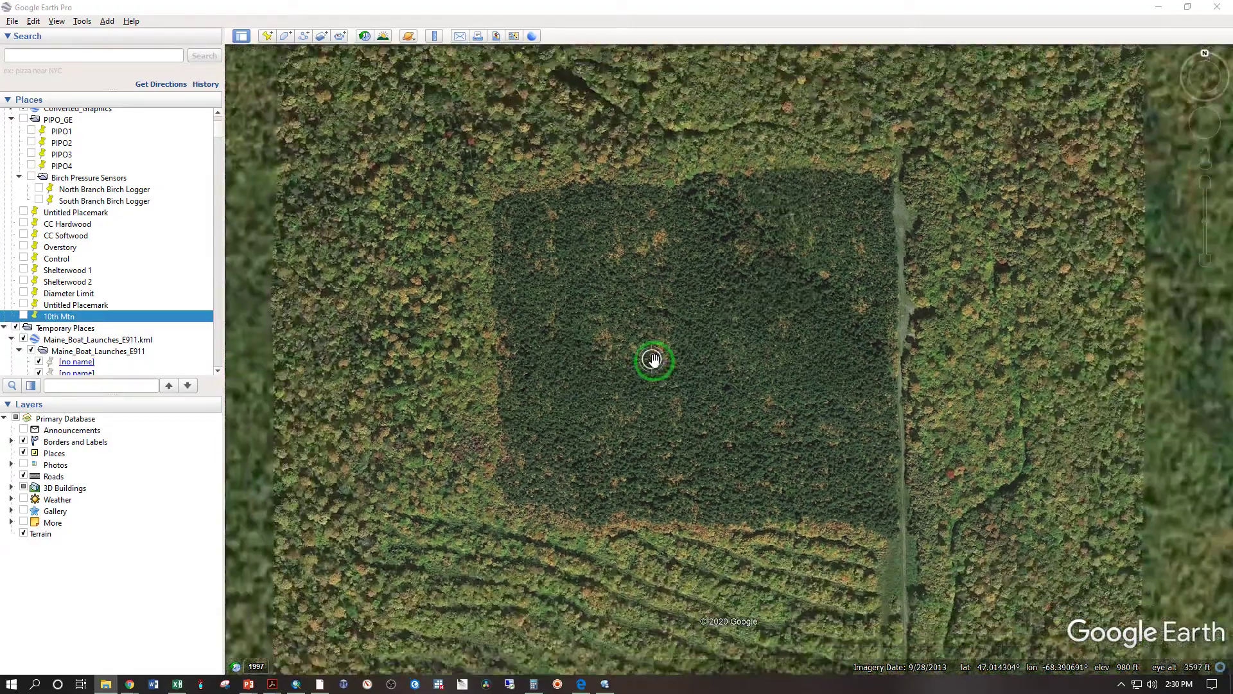
scroll(656, 358, "down", 5)
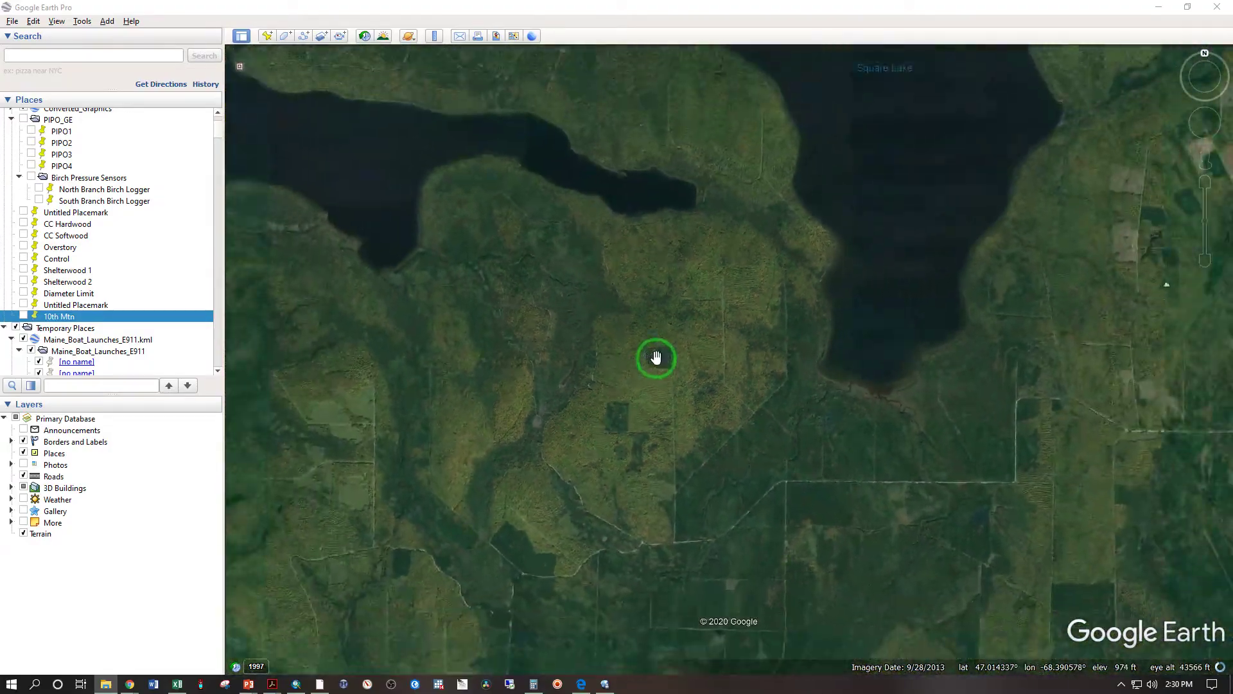
scroll(658, 357, "down", 3)
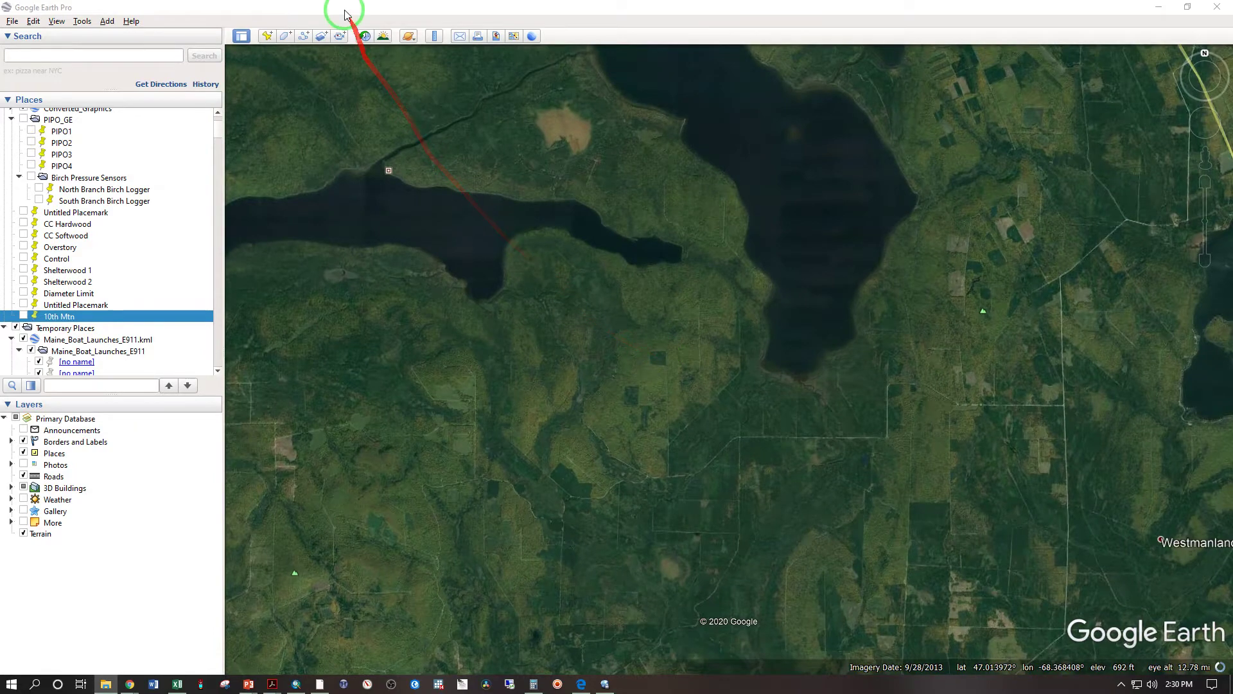
left_click(364, 36)
scroll(468, 301, "down", 3)
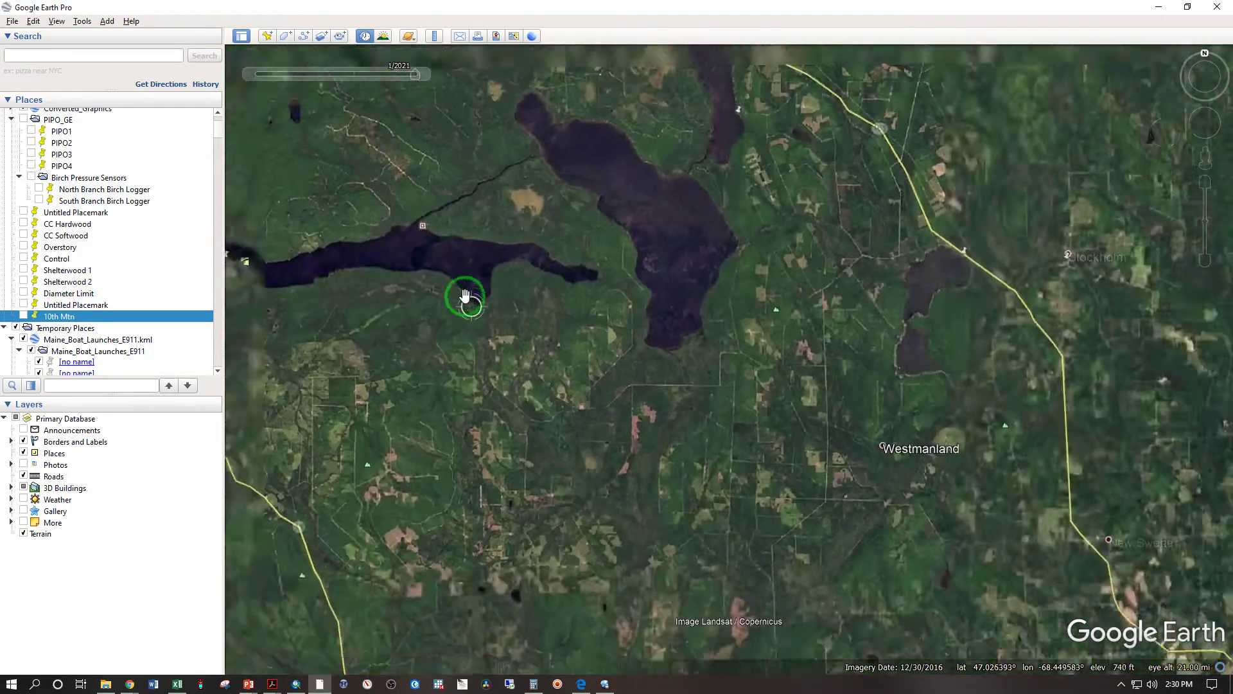
scroll(418, 174, "up", 1)
left_click_drag(414, 73, 234, 99)
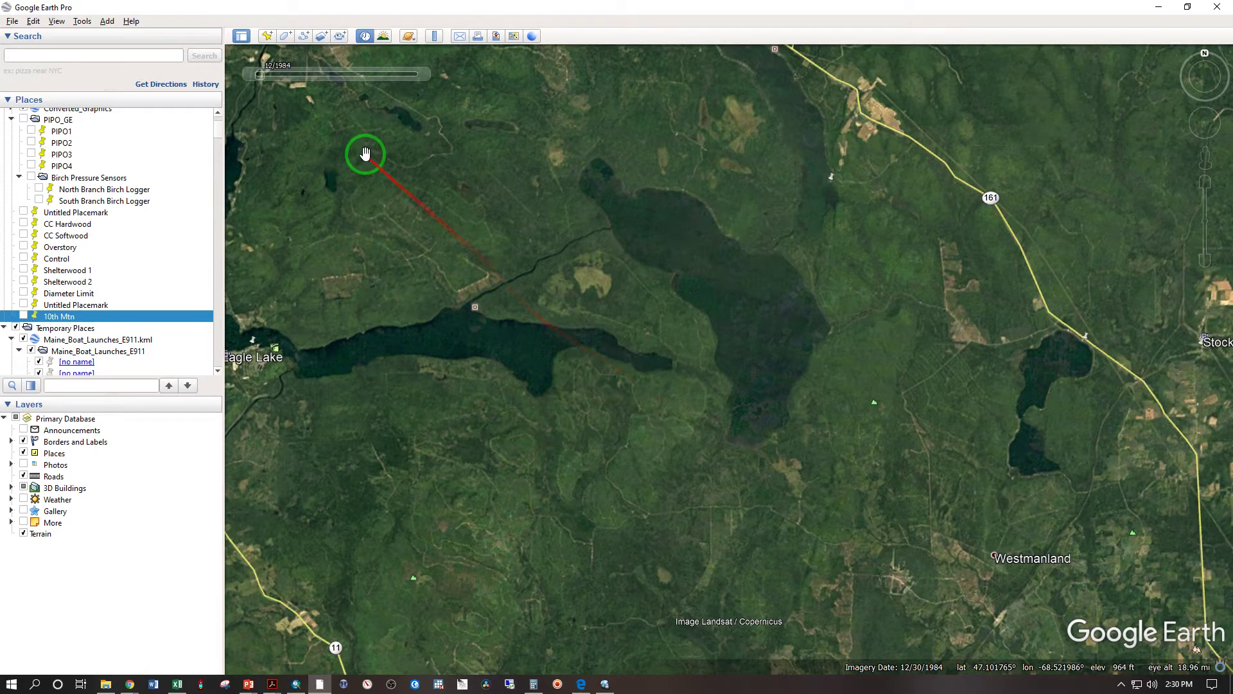
Draw a four-sided polygon just south of Eagle Lake's eastern arm, west of the southern end of the neighbouring lake
left_click(285, 37)
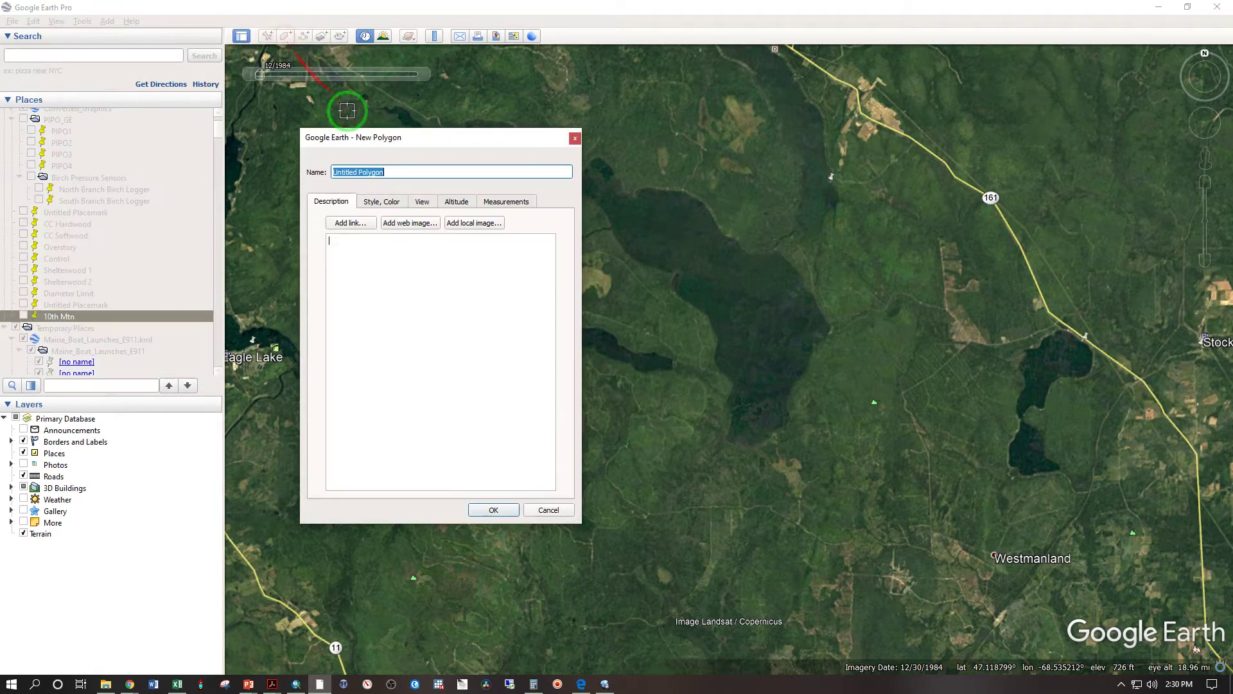
left_click_drag(407, 134, 283, 130)
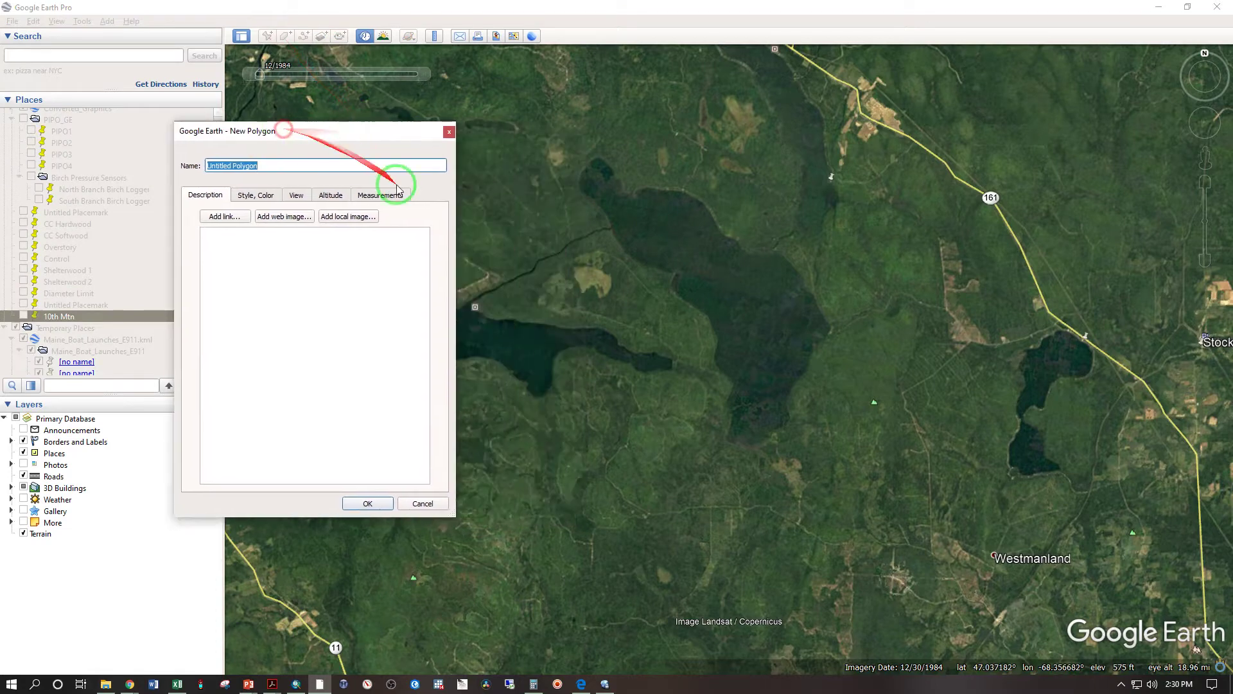
left_click(596, 390)
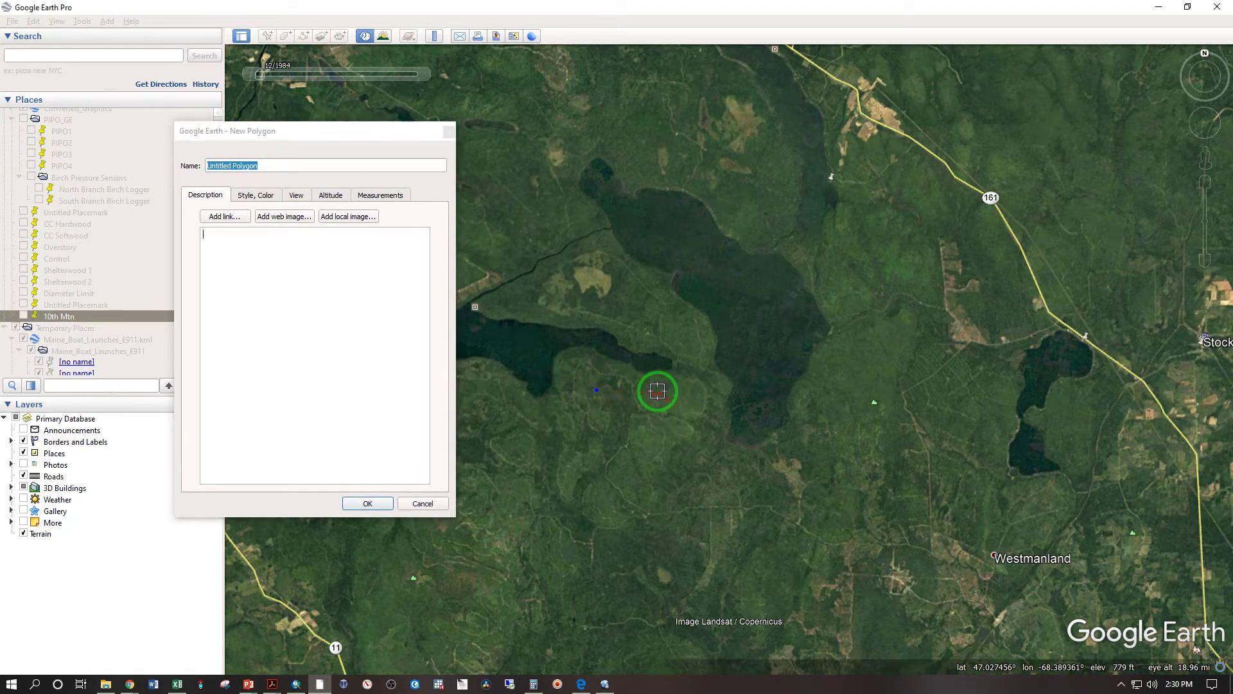
left_click(655, 442)
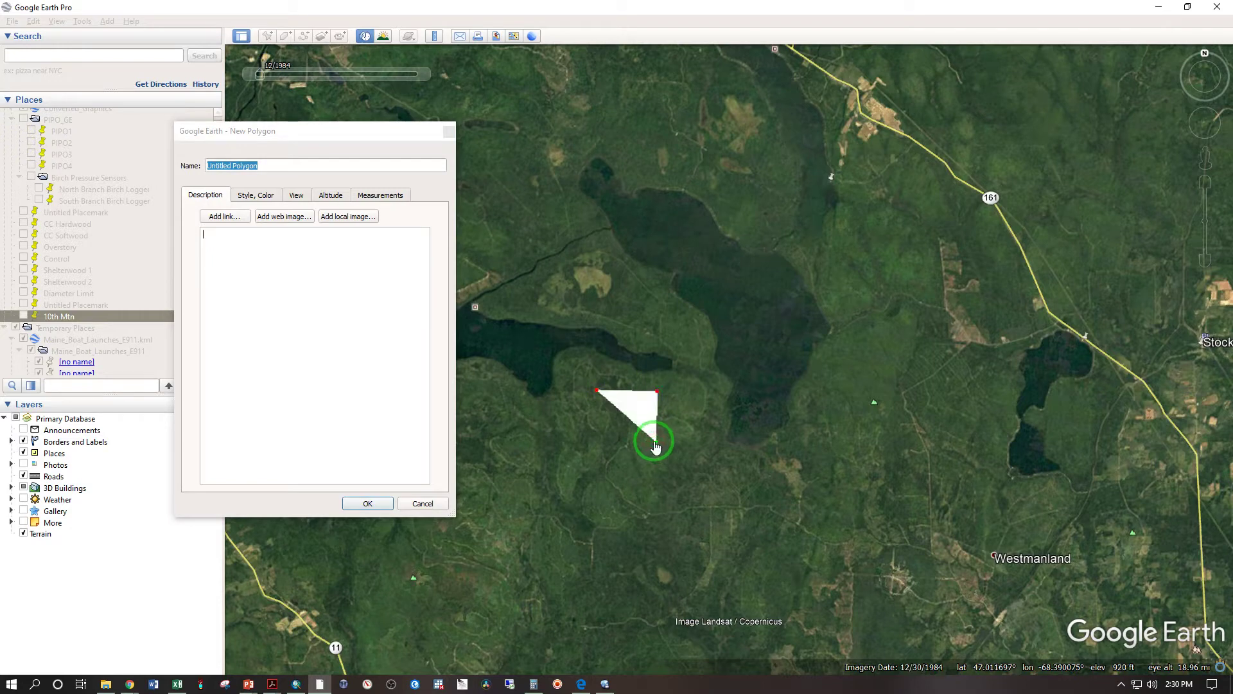
left_click(601, 440)
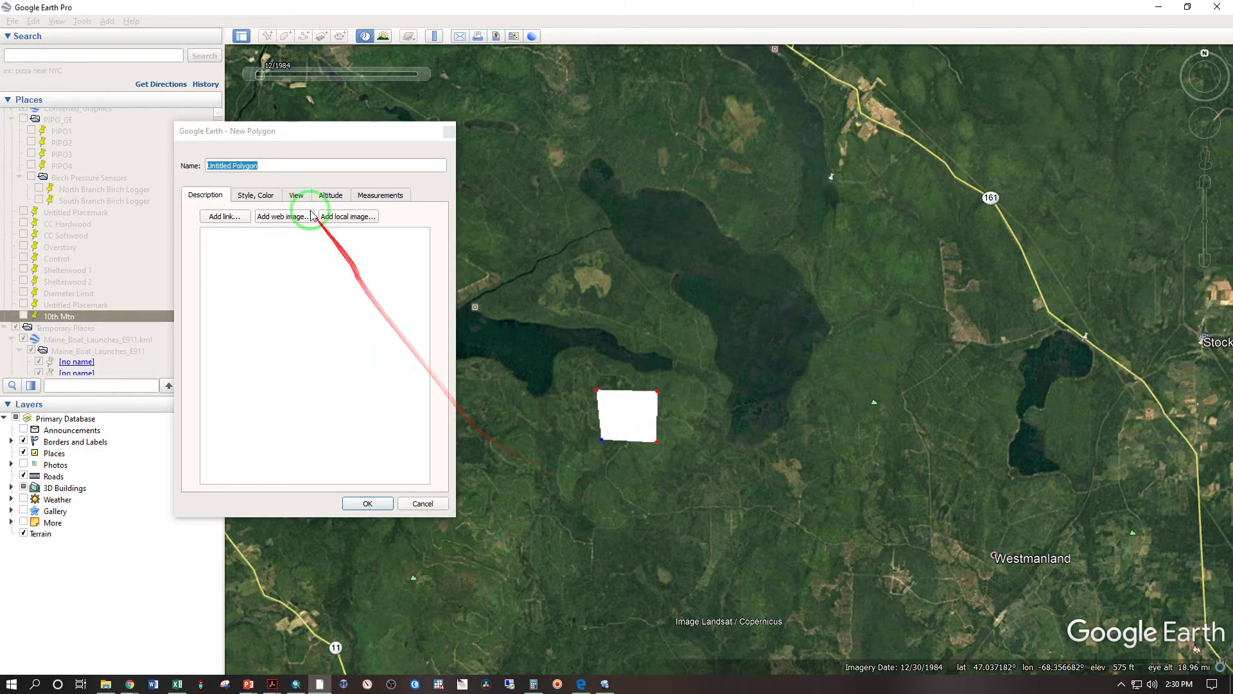
Set the new polygon's area style to Outlined and save the polygon
left_click(249, 197)
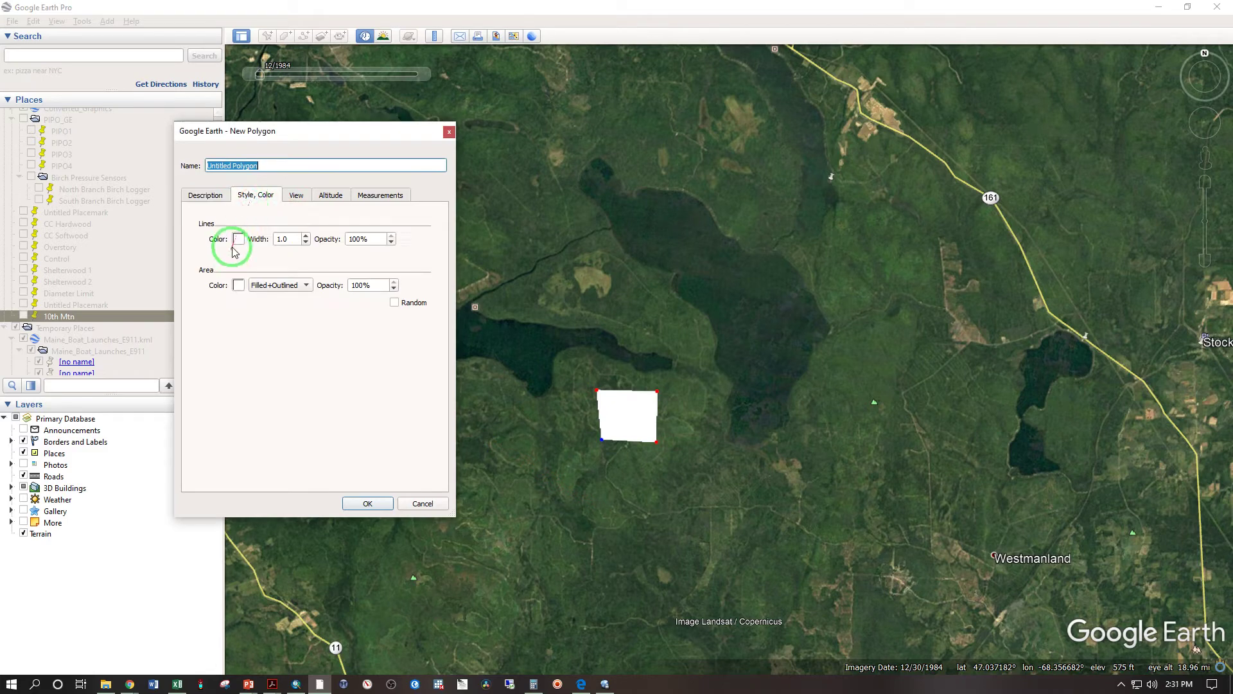
left_click(257, 284)
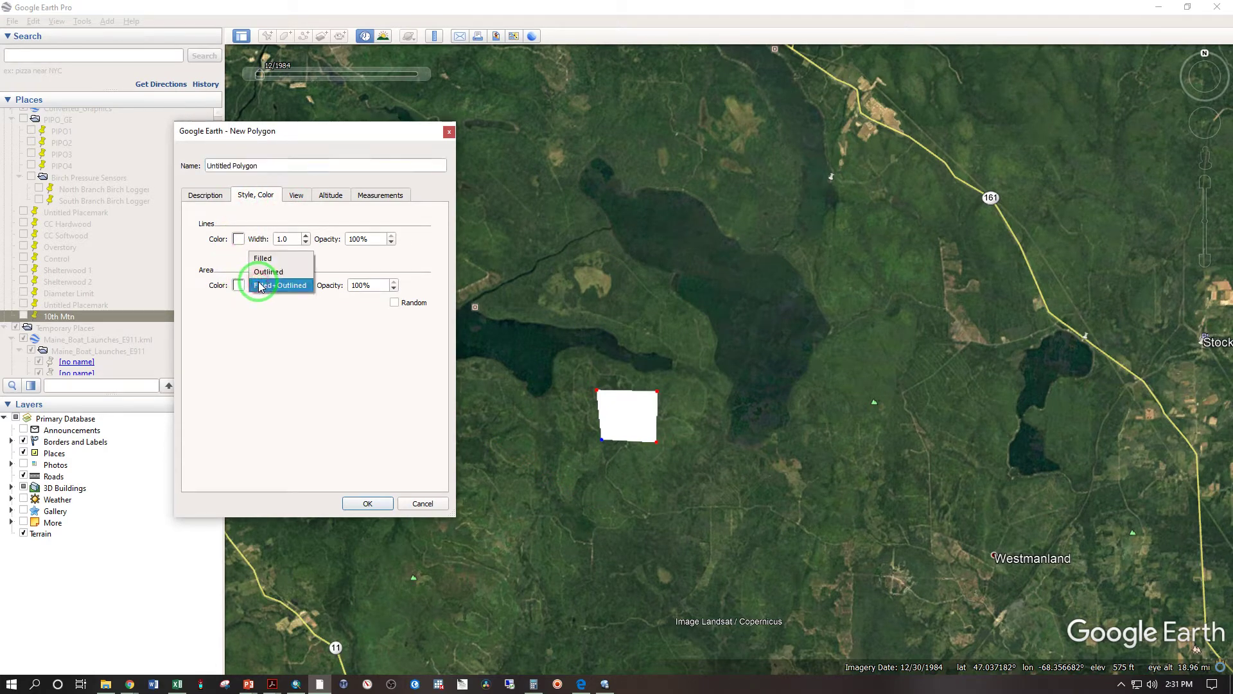
left_click(262, 273)
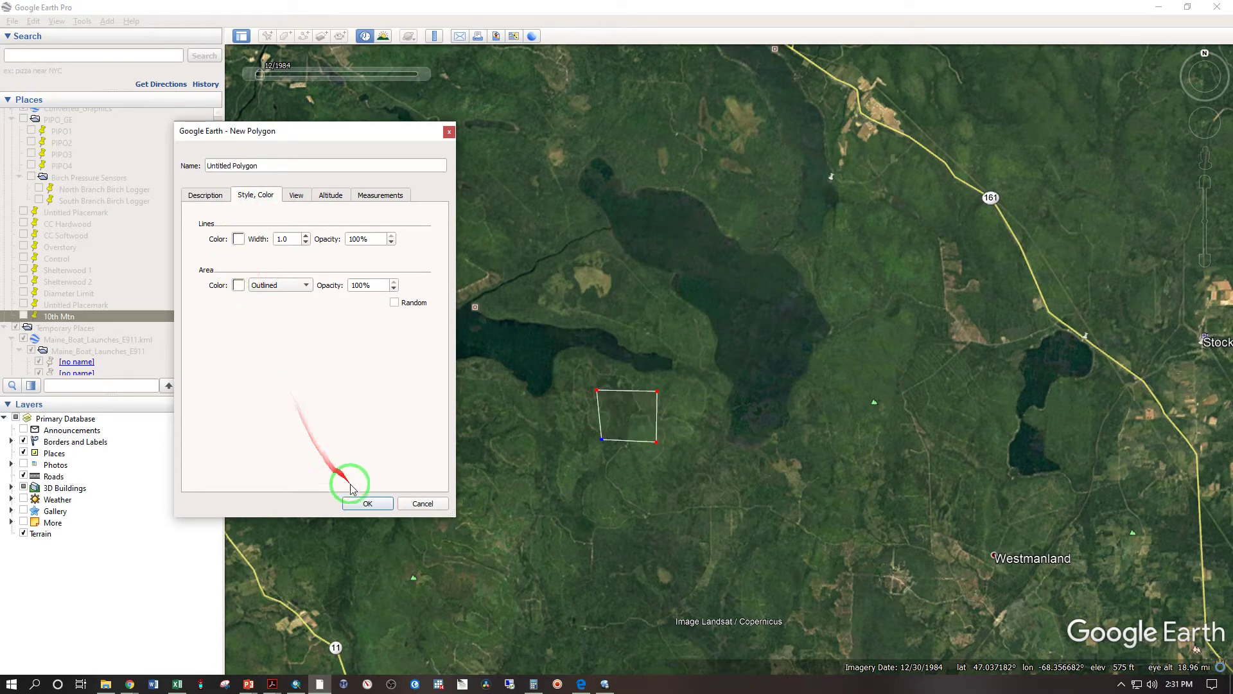
left_click(363, 503)
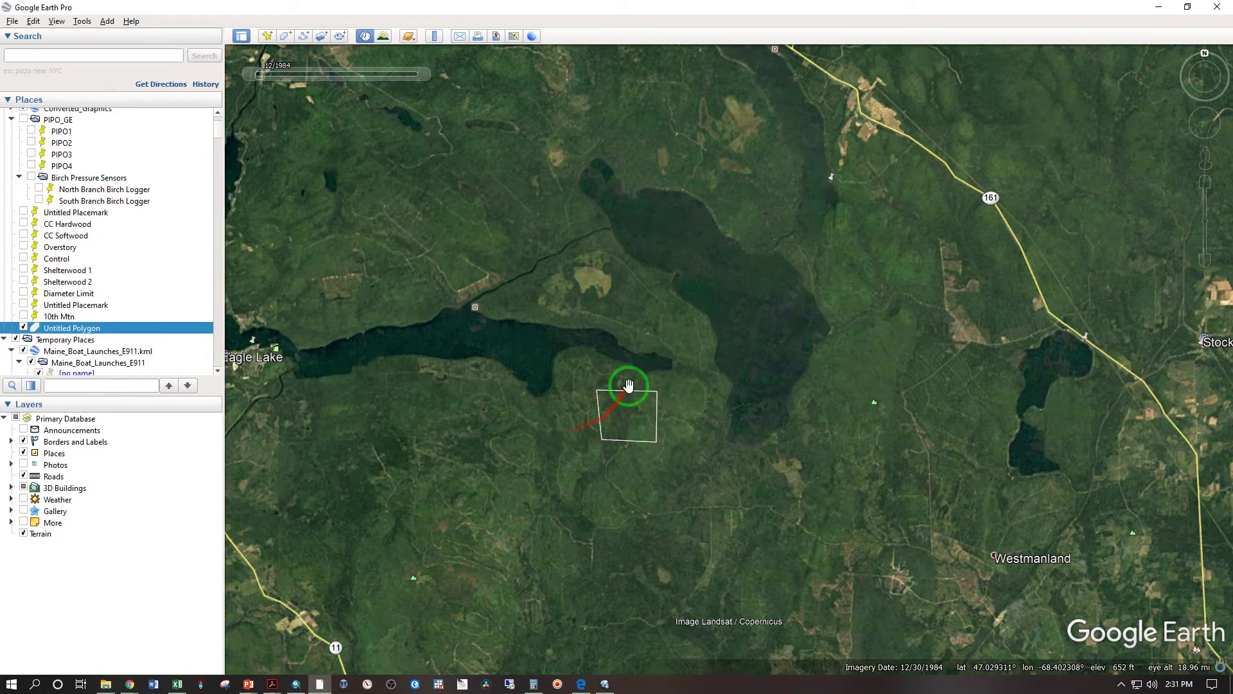
Set the historical imagery date to 9/2007 and examine the forest within and around the outlined polygon
scroll(611, 422, "up", 5)
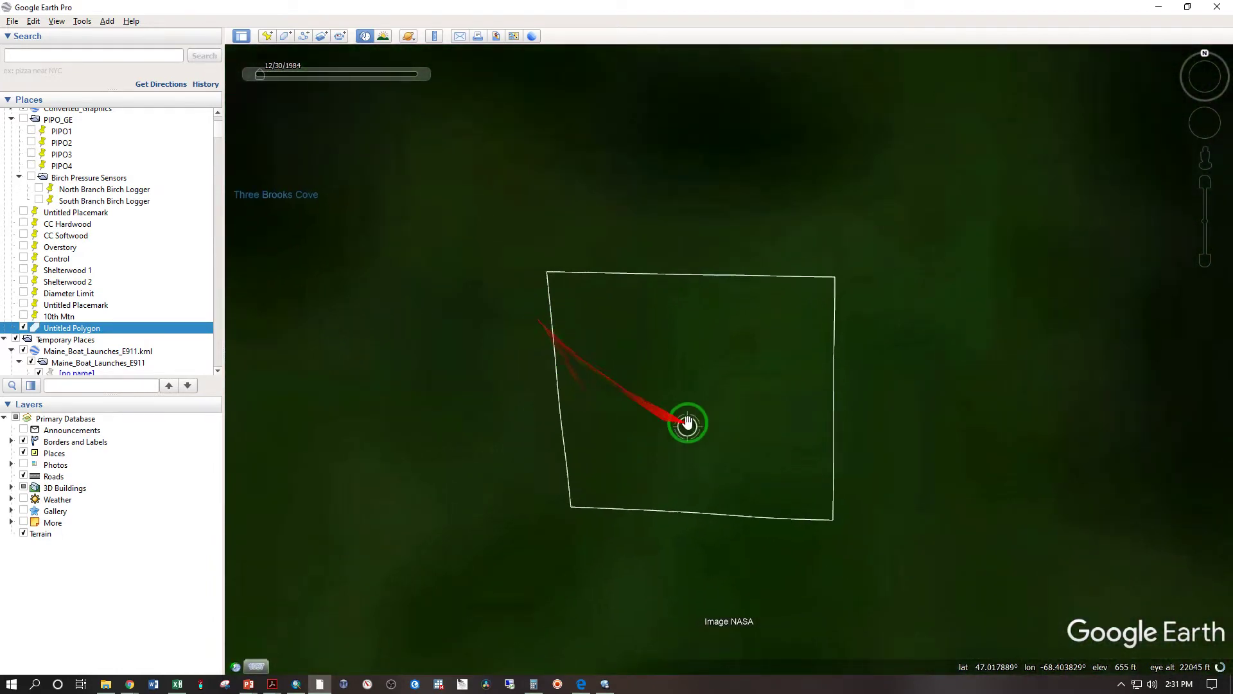
mouse_move(322, 56)
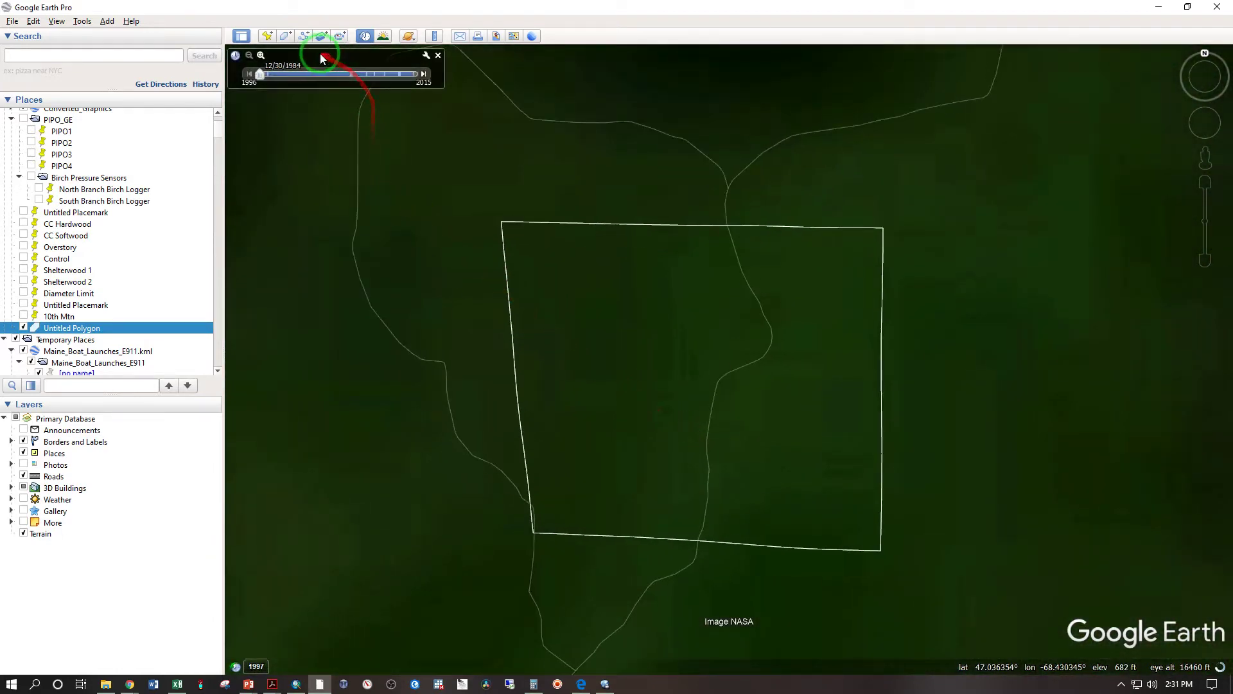
left_click_drag(260, 74, 352, 68)
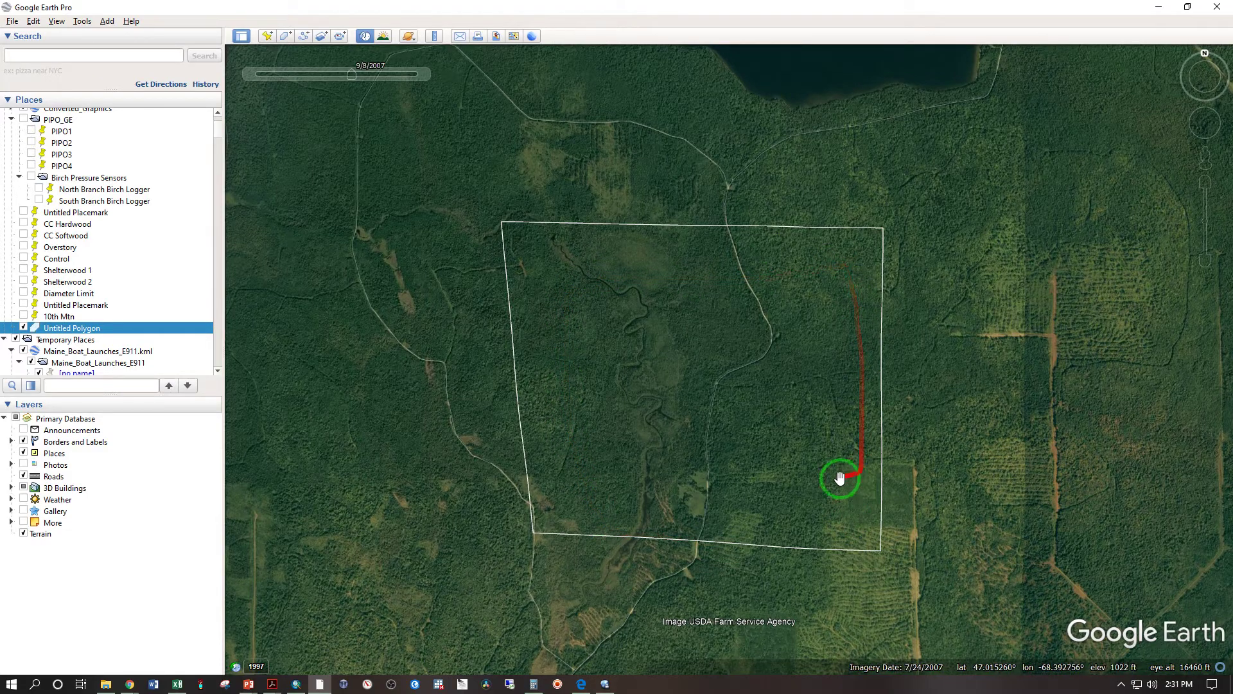
scroll(834, 472, "down", 5)
left_click_drag(849, 527, 843, 476)
scroll(830, 474, "down", 2)
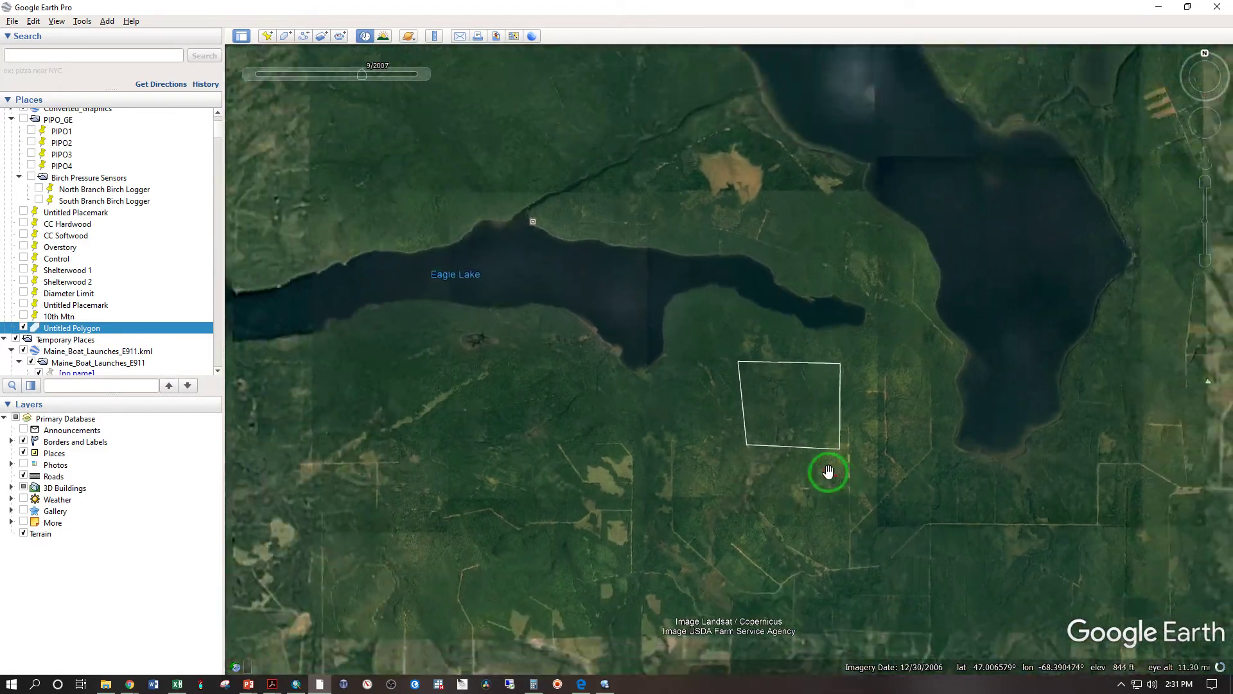
Return the historical imagery to 12/1984, and advance it to 12/1989 to compare harvesting around the polygon
left_click_drag(358, 76, 239, 94)
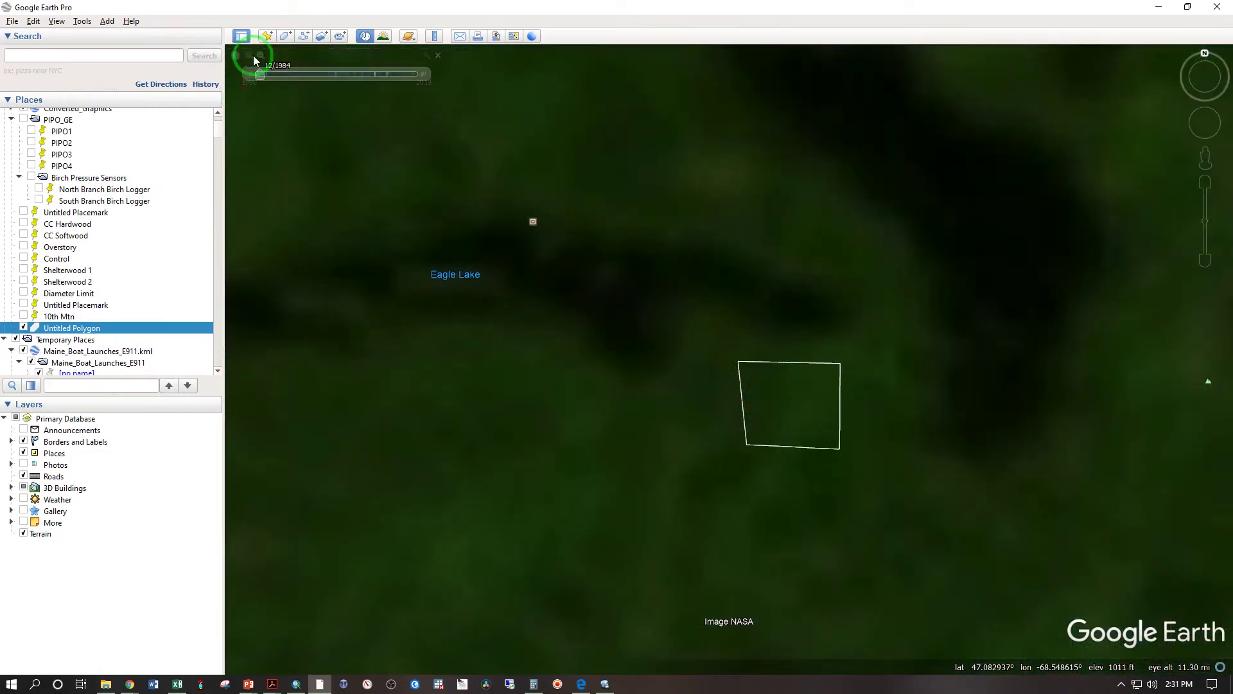
scroll(597, 267, "down", 2)
scroll(747, 381, "down", 2)
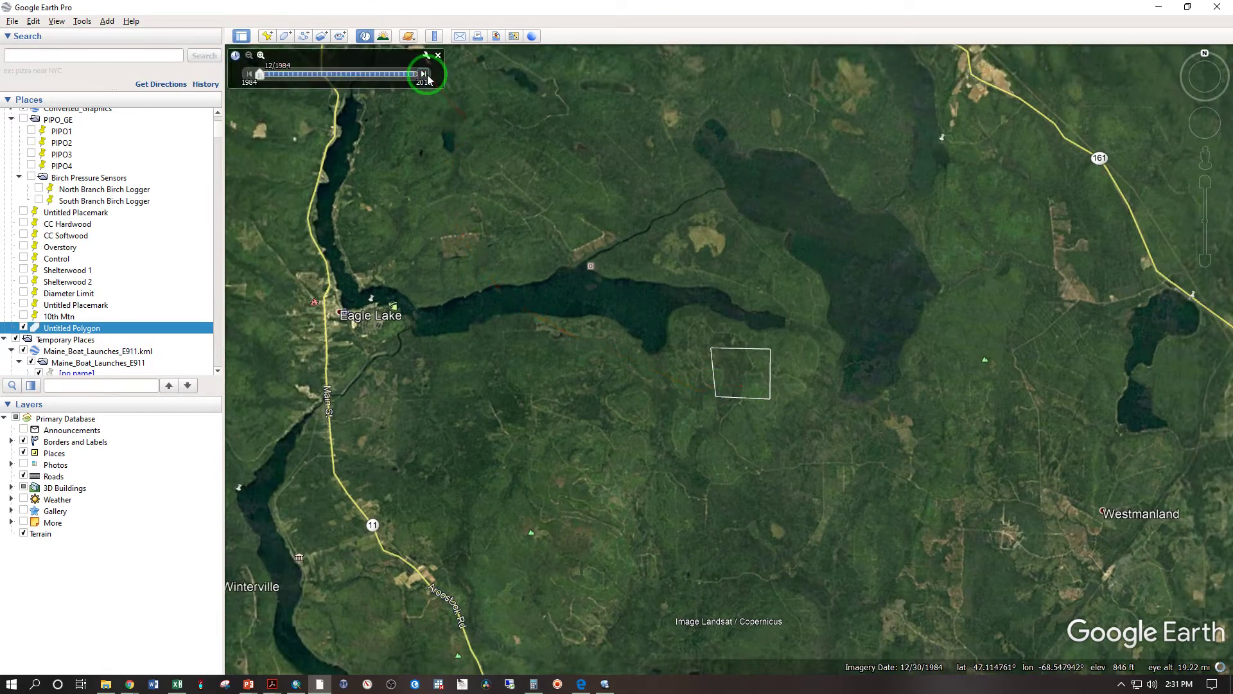
left_click(424, 74)
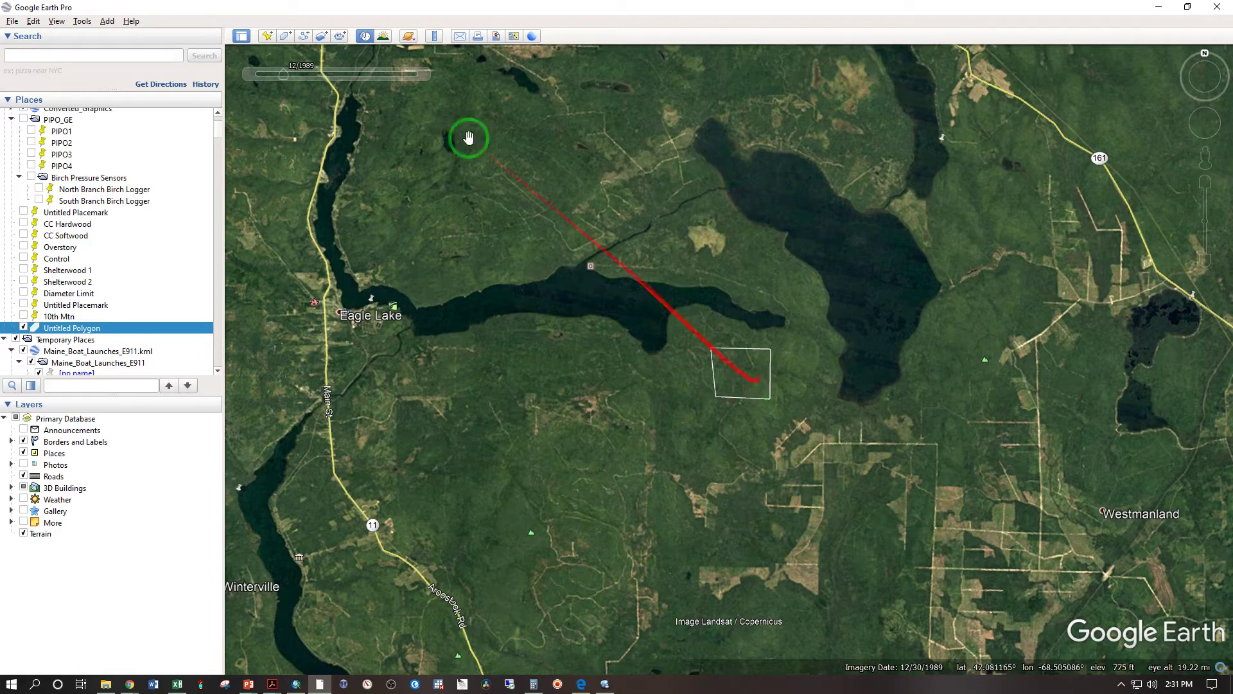
mouse_move(410, 86)
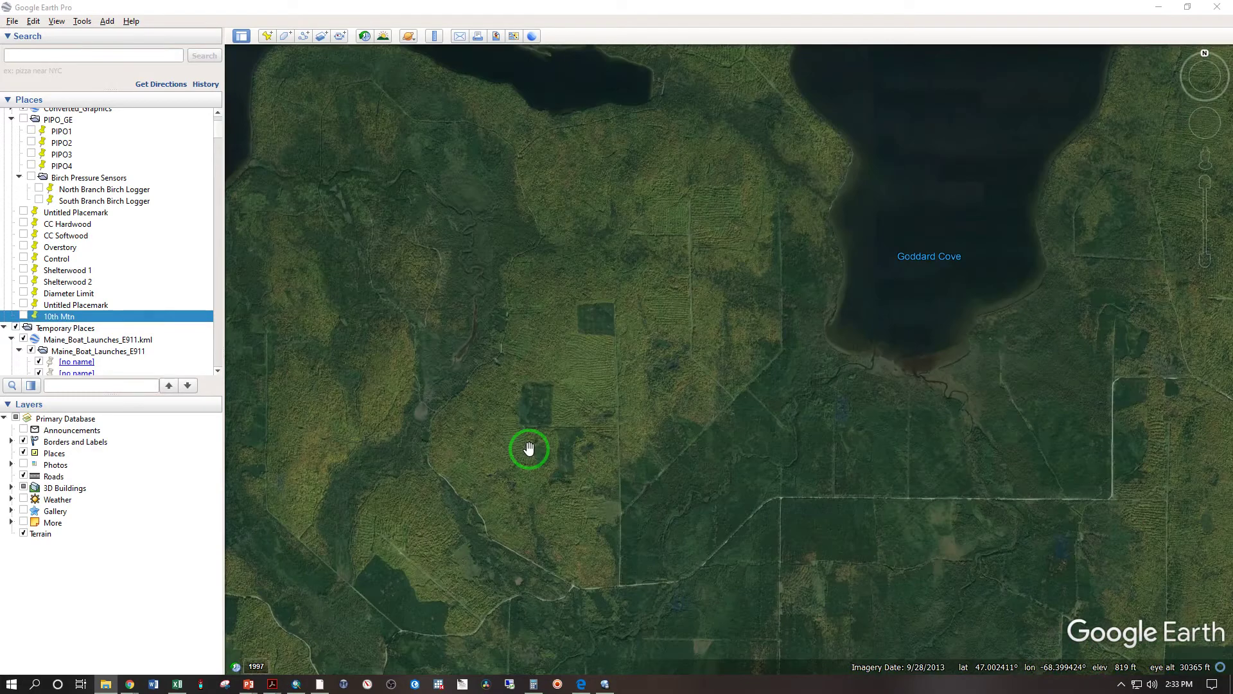
Draw a four-sided polygon southwest of Goddard Cove, enclosing the conifer stands and track north of the winding road
left_click_drag(528, 448, 283, 39)
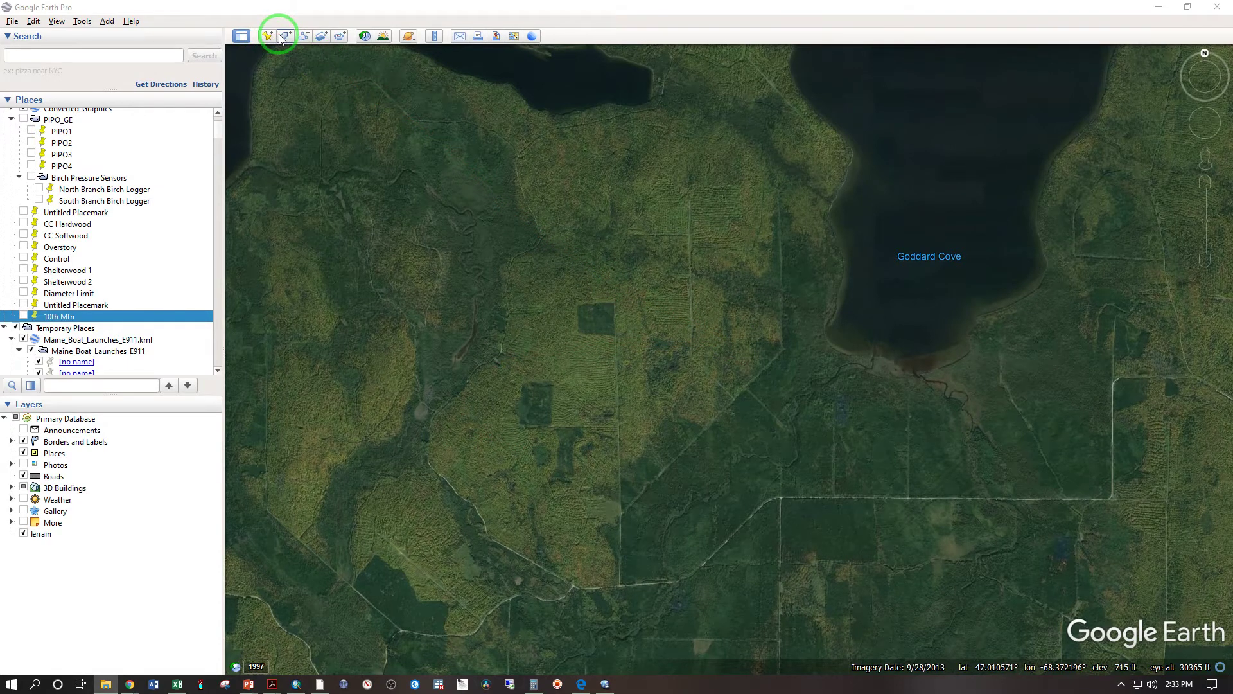
left_click(283, 36)
left_click_drag(311, 129, 242, 129)
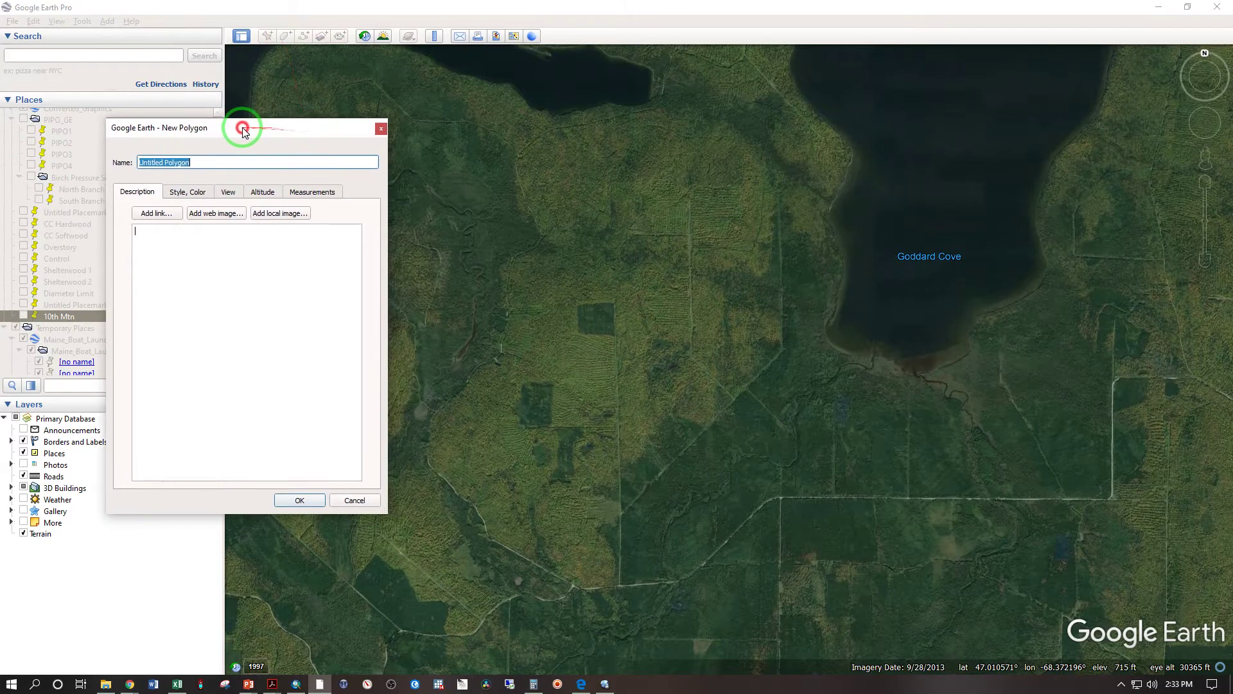
left_click(481, 393)
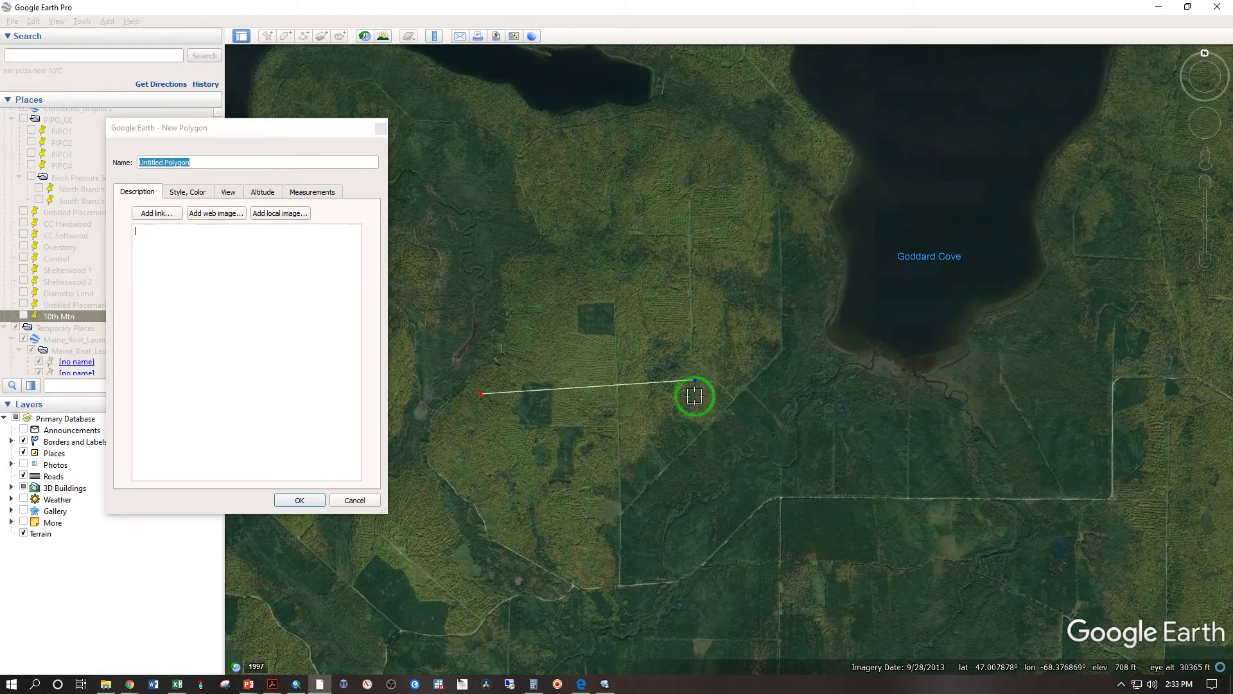
left_click(708, 585)
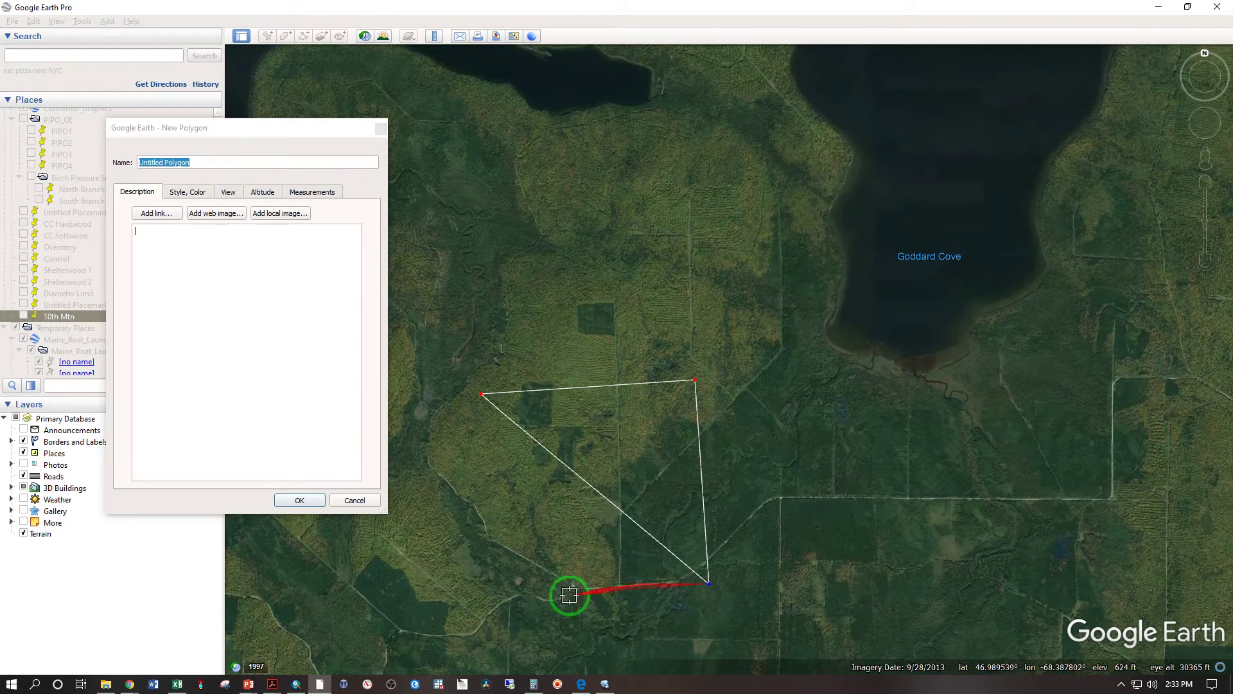
left_click(514, 604)
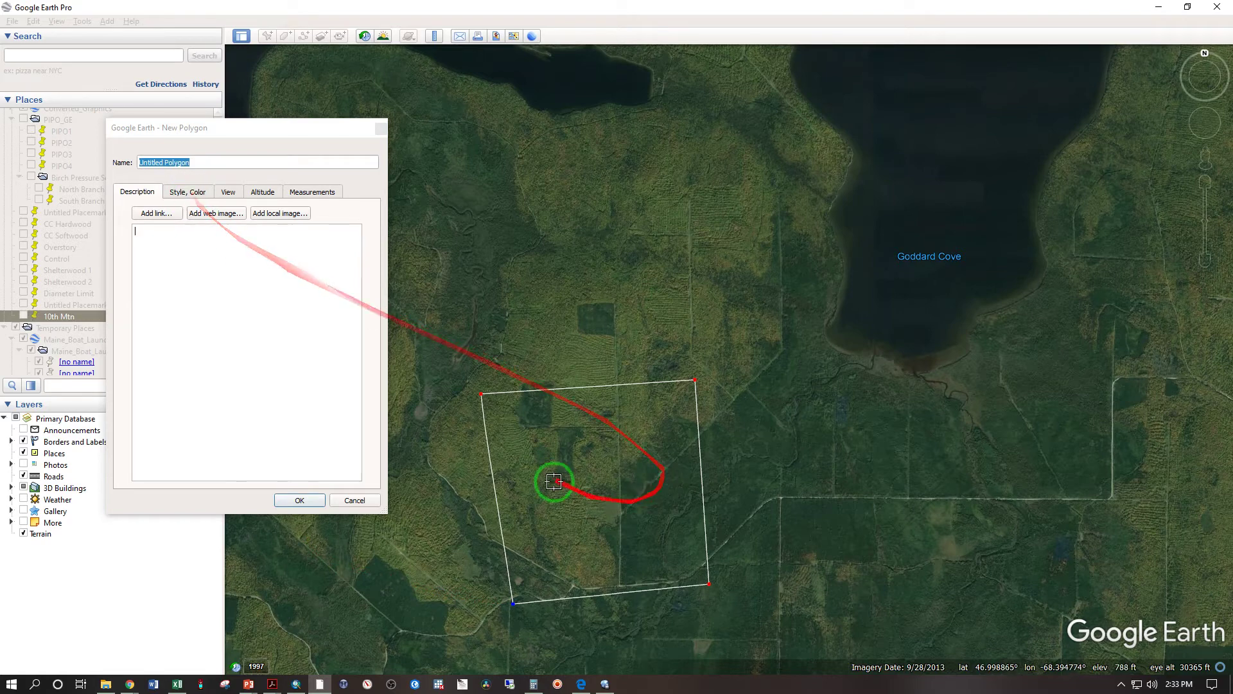
Set the area style of the polygon southwest of Goddard Cove to Outlined and save it
left_click(187, 192)
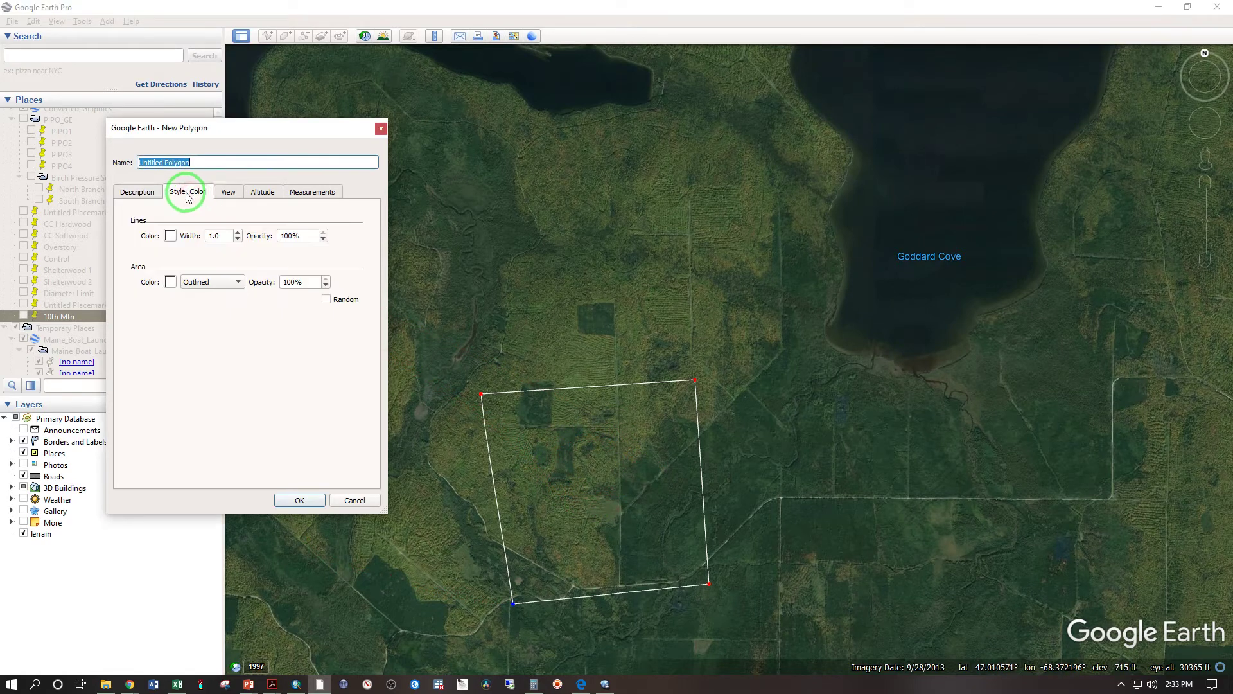
left_click(194, 284)
left_click(200, 295)
left_click(204, 284)
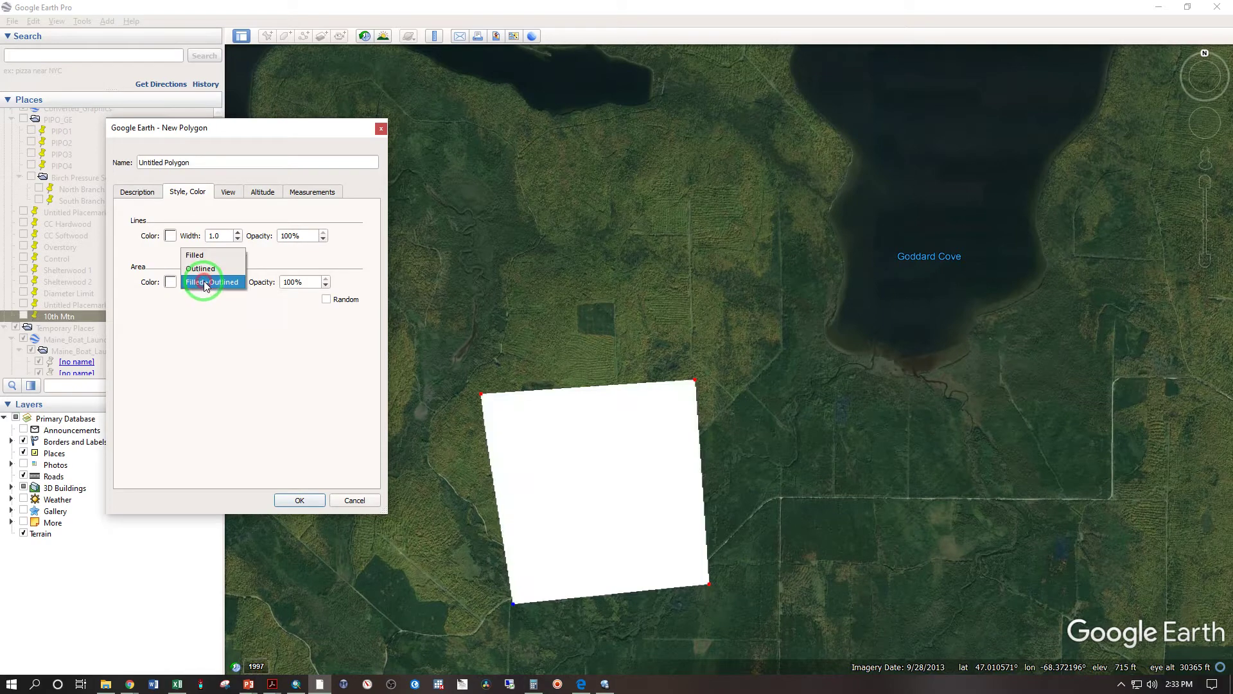
left_click(205, 269)
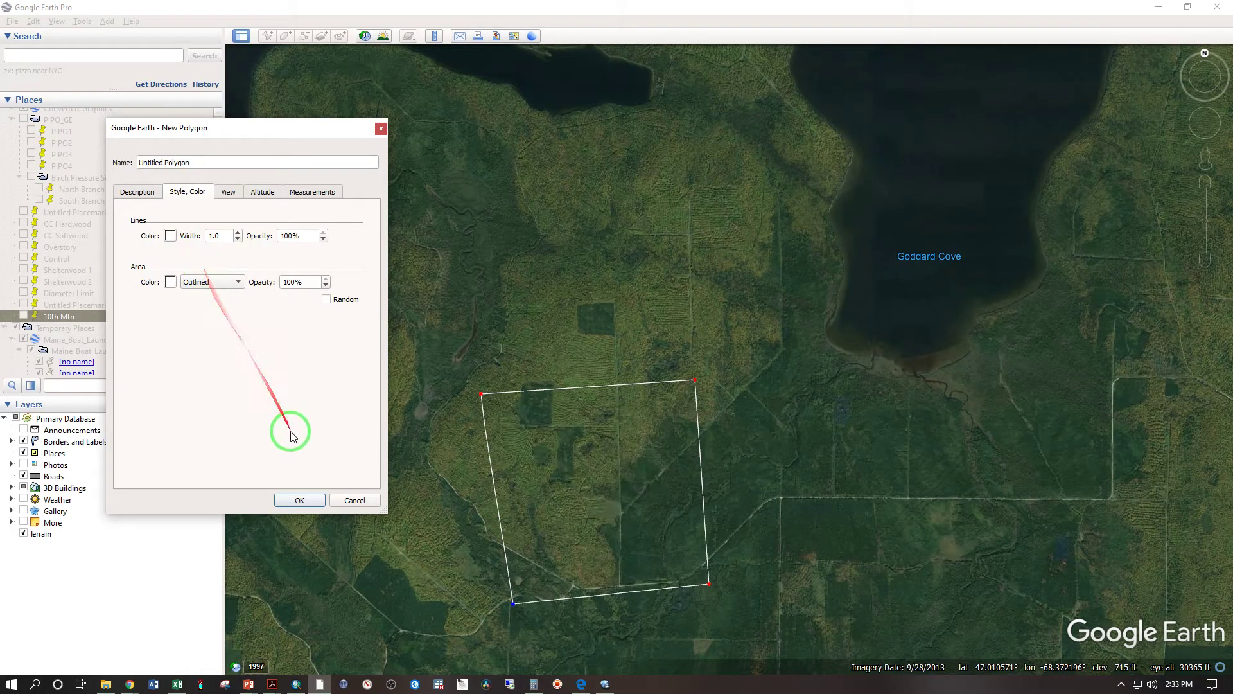
left_click(299, 500)
Show historical imagery of the wider area from Eagle Lake to Stockholm, and set its date to 12/1984
scroll(584, 435, "down", 2)
scroll(451, 184, "down", 3)
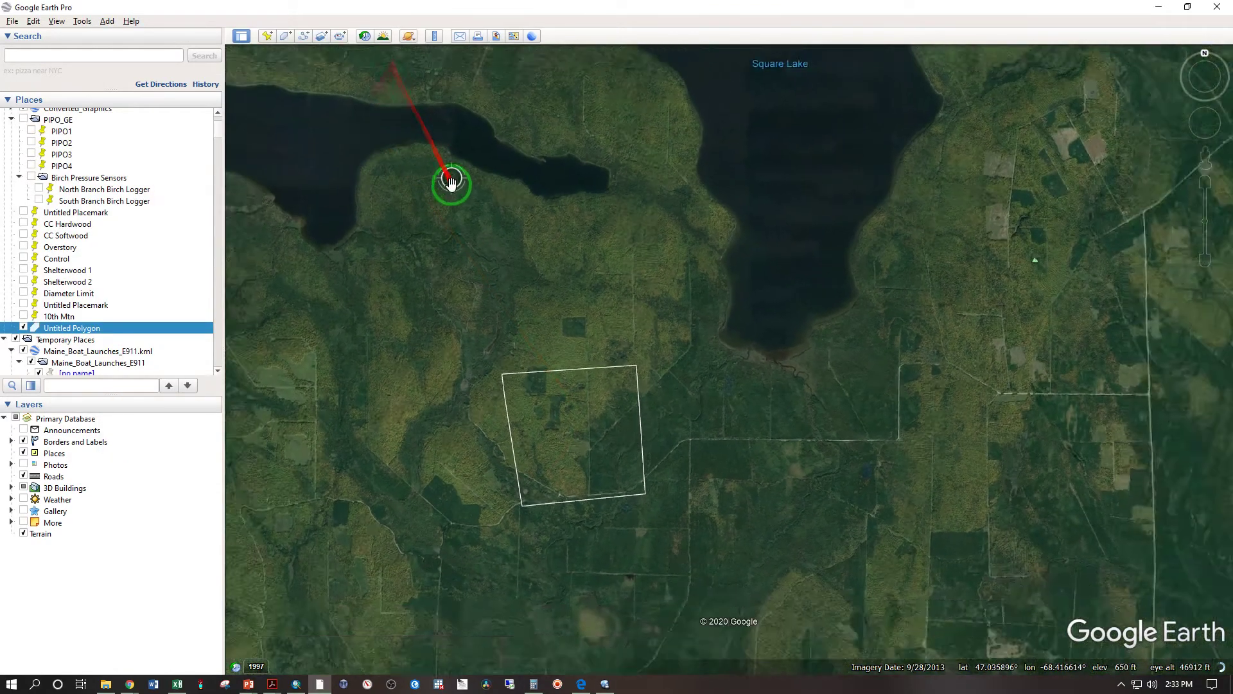
scroll(442, 363, "down", 2)
left_click_drag(421, 373, 487, 377)
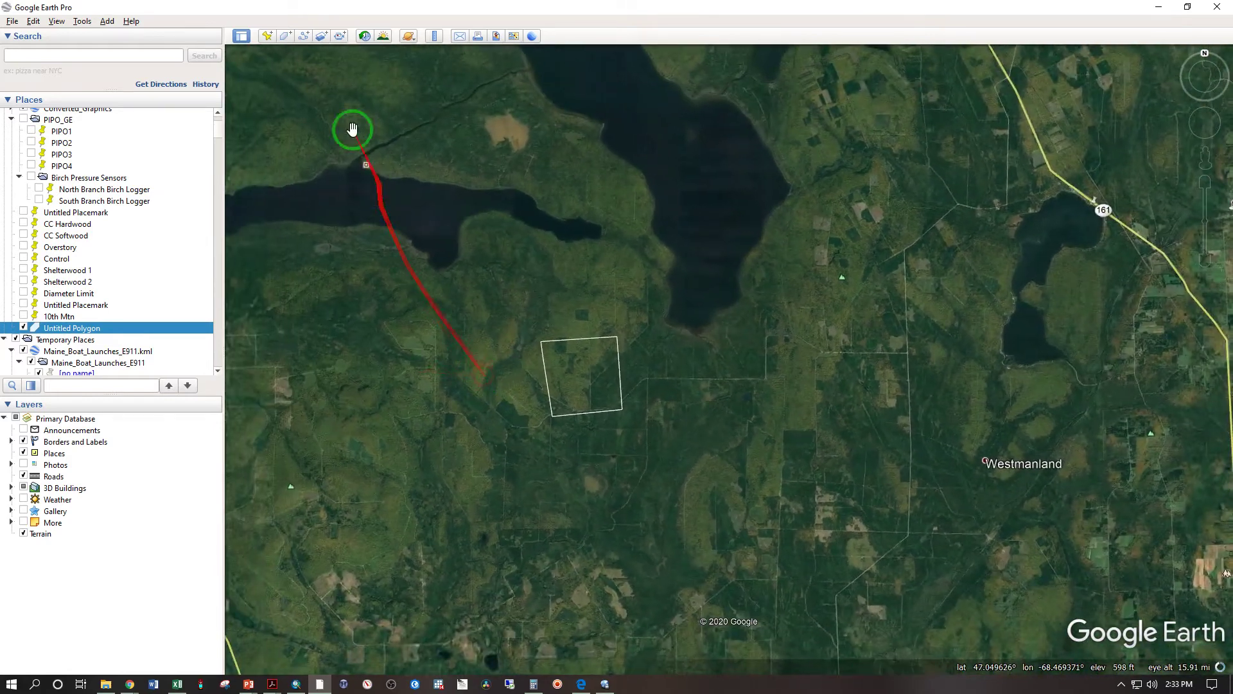
left_click(364, 36)
left_click_drag(386, 70, 170, 68)
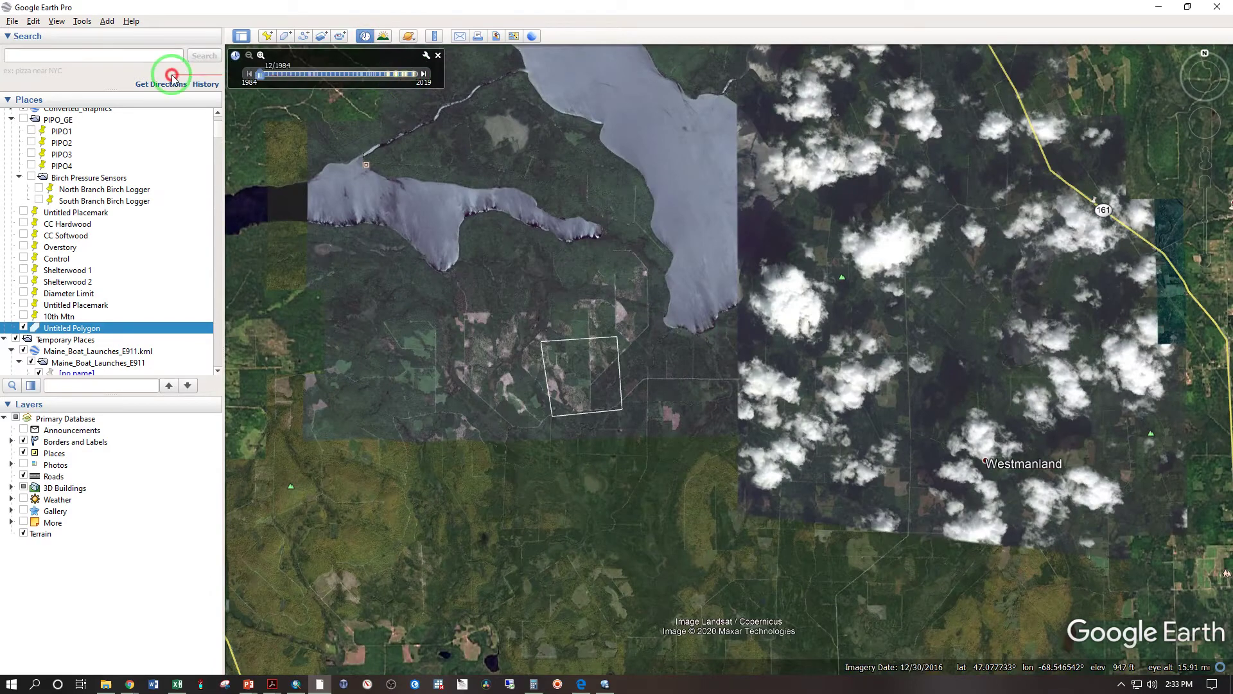
scroll(638, 298, "down", 2)
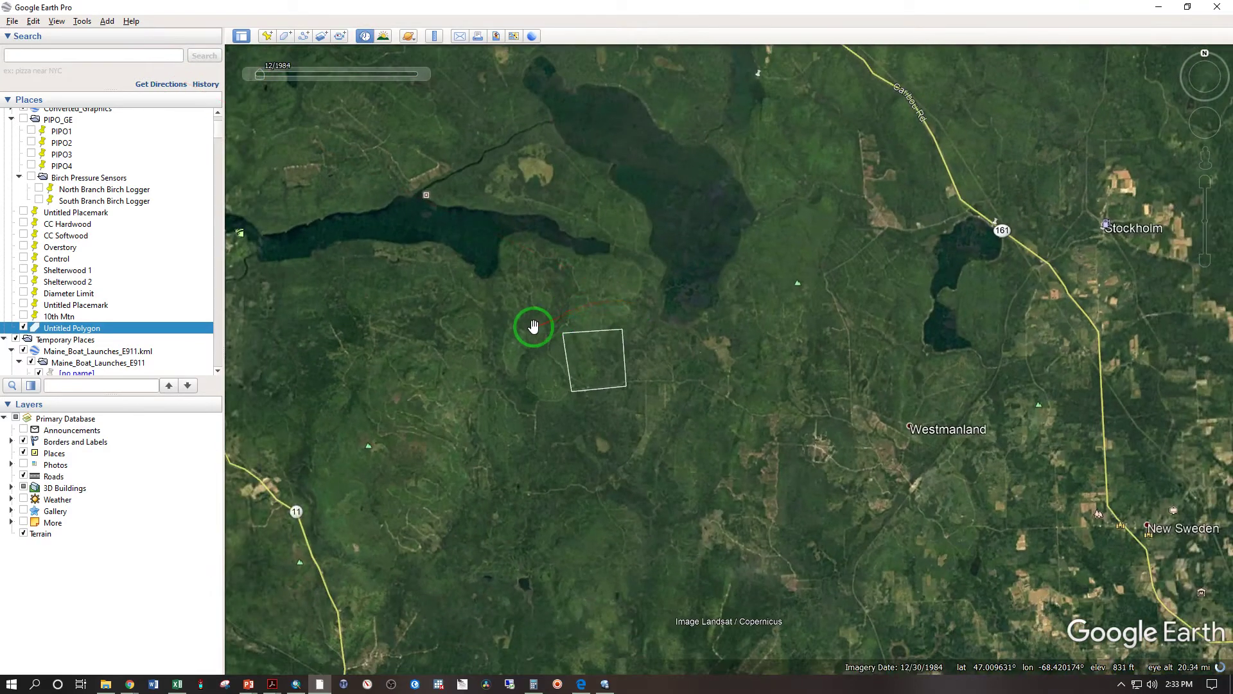
Step the historical imagery through 12/1985 to 12/1990, rechecking 12/1987, to compare harvests and roads in and around the polygon
mouse_move(419, 75)
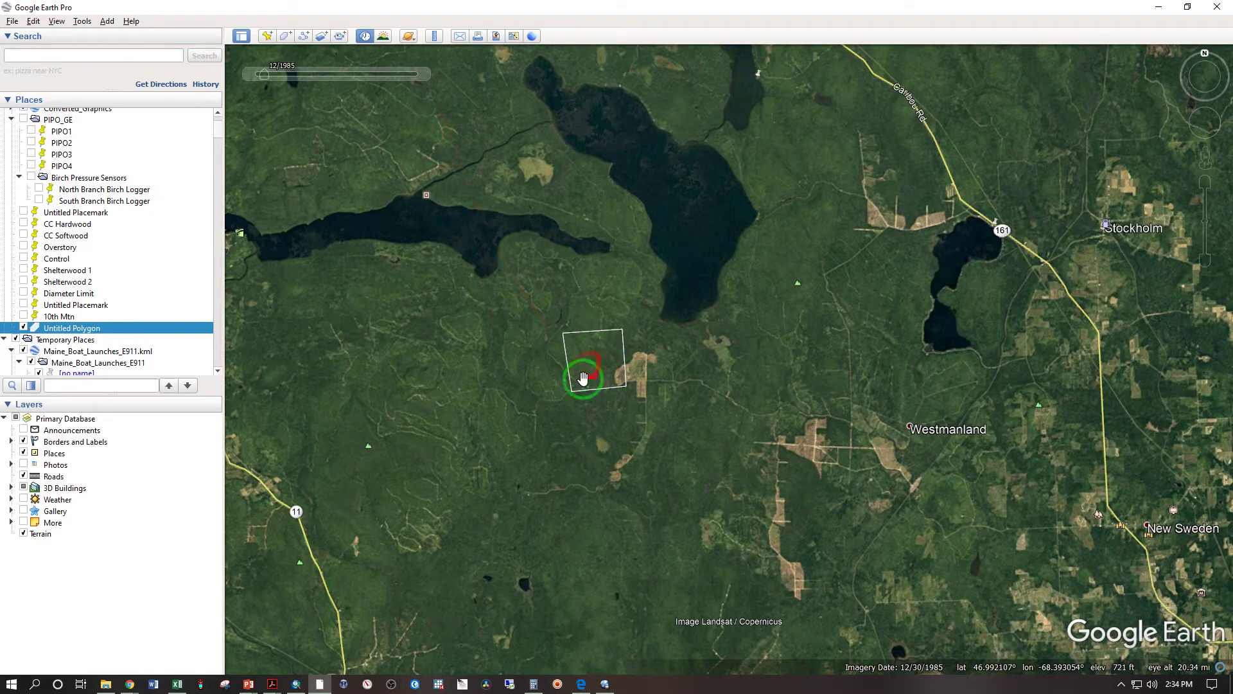
left_click(423, 75)
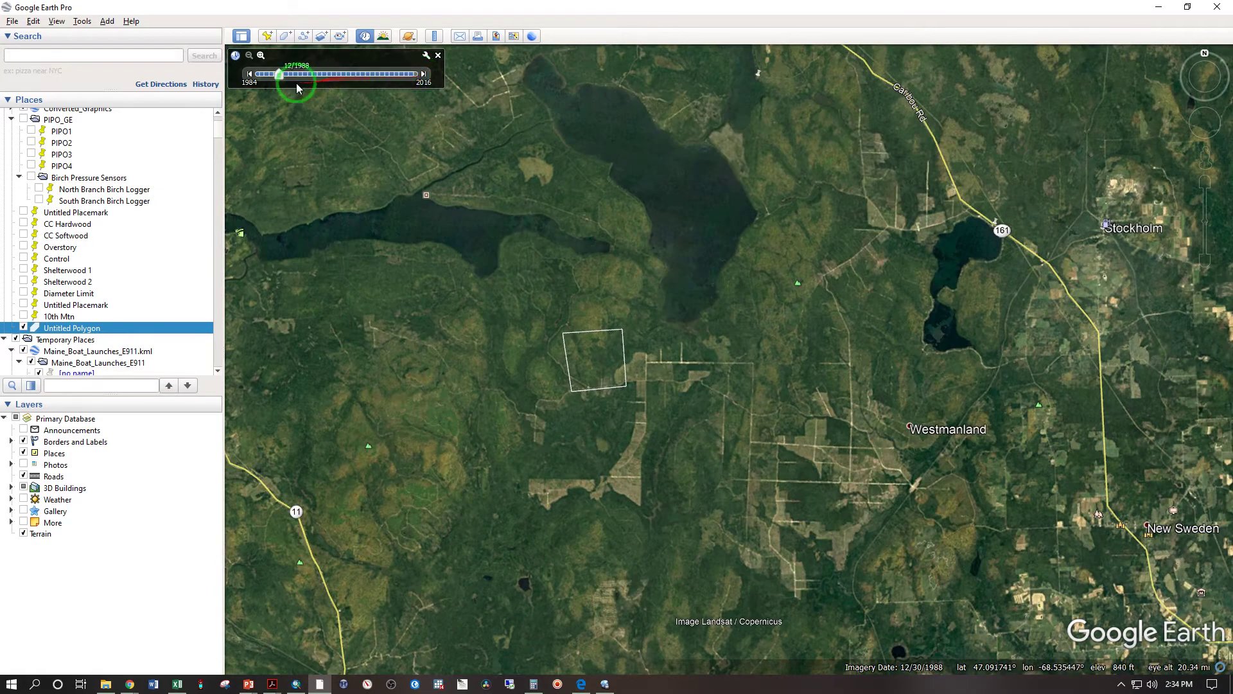
left_click(253, 76)
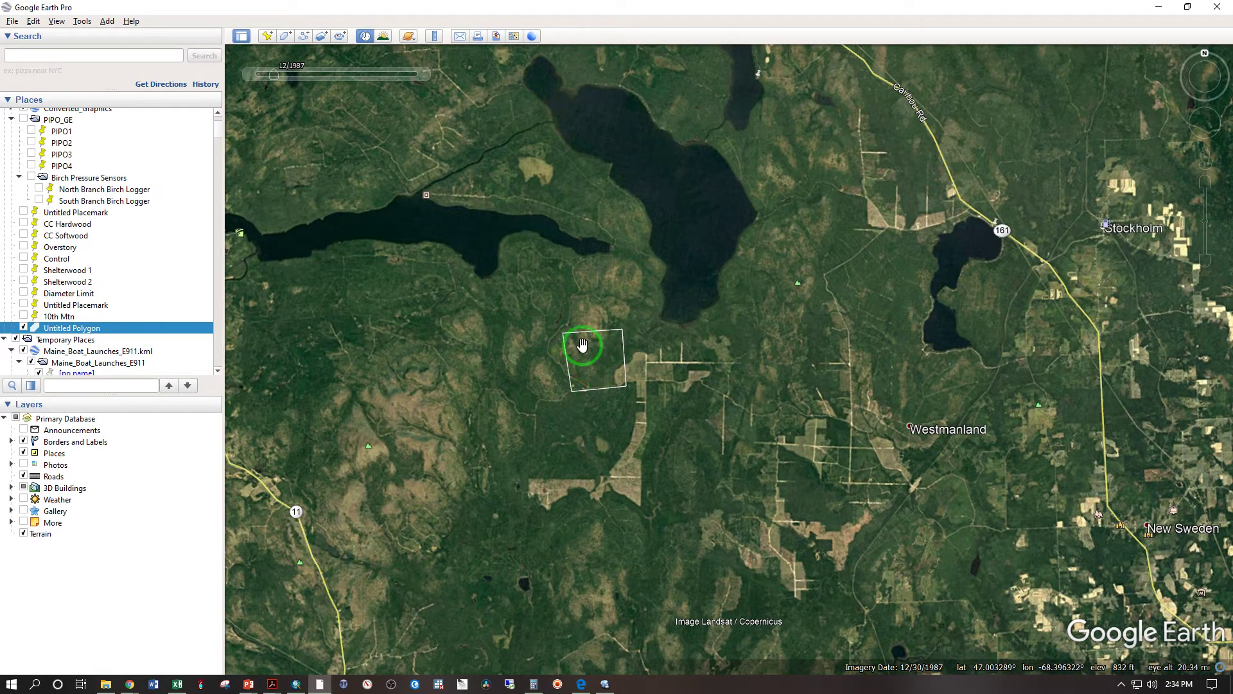
mouse_move(413, 68)
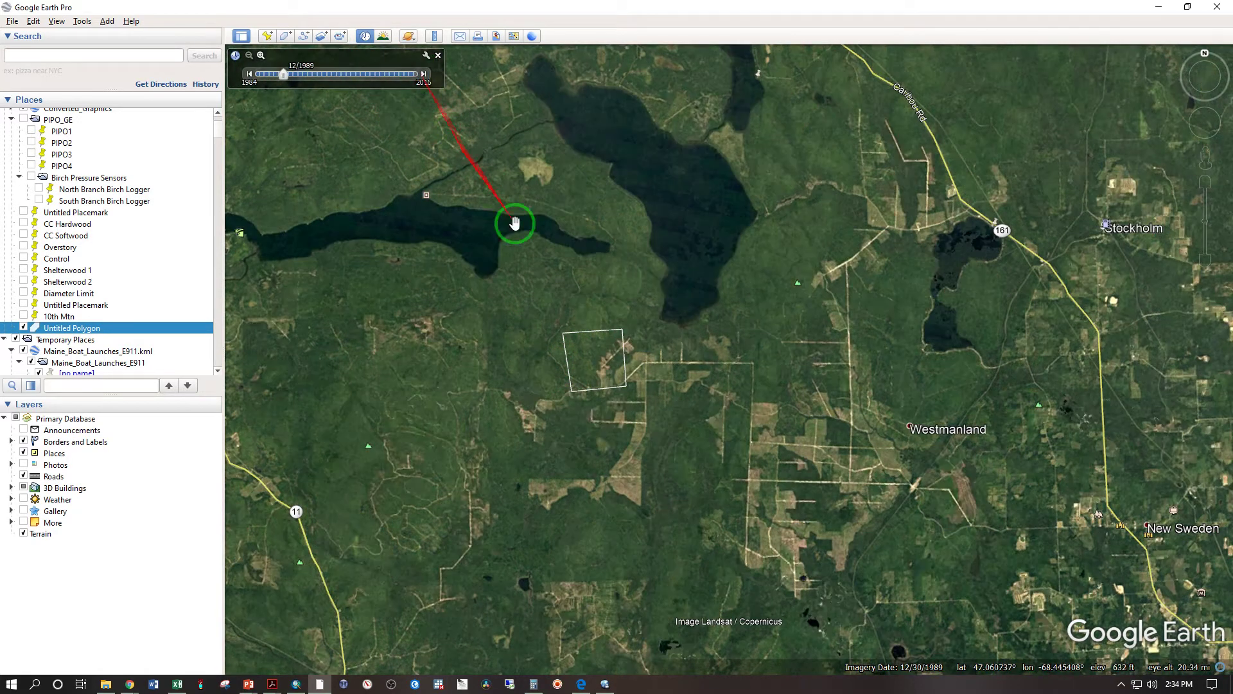
mouse_move(308, 70)
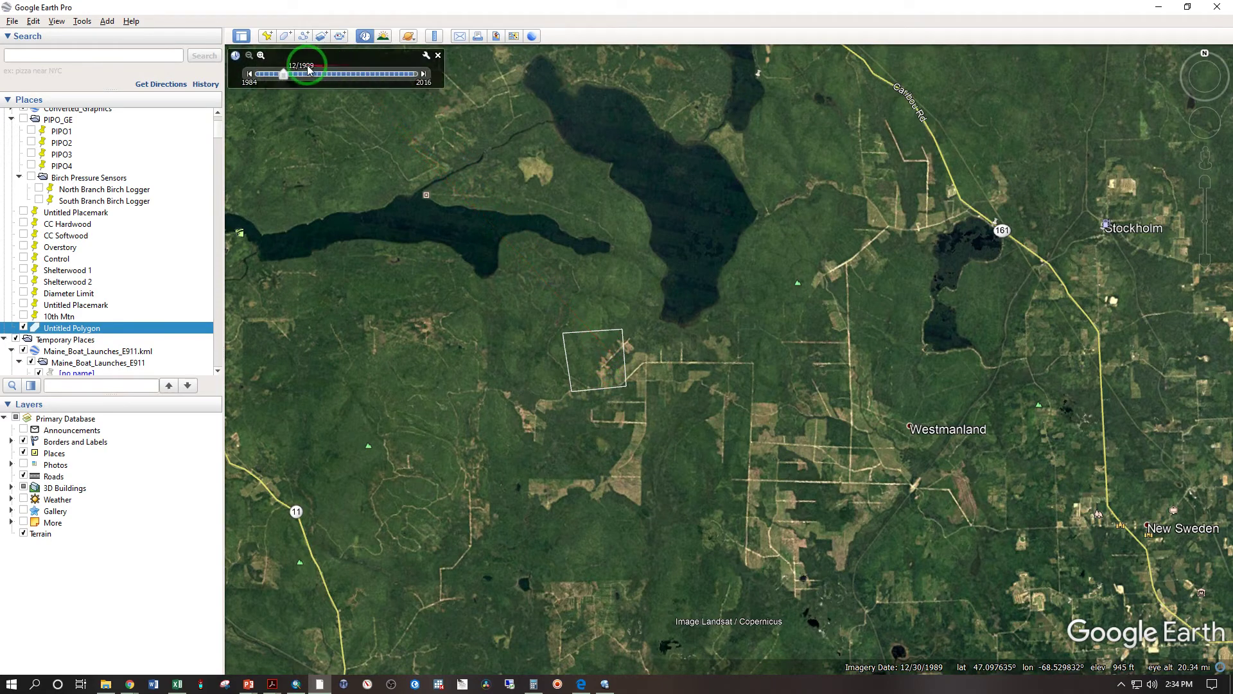
left_click(423, 75)
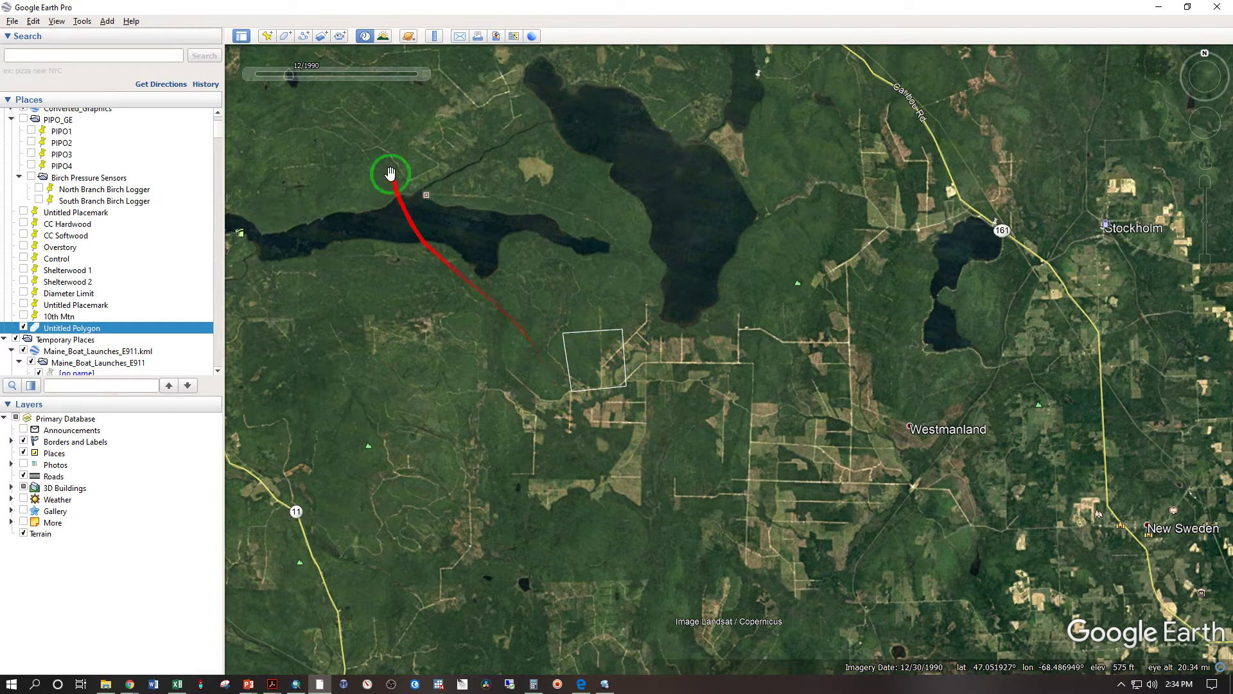
Advance the historical imagery from 12/1990 through 12/2003, 12/2005 and 12/2009 to 12/2016 to compare forest regrowth and harvests around the polygon
left_click(424, 75)
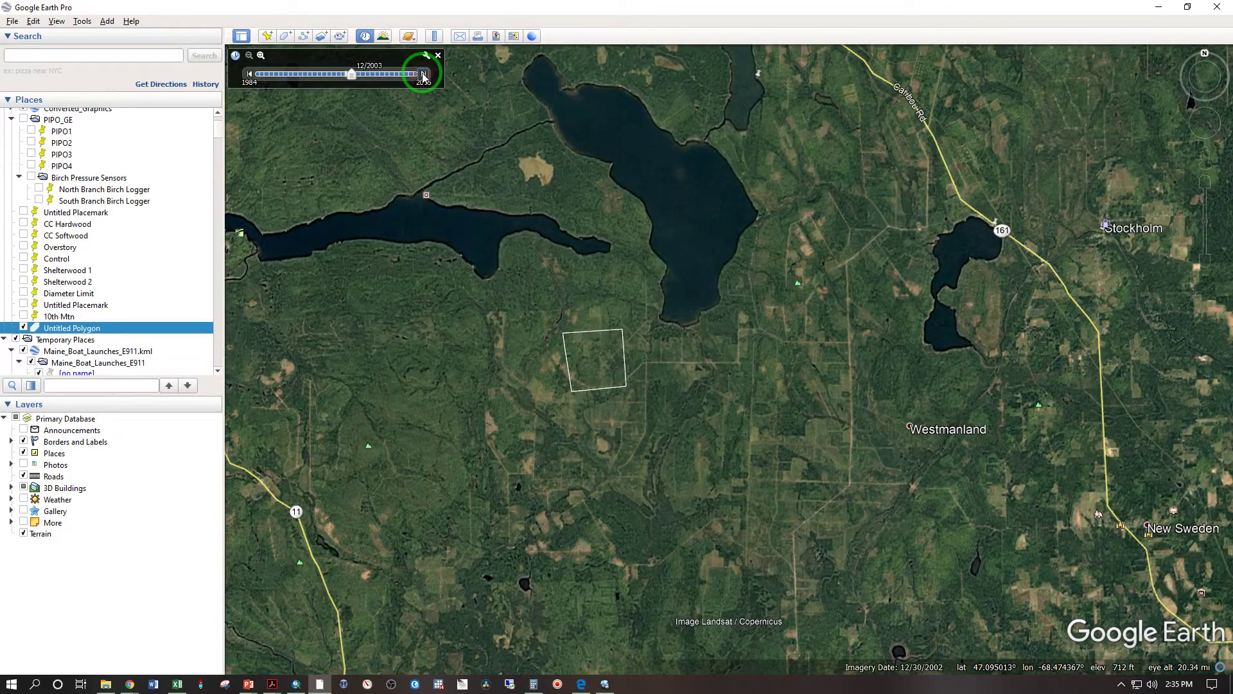
left_click(424, 74)
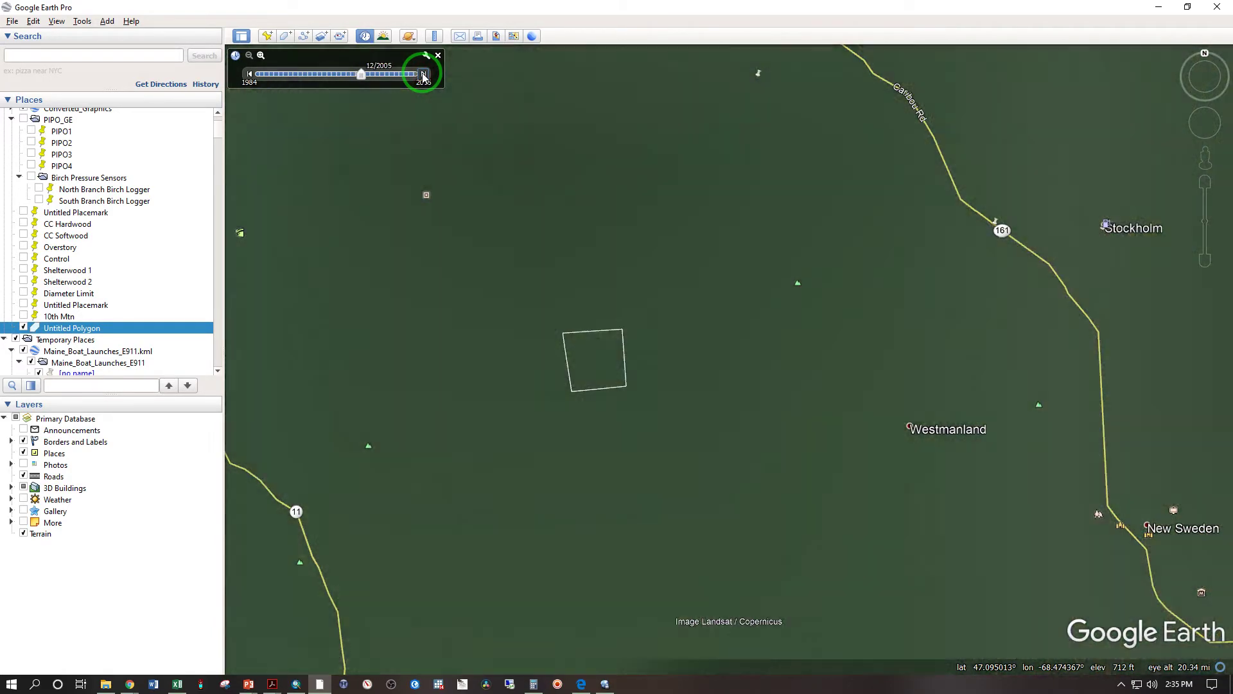
left_click(424, 74)
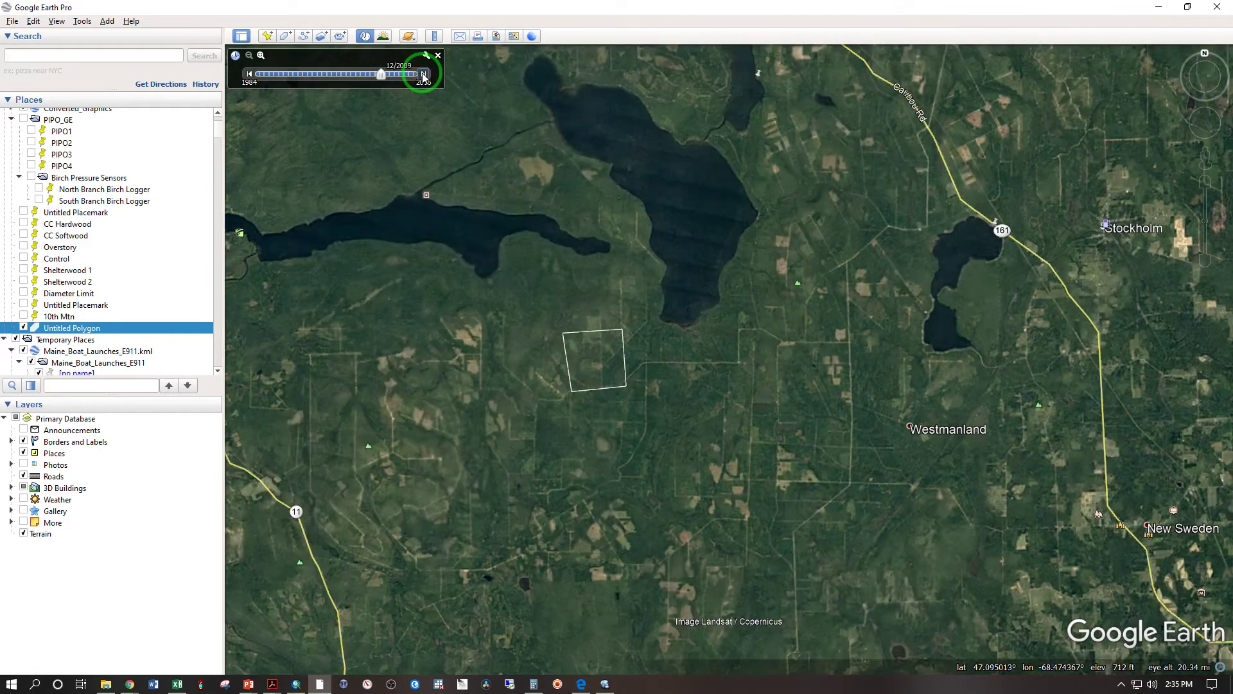
left_click_drag(381, 75, 432, 76)
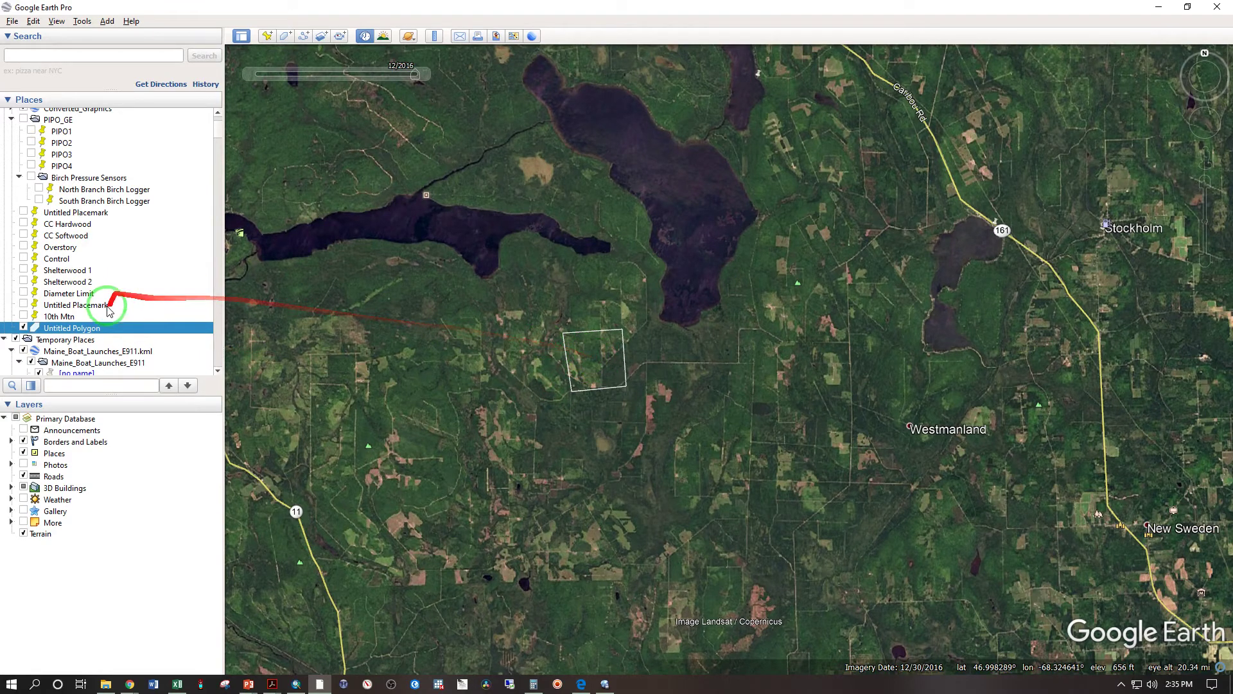
Measure the outlined polygon's area in acres in its properties
right_click(69, 335)
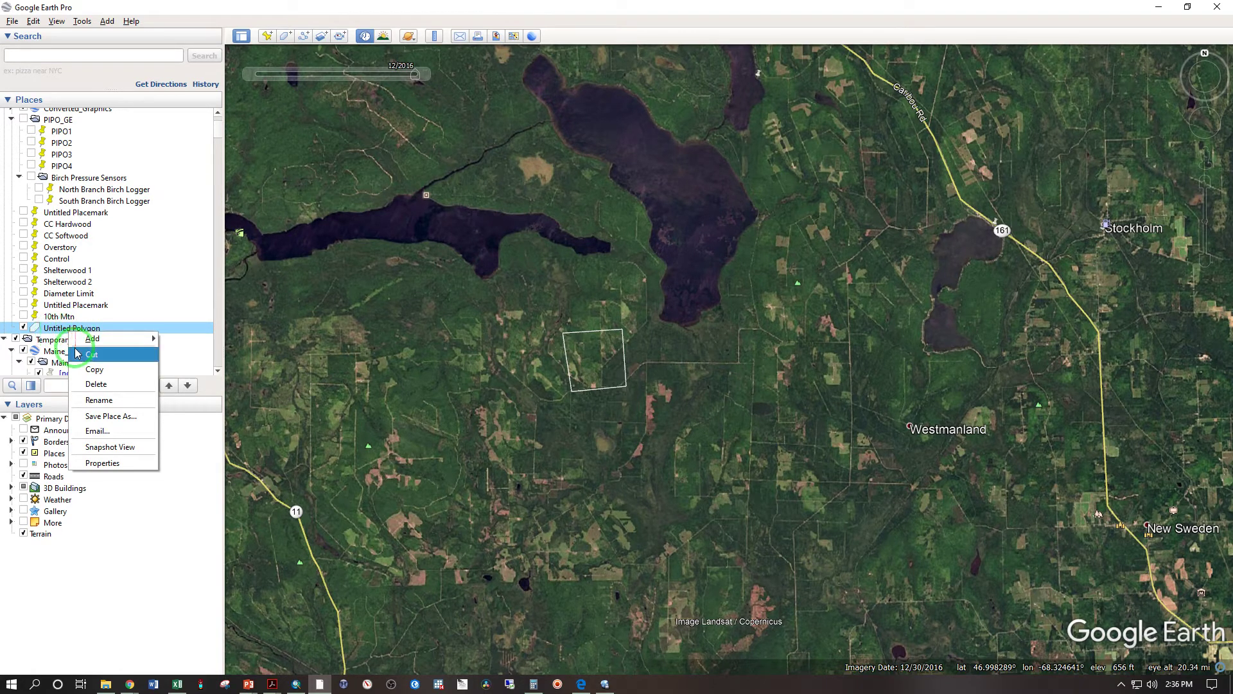
left_click(109, 463)
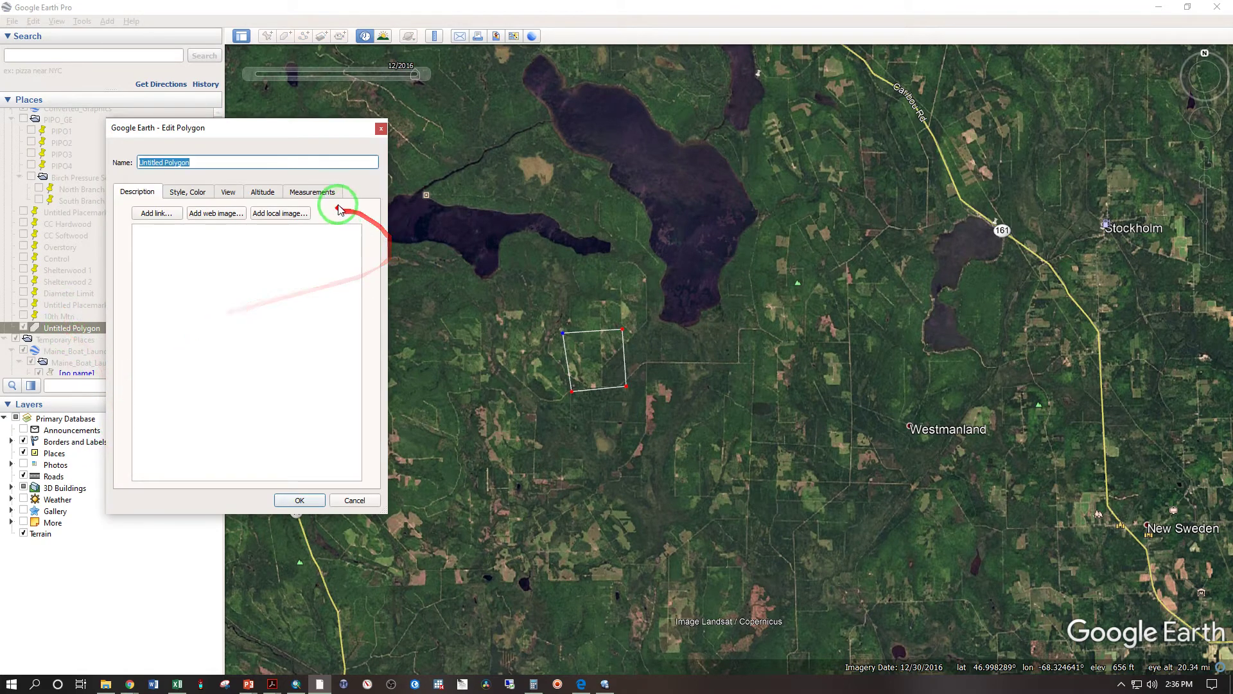
left_click(327, 190)
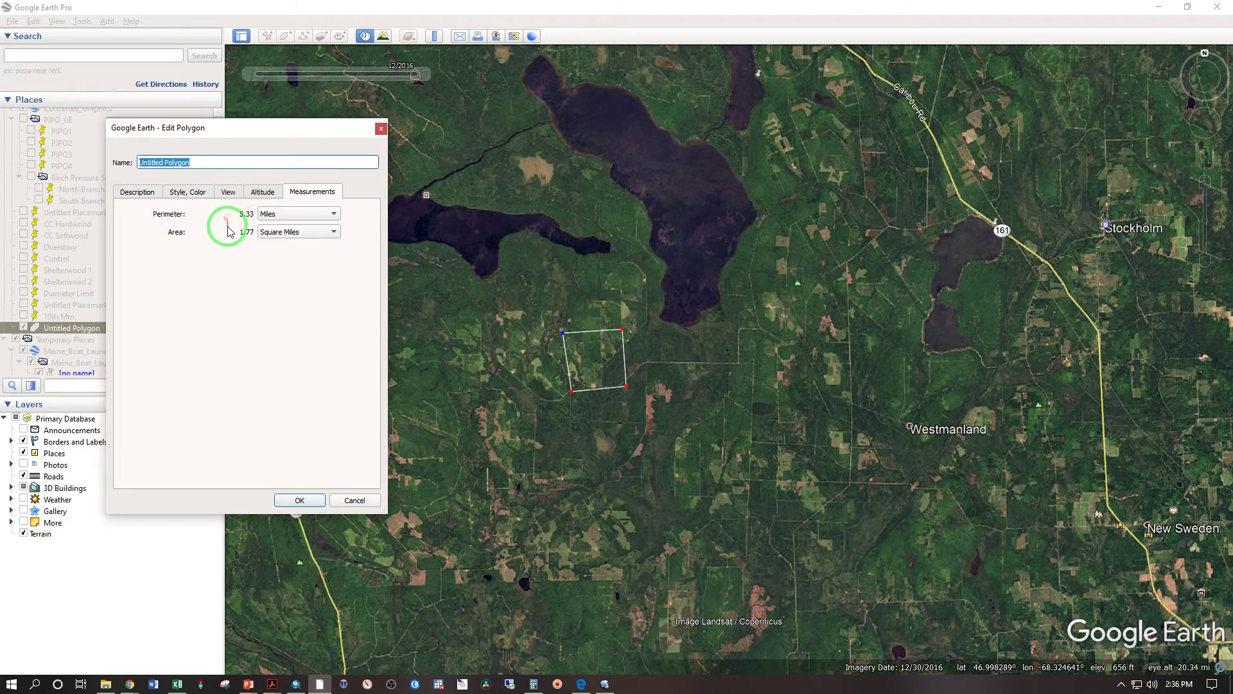
left_click(272, 233)
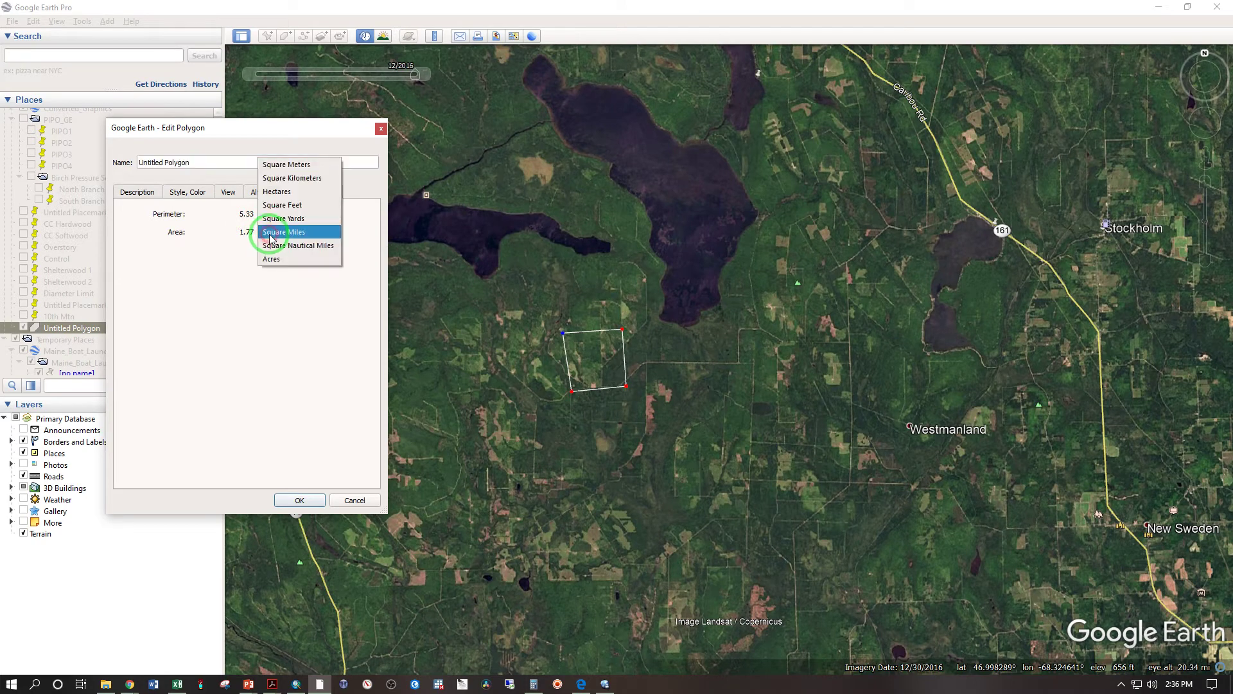
left_click(271, 259)
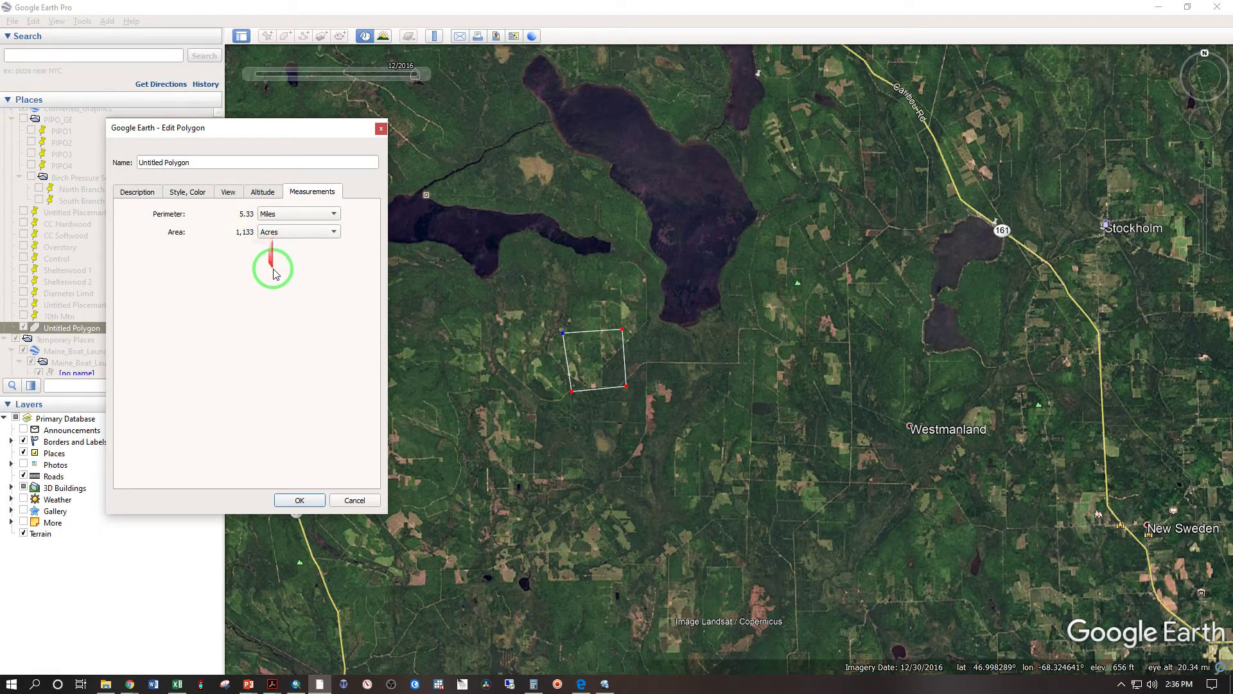
left_click(294, 498)
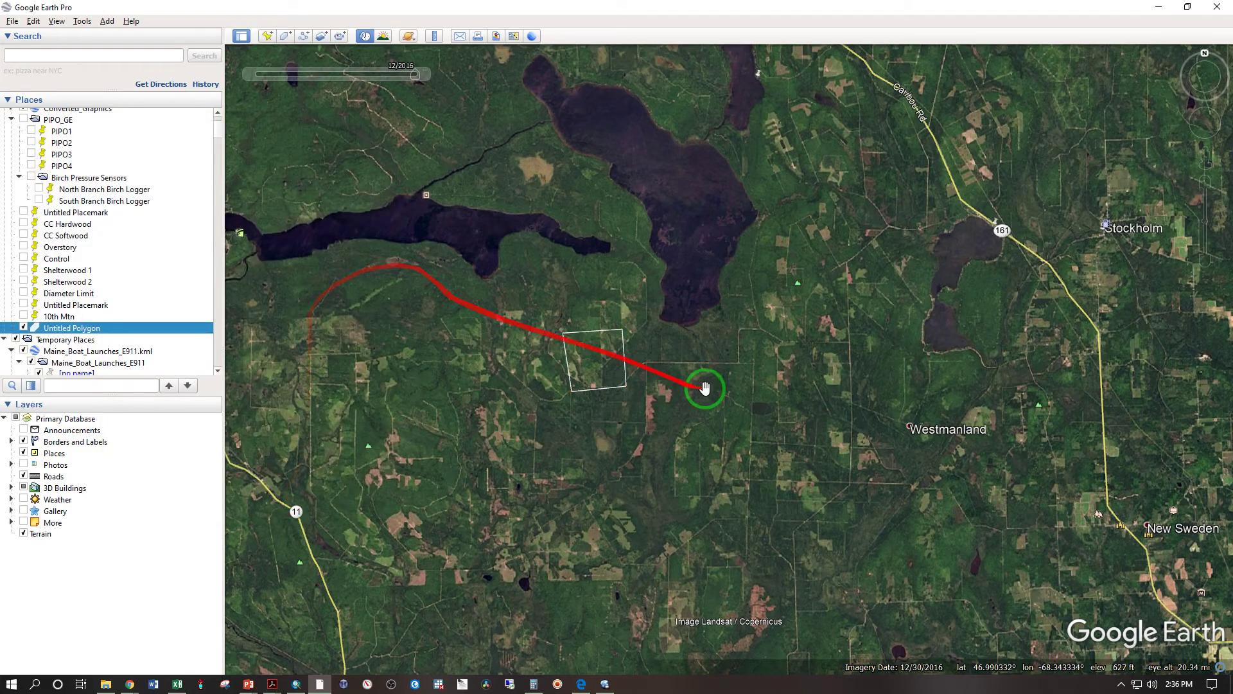
Add a placemark near the polygon's centre, just west of the north-south road, at about 46.999°, -68.389°, keeping the default name
scroll(700, 387, "down", 2)
scroll(486, 355, "up", 5)
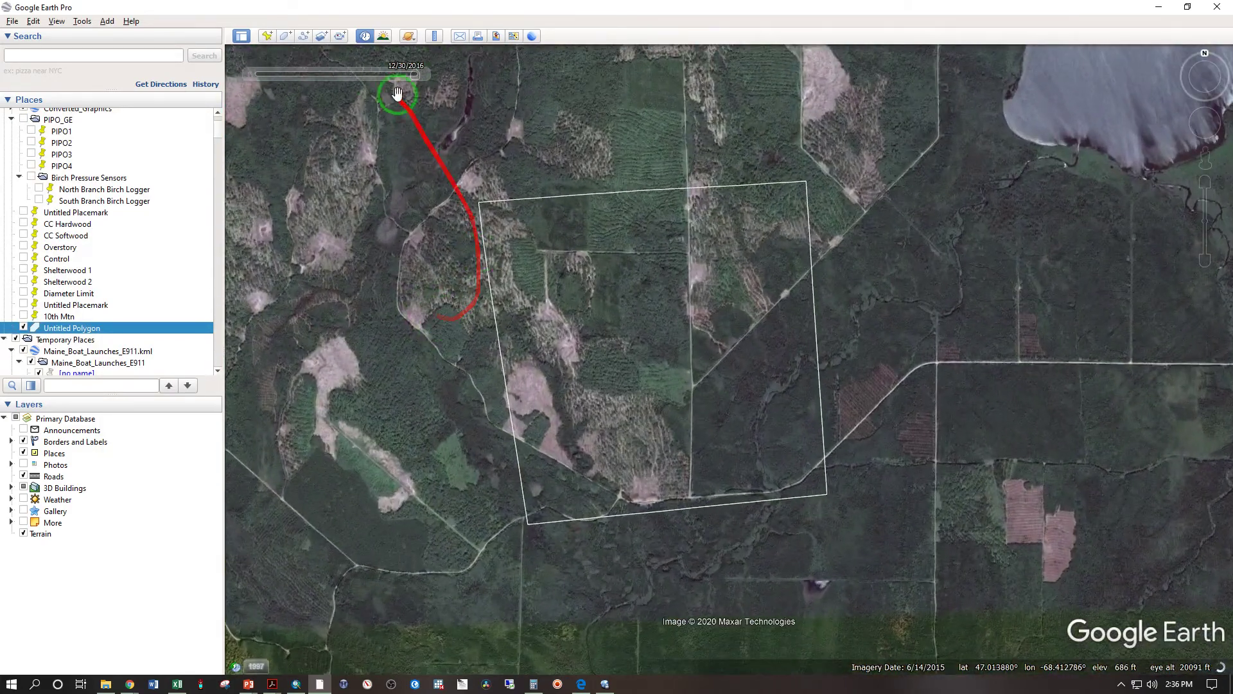
left_click(267, 36)
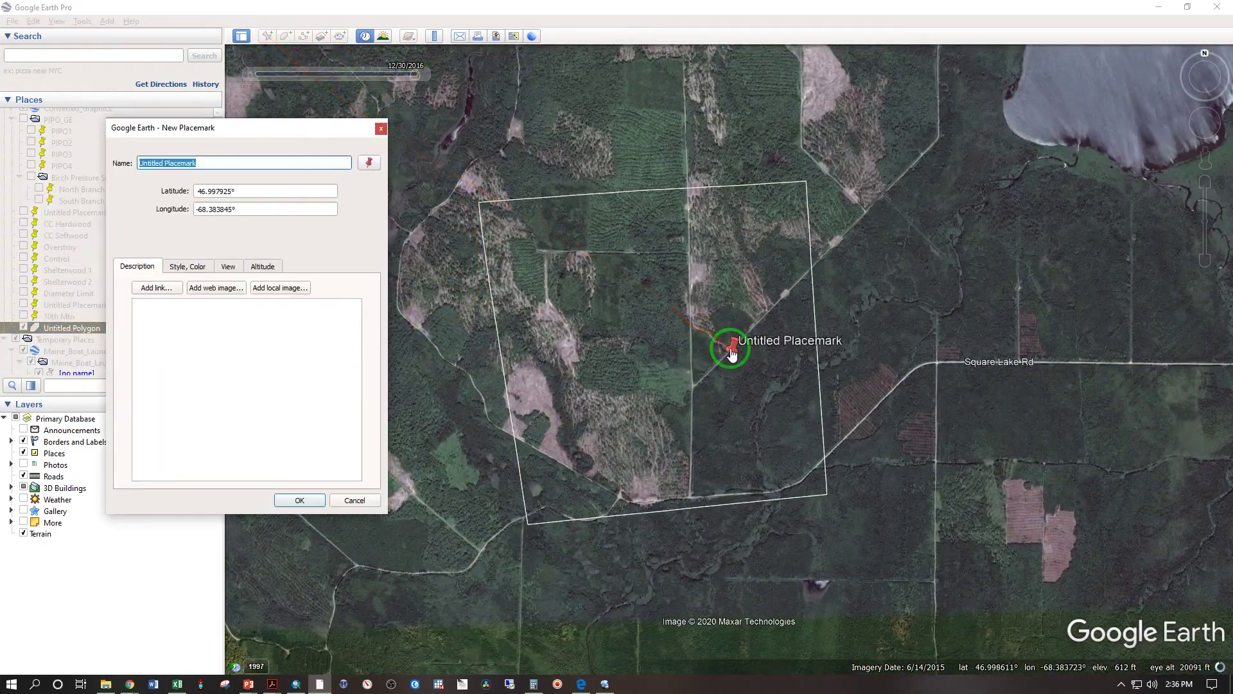
left_click_drag(732, 348, 223, 239)
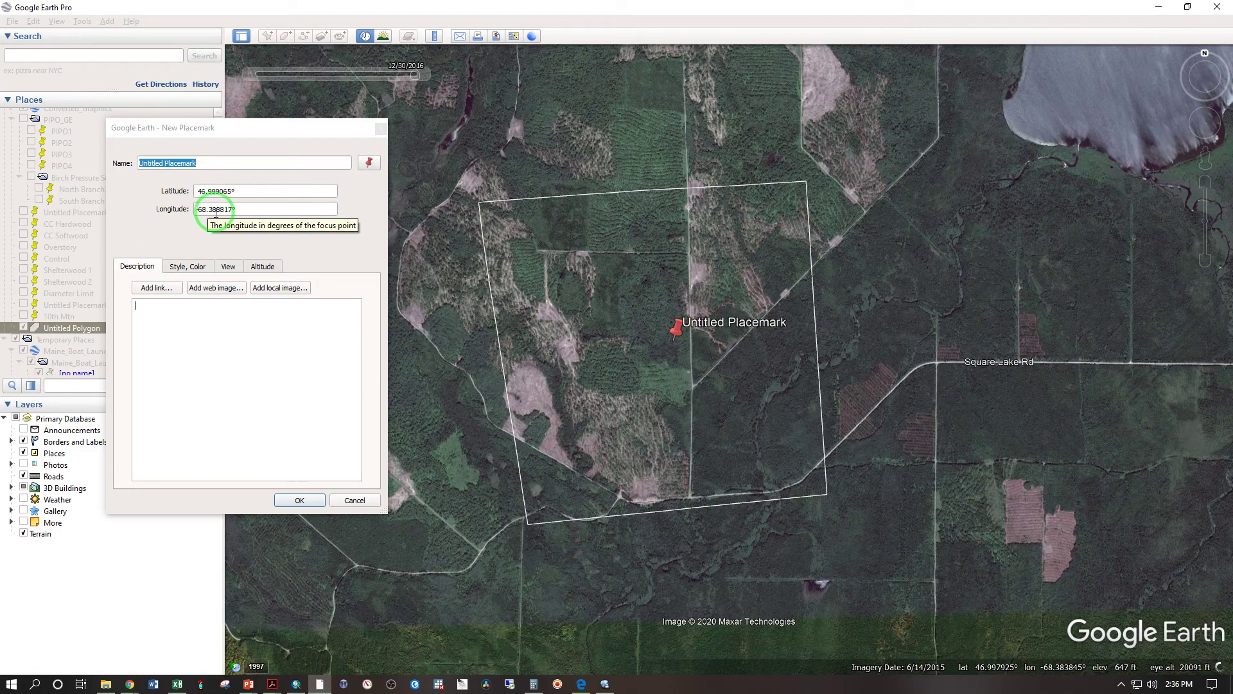
left_click(299, 500)
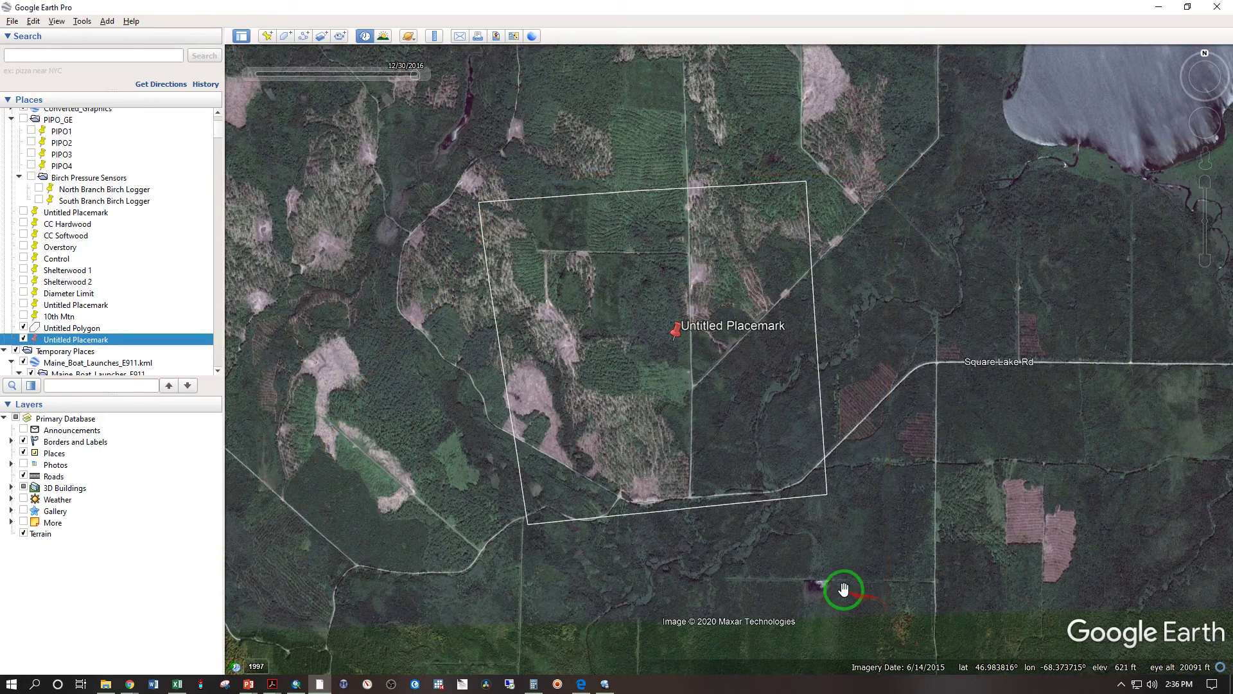
Open Snipping Tool and capture a new snip covering the whole map view with the polygon and placemark
left_click(11, 684)
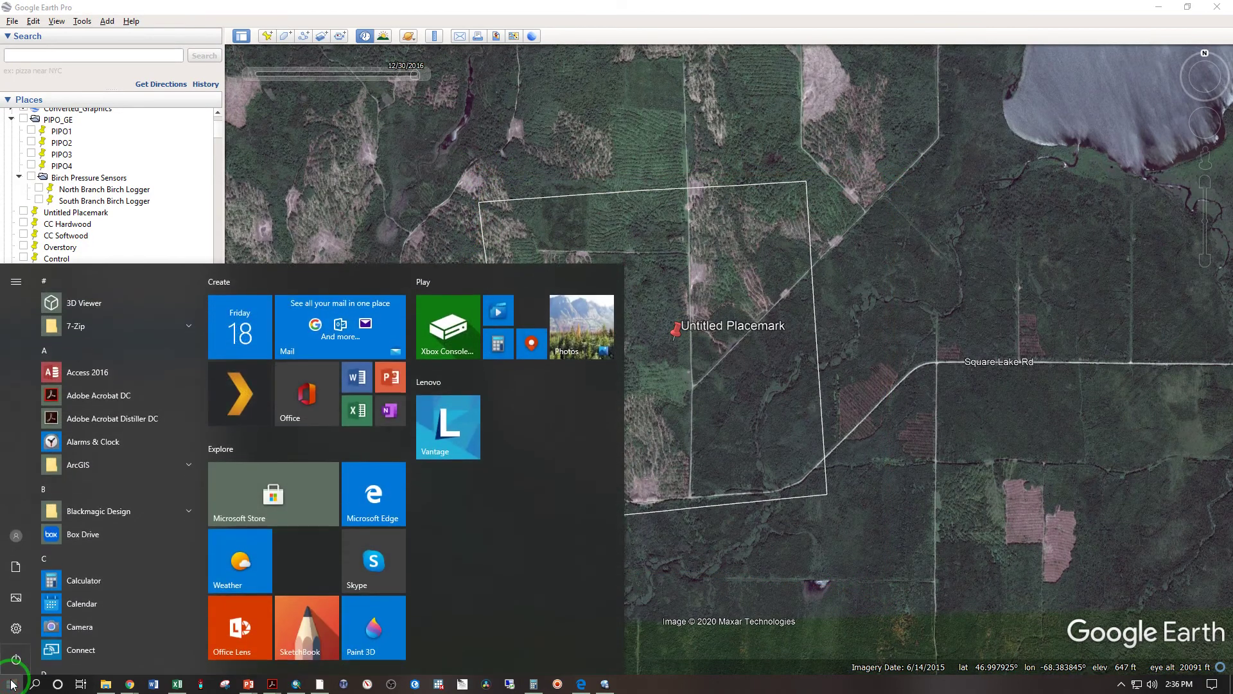
type("snip")
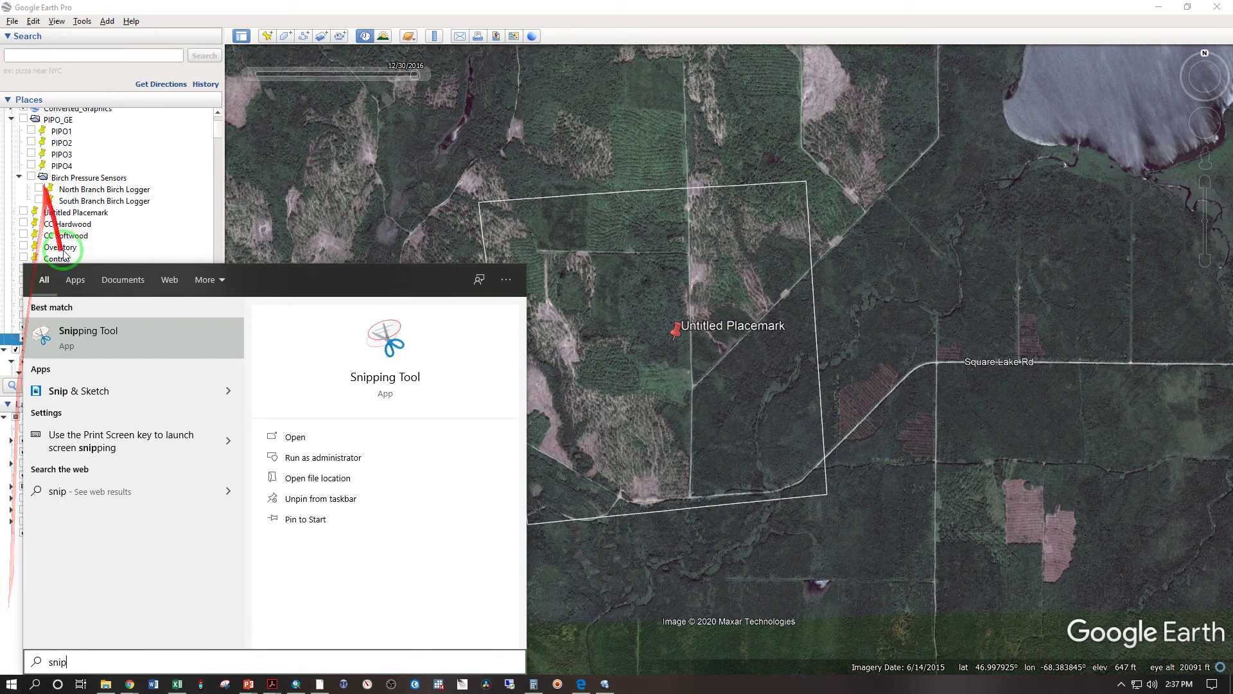
left_click(90, 353)
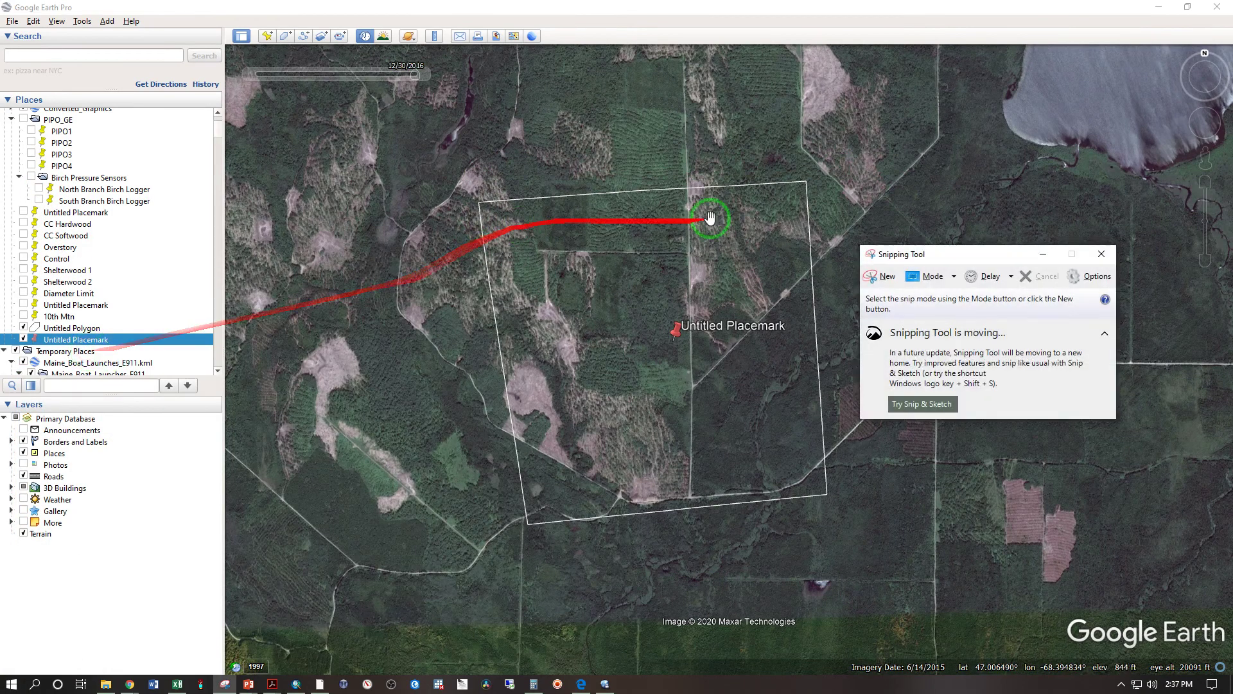
left_click(885, 278)
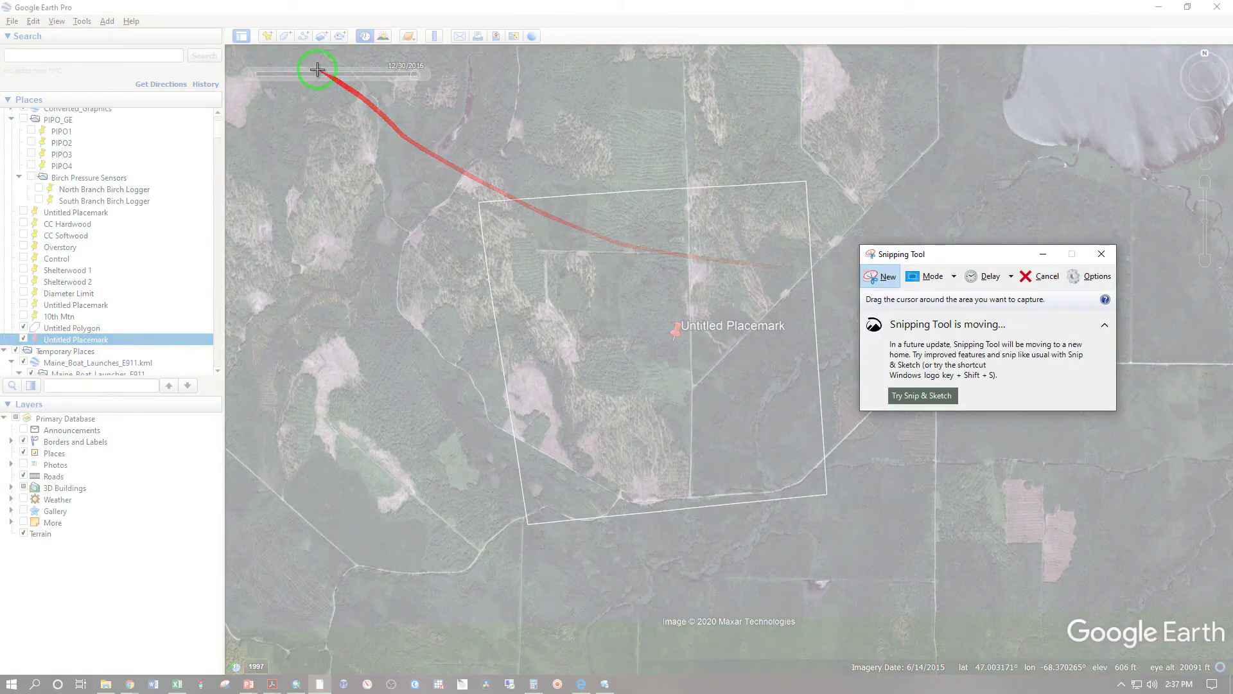
left_click_drag(172, 11, 1222, 665)
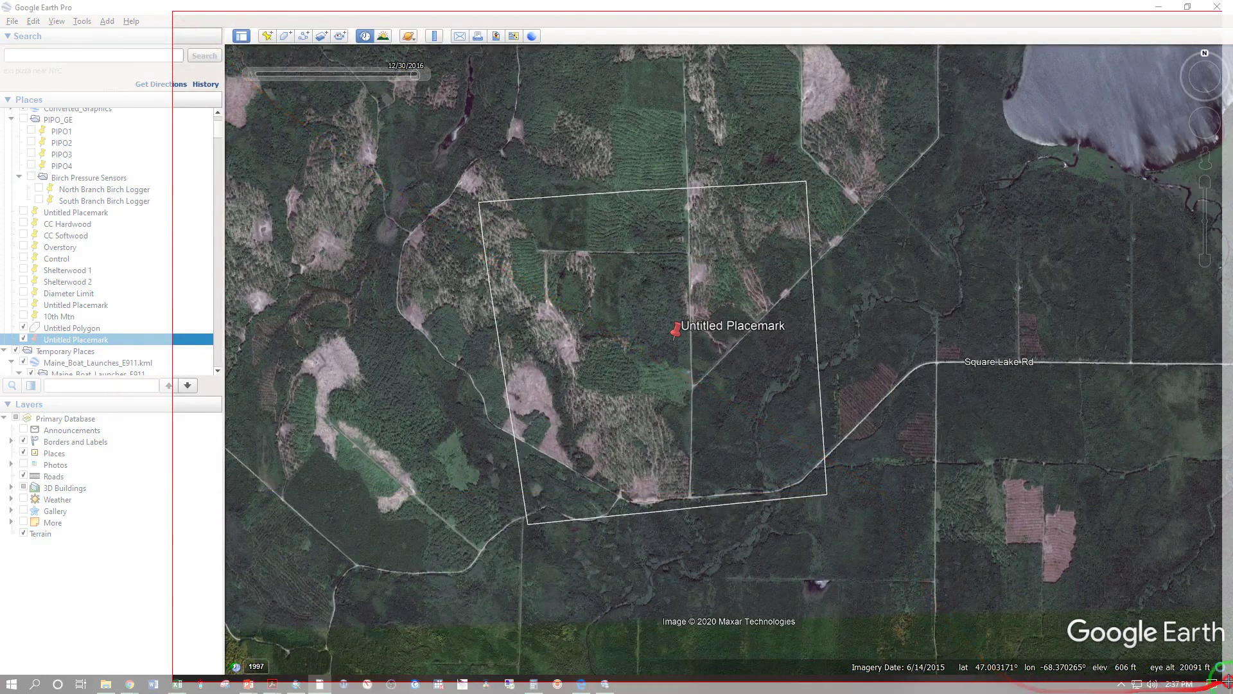